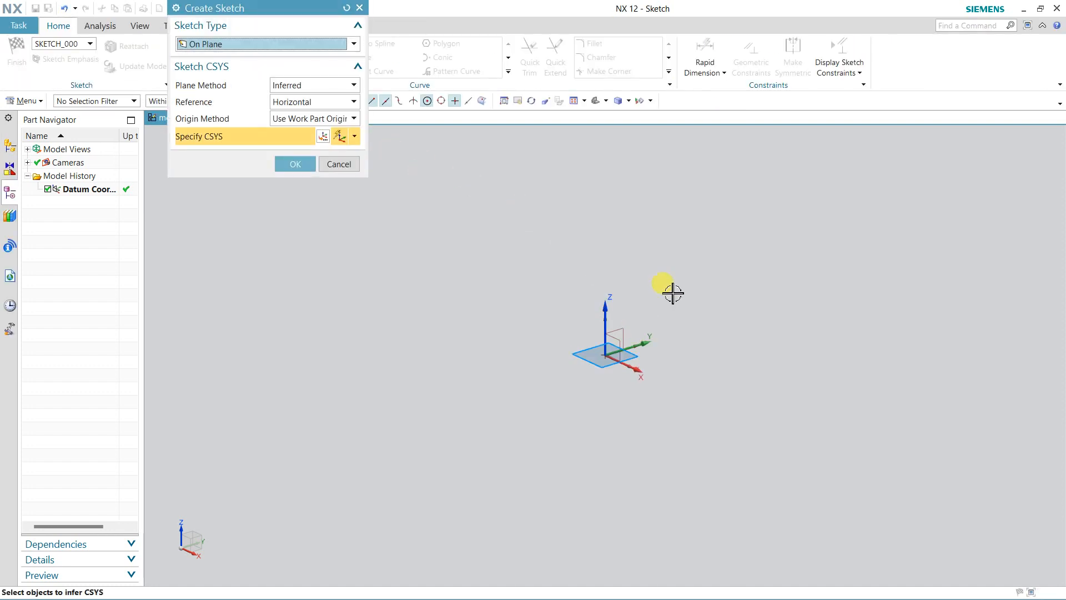
Sketch a closed stepped profile with a pointed top on the YZ plane, from the origin, about 100 mm tall and 35 mm wide.
{"action": "left_click", "coordinate": [624, 332]}
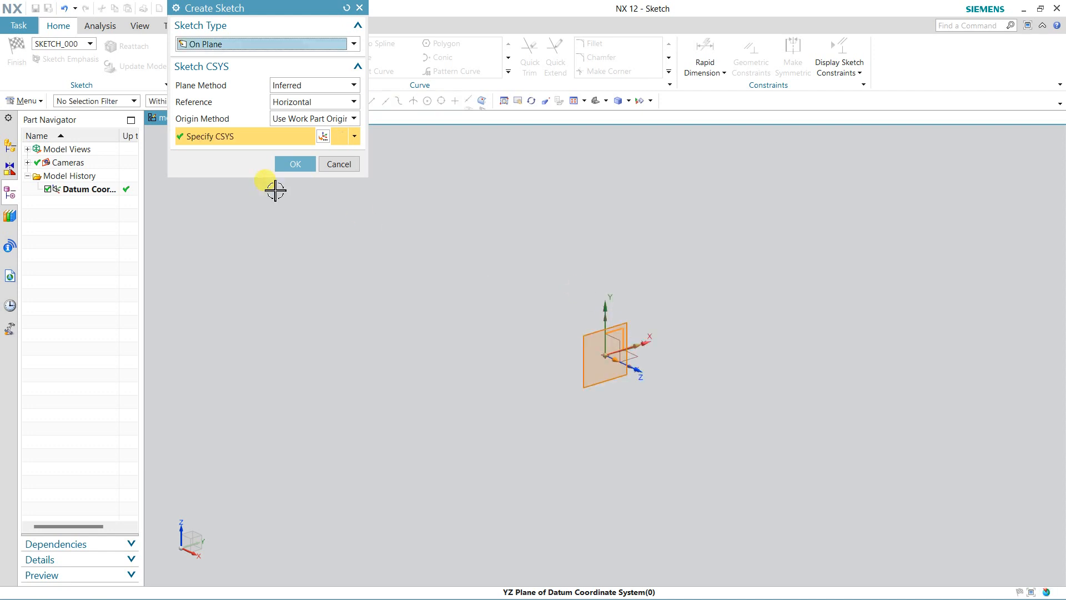
{"action": "left_click", "coordinate": [284, 165]}
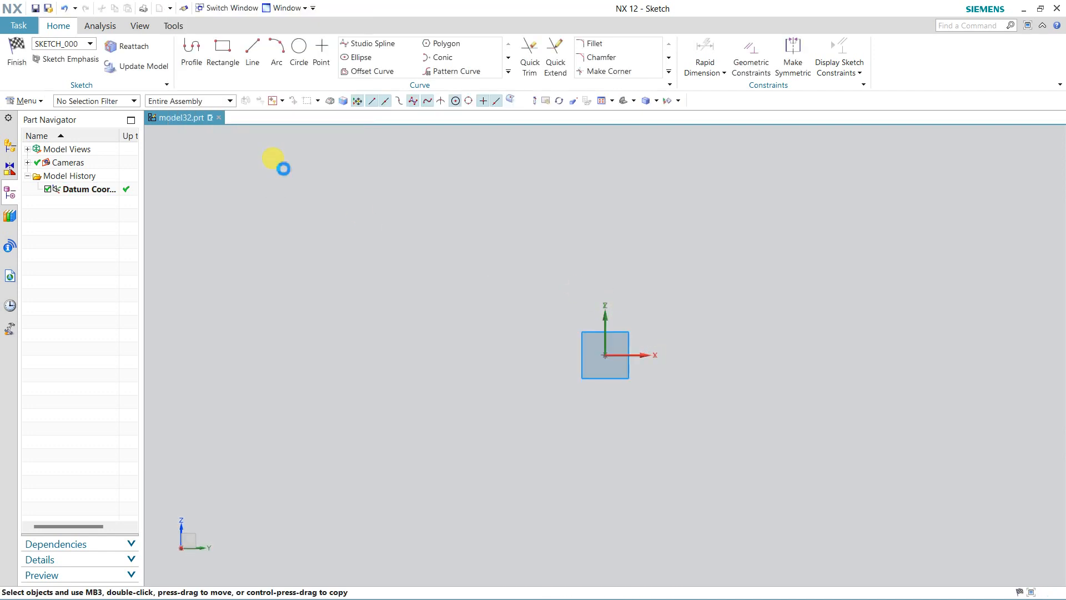
{"action": "left_click", "coordinate": [605, 355]}
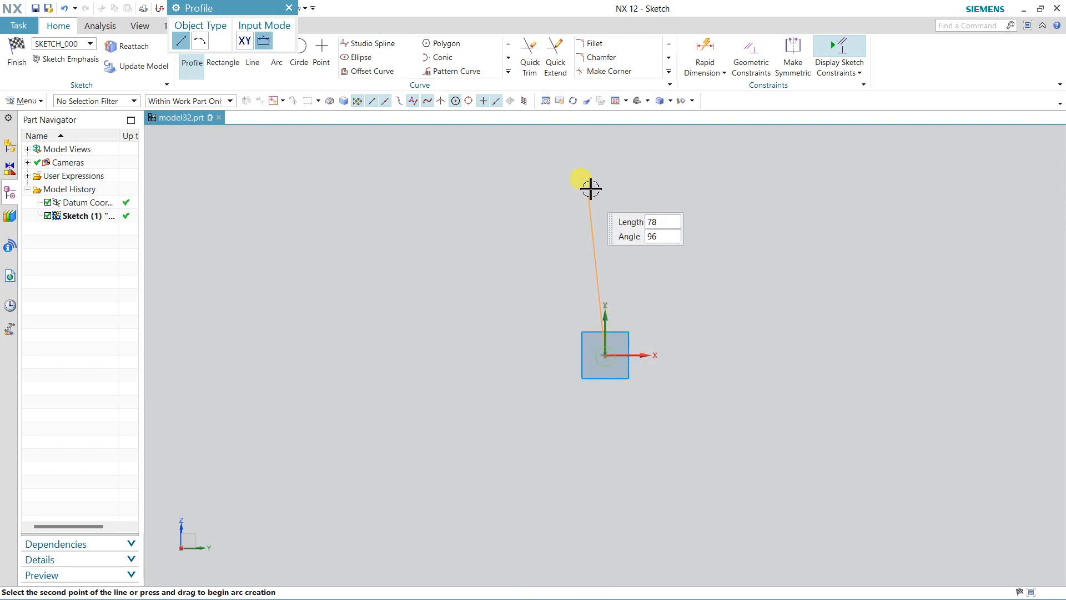
{"action": "left_click", "coordinate": [614, 148]}
{"action": "left_click", "coordinate": [638, 200]}
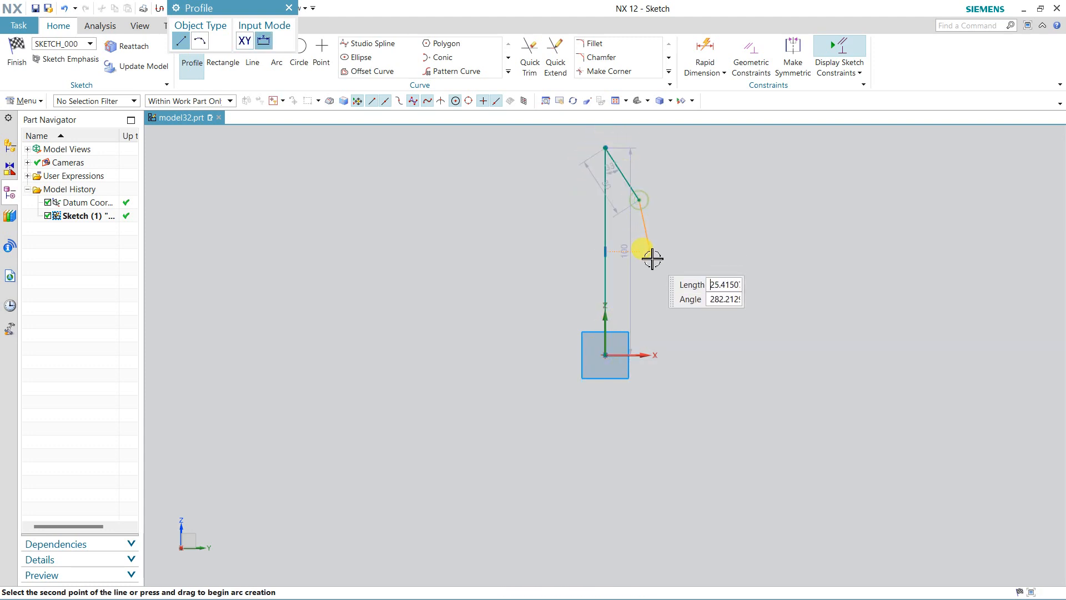
{"action": "left_click", "coordinate": [639, 262]}
{"action": "left_click", "coordinate": [677, 272]}
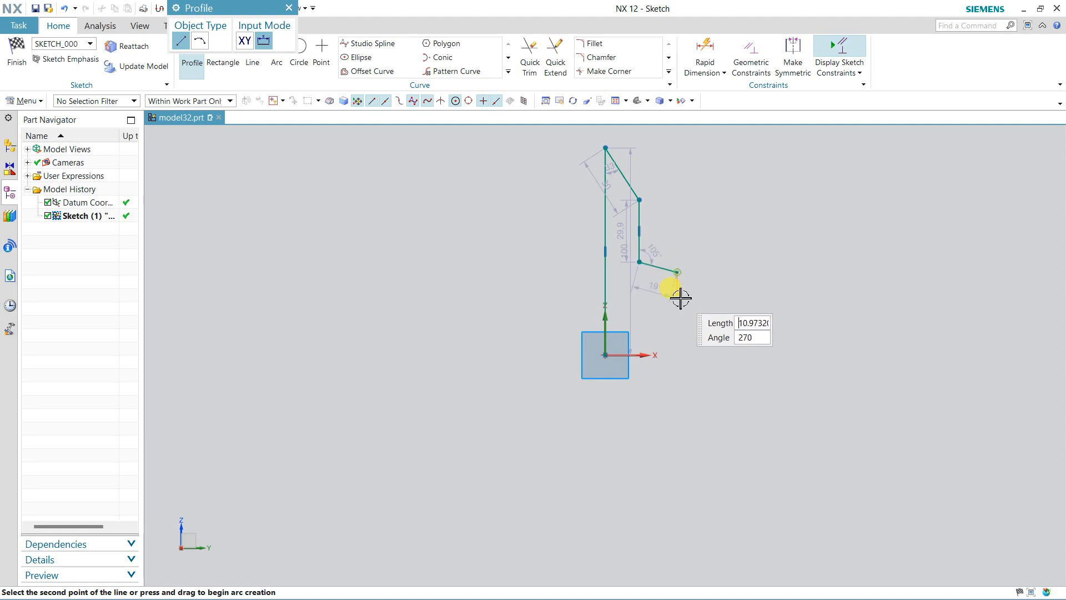
{"action": "left_click", "coordinate": [681, 356]}
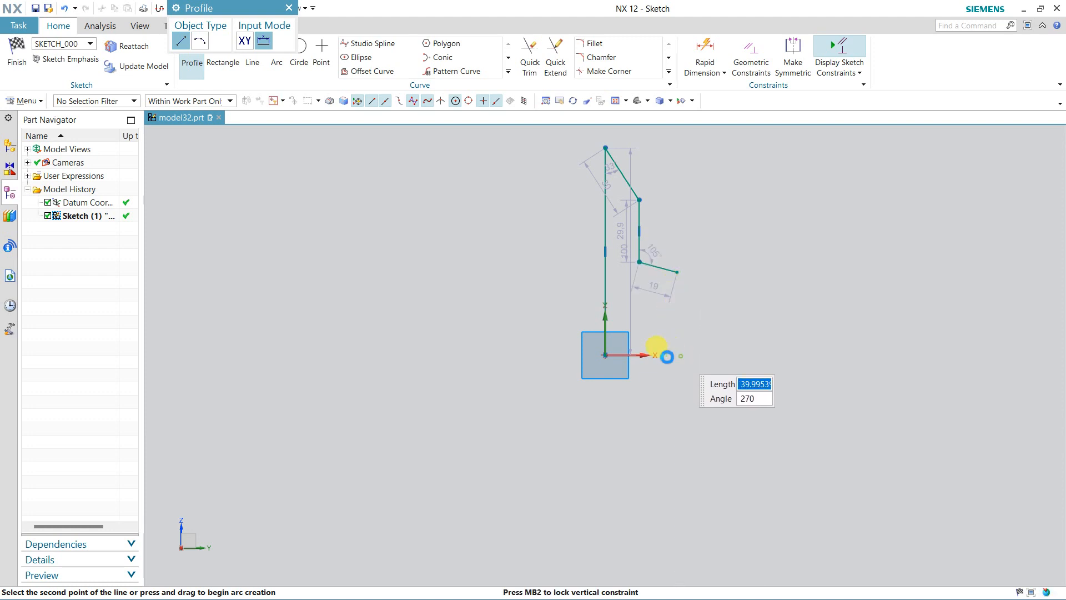
{"action": "left_click", "coordinate": [605, 355]}
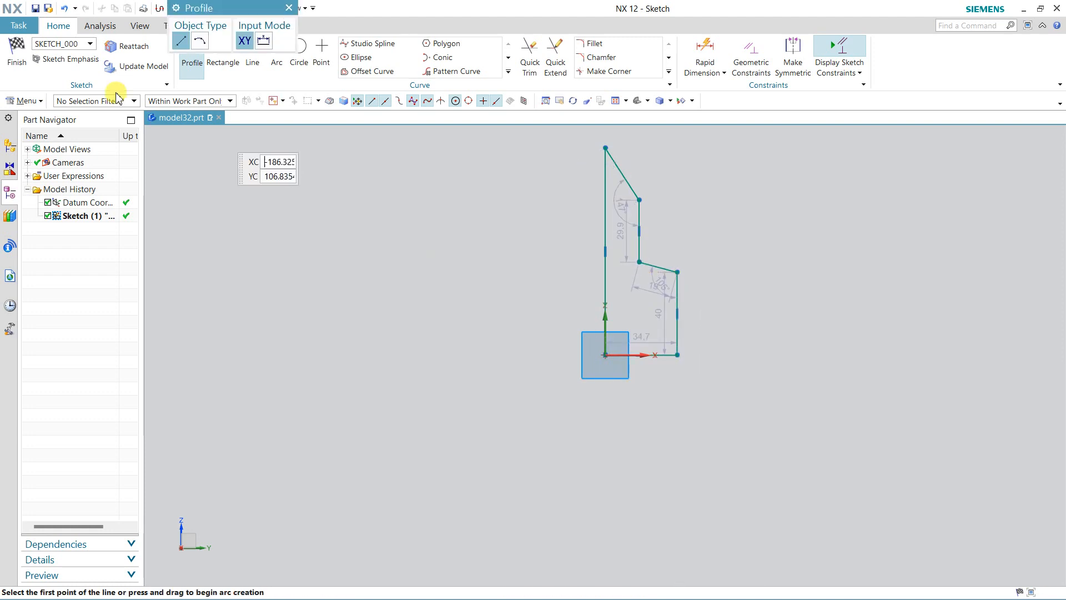
{"action": "left_click", "coordinate": [10, 62]}
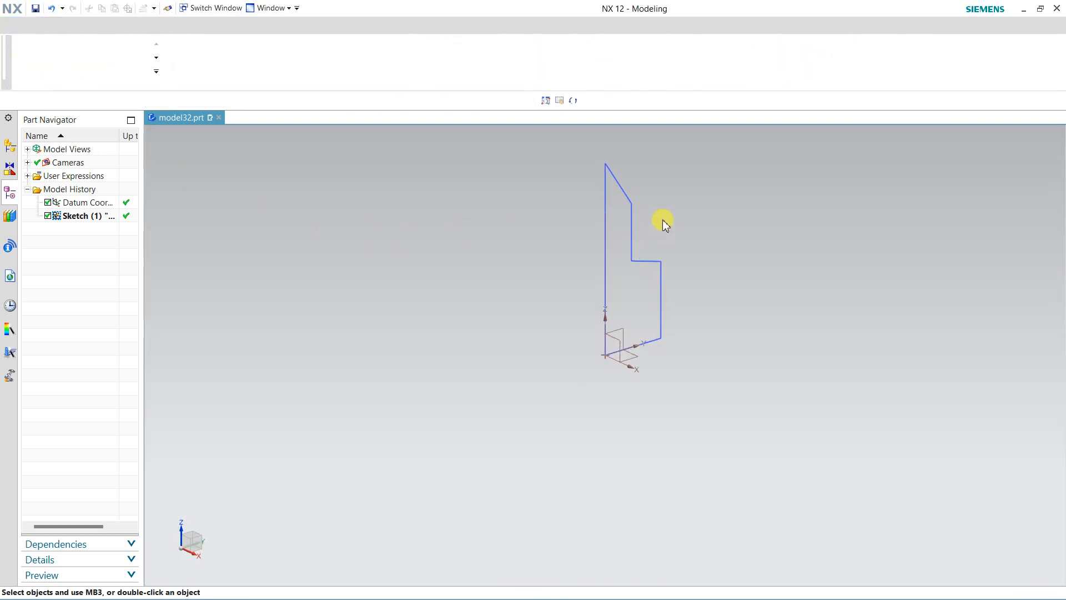
Set up a 360° solid Revolve of the stepped sketch profile about its long vertical line.
{"action": "key", "text": "ctrl+f"}
{"action": "scroll", "coordinate": [623, 218], "scroll_direction": "down", "scroll_amount": 2}
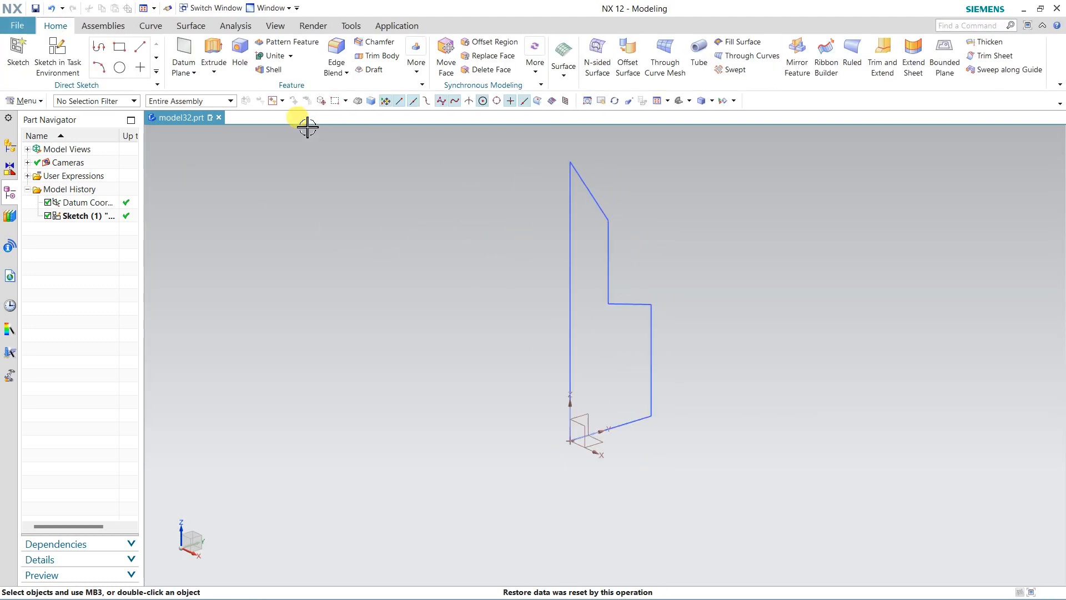
{"action": "left_click", "coordinate": [220, 76]}
{"action": "left_click", "coordinate": [222, 104]}
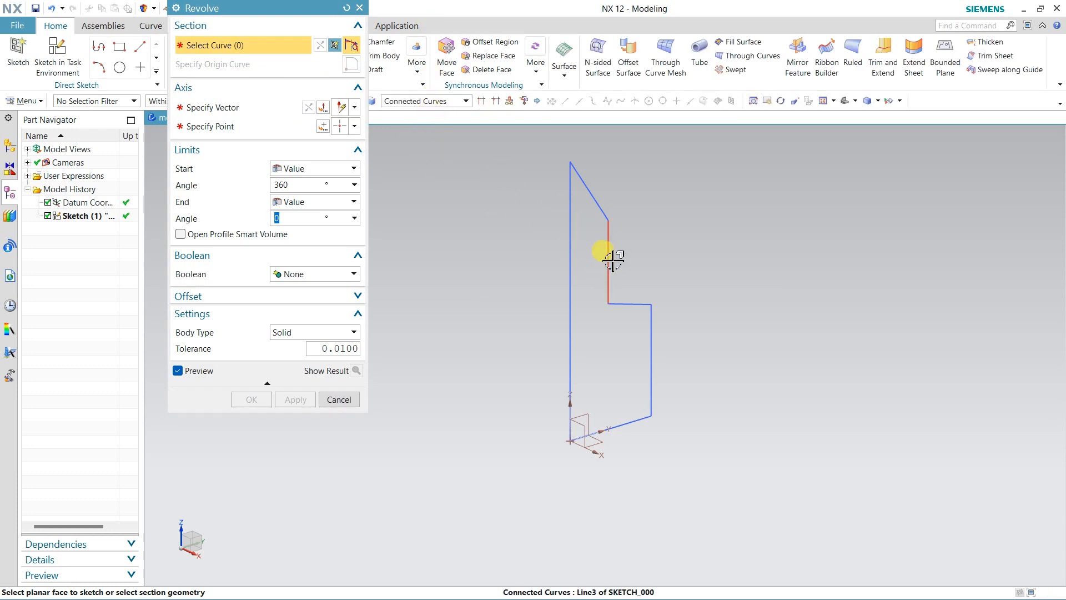
{"action": "left_click", "coordinate": [613, 260]}
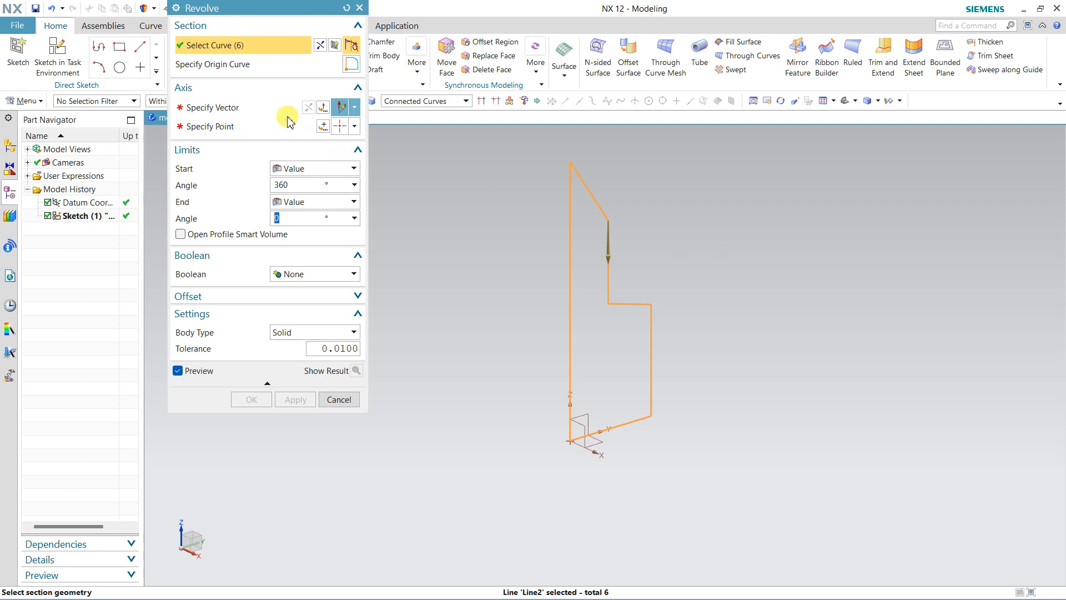
{"action": "left_click", "coordinate": [271, 110]}
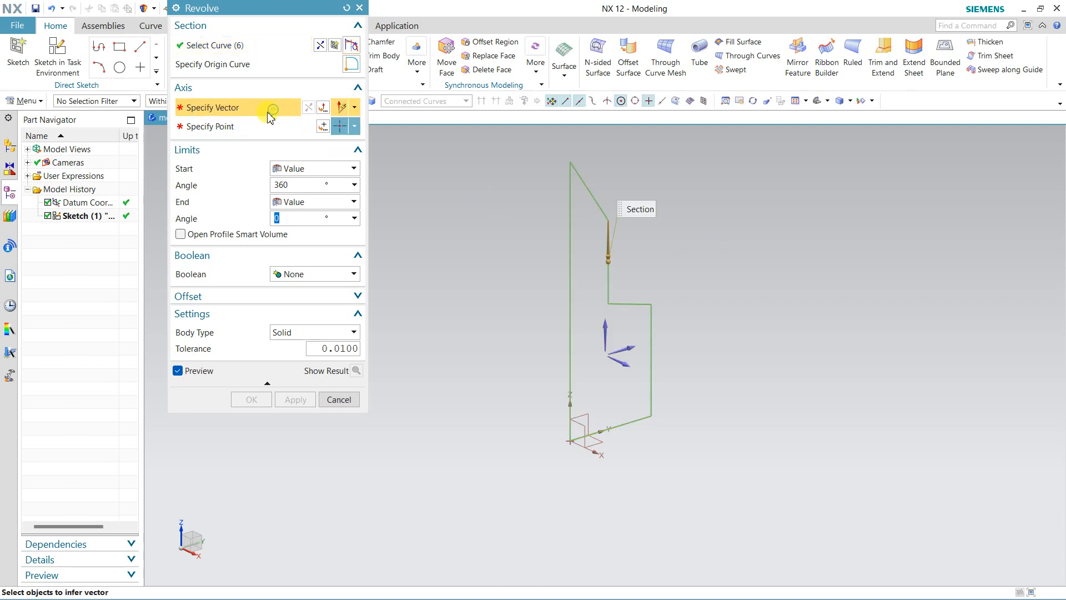
{"action": "left_click", "coordinate": [571, 343]}
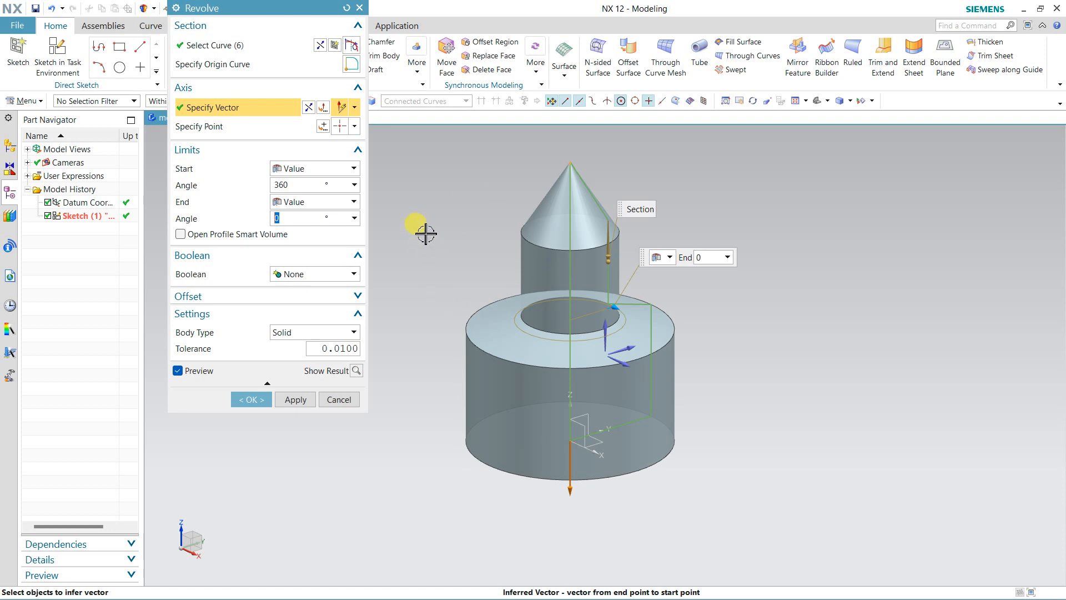
{"action": "middle_click_drag", "start_coordinate": [426, 233], "coordinate": [422, 237]}
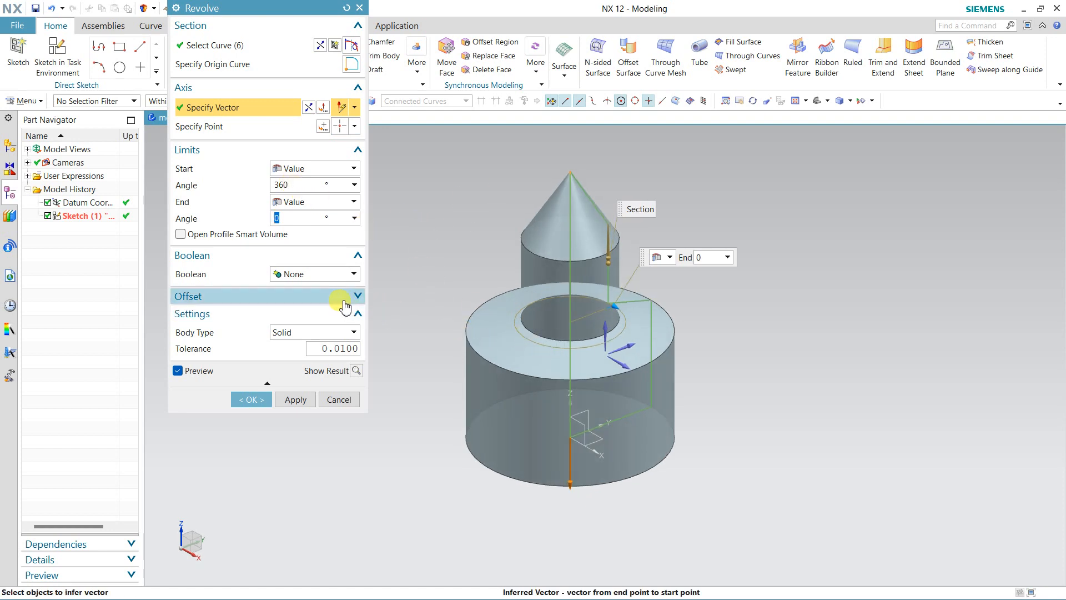
Try a Two-Sided offset on the revolve, and create the solid with the offset set back to None.
{"action": "left_click", "coordinate": [281, 296]}
{"action": "left_click", "coordinate": [327, 314]}
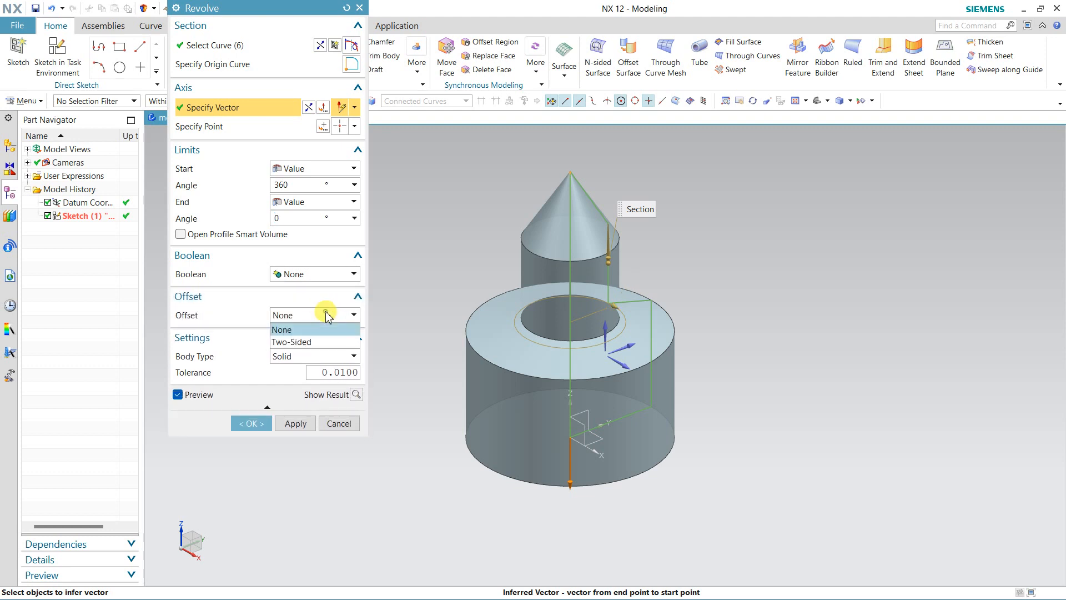
{"action": "left_click", "coordinate": [310, 343]}
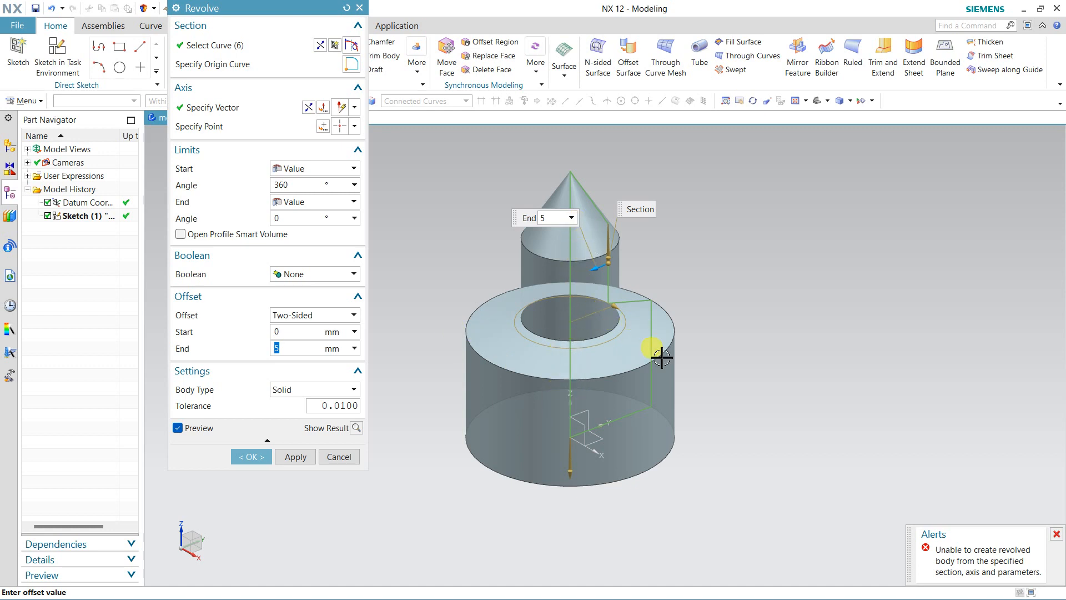
{"action": "left_click", "coordinate": [319, 317]}
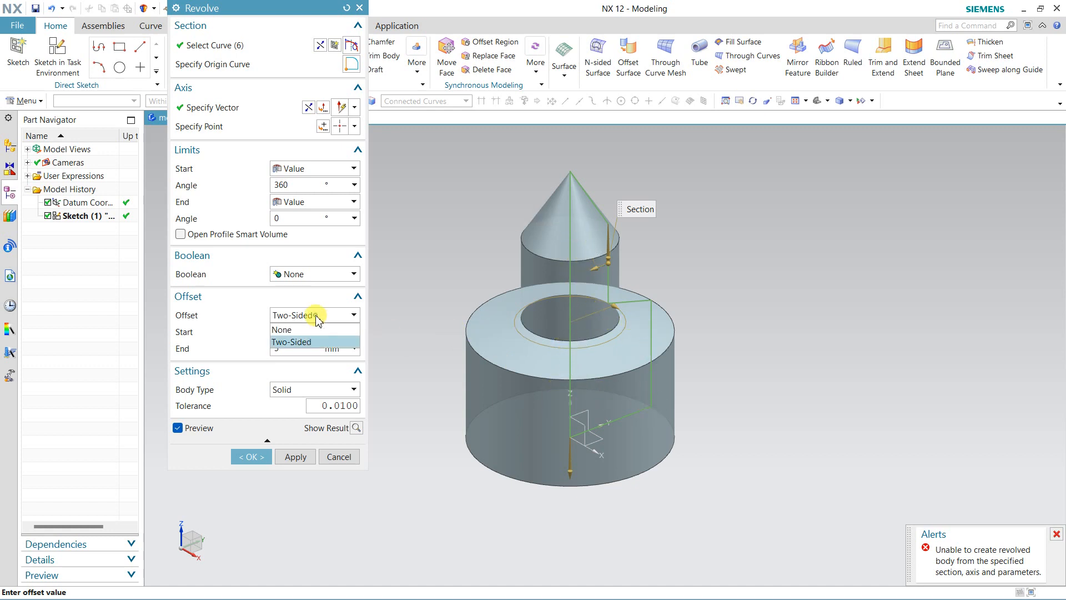
{"action": "left_click", "coordinate": [297, 330]}
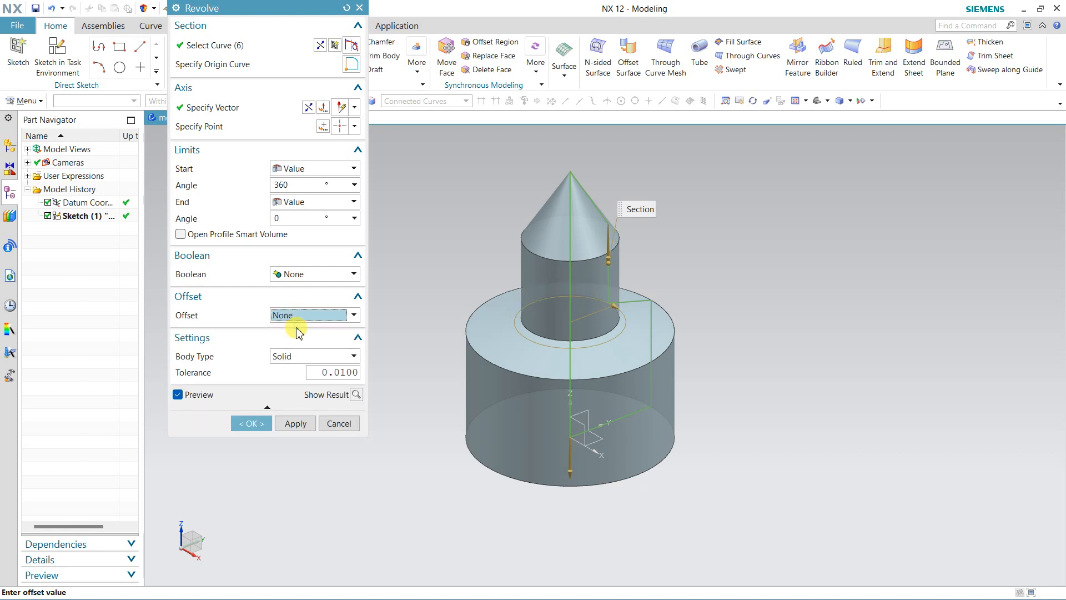
{"action": "left_click", "coordinate": [253, 424]}
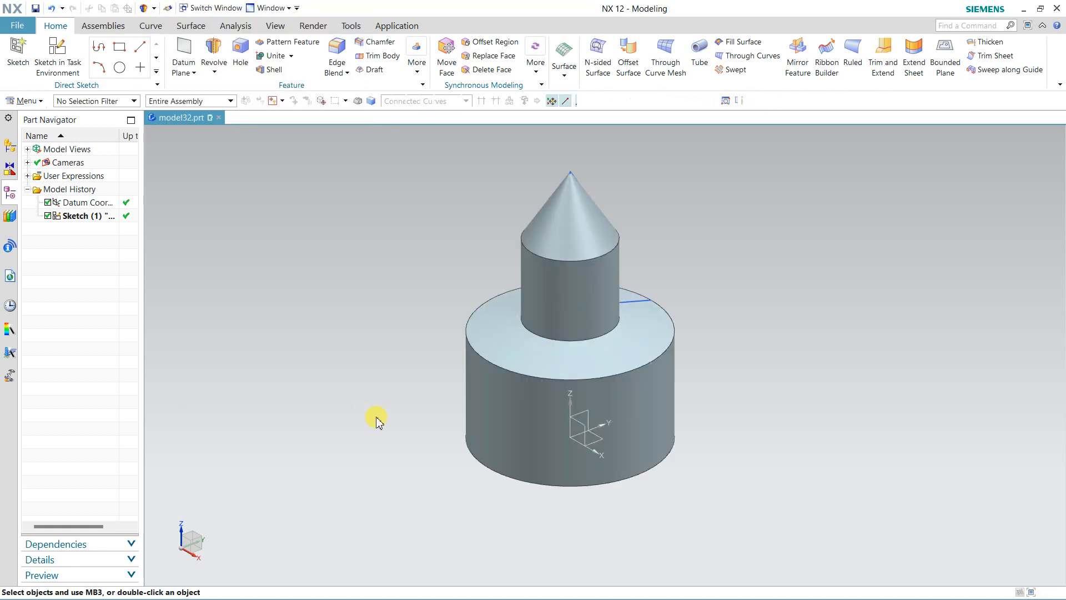
Delete the revolved solid, its stepped sketch and the datum coordinate system.
{"action": "left_click", "coordinate": [572, 372]}
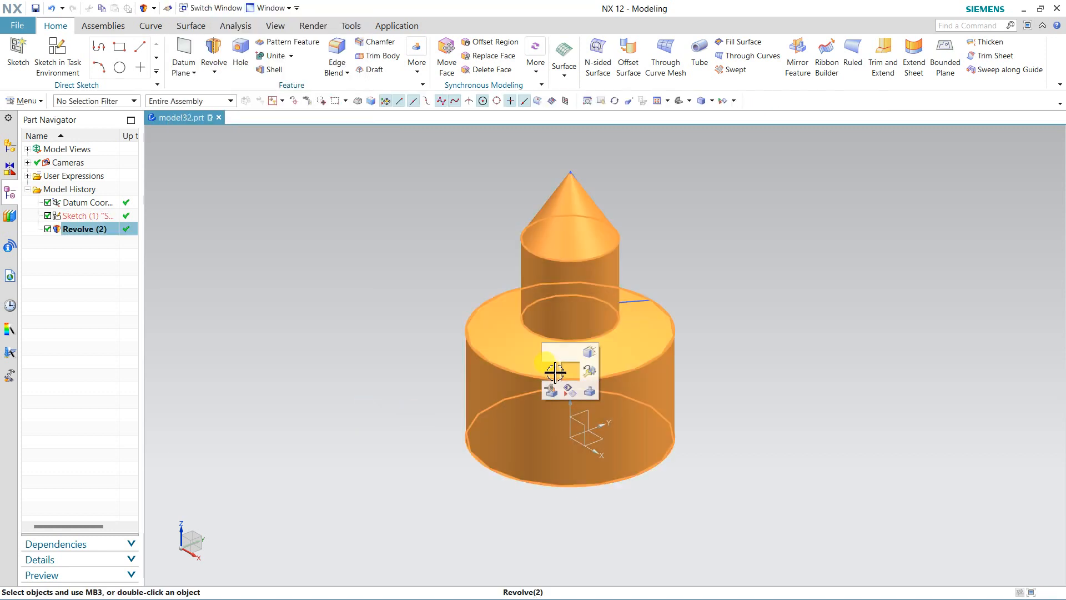
{"action": "key", "text": "Delete"}
{"action": "double_click", "coordinate": [596, 234]}
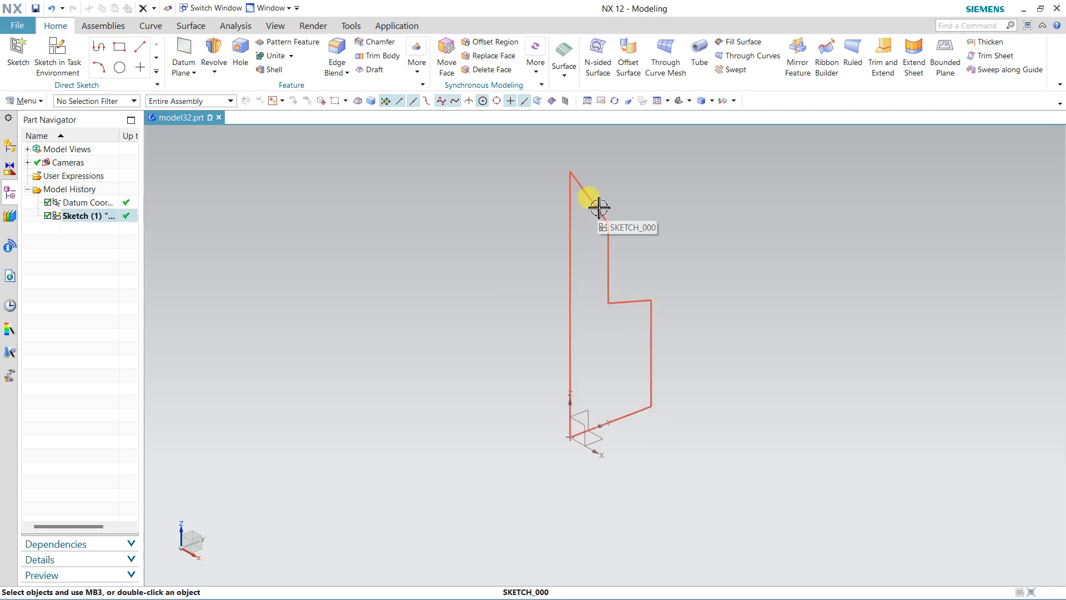
{"action": "mouse_move", "coordinate": [529, 158]}
{"action": "left_mouse_down"}
{"action": "mouse_move", "coordinate": [738, 447]}
{"action": "mouse_move", "coordinate": [709, 540]}
{"action": "left_mouse_up"}
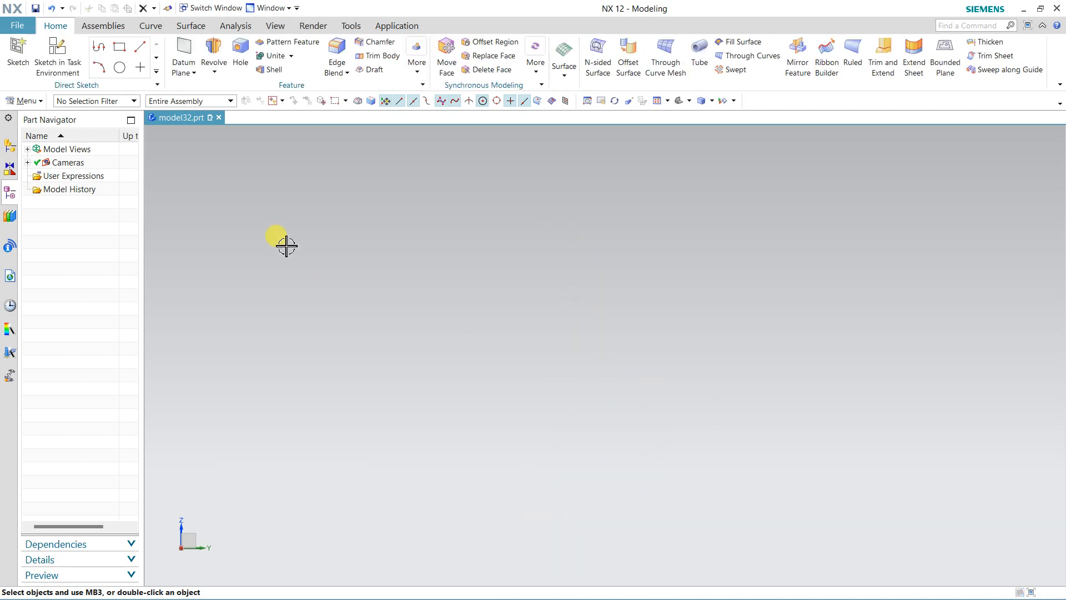
Start a sketch on the XY plane and draw a three-point arc about 62 mm tall with a radius of about 179 mm.
{"action": "left_click", "coordinate": [58, 58]}
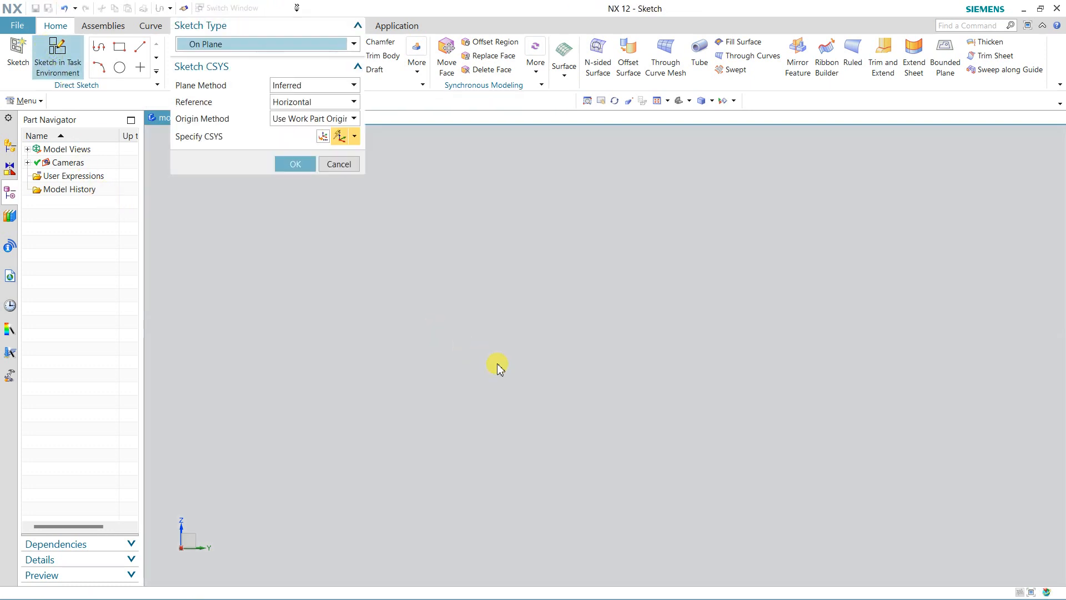
{"action": "middle_click_drag", "start_coordinate": [573, 431], "coordinate": [572, 486]}
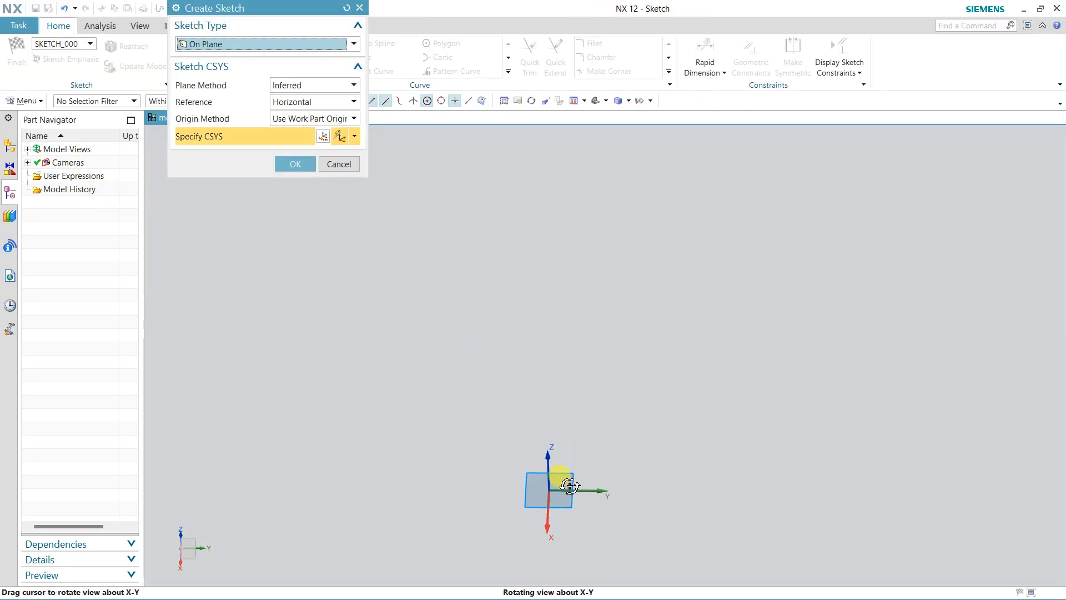
{"action": "middle_click", "coordinate": [571, 485]}
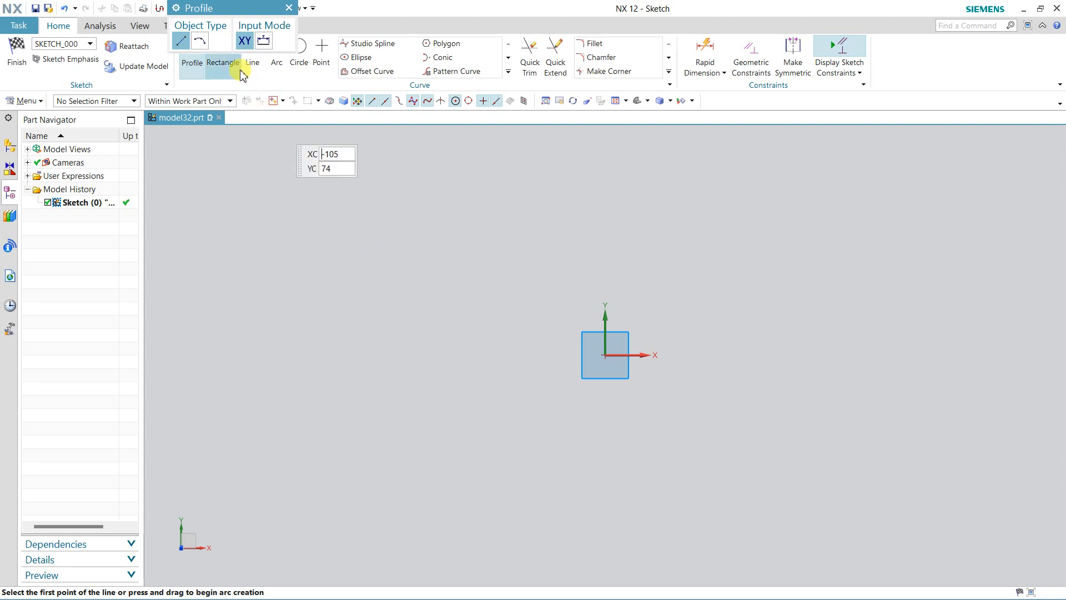
{"action": "left_click", "coordinate": [277, 63]}
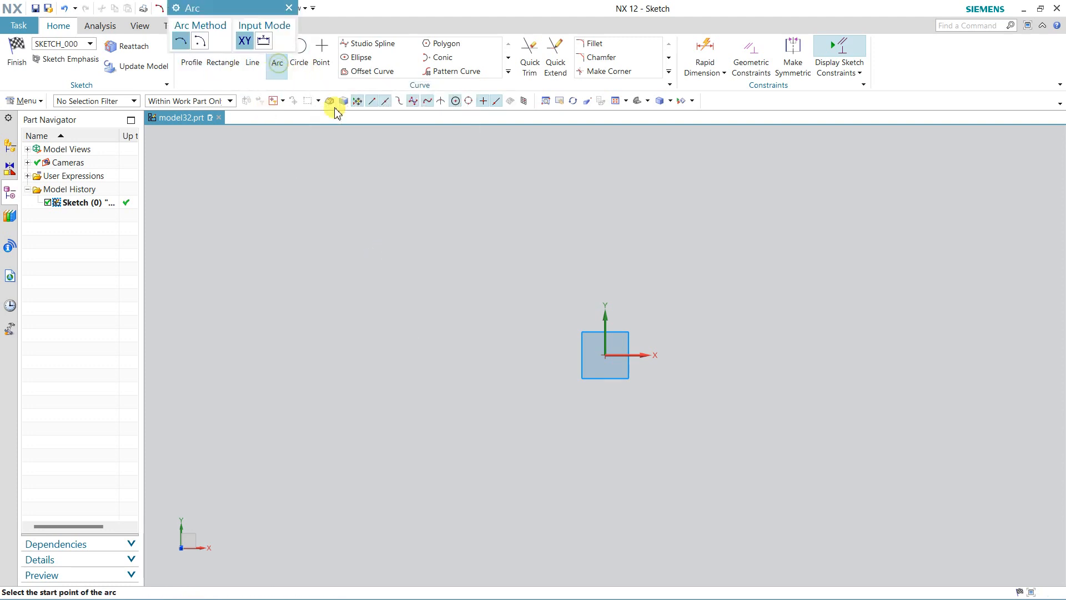
{"action": "left_click", "coordinate": [674, 147]}
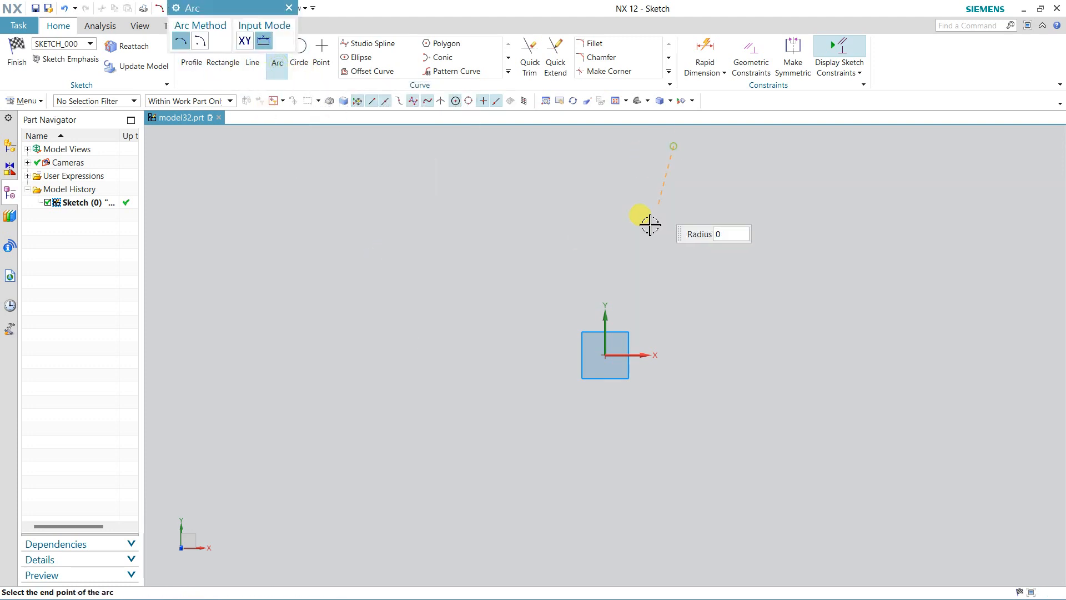
{"action": "left_click", "coordinate": [633, 290]}
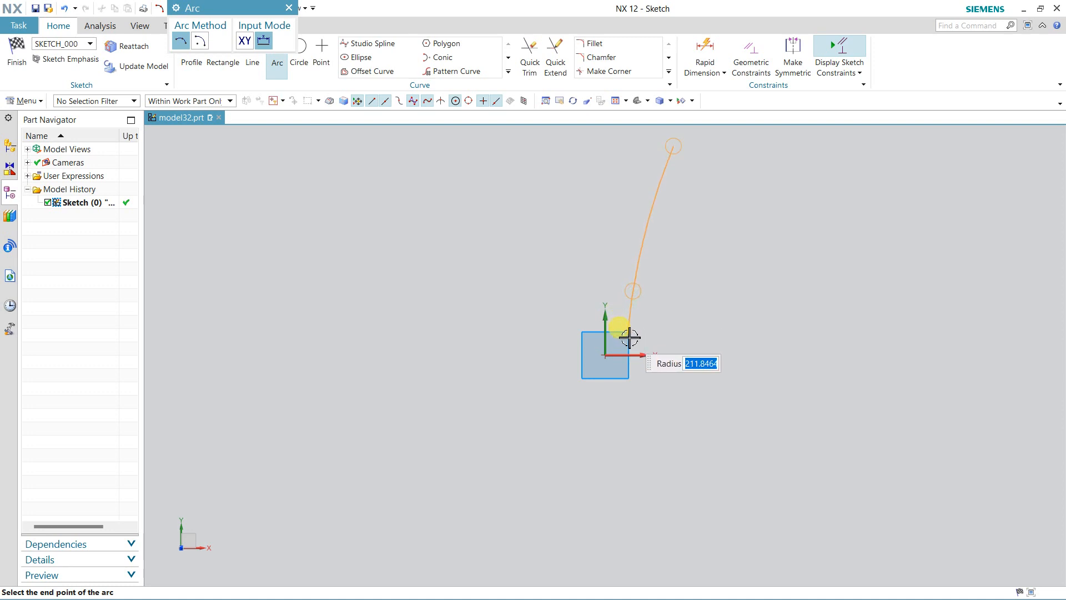
{"action": "left_click", "coordinate": [715, 347]}
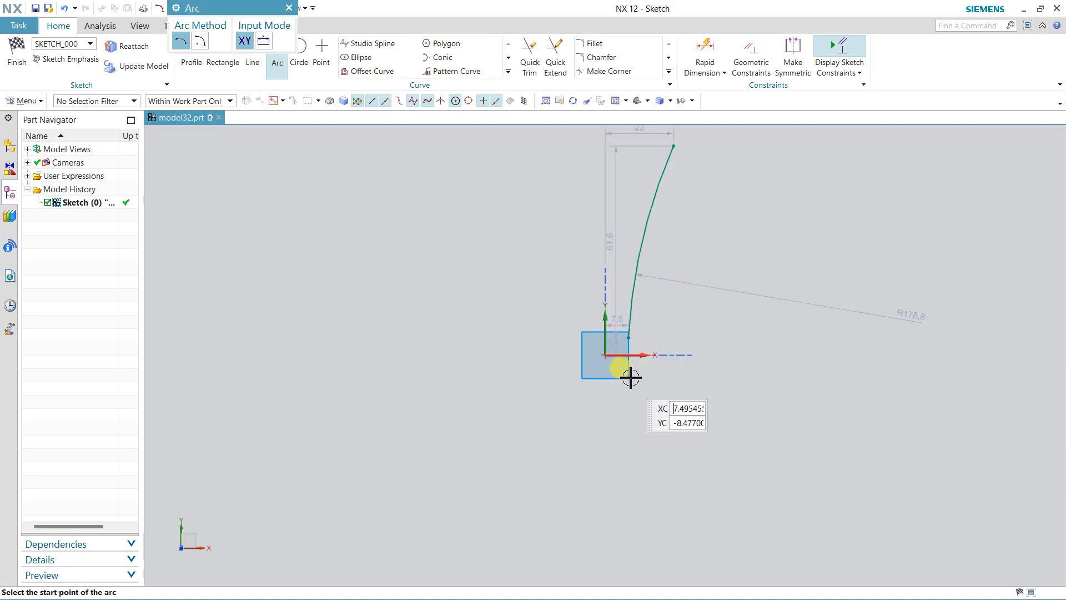
Add a small arc of about 3.8 mm radius from the long arc's lower end to the X axis, and finish the sketch.
{"action": "left_click", "coordinate": [630, 324]}
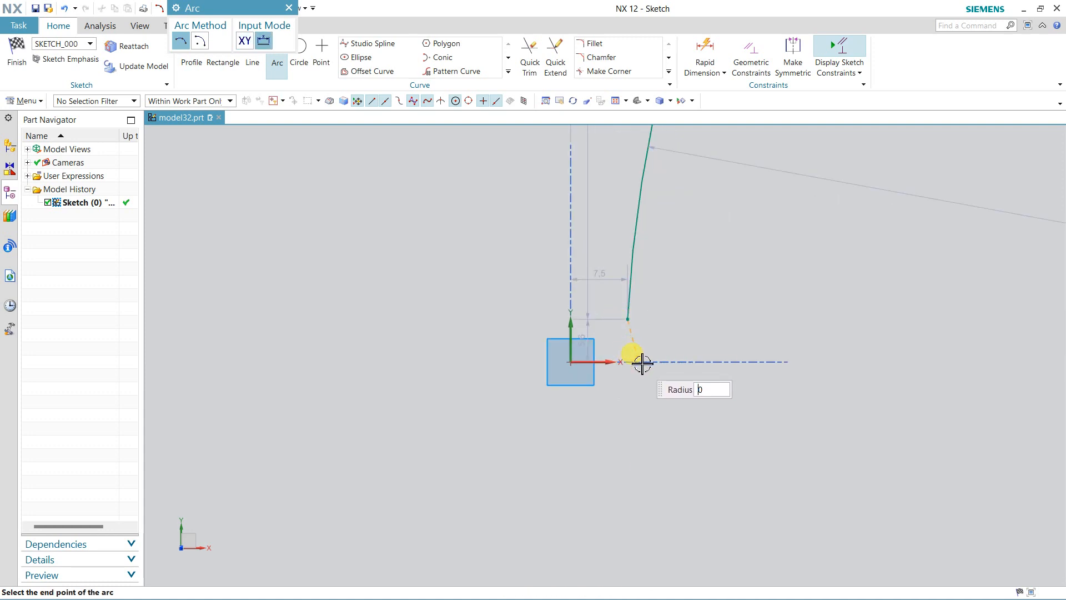
{"action": "left_click", "coordinate": [639, 364]}
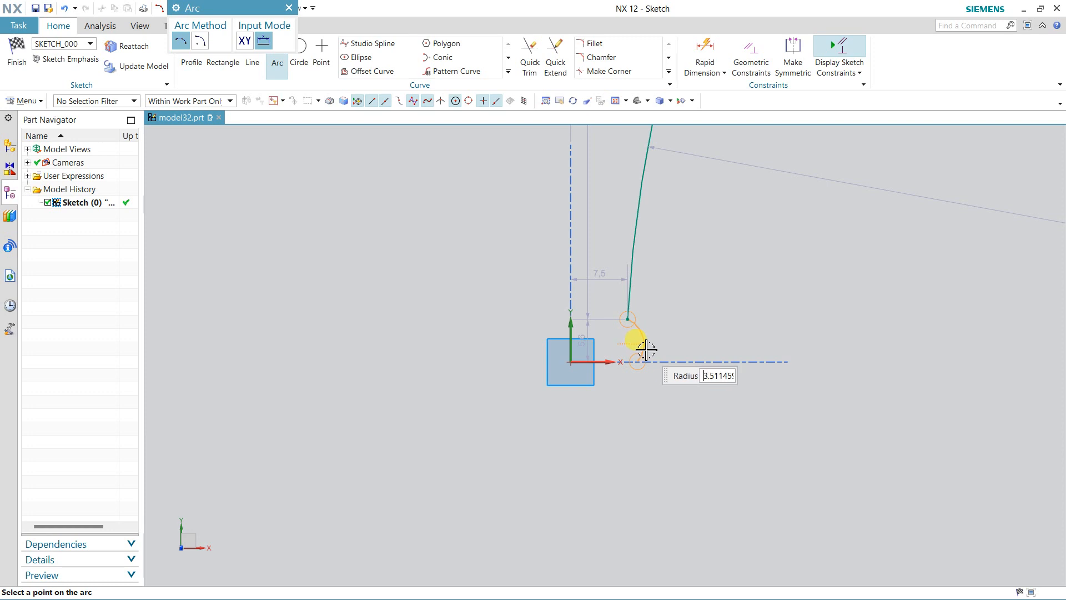
{"action": "left_click", "coordinate": [645, 349]}
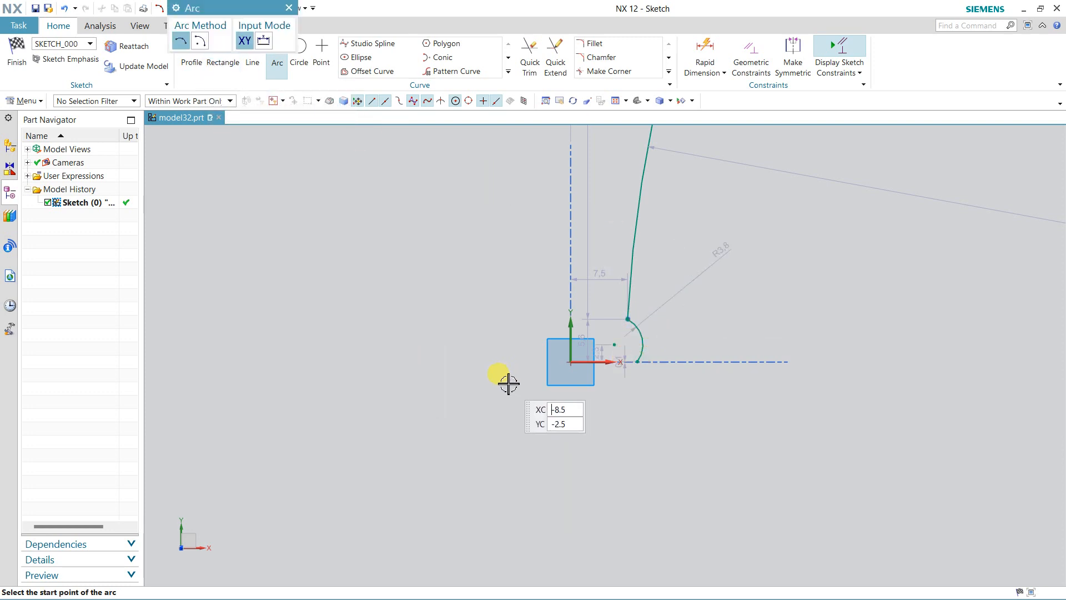
{"action": "scroll", "coordinate": [507, 382], "scroll_direction": "down", "scroll_amount": 2}
{"action": "scroll", "coordinate": [506, 382], "scroll_direction": "down", "scroll_amount": 2}
{"action": "scroll", "coordinate": [502, 367], "scroll_direction": "up", "scroll_amount": 3}
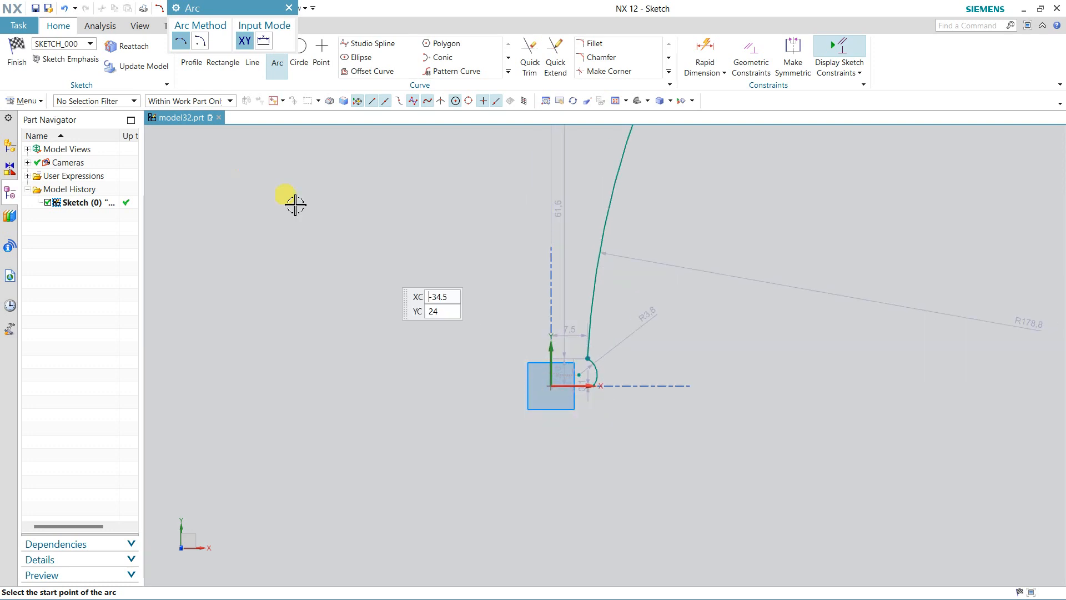
{"action": "left_click", "coordinate": [25, 65]}
{"action": "mouse_move", "coordinate": [545, 369]}
{"action": "middle_mouse_down"}
{"action": "mouse_move", "coordinate": [678, 393]}
{"action": "mouse_move", "coordinate": [626, 302]}
{"action": "mouse_move", "coordinate": [572, 266]}
{"action": "mouse_move", "coordinate": [468, 343]}
{"action": "mouse_move", "coordinate": [545, 310]}
{"action": "mouse_move", "coordinate": [659, 317]}
{"action": "mouse_move", "coordinate": [664, 300]}
{"action": "middle_mouse_up"}
{"action": "scroll", "coordinate": [664, 305], "scroll_direction": "down", "scroll_amount": 5}
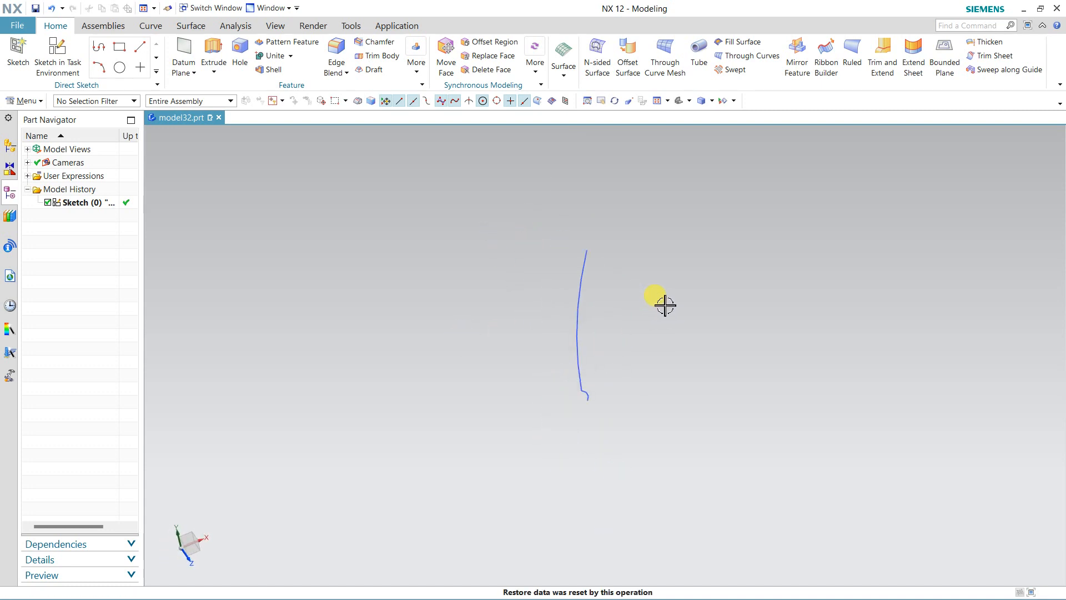
{"action": "scroll", "coordinate": [627, 302], "scroll_direction": "up", "scroll_amount": 4}
{"action": "scroll", "coordinate": [634, 301], "scroll_direction": "down", "scroll_amount": 2}
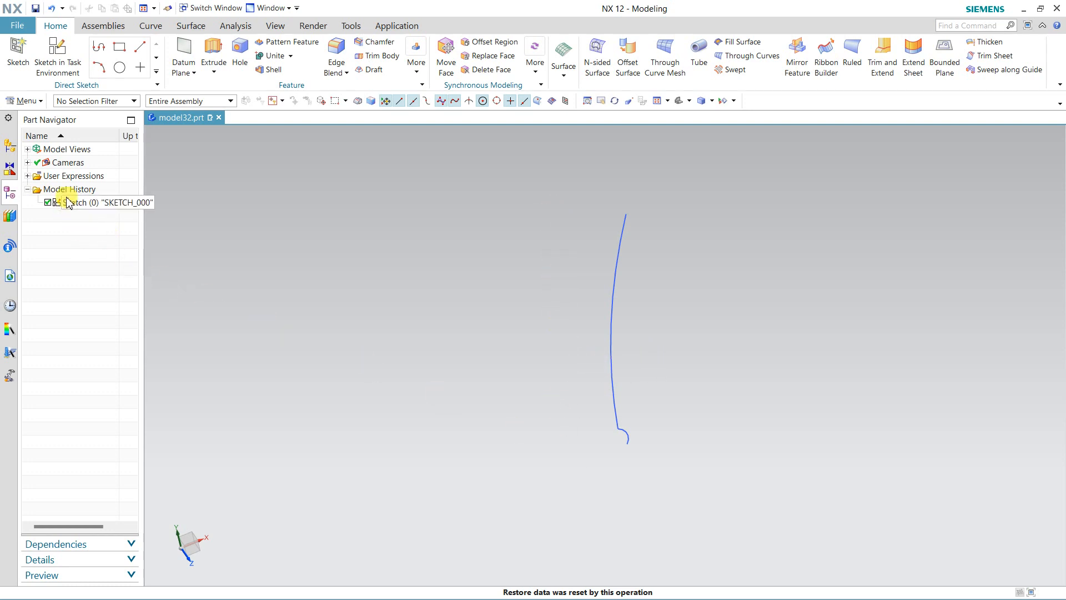
Insert a dynamic datum coordinate system at the origin, referenced to the WCS.
{"action": "left_click", "coordinate": [194, 74]}
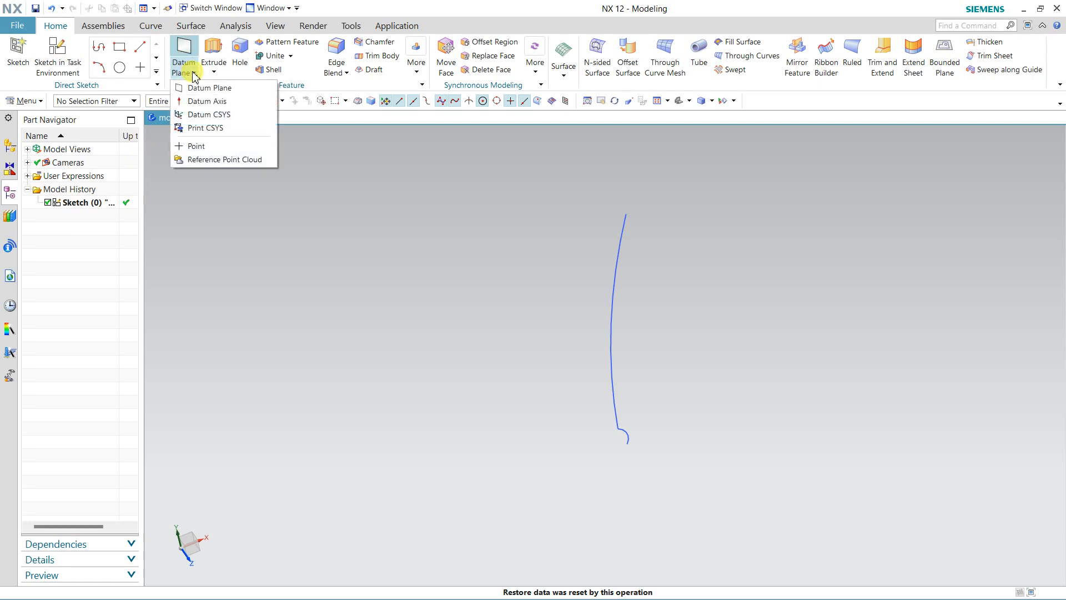
{"action": "left_click", "coordinate": [203, 116]}
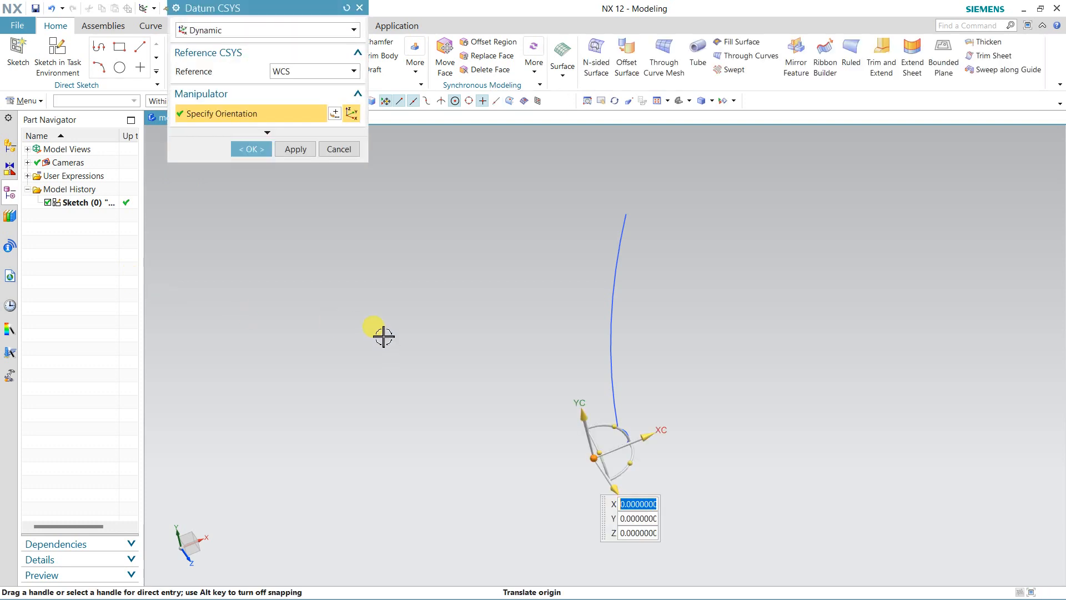
{"action": "middle_click_drag", "start_coordinate": [470, 375], "coordinate": [428, 317]}
{"action": "left_click", "coordinate": [251, 149]}
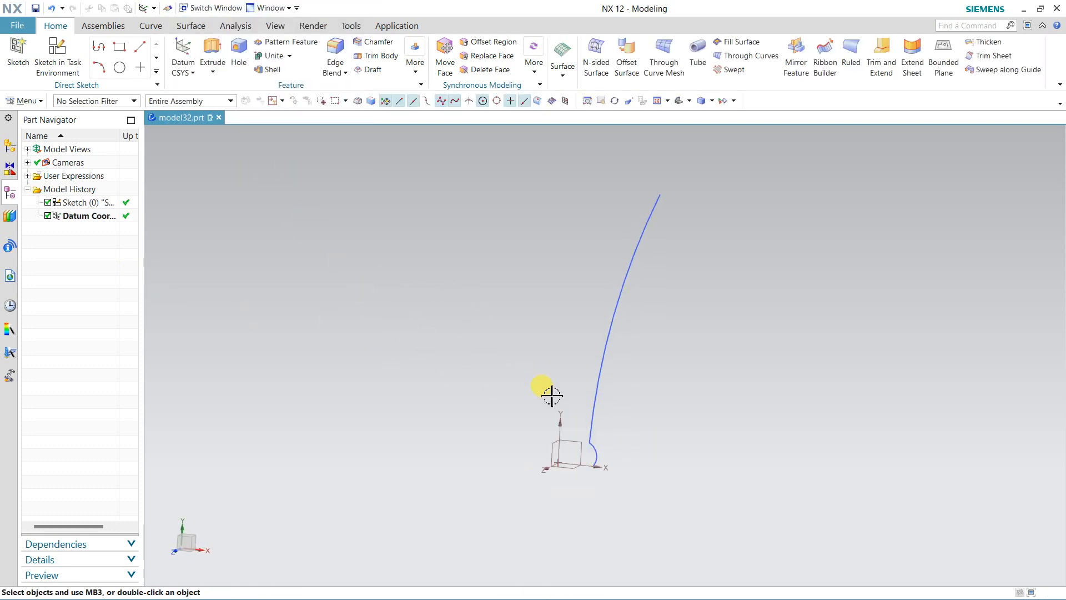
Set up a 360° revolve of the two connected arcs about the datum coordinate system's Y axis.
{"action": "middle_click_drag", "start_coordinate": [548, 392], "coordinate": [487, 355]}
{"action": "middle_click_drag", "start_coordinate": [623, 313], "coordinate": [629, 321]}
{"action": "left_click", "coordinate": [212, 73]}
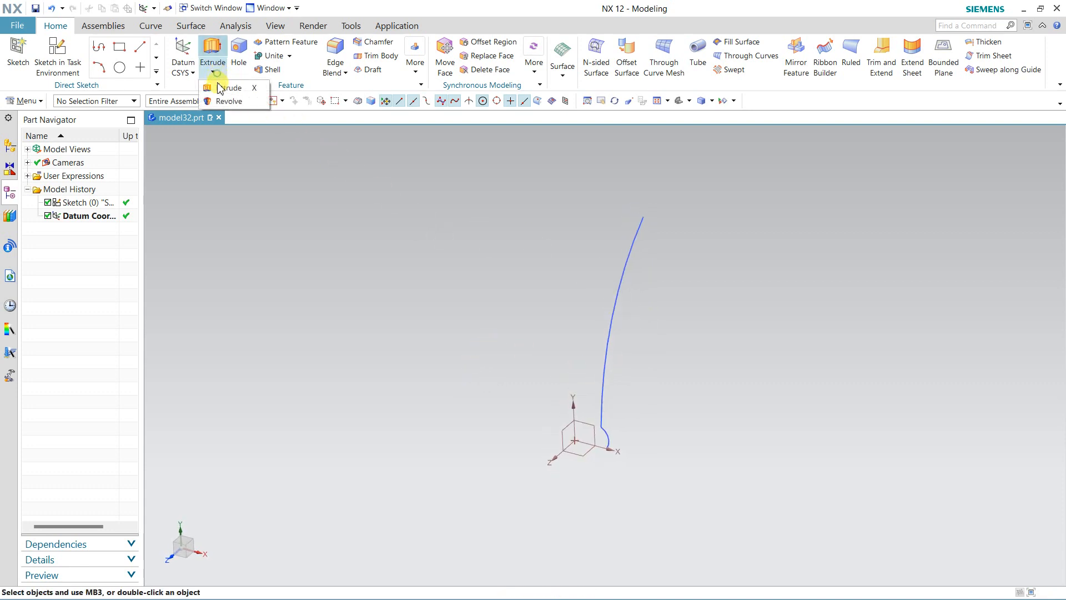
{"action": "left_click", "coordinate": [227, 101]}
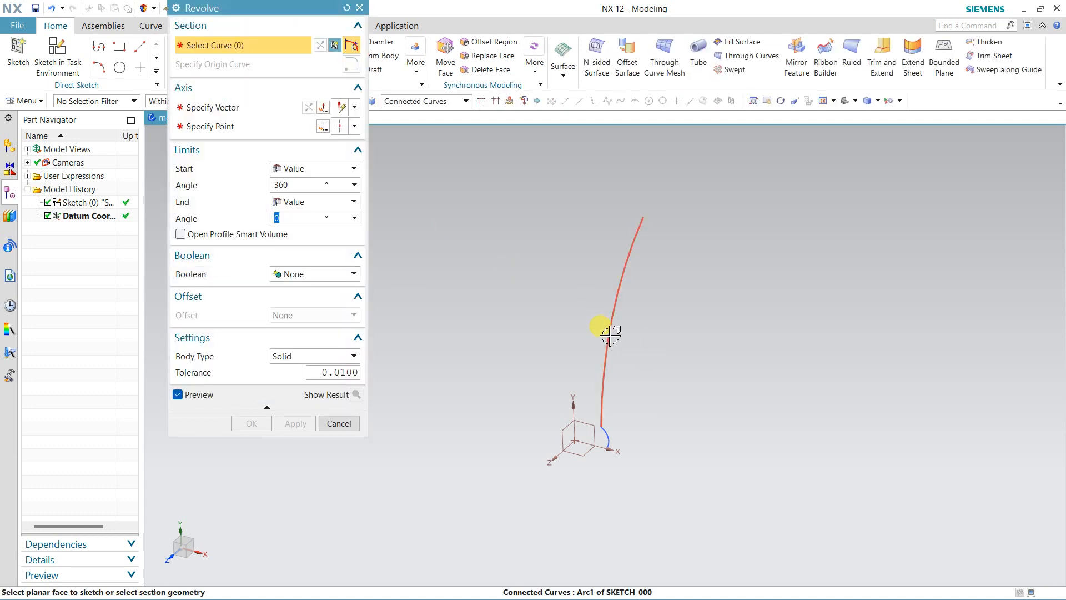
{"action": "left_click", "coordinate": [611, 335]}
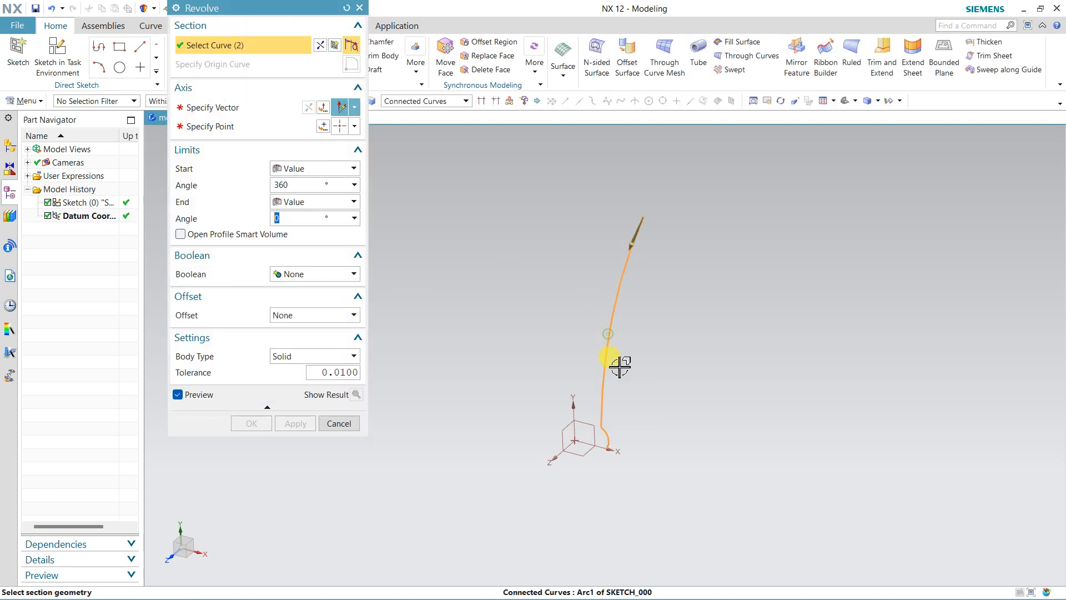
{"action": "left_click", "coordinate": [250, 111]}
{"action": "left_click", "coordinate": [574, 408]}
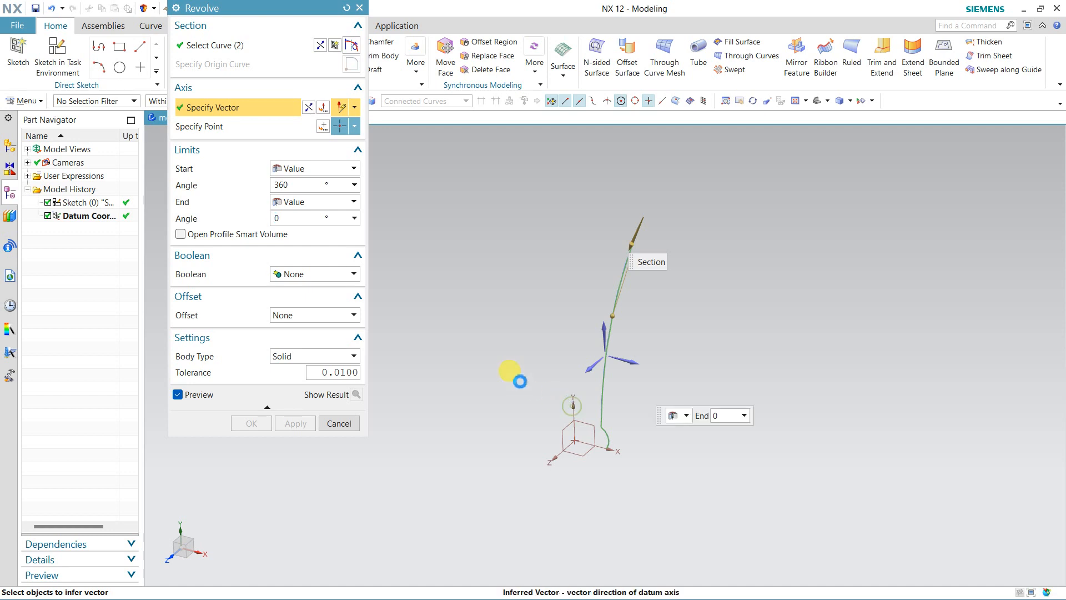
{"action": "mouse_move", "coordinate": [517, 375]}
{"action": "middle_mouse_down"}
{"action": "mouse_move", "coordinate": [515, 318]}
{"action": "mouse_move", "coordinate": [512, 362]}
{"action": "middle_mouse_up"}
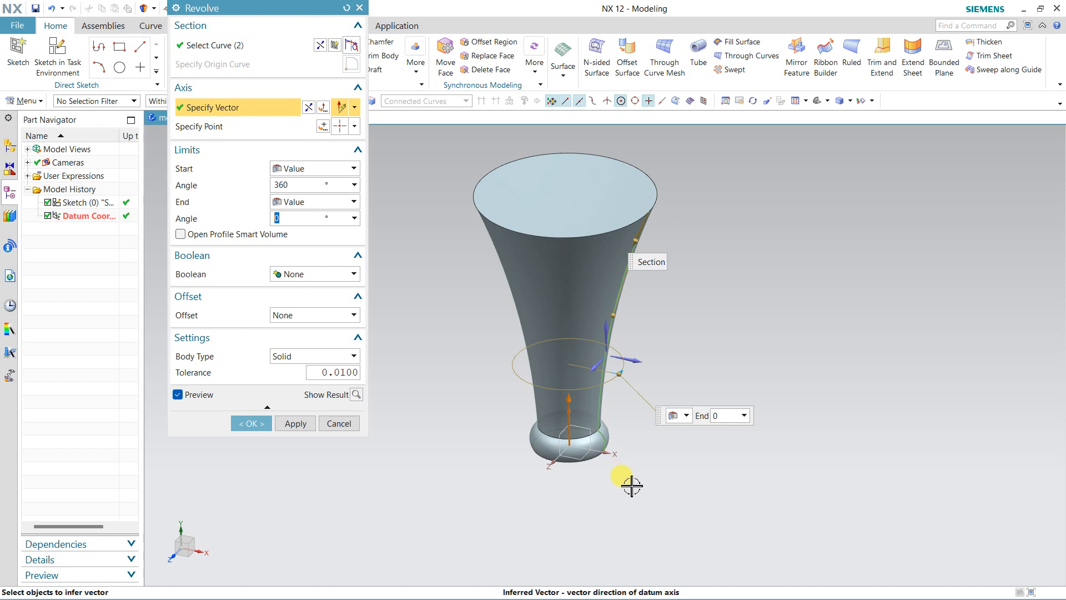
{"action": "mouse_move", "coordinate": [502, 408]}
{"action": "middle_mouse_down"}
{"action": "mouse_move", "coordinate": [515, 316]}
{"action": "mouse_move", "coordinate": [533, 404]}
{"action": "mouse_move", "coordinate": [484, 404]}
{"action": "middle_mouse_up"}
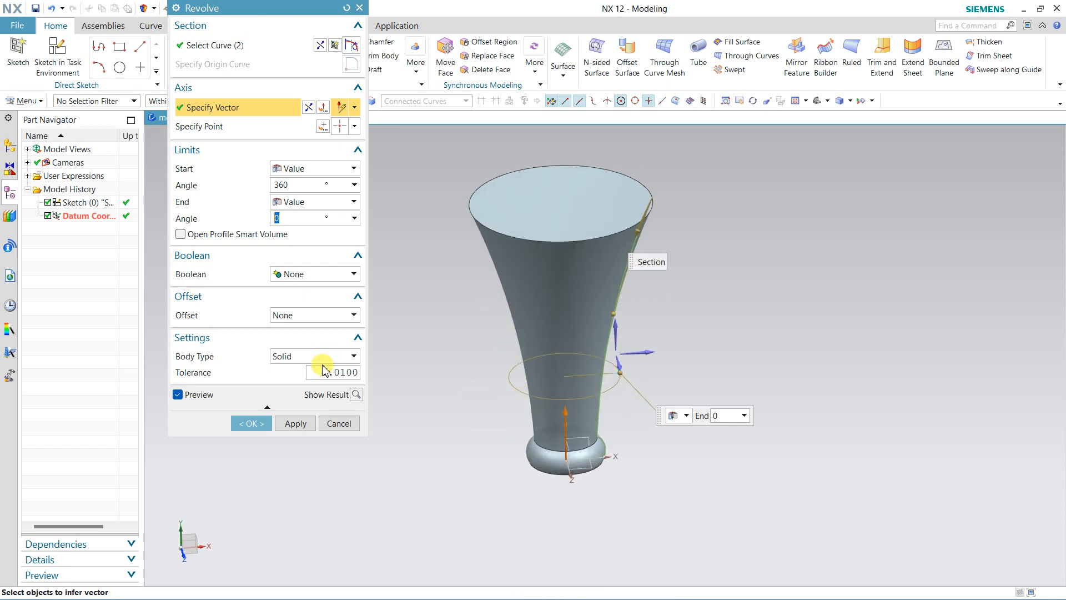
Try the Sheet body type on the revolve, and return it to Solid.
{"action": "left_click", "coordinate": [317, 362]}
{"action": "left_click", "coordinate": [303, 382]}
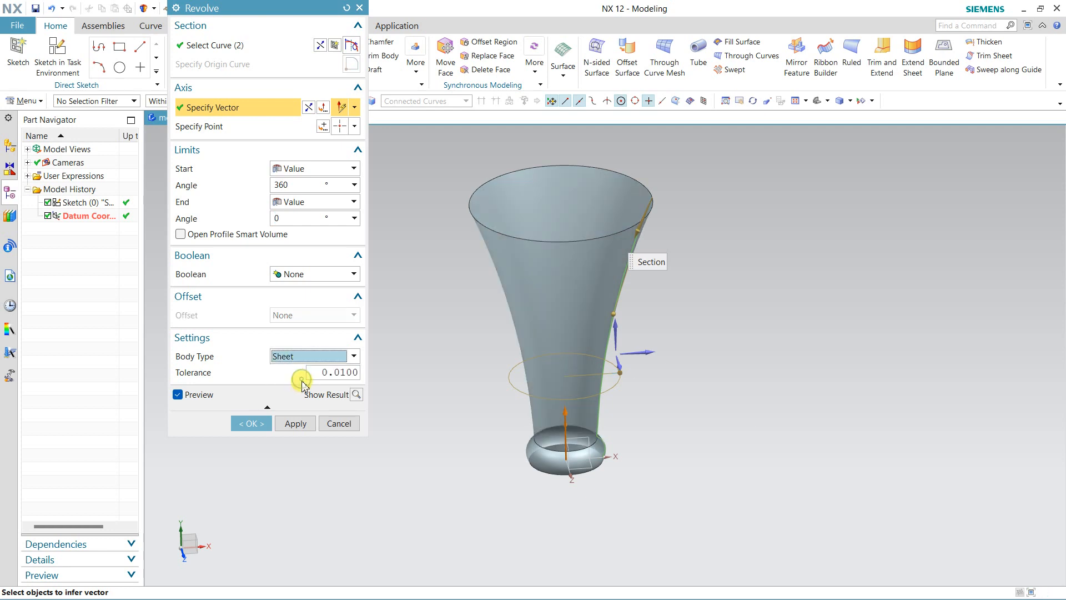
{"action": "middle_click_drag", "start_coordinate": [715, 455], "coordinate": [736, 408]}
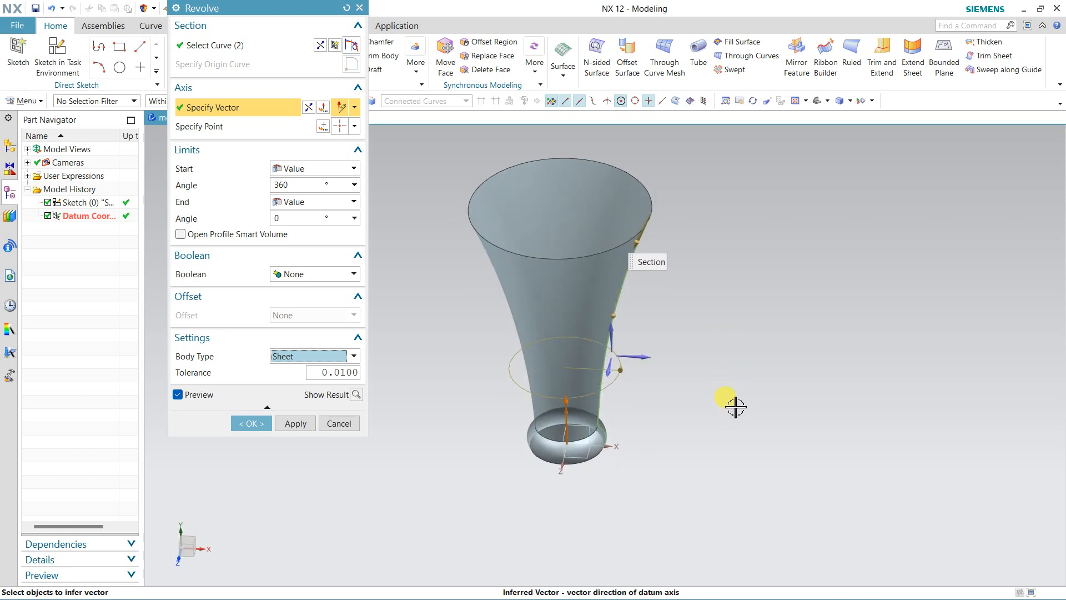
{"action": "left_click", "coordinate": [336, 361]}
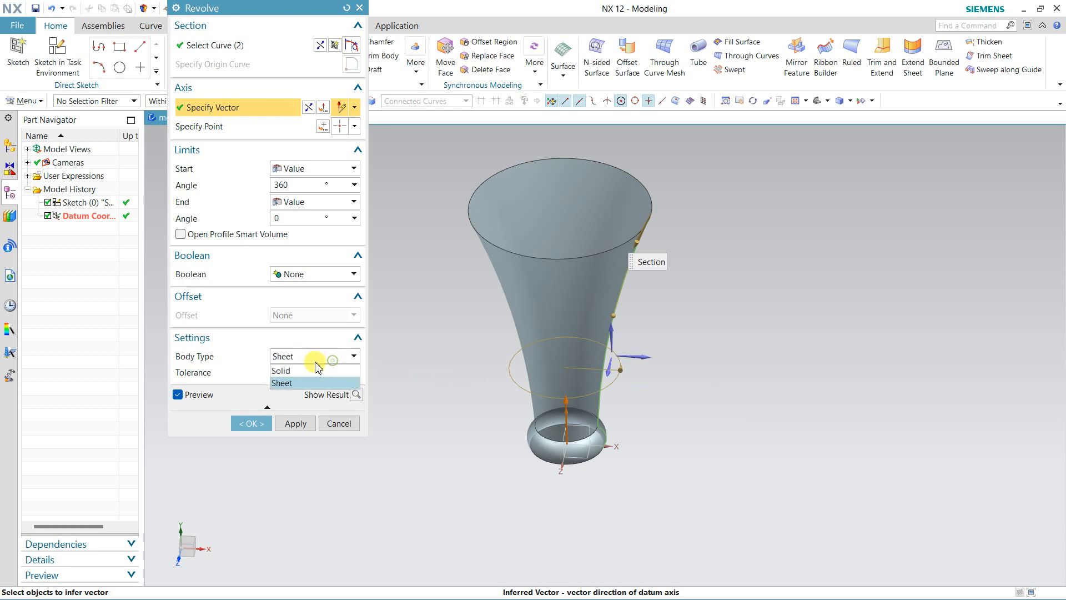
{"action": "left_click", "coordinate": [313, 372]}
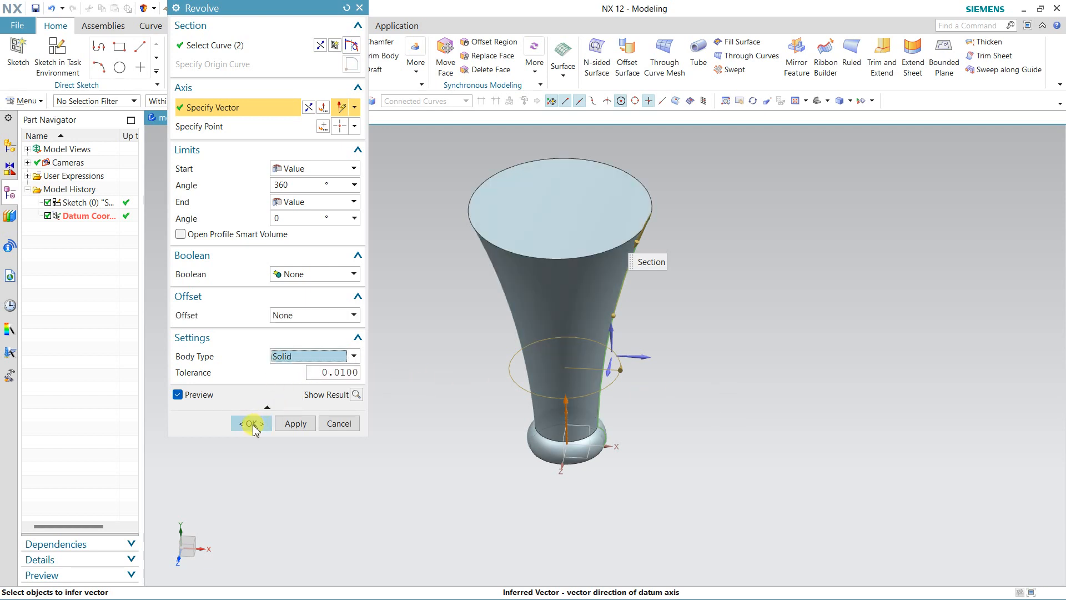
Try a Two-Sided offset from 0 to 1 mm, reset the offset to None, and create the vase-shaped solid.
{"action": "left_click", "coordinate": [280, 315]}
{"action": "left_click", "coordinate": [278, 340]}
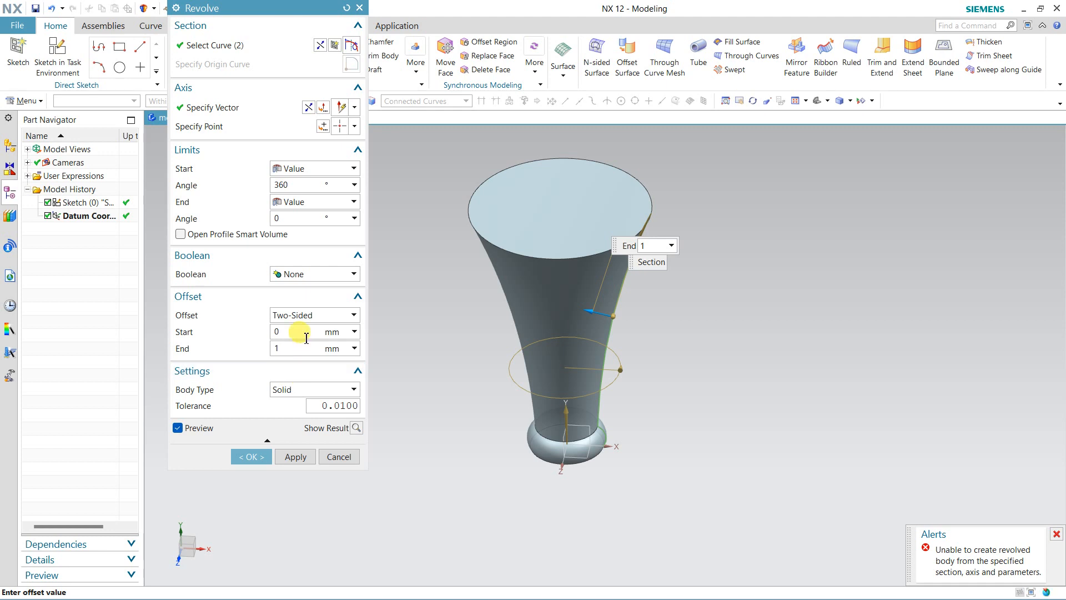
{"action": "left_click", "coordinate": [306, 338]}
{"action": "mouse_move", "coordinate": [432, 331]}
{"action": "middle_mouse_down"}
{"action": "mouse_move", "coordinate": [450, 374]}
{"action": "mouse_move", "coordinate": [446, 233]}
{"action": "mouse_move", "coordinate": [450, 331]}
{"action": "middle_mouse_up"}
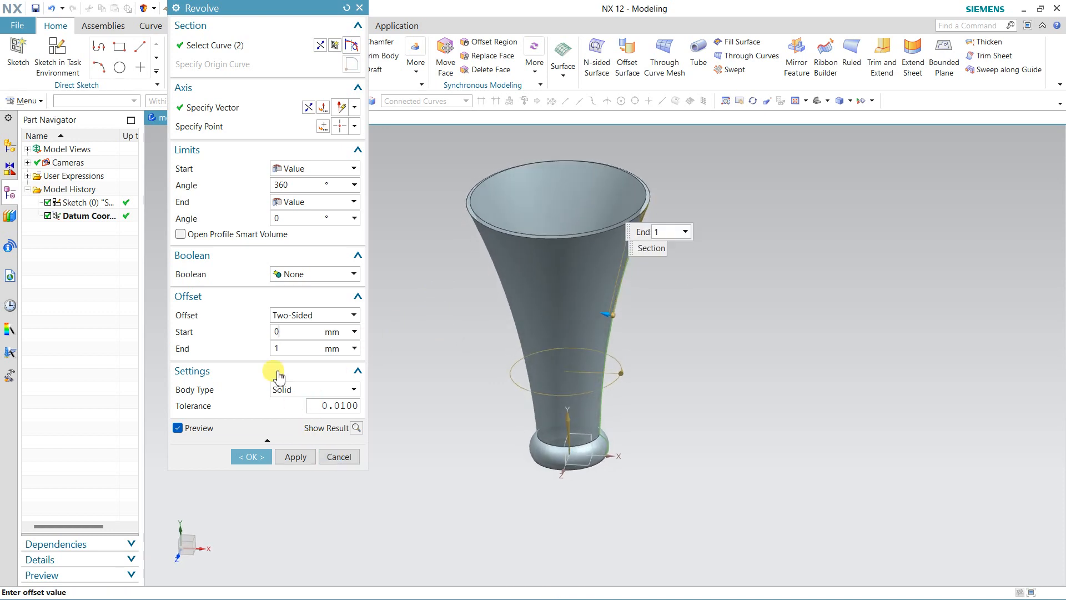
{"action": "left_click", "coordinate": [299, 321]}
{"action": "left_click", "coordinate": [286, 332]}
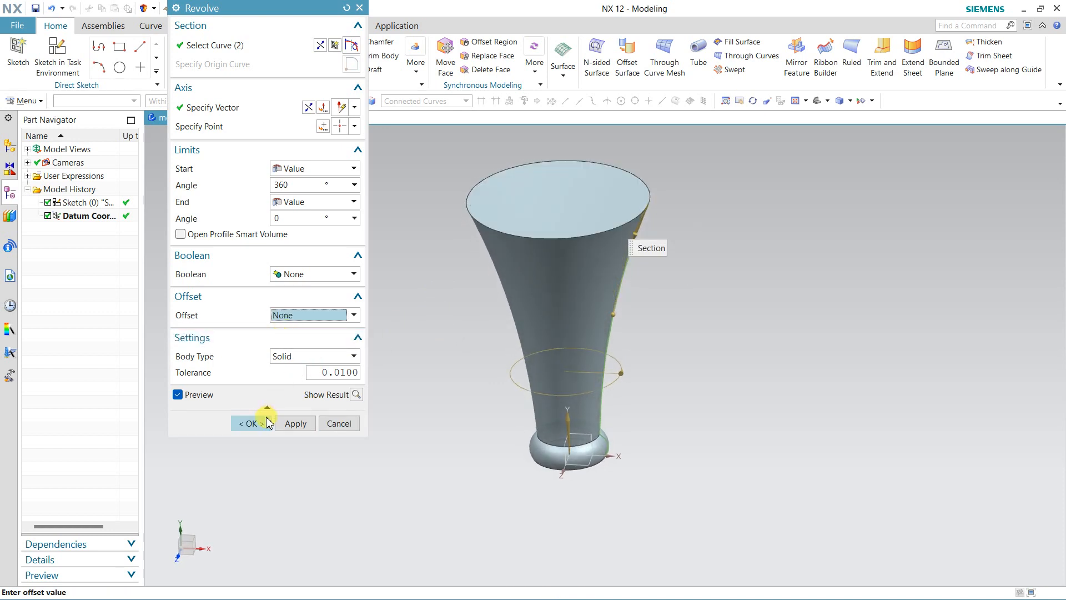
{"action": "left_click", "coordinate": [247, 425]}
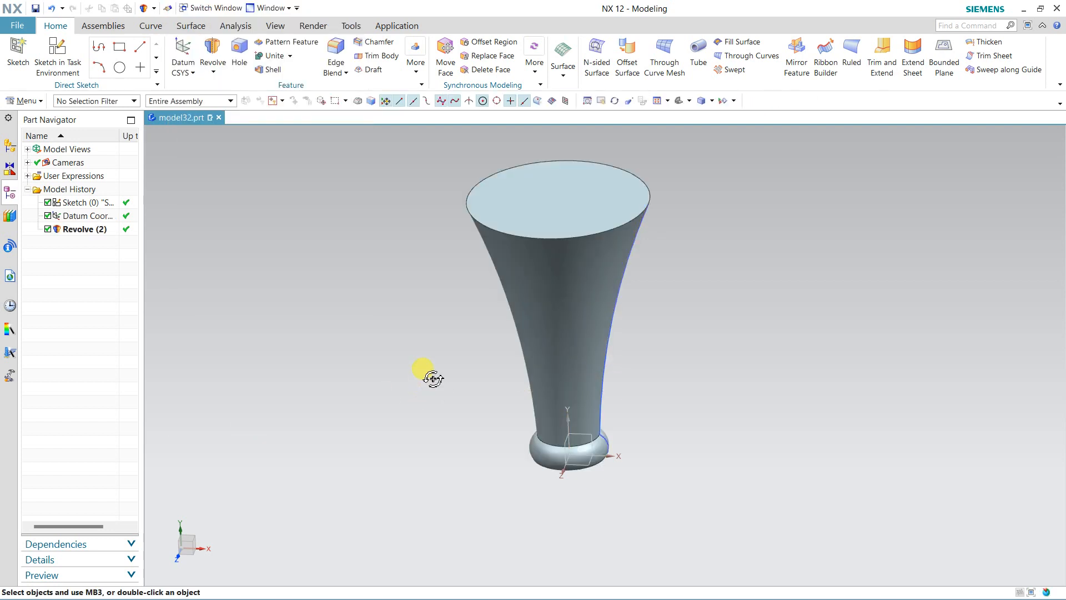
Start a sketch on the XY plane and draw a 3 mm diameter circle centred on the long arc.
{"action": "middle_click_drag", "start_coordinate": [434, 378], "coordinate": [401, 361]}
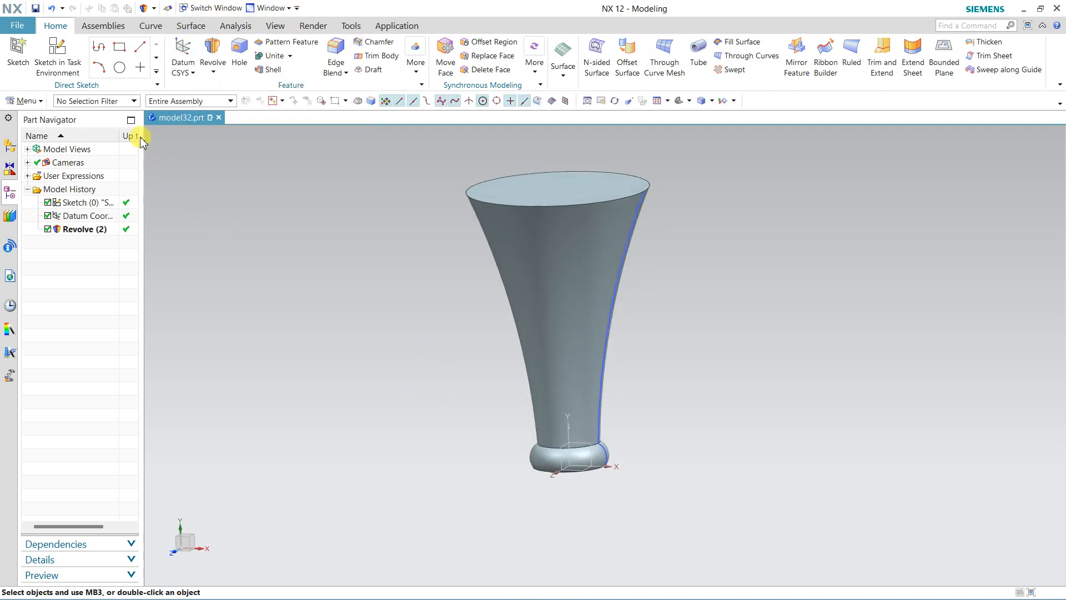
{"action": "left_click", "coordinate": [58, 55]}
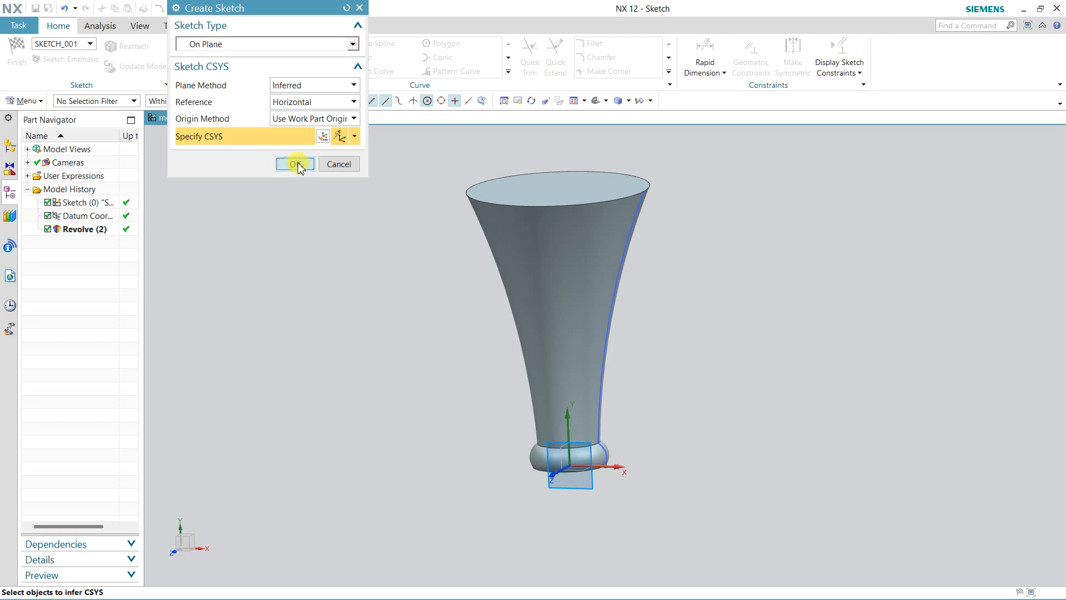
{"action": "left_click", "coordinate": [295, 163]}
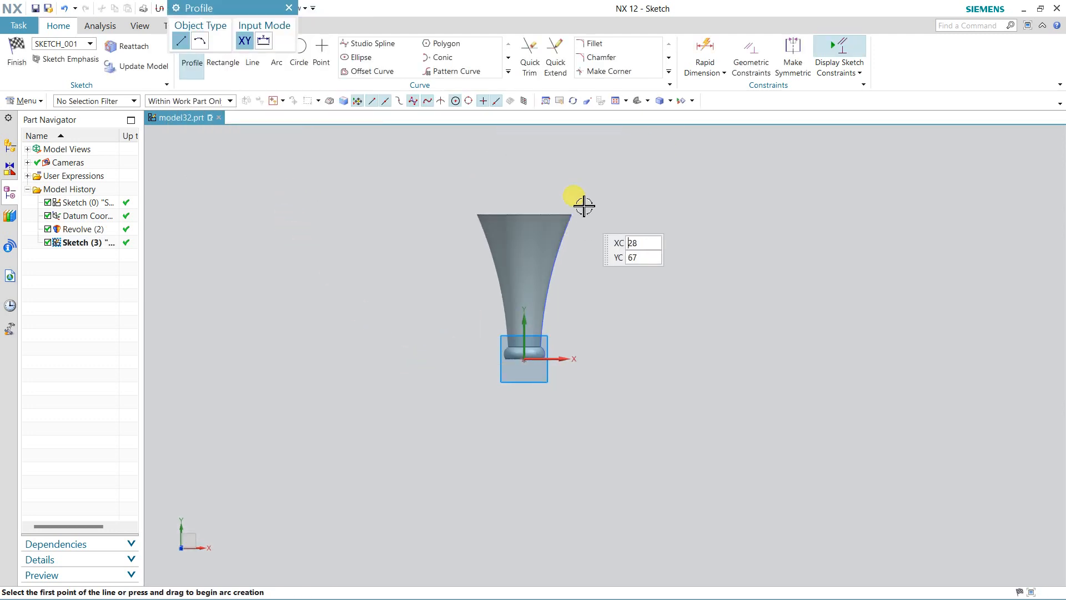
{"action": "left_click", "coordinate": [300, 69]}
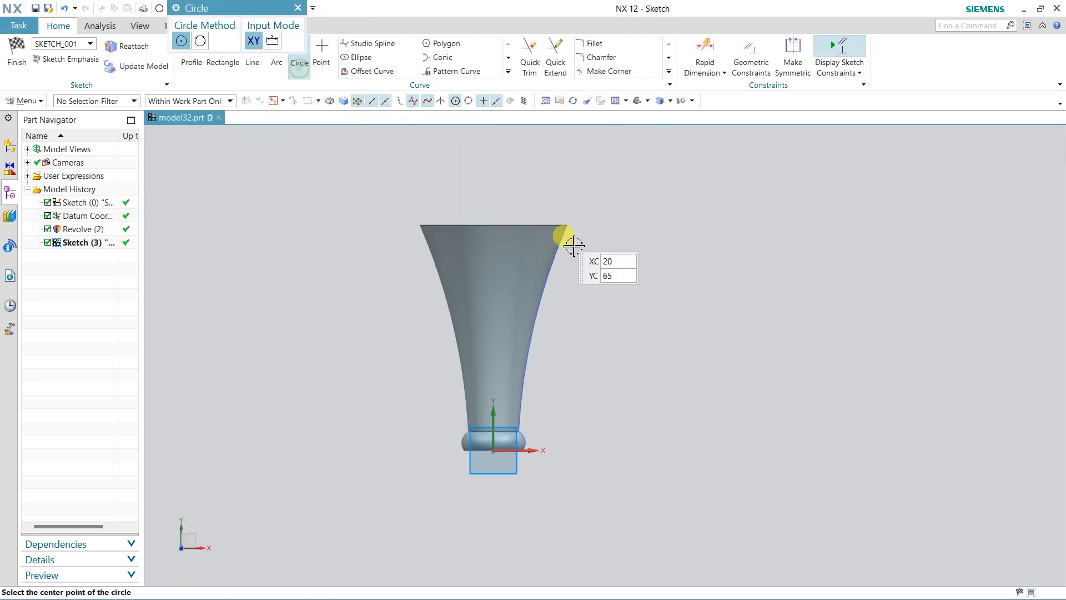
{"action": "left_click", "coordinate": [537, 313]}
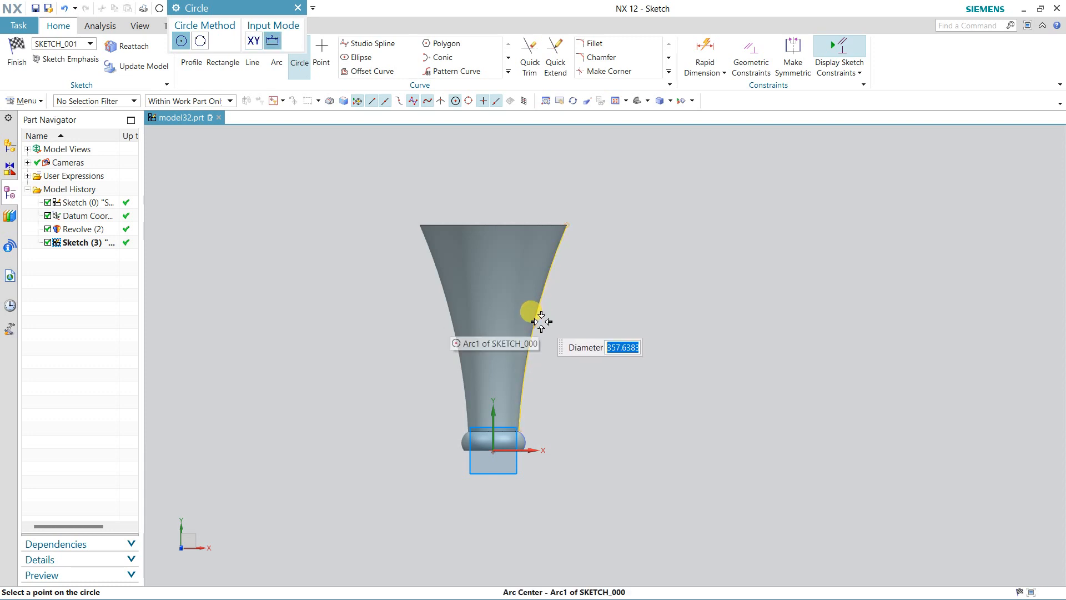
{"action": "type", "text": "3"}
{"action": "key", "text": "Return"}
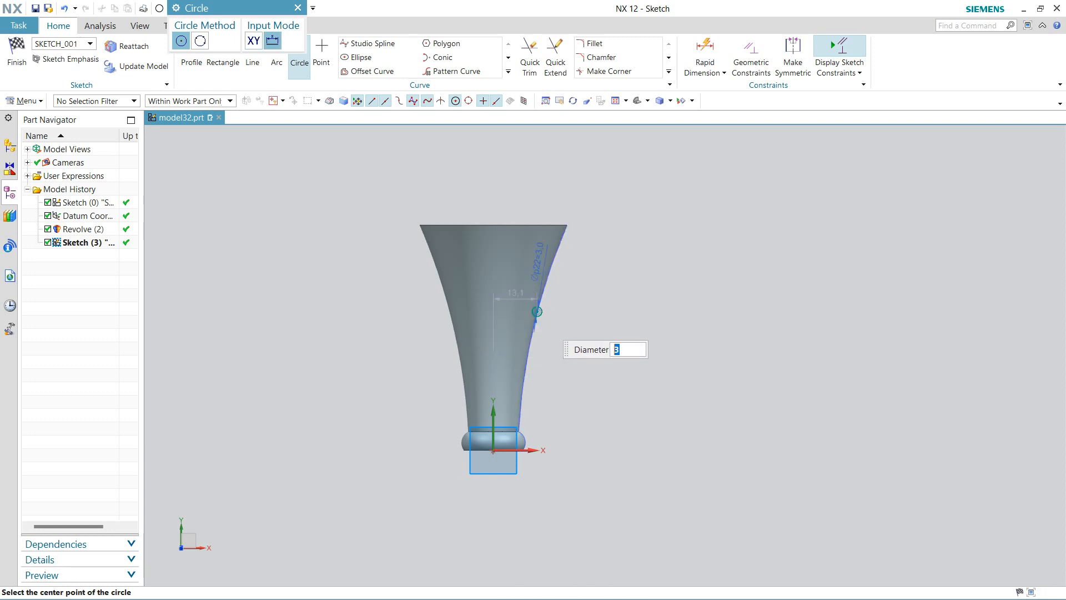
Add three more 3 mm diameter circles spaced down the long arc, and finish the sketch.
{"action": "scroll", "coordinate": [534, 345], "scroll_direction": "up", "scroll_amount": 2}
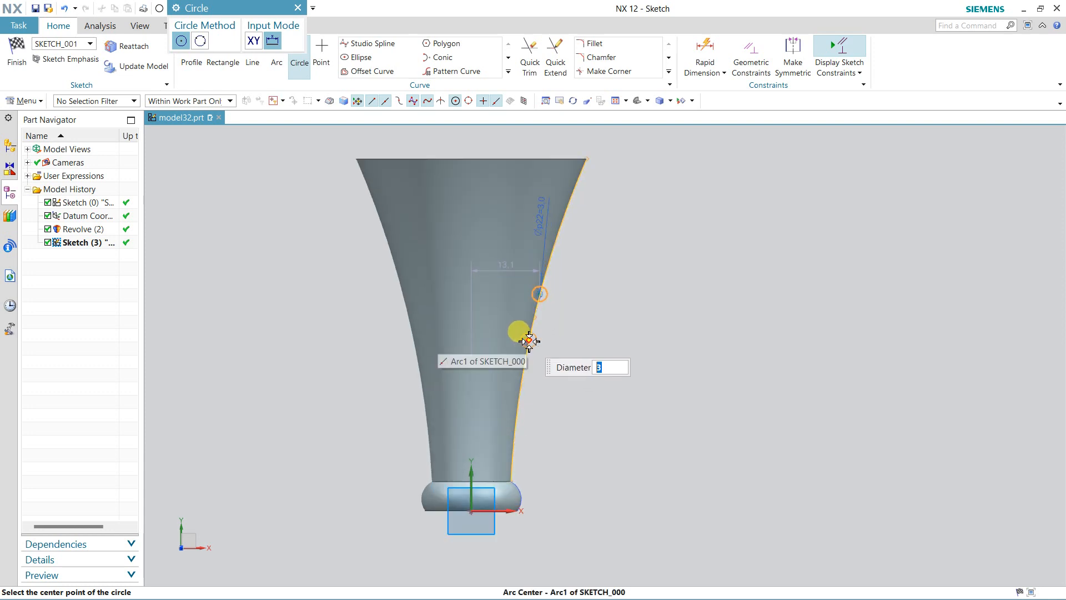
{"action": "left_click", "coordinate": [528, 341]}
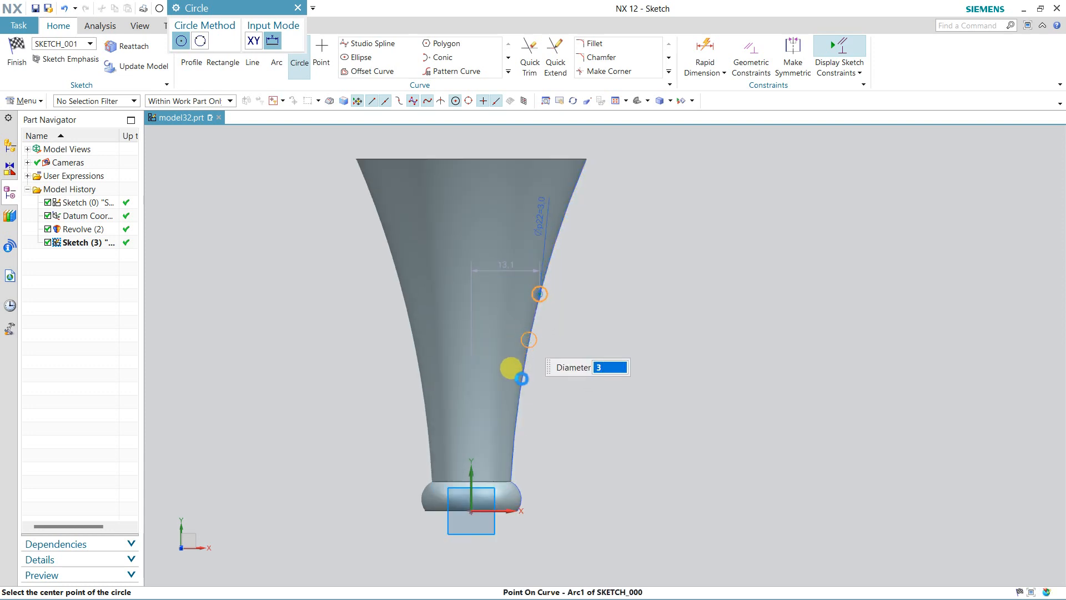
{"action": "left_click", "coordinate": [523, 376]}
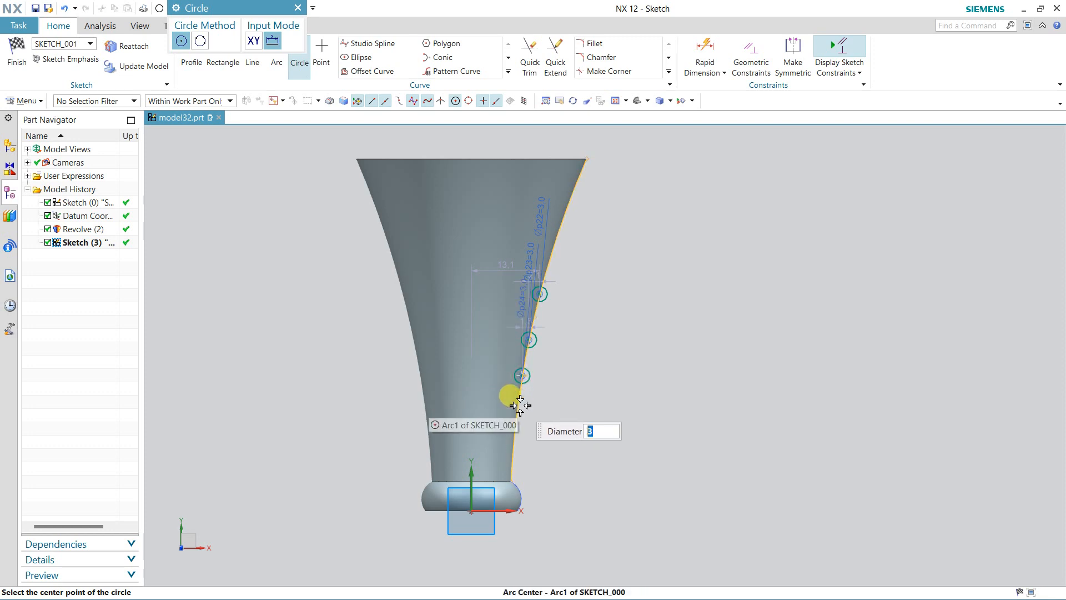
{"action": "scroll", "coordinate": [523, 406], "scroll_direction": "up", "scroll_amount": 3}
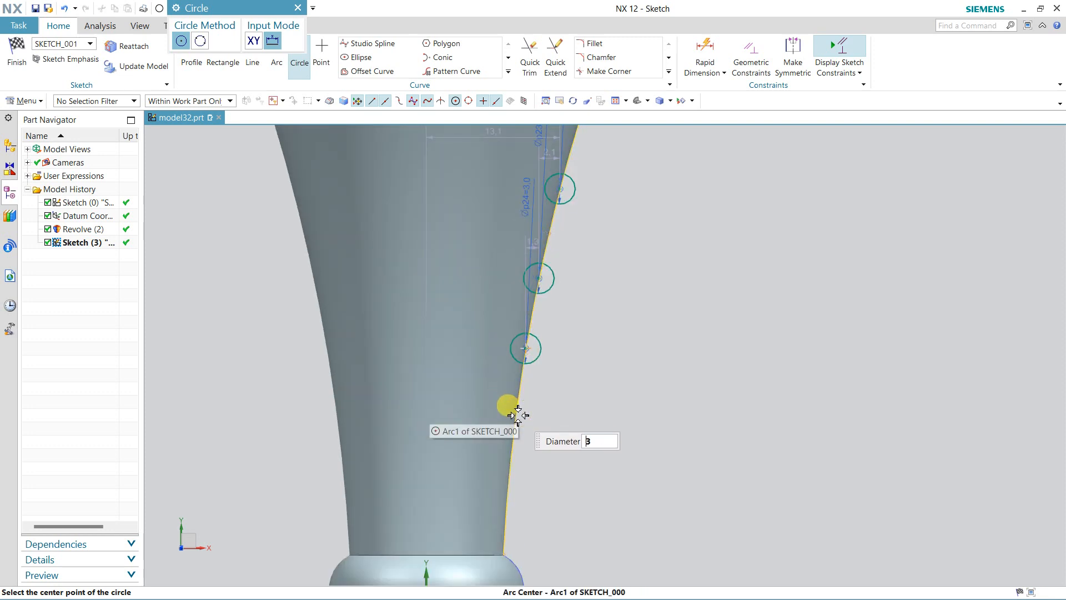
{"action": "left_click", "coordinate": [515, 416]}
{"action": "key", "text": "Escape"}
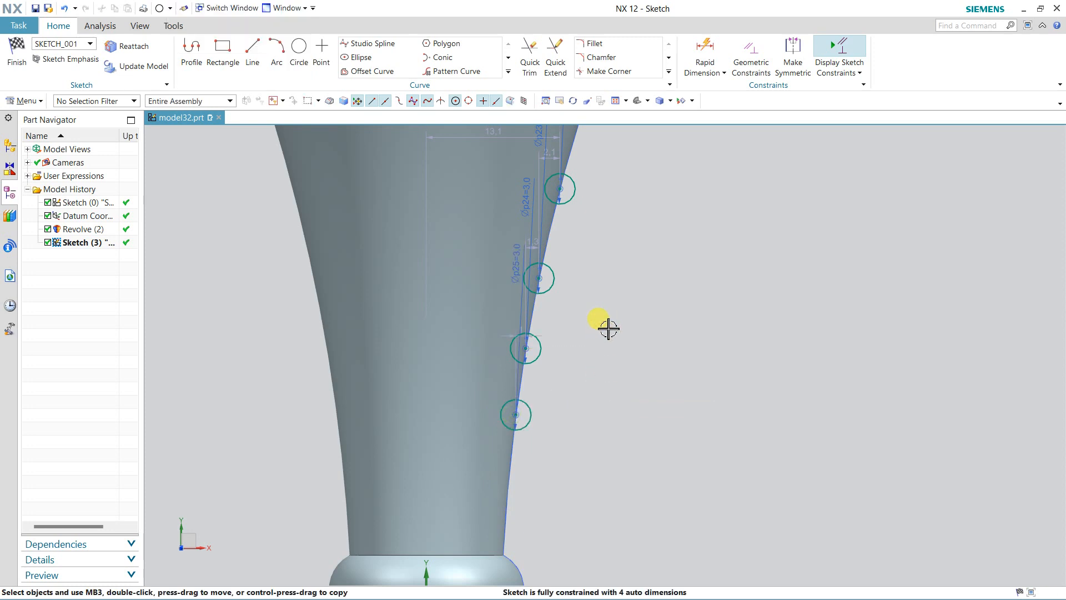
{"action": "scroll", "coordinate": [609, 325], "scroll_direction": "down", "scroll_amount": 2}
{"action": "left_click", "coordinate": [17, 56]}
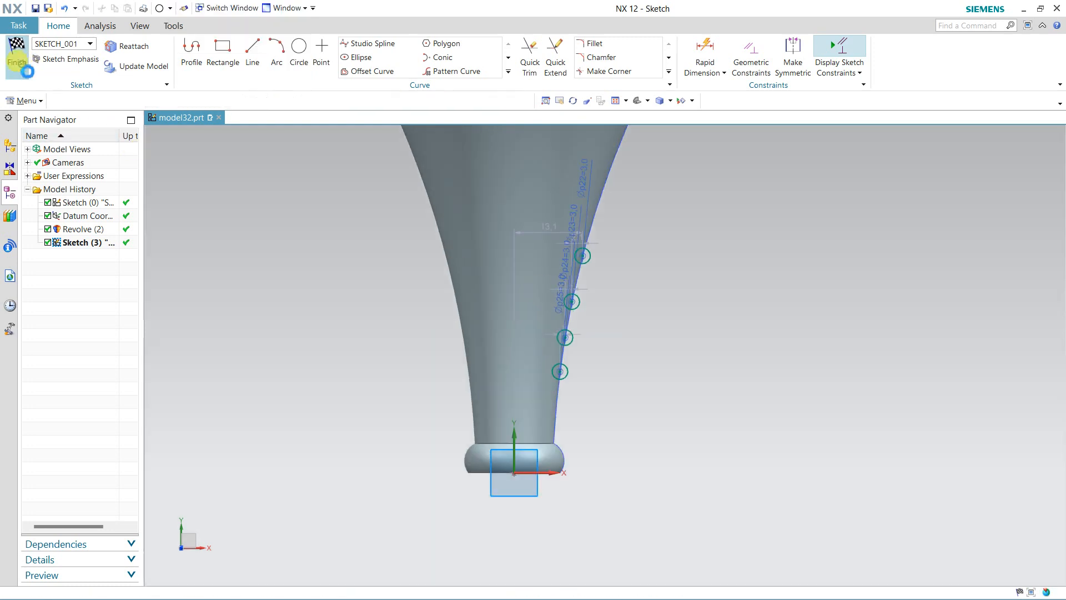
Start a revolve with the Infer Curves rule and select the four small circles on the vase's side as the section.
{"action": "middle_click_drag", "start_coordinate": [414, 348], "coordinate": [400, 347]}
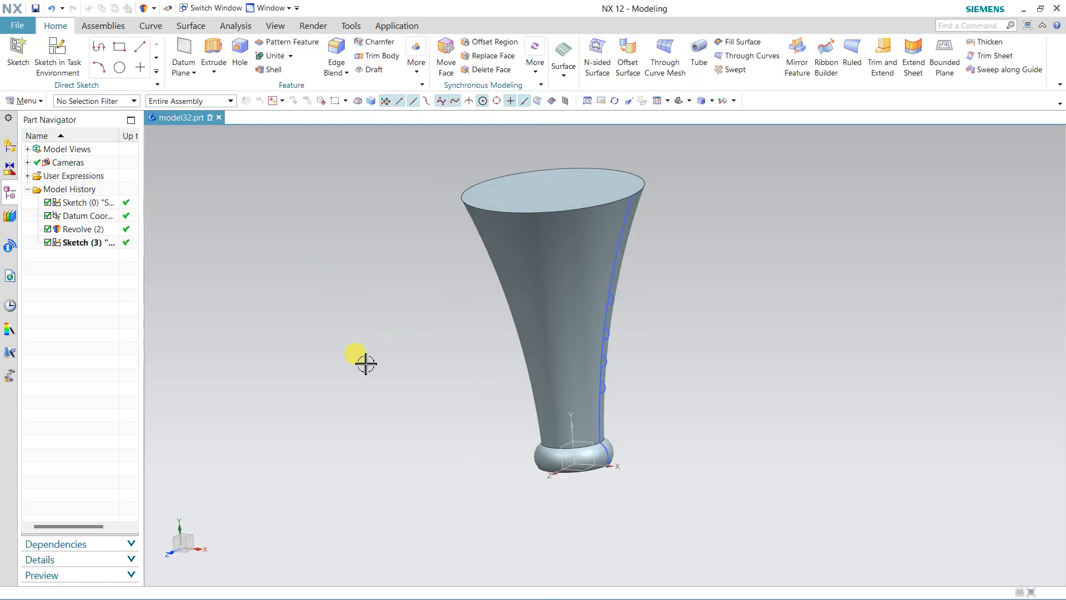
{"action": "left_click", "coordinate": [214, 71]}
{"action": "left_click", "coordinate": [216, 104]}
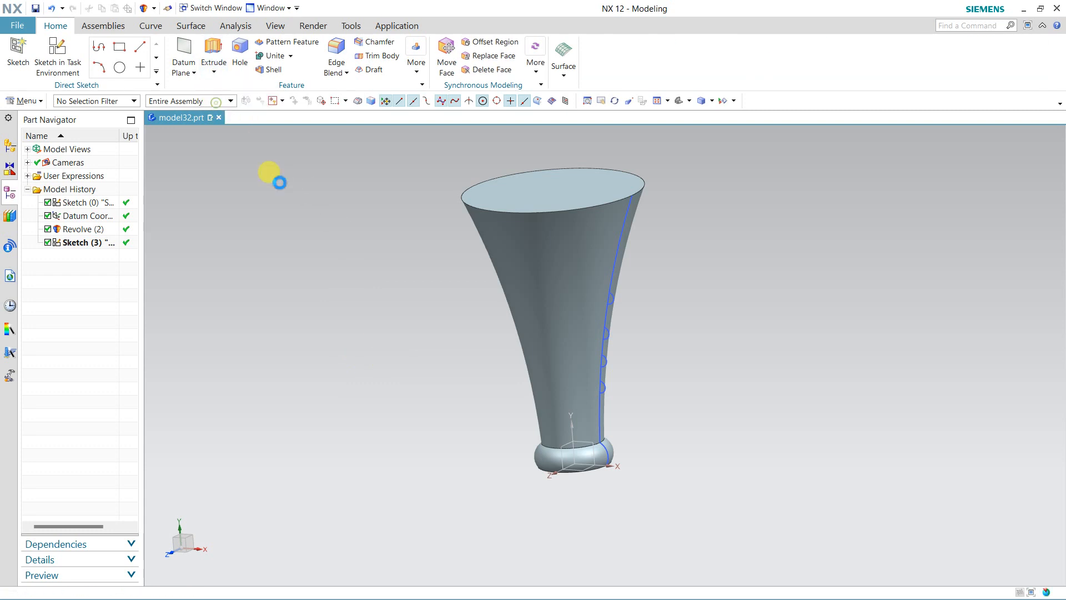
{"action": "left_click", "coordinate": [436, 102]}
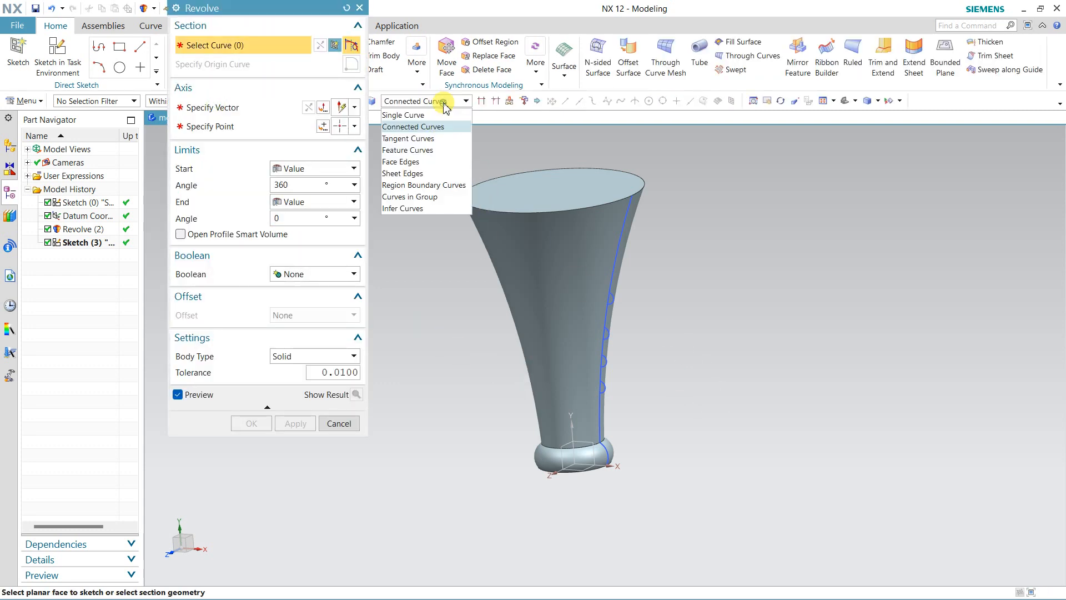
{"action": "left_click", "coordinate": [416, 209]}
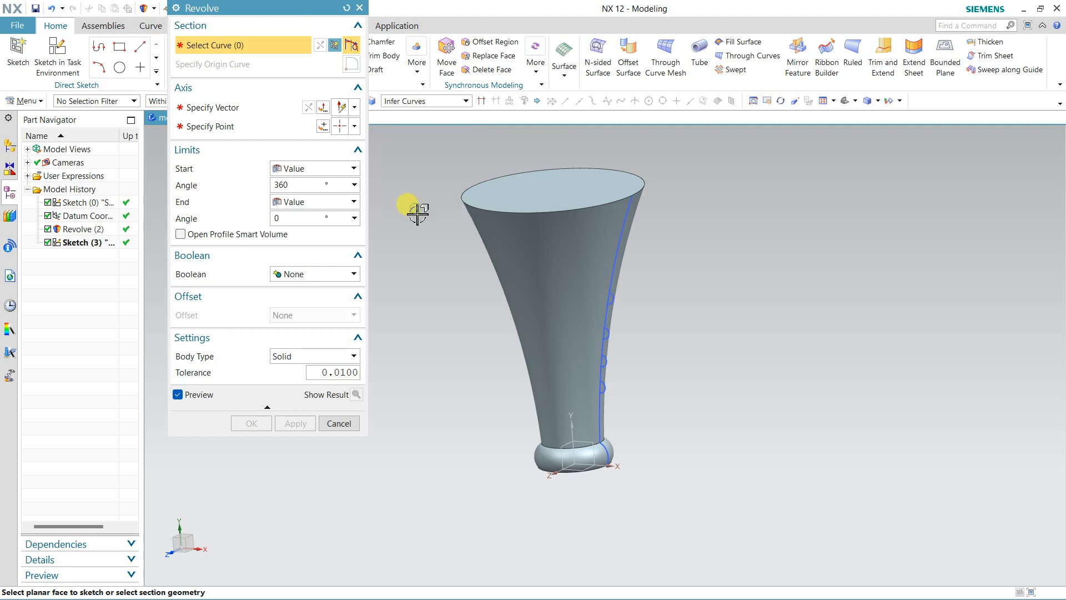
{"action": "left_click", "coordinate": [616, 303]}
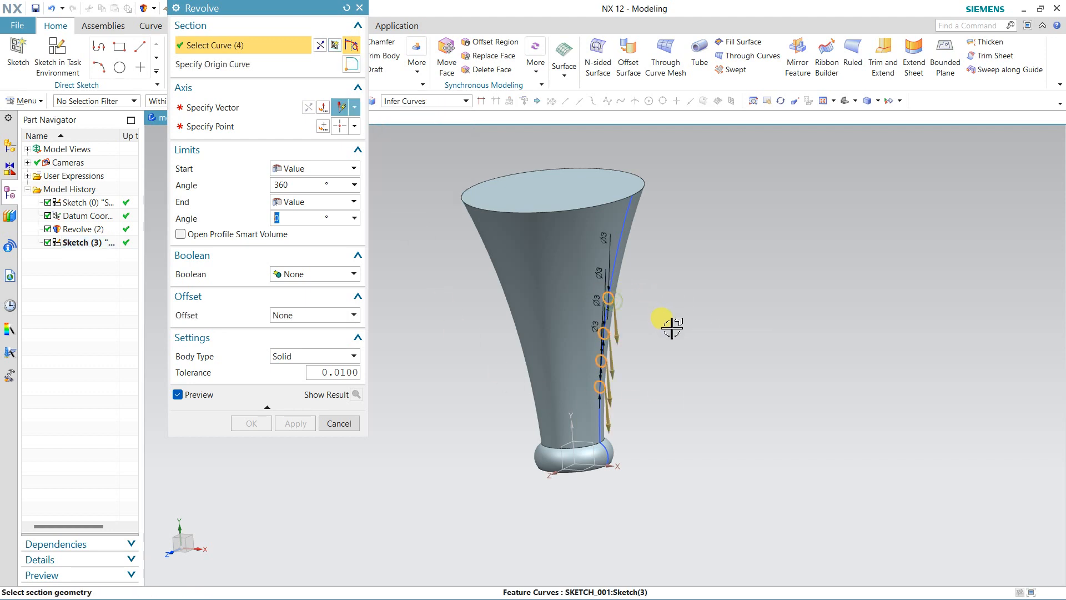
Set the revolve axis to the YC direction through the centre point of the vase's base.
{"action": "left_click", "coordinate": [210, 107]}
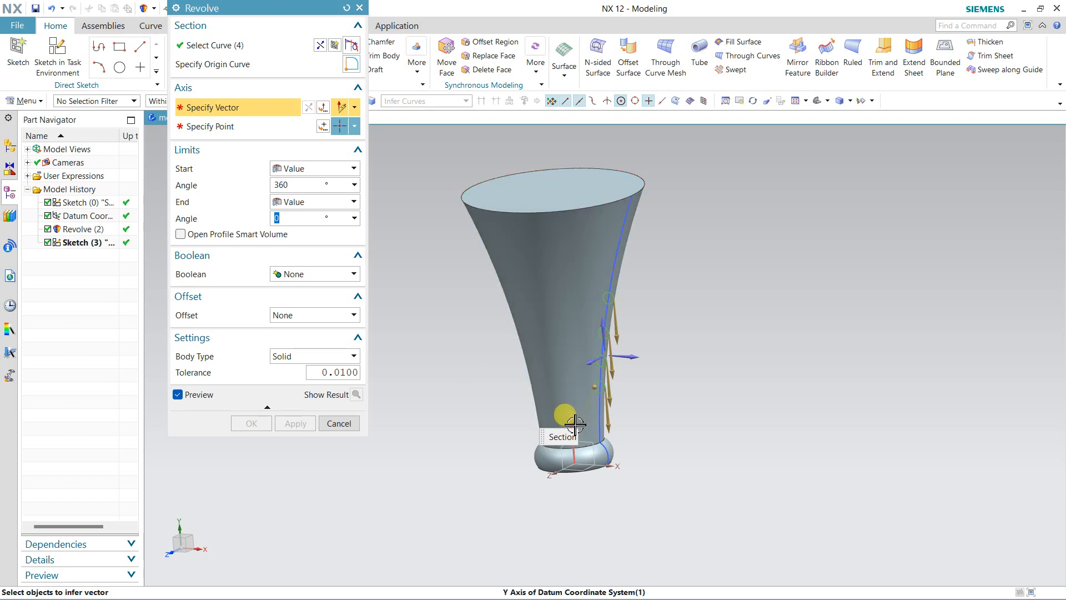
{"action": "middle_click_drag", "start_coordinate": [409, 343], "coordinate": [423, 332]}
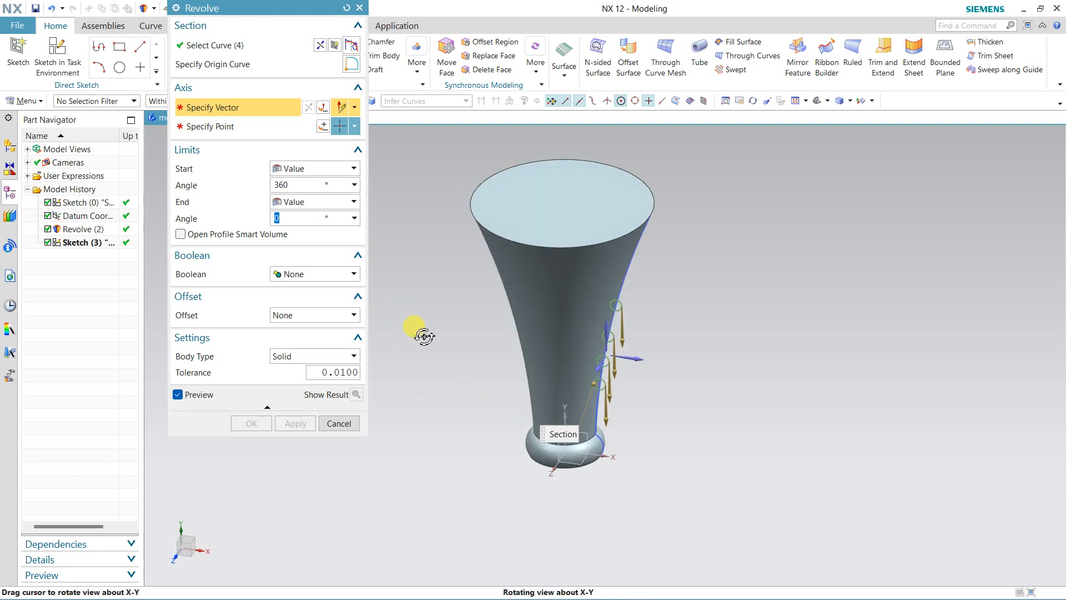
{"action": "left_click", "coordinate": [355, 109]}
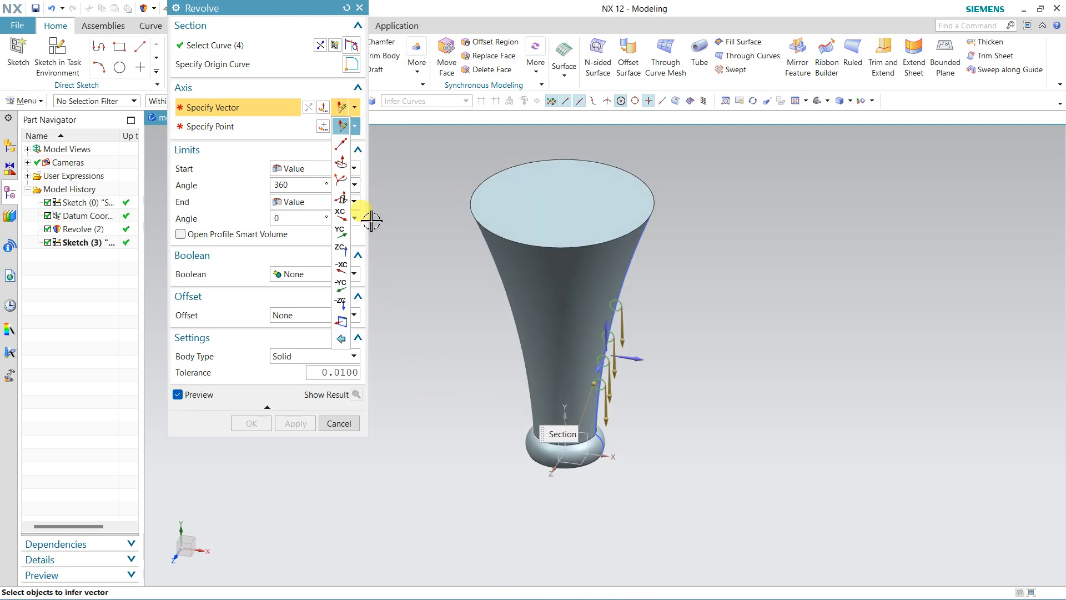
{"action": "left_click", "coordinate": [341, 231]}
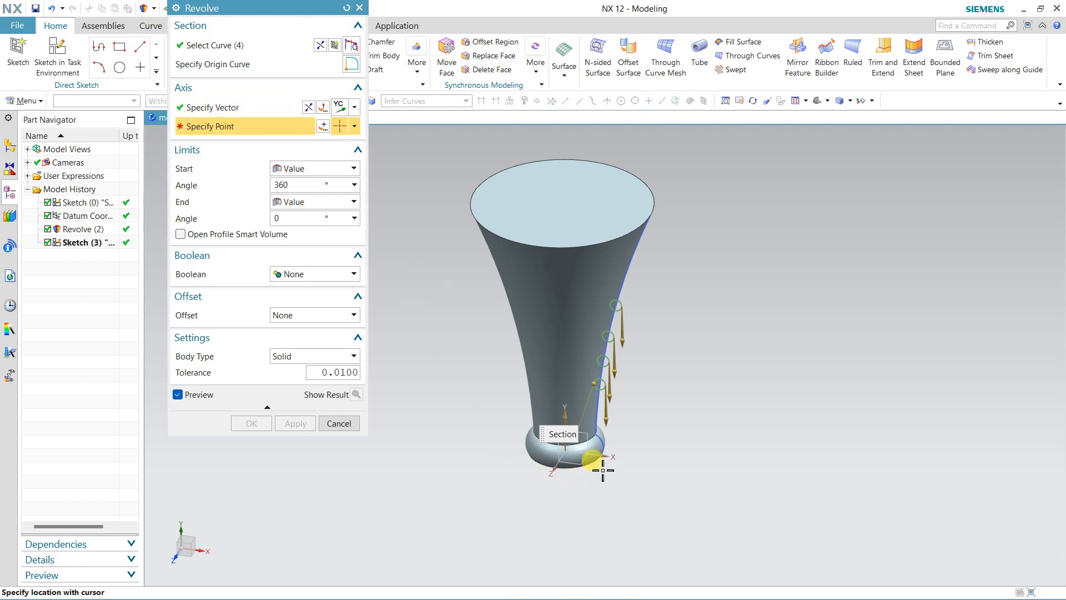
{"action": "left_click", "coordinate": [355, 128]}
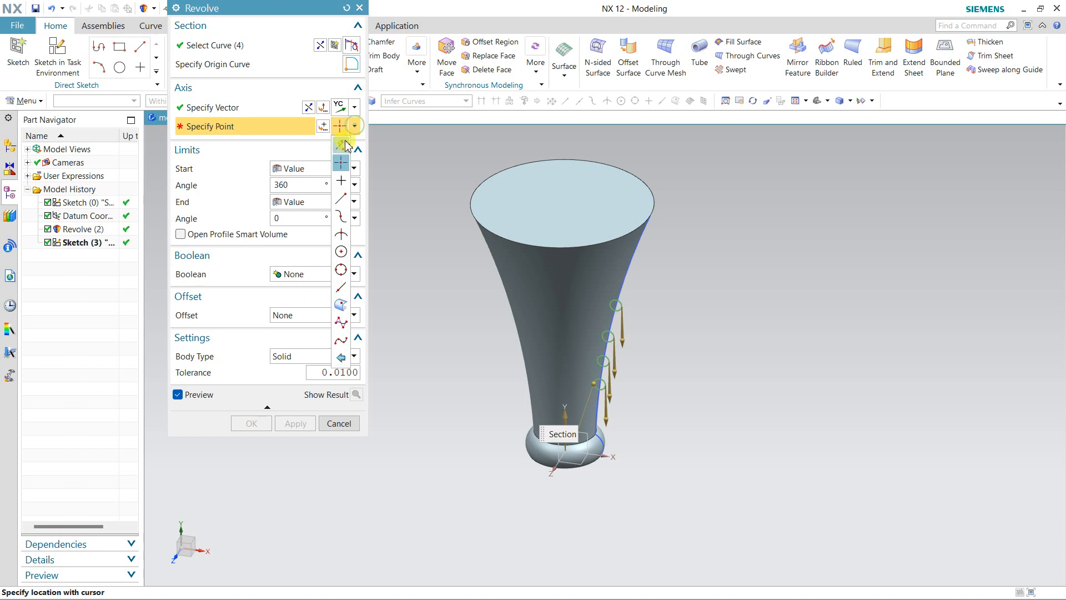
{"action": "left_click", "coordinate": [343, 147]}
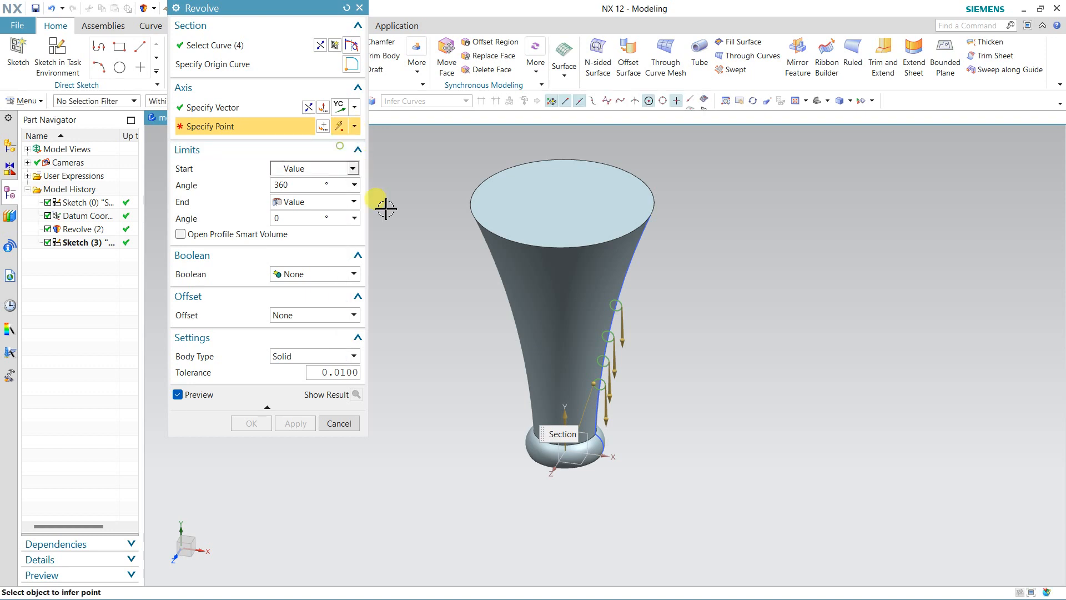
{"action": "left_click", "coordinate": [550, 466]}
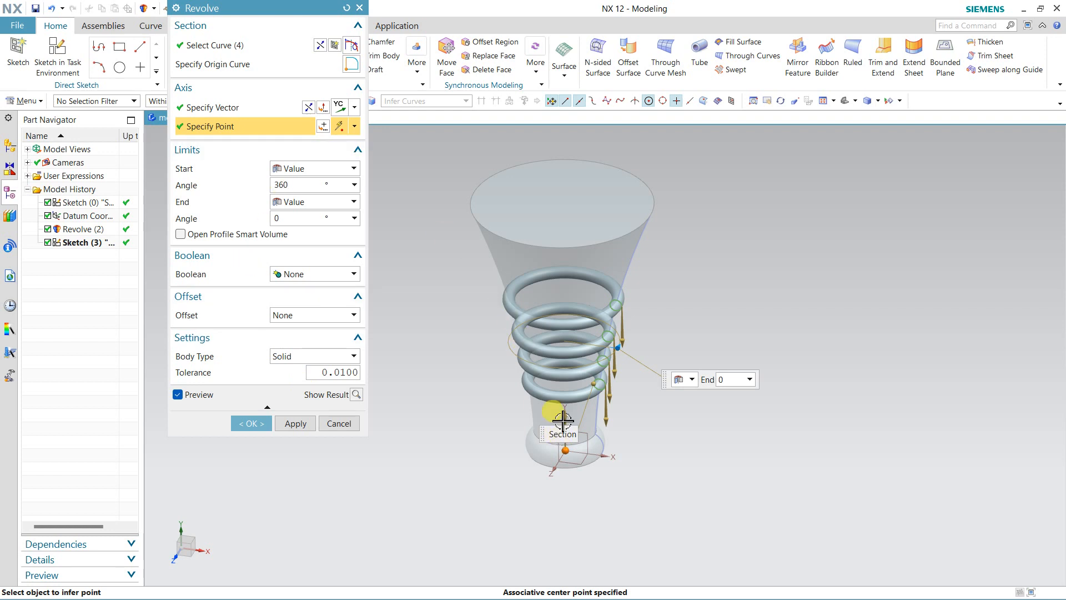
Check the revolve result, set the Boolean to Subtract, and cut the four ring grooves into the vase.
{"action": "left_click", "coordinate": [357, 395]}
{"action": "middle_click_drag", "start_coordinate": [445, 411], "coordinate": [507, 360]}
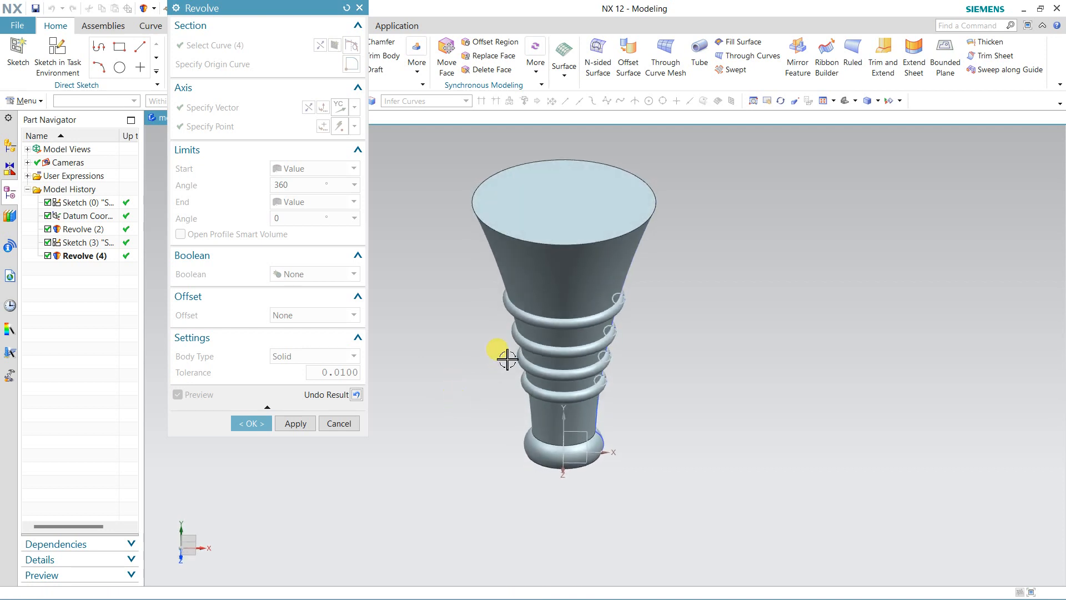
{"action": "left_click", "coordinate": [353, 394]}
{"action": "left_click", "coordinate": [307, 273]}
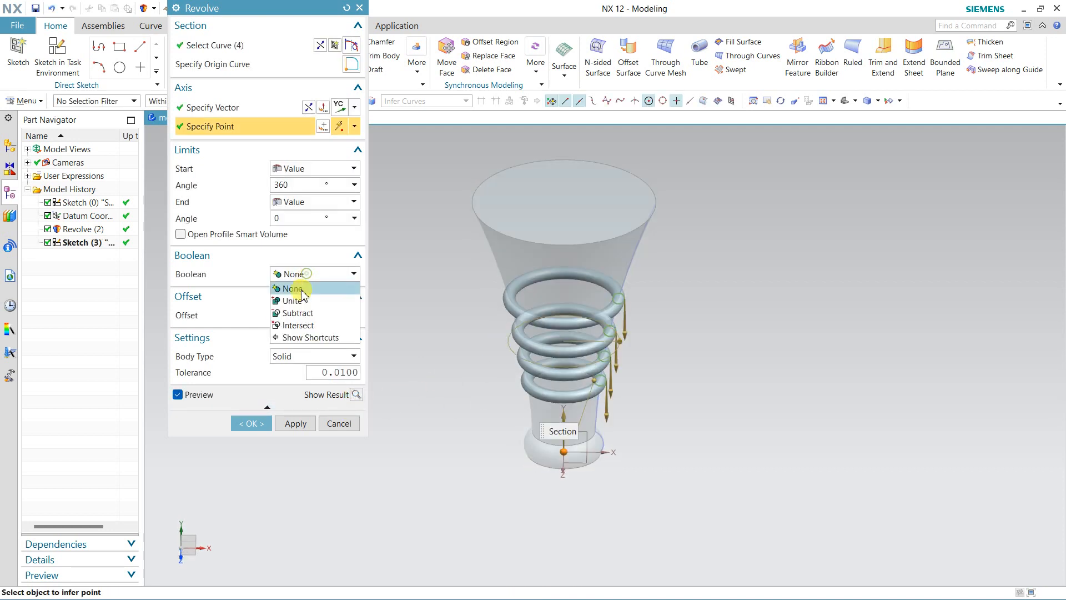
{"action": "left_click", "coordinate": [299, 314]}
{"action": "left_click", "coordinate": [356, 413]}
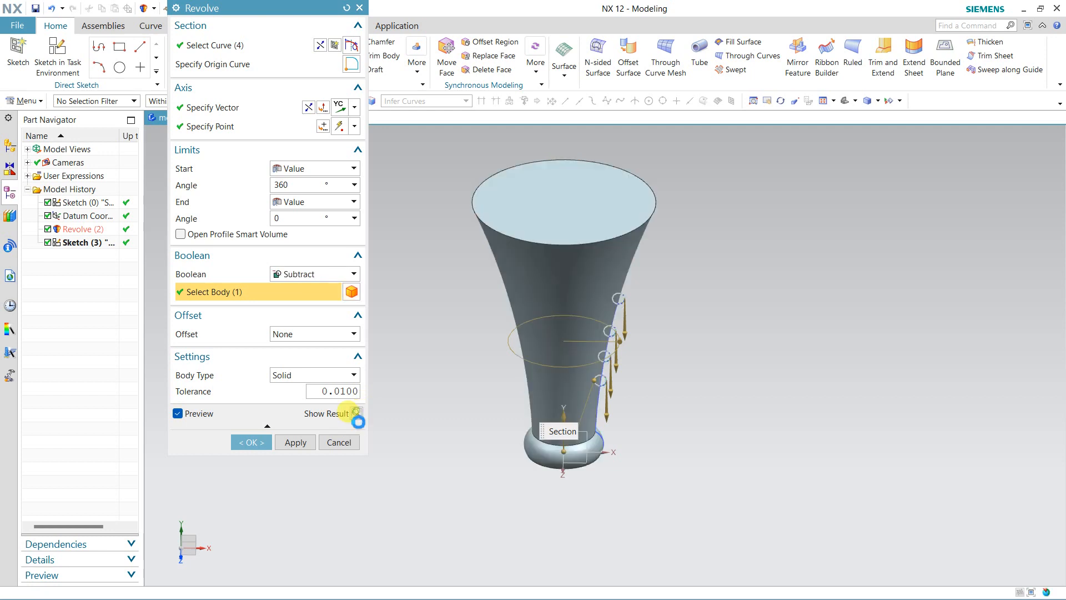
{"action": "left_click", "coordinate": [252, 442]}
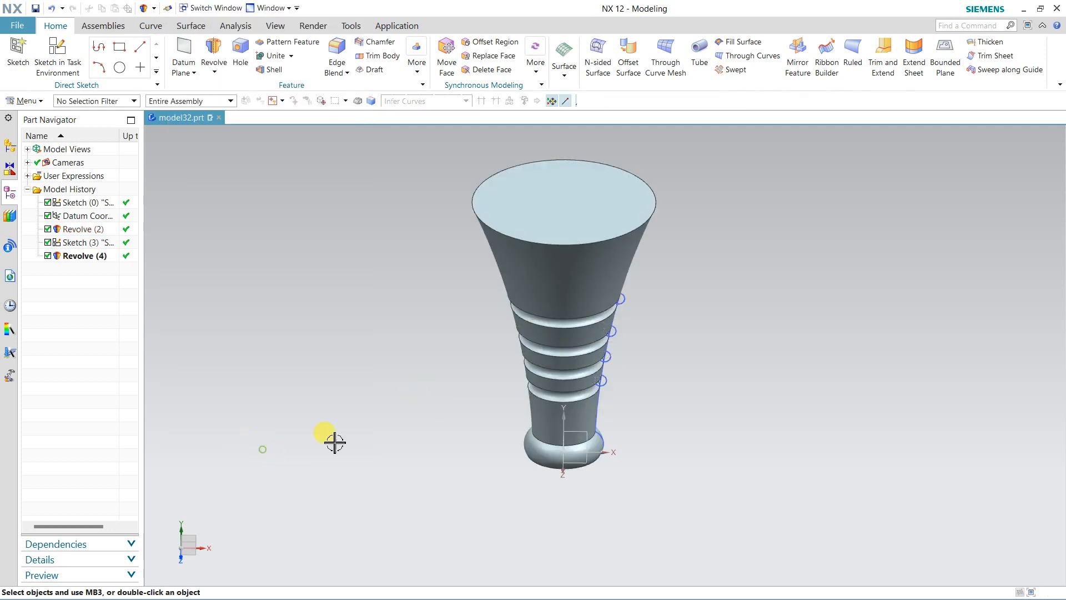
Hide the profile sketch and the circle sketch.
{"action": "mouse_move", "coordinate": [712, 371]}
{"action": "middle_mouse_down"}
{"action": "mouse_move", "coordinate": [722, 367]}
{"action": "mouse_move", "coordinate": [714, 350]}
{"action": "mouse_move", "coordinate": [672, 369]}
{"action": "mouse_move", "coordinate": [643, 341]}
{"action": "middle_mouse_up"}
{"action": "key", "text": "ctrl+b"}
{"action": "left_click", "coordinate": [611, 329]}
{"action": "key", "text": "ctrl+b"}
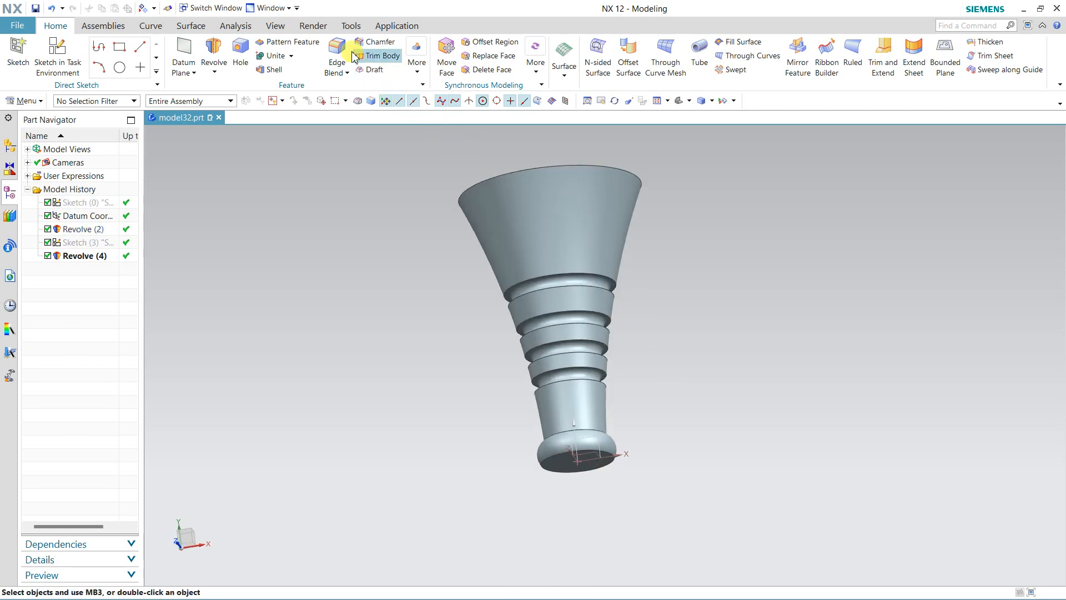
Start an edge blend with a 3 mm radius and select all eight edges of the ring grooves.
{"action": "scroll", "coordinate": [616, 281], "scroll_direction": "down", "scroll_amount": 5}
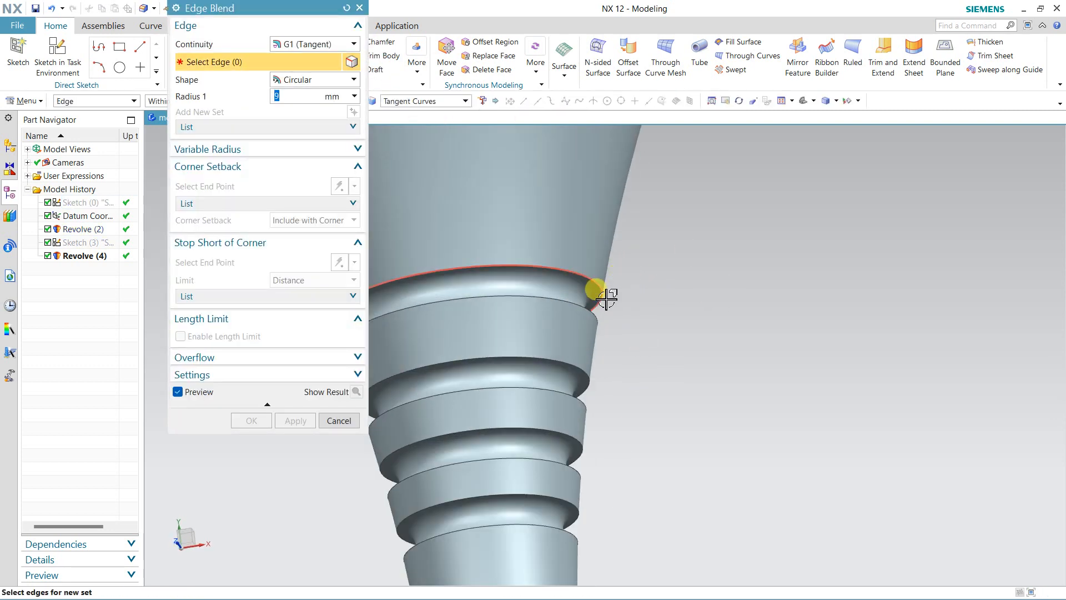
{"action": "left_click", "coordinate": [606, 303]}
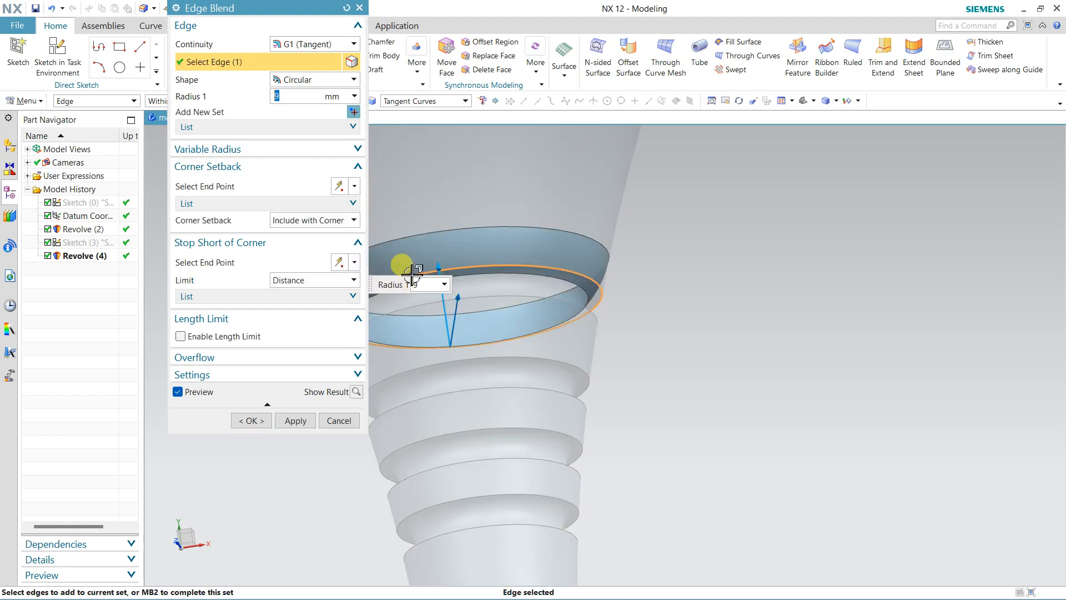
{"action": "left_click_drag", "start_coordinate": [432, 262], "coordinate": [459, 317]}
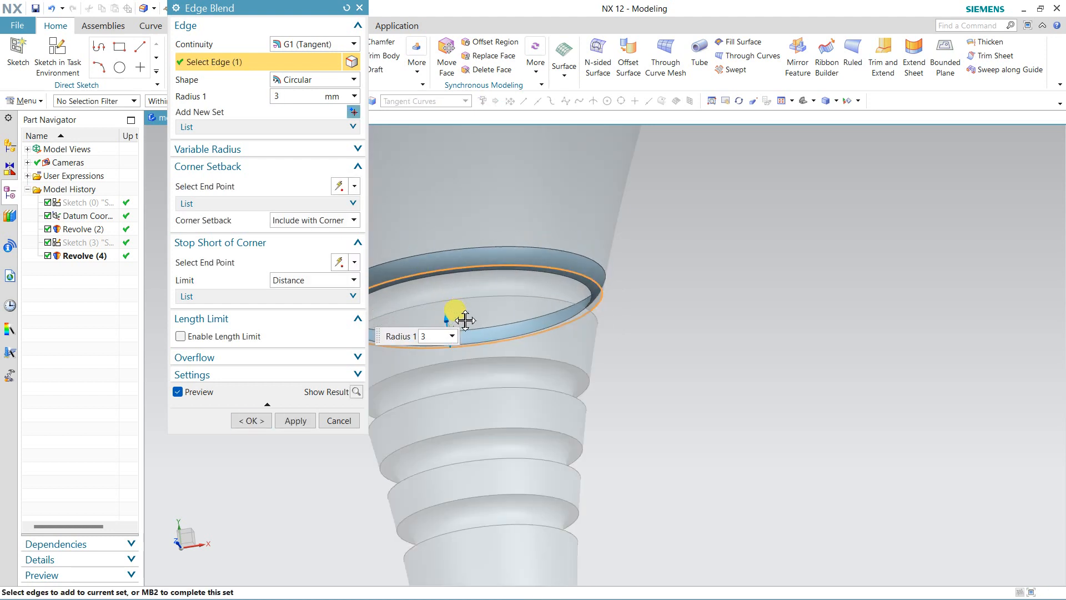
{"action": "left_click", "coordinate": [602, 321]}
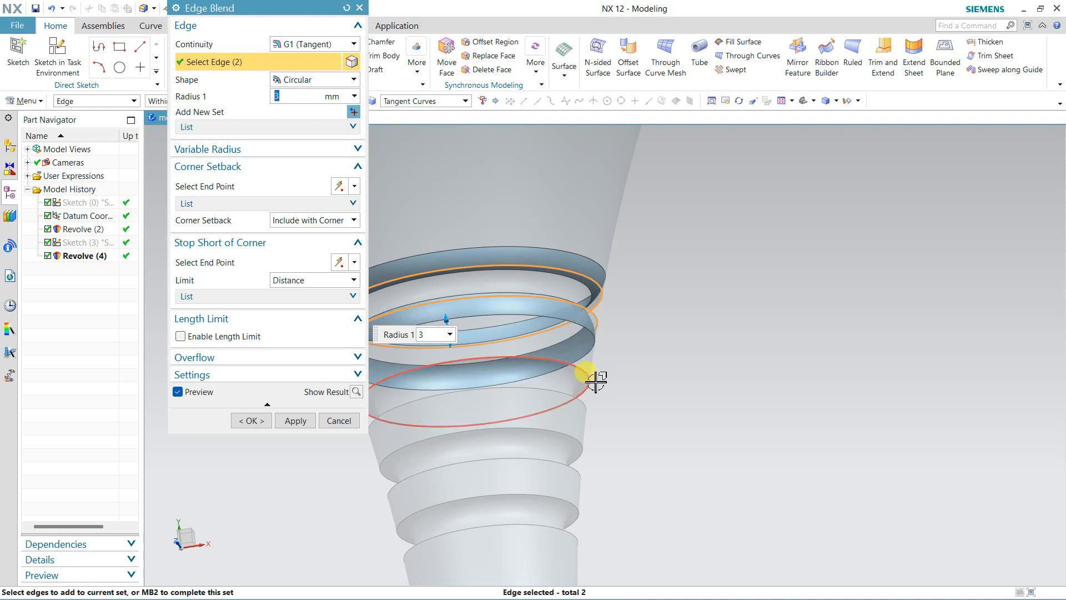
{"action": "left_click", "coordinate": [591, 395]}
{"action": "left_click", "coordinate": [586, 428]}
{"action": "left_click", "coordinate": [583, 449]}
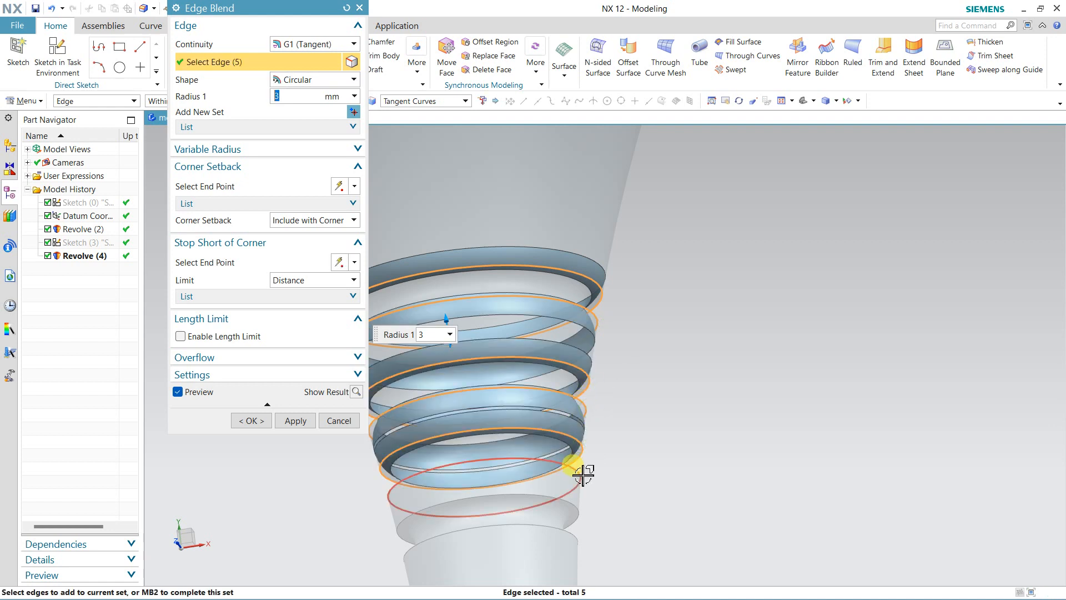
{"action": "left_click", "coordinate": [582, 486]}
{"action": "left_click", "coordinate": [581, 528]}
{"action": "left_click", "coordinate": [581, 537]}
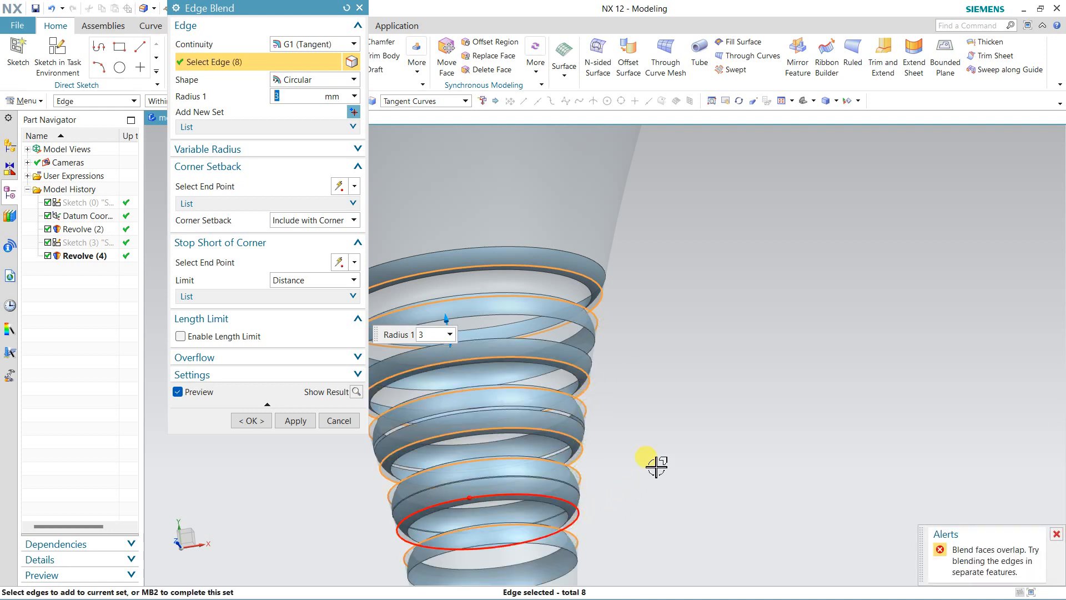
Reduce the blend radius to 2 mm, apply the blend to the groove edges, and inspect the body.
{"action": "scroll", "coordinate": [649, 445], "scroll_direction": "down", "scroll_amount": 2}
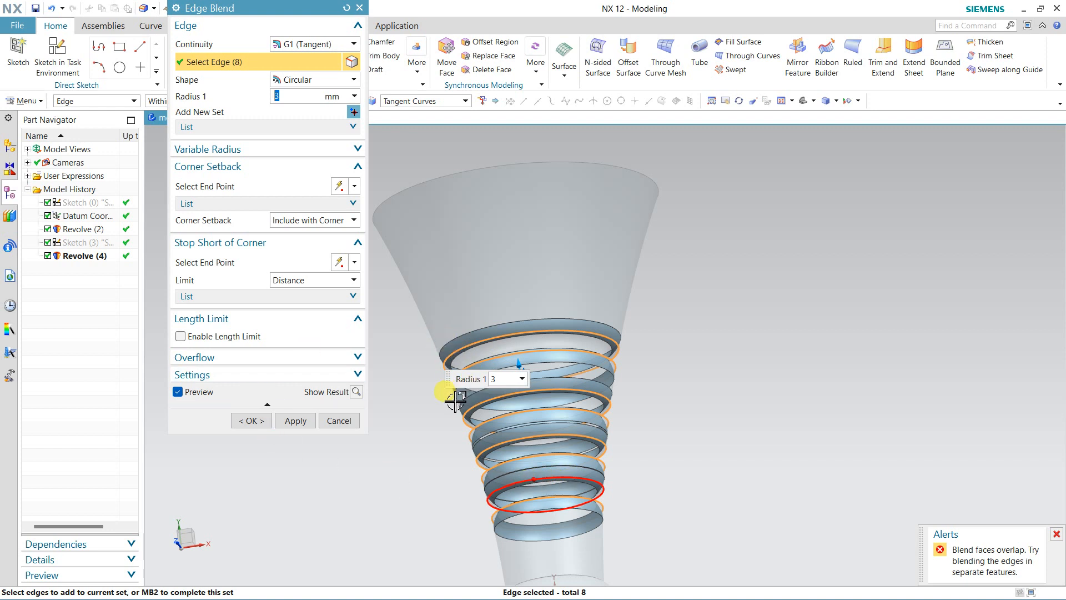
{"action": "middle_click_drag", "start_coordinate": [455, 401], "coordinate": [449, 426]}
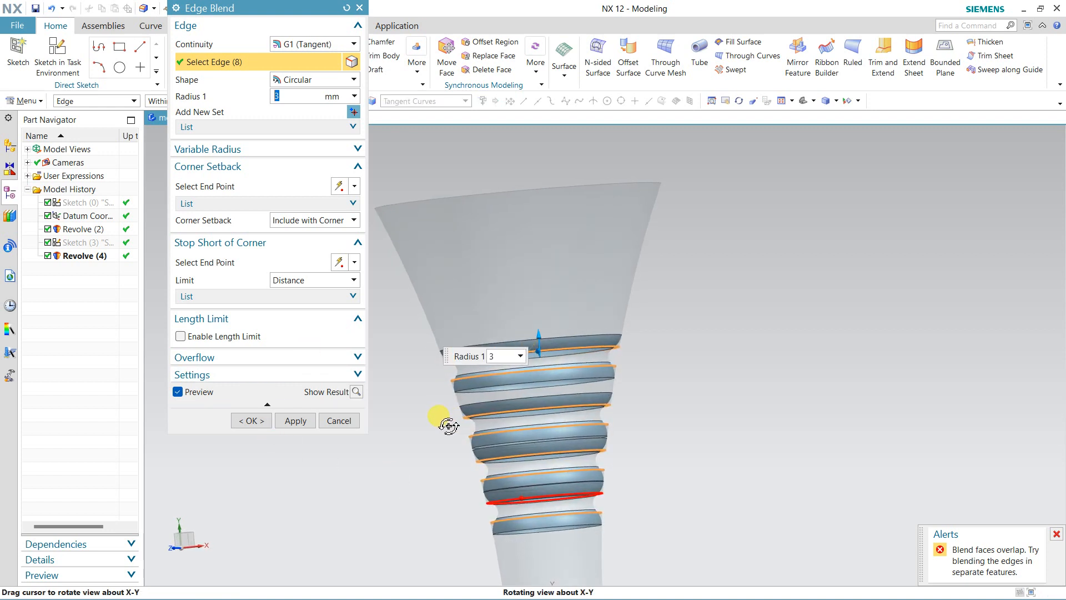
{"action": "left_click_drag", "start_coordinate": [539, 338], "coordinate": [540, 341]}
{"action": "left_click", "coordinate": [299, 420]}
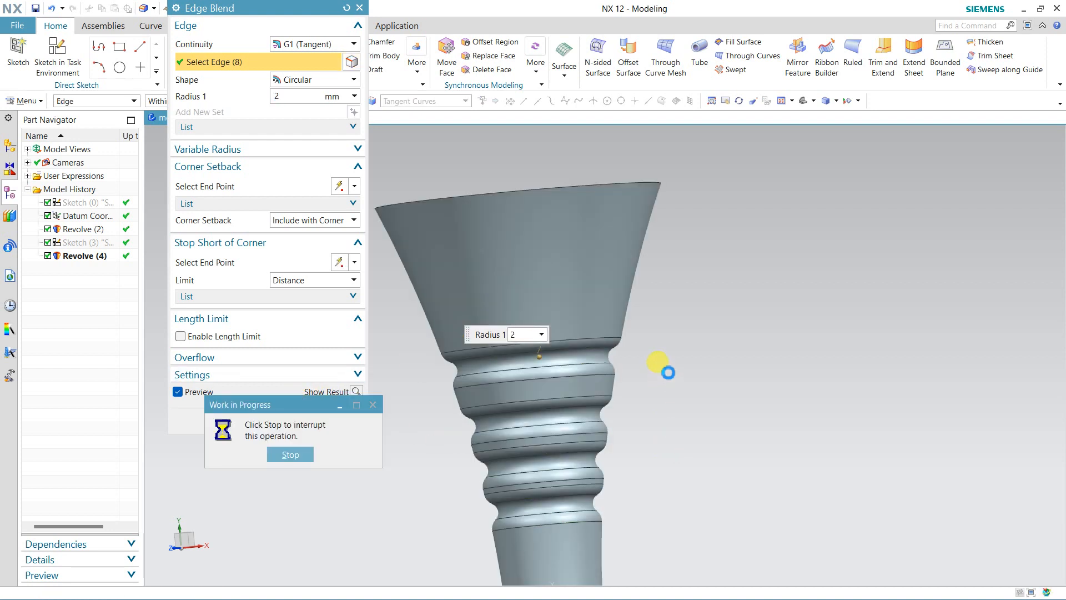
{"action": "middle_click_drag", "start_coordinate": [669, 340], "coordinate": [711, 345]}
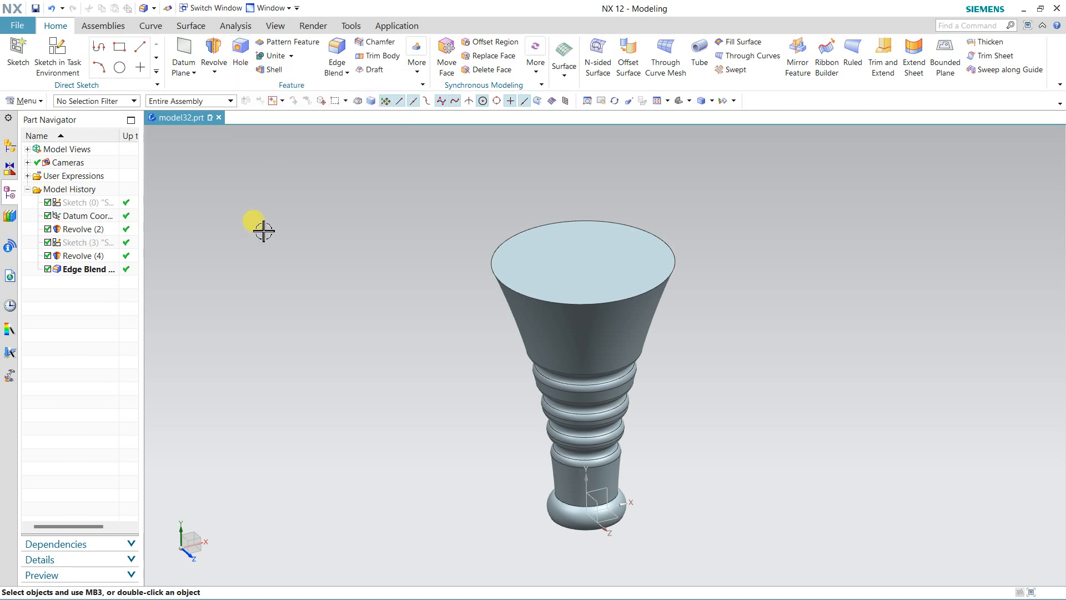
{"action": "mouse_move", "coordinate": [307, 226]}
{"action": "middle_mouse_down"}
{"action": "mouse_move", "coordinate": [320, 228]}
{"action": "mouse_move", "coordinate": [311, 219]}
{"action": "middle_mouse_up"}
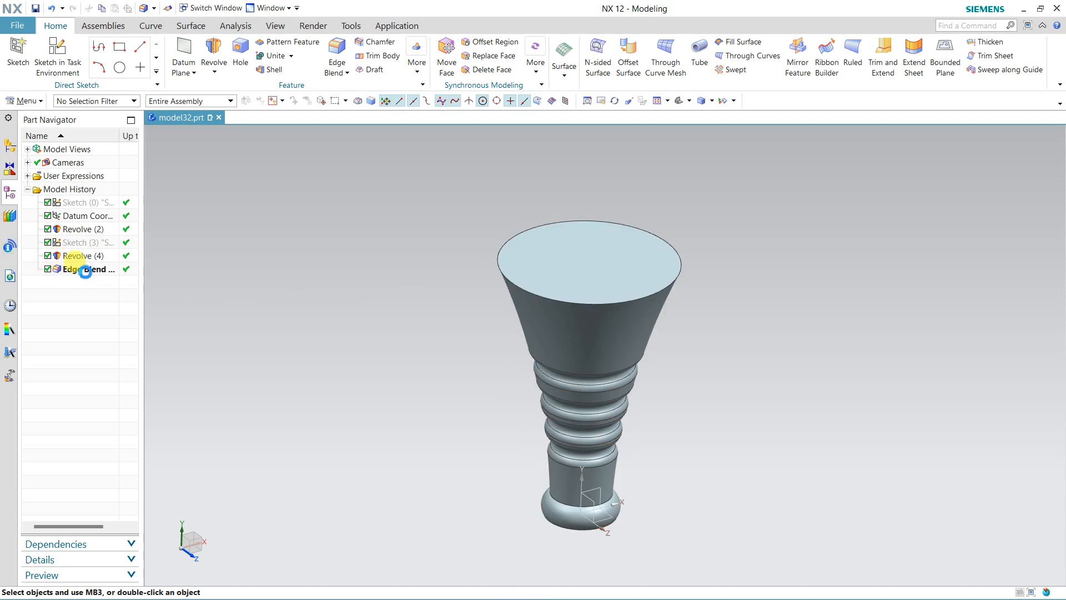
Suppress the edge blend in the model history and unsuppress it again.
{"action": "left_click", "coordinate": [85, 270]}
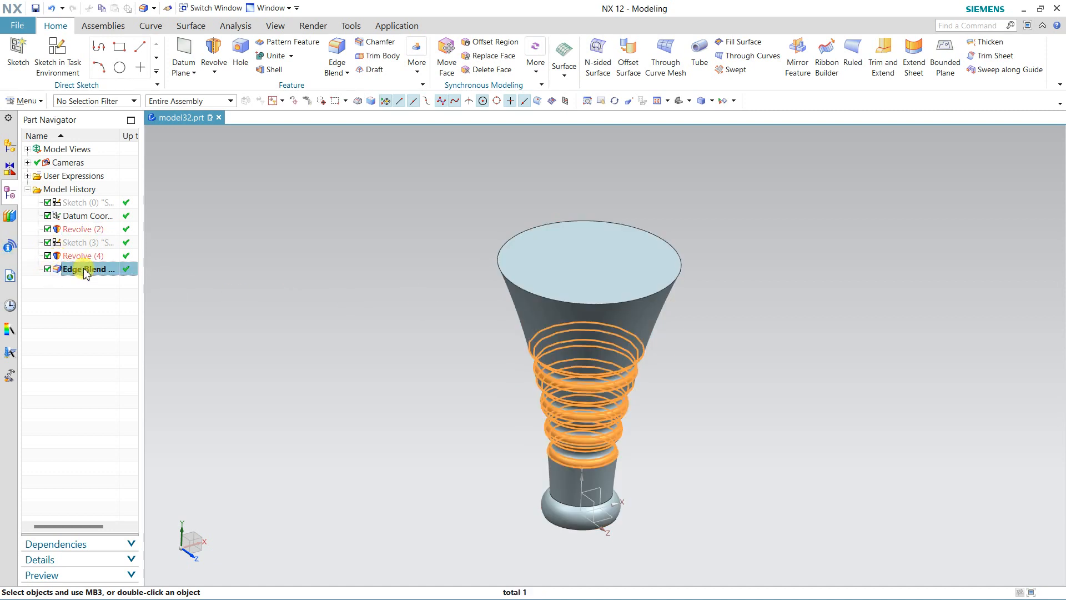
{"action": "left_click", "coordinate": [48, 269]}
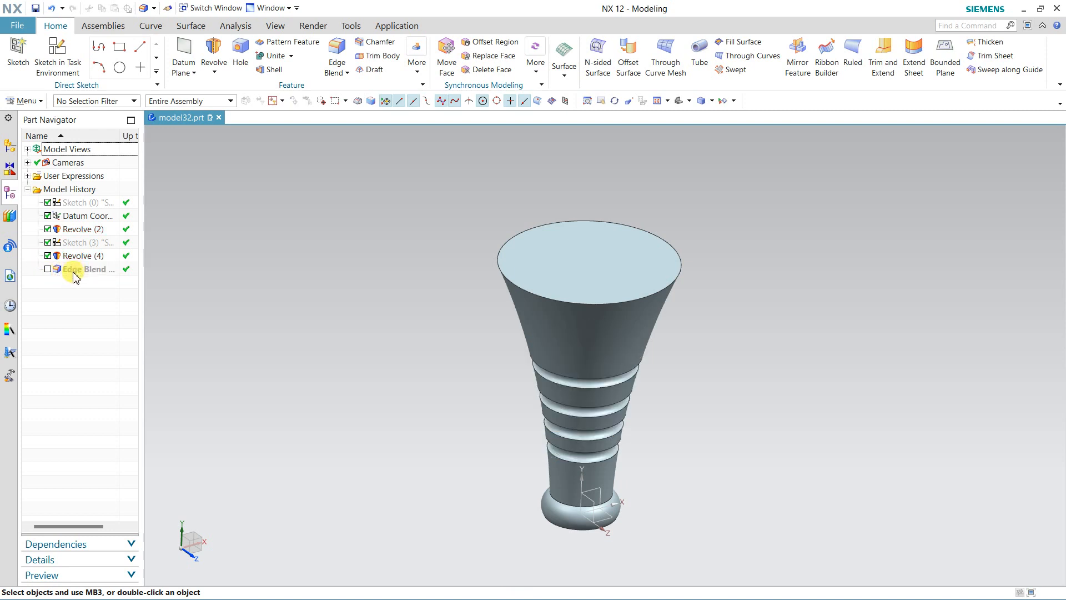
{"action": "left_click", "coordinate": [47, 270]}
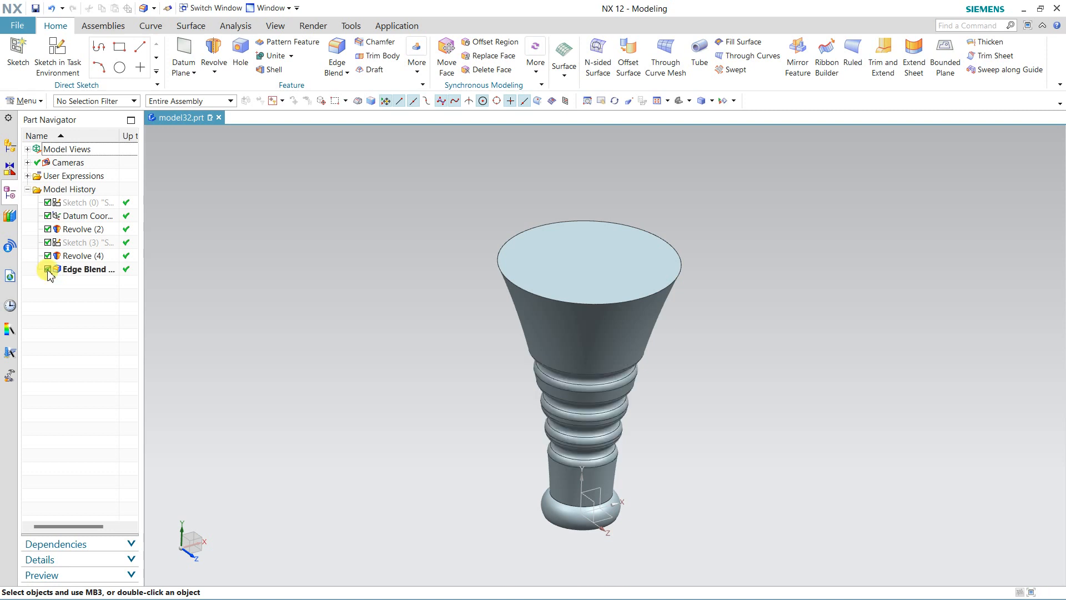
Hide the vase body from the edge blend's entry in the model history, and show it again.
{"action": "right_click", "coordinate": [76, 279]}
{"action": "left_click", "coordinate": [86, 313]}
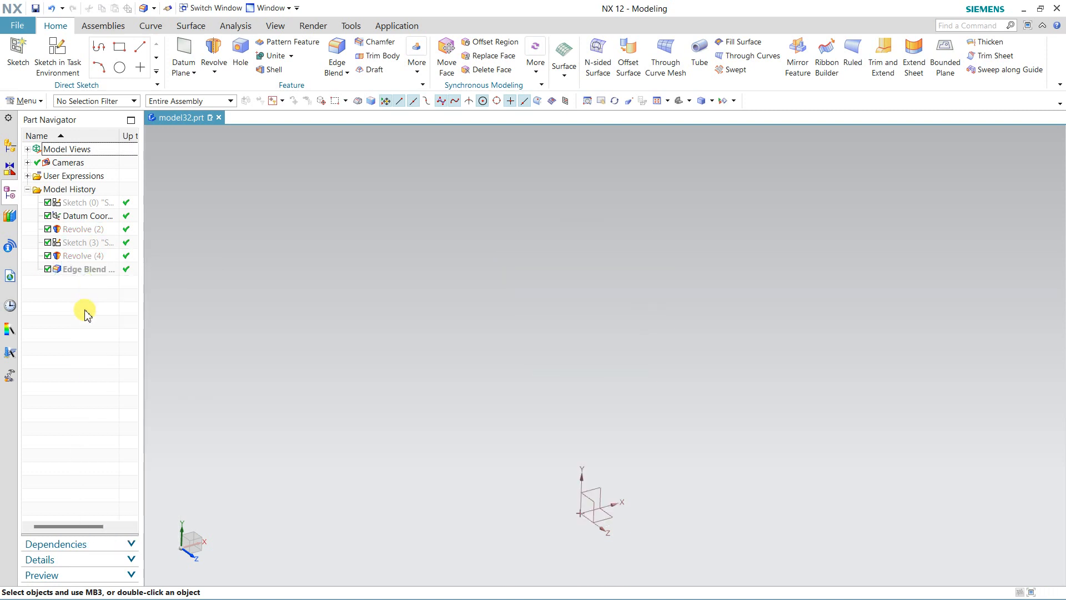
{"action": "right_click", "coordinate": [80, 273]}
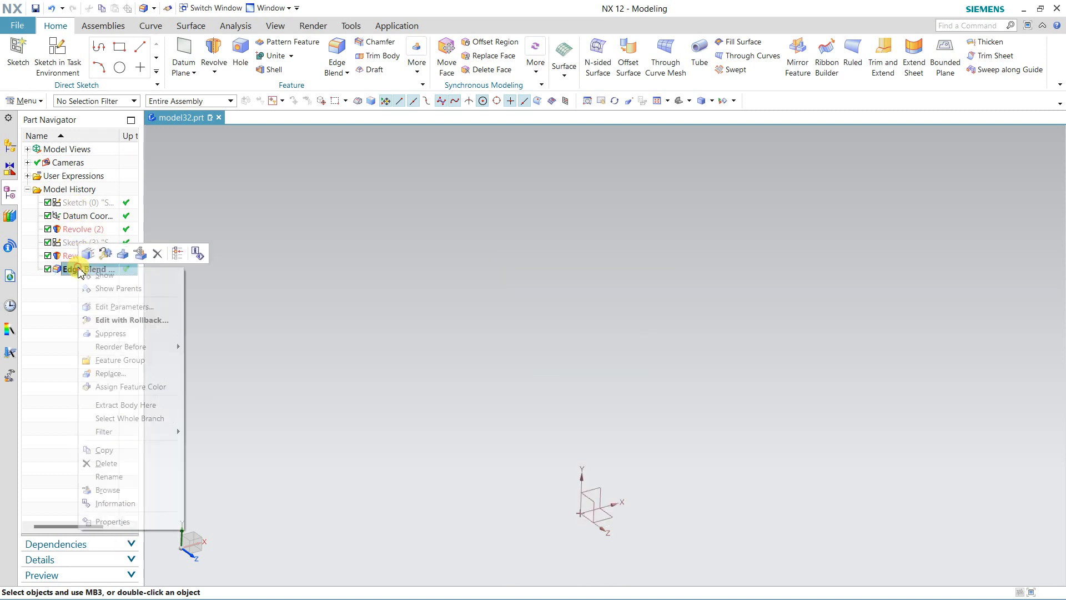
{"action": "left_click", "coordinate": [107, 281]}
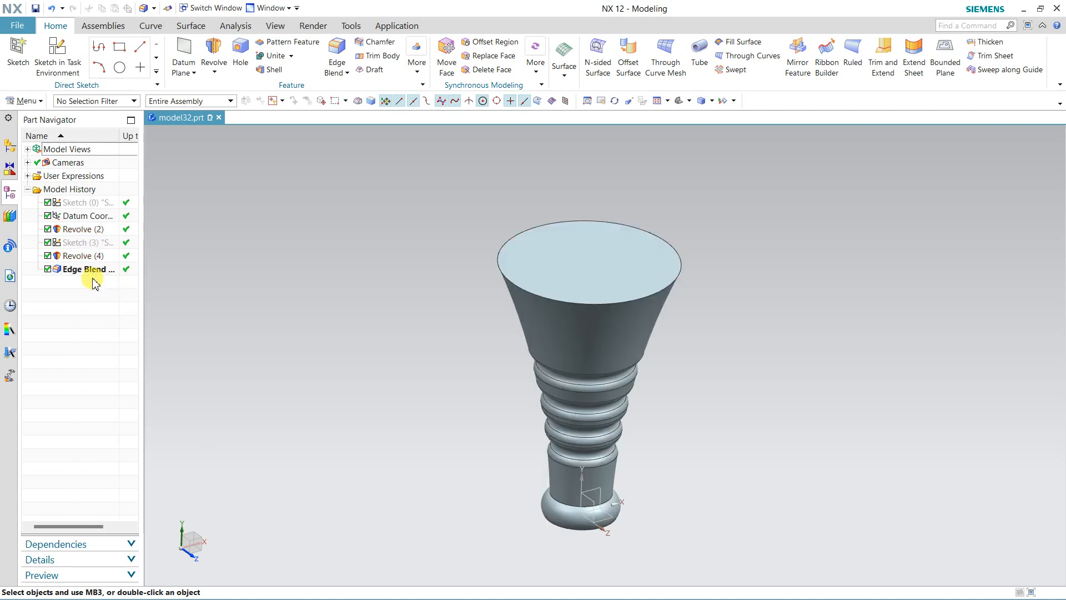
Suppress the edge blend on the grooves.
{"action": "left_click", "coordinate": [47, 270]}
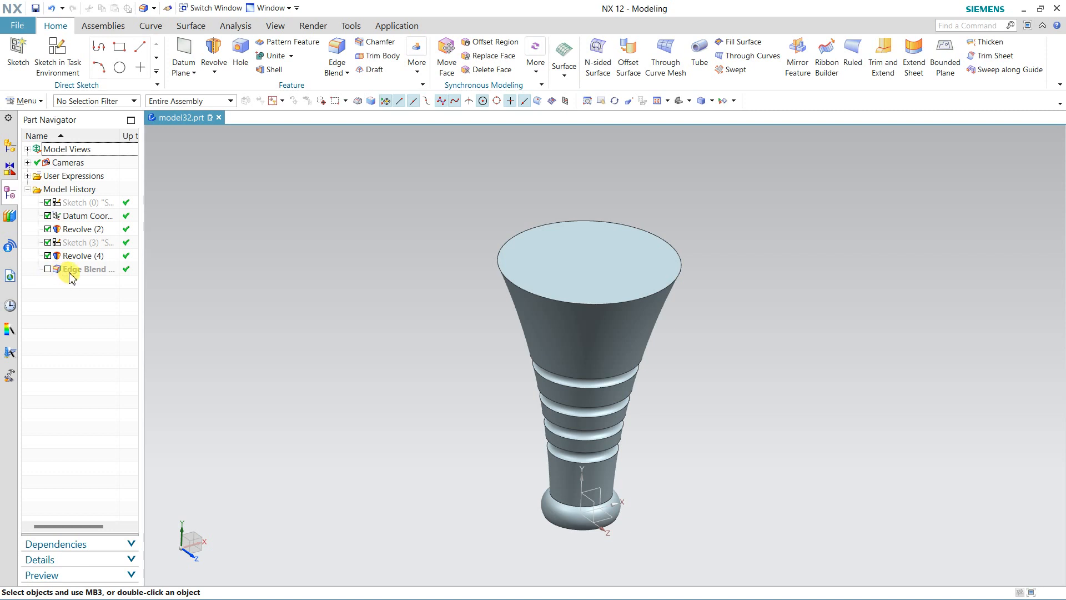
Suppress both revolve features, and delete the two sketches, both revolves and the edge blend from the model history.
{"action": "left_click", "coordinate": [48, 256]}
{"action": "left_click", "coordinate": [48, 229]}
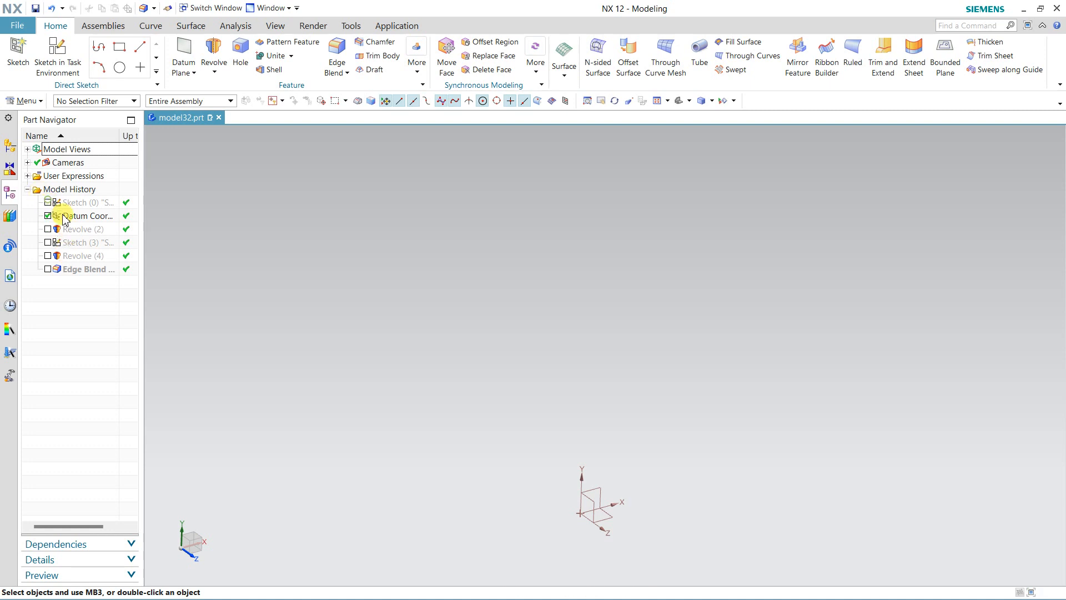
{"action": "left_click", "coordinate": [68, 270]}
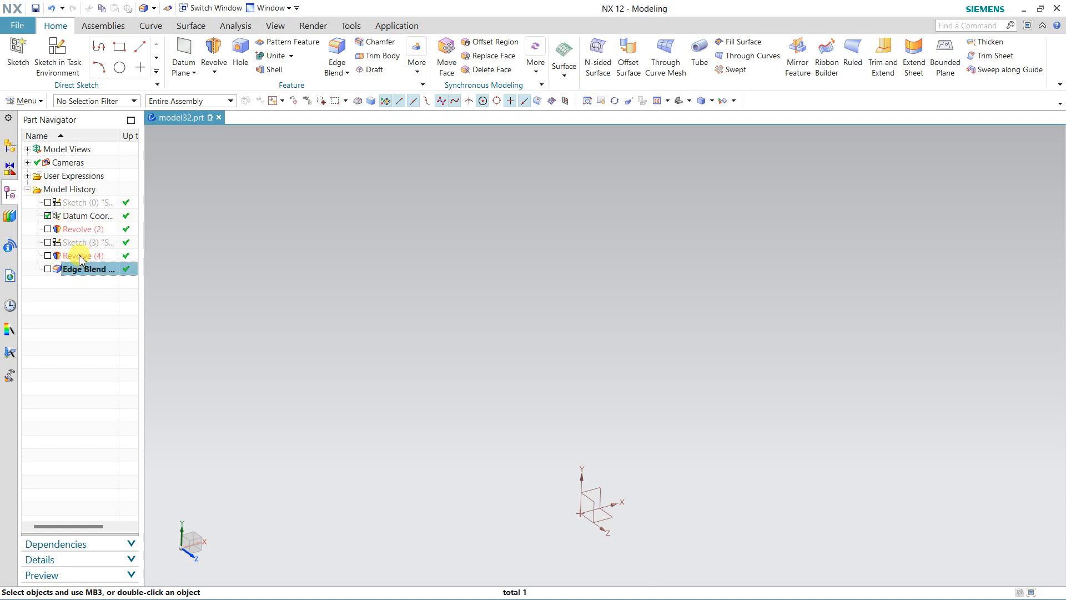
{"action": "left_click", "coordinate": [79, 256], "text": "ctrl"}
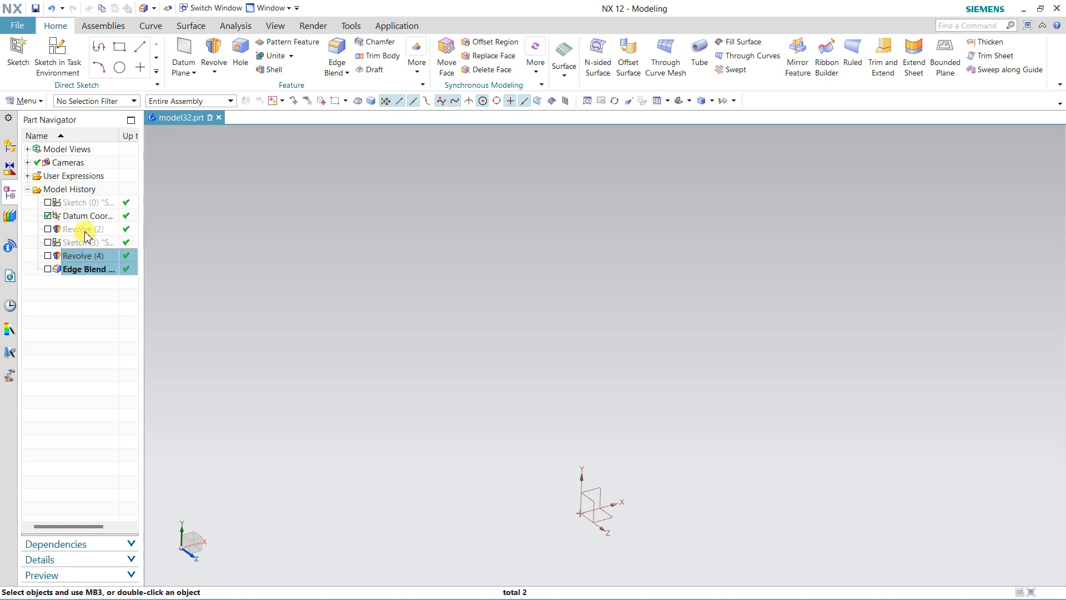
{"action": "left_click", "coordinate": [83, 231], "text": "ctrl"}
{"action": "left_click", "coordinate": [84, 242], "text": "ctrl"}
{"action": "left_click", "coordinate": [92, 203], "text": "ctrl"}
{"action": "right_click", "coordinate": [95, 203]}
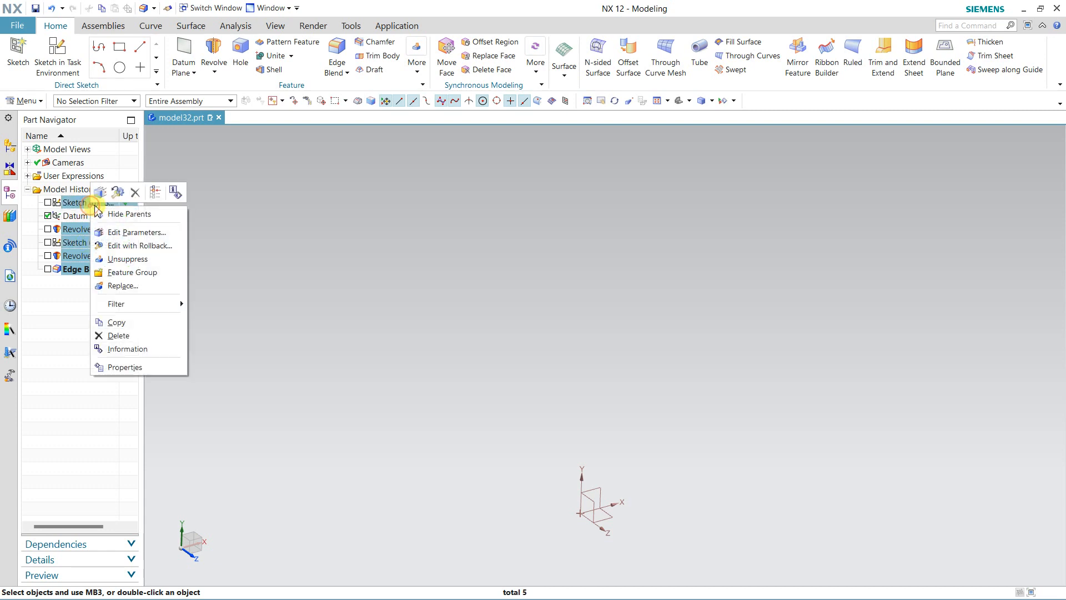
{"action": "left_click", "coordinate": [135, 193]}
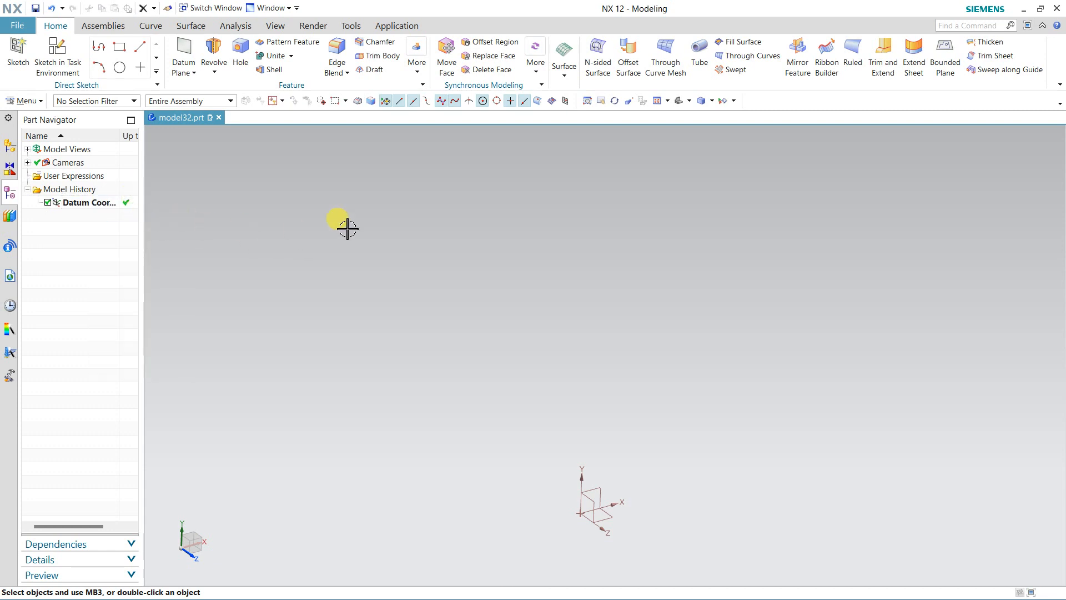
Preview a 100 × 100 × 100 mm block defined by Origin and Edge Lengths, and undo the preview.
{"action": "key", "text": "ctrl+f"}
{"action": "left_click", "coordinate": [25, 101]}
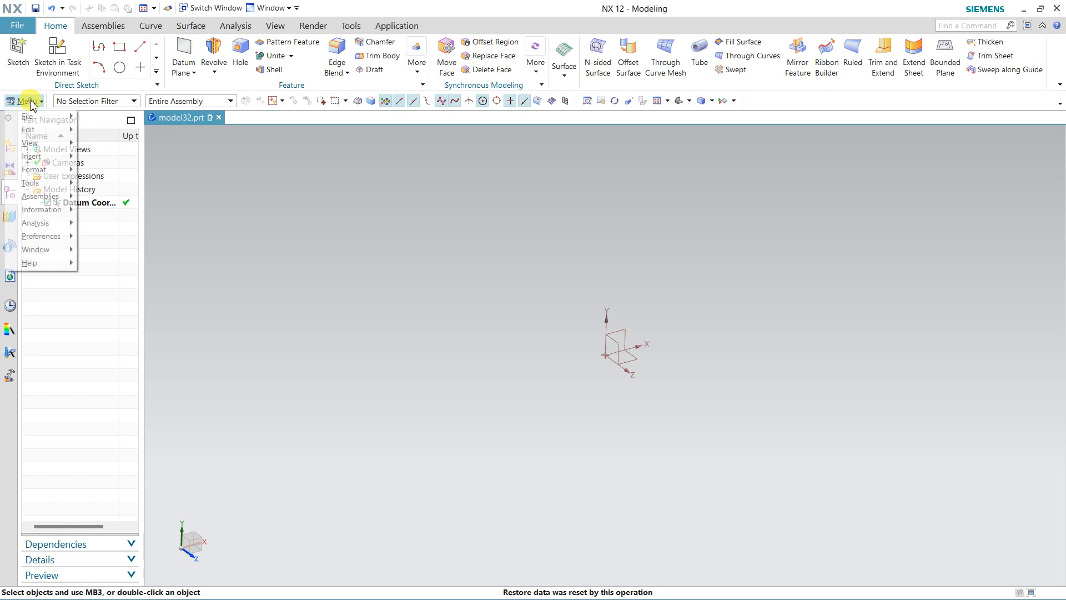
{"action": "mouse_move", "coordinate": [64, 156]}
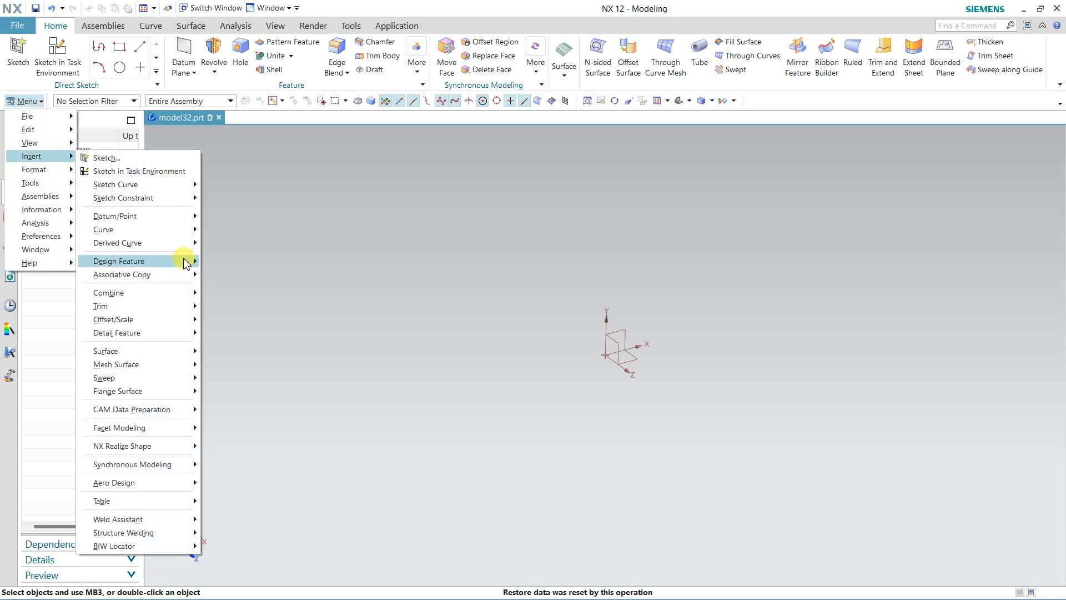
{"action": "mouse_move", "coordinate": [186, 262]}
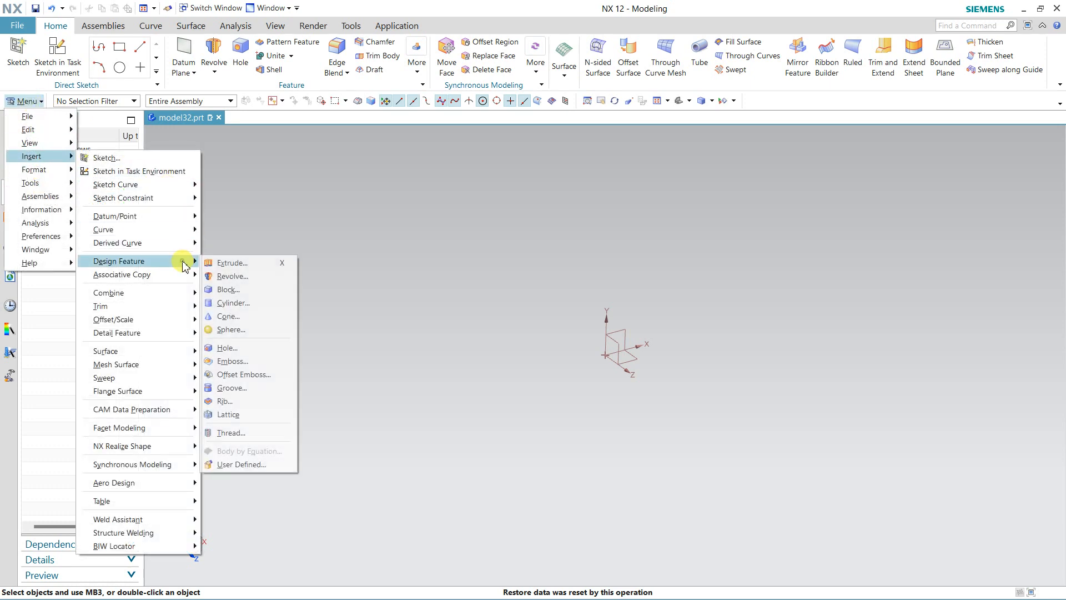
{"action": "left_click", "coordinate": [236, 294]}
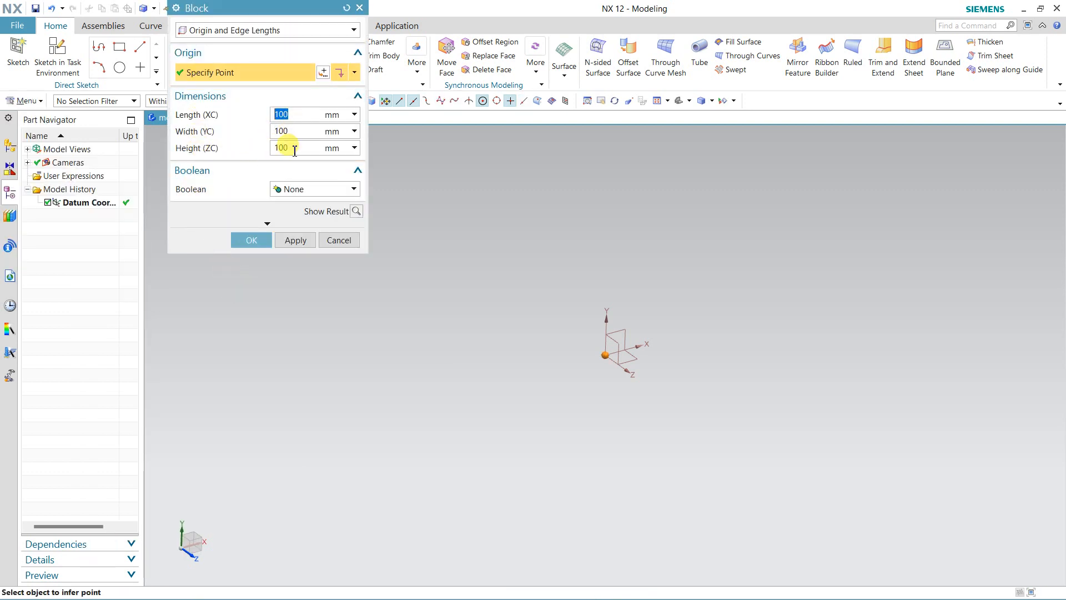
{"action": "left_click", "coordinate": [356, 211]}
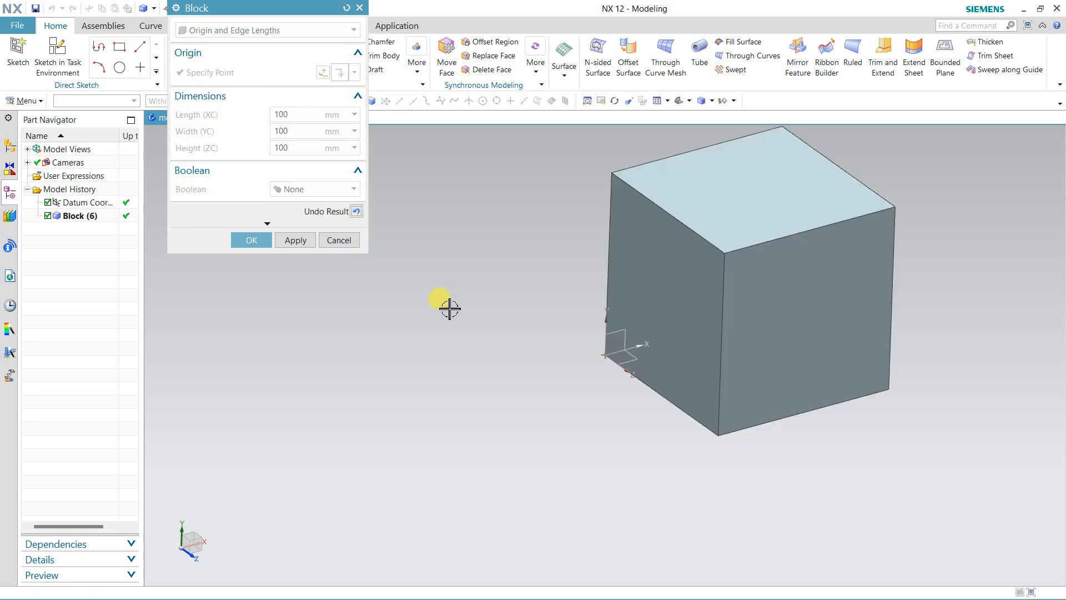
{"action": "left_click", "coordinate": [357, 212]}
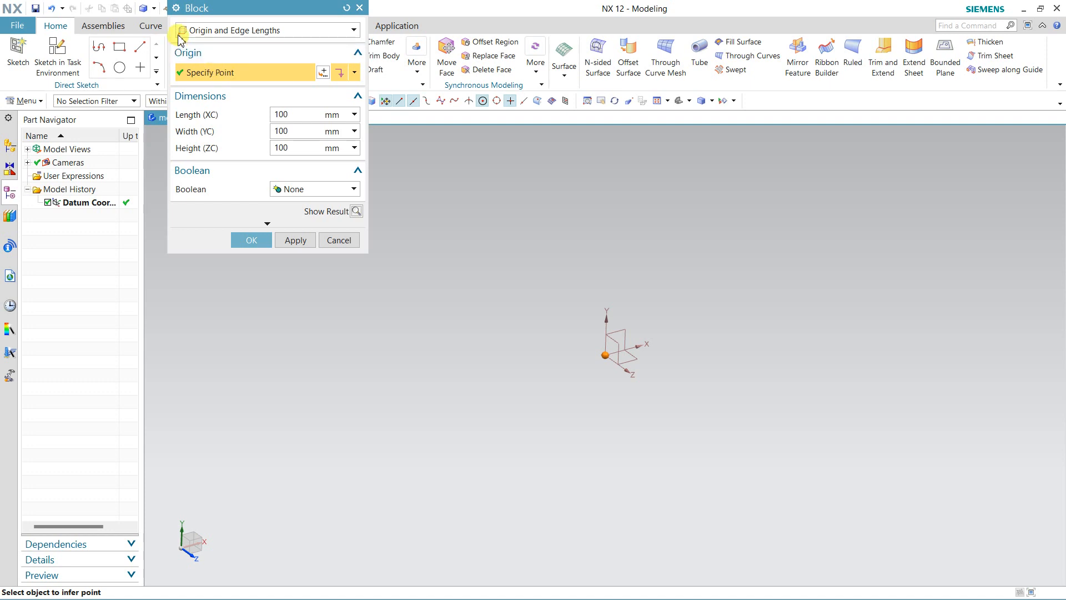
Switch the block to Two Points and Height, pick a free second point, preview the 100 mm high result and undo the preview.
{"action": "left_click", "coordinate": [265, 30]}
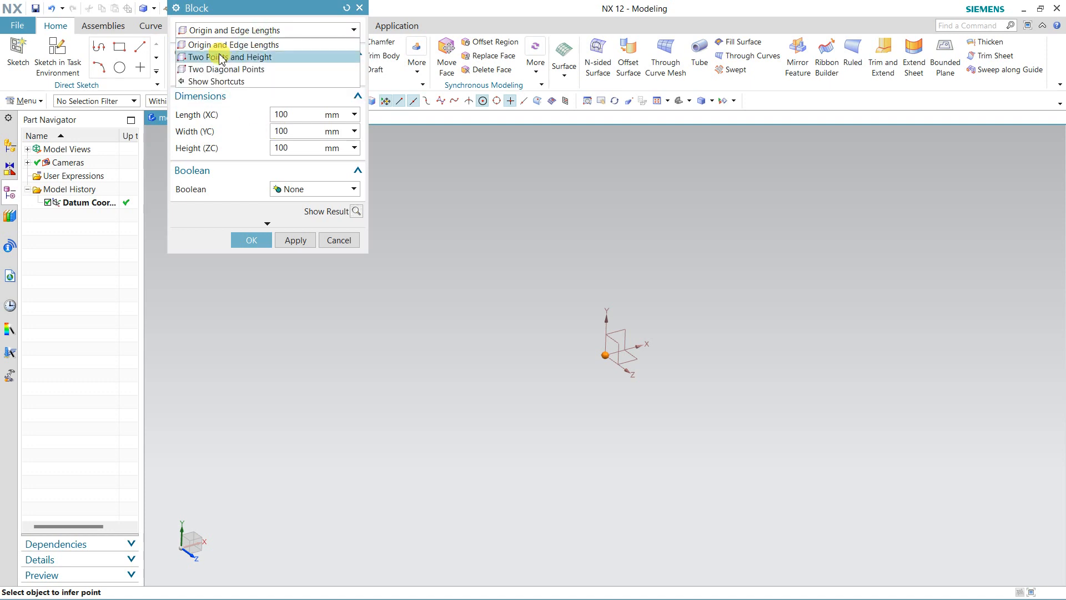
{"action": "left_click", "coordinate": [220, 52]}
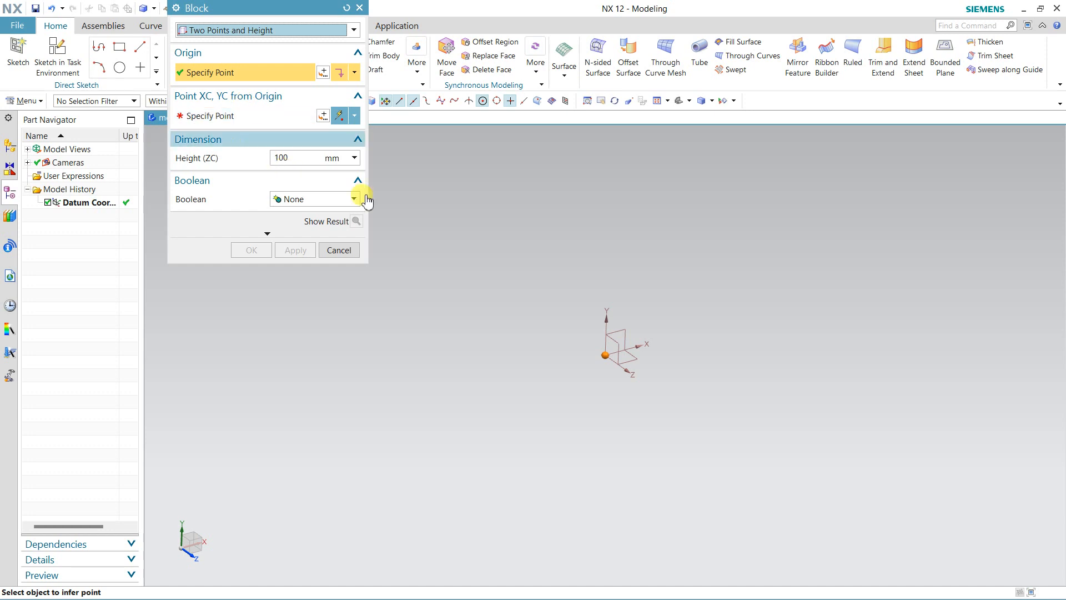
{"action": "left_click", "coordinate": [214, 115]}
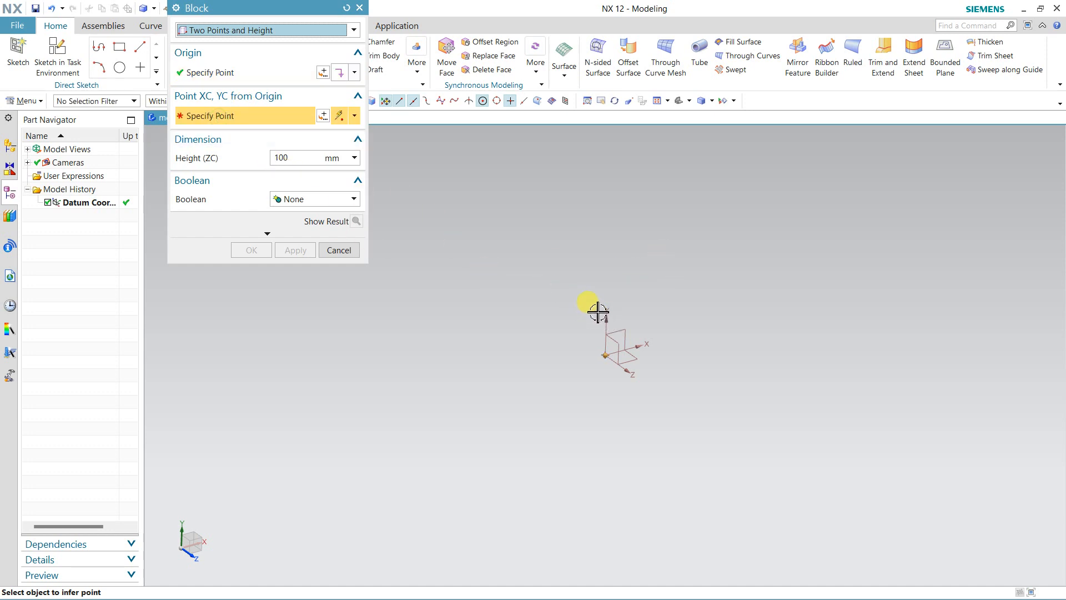
{"action": "middle_click_drag", "start_coordinate": [595, 309], "coordinate": [666, 281]}
{"action": "left_click", "coordinate": [795, 204]}
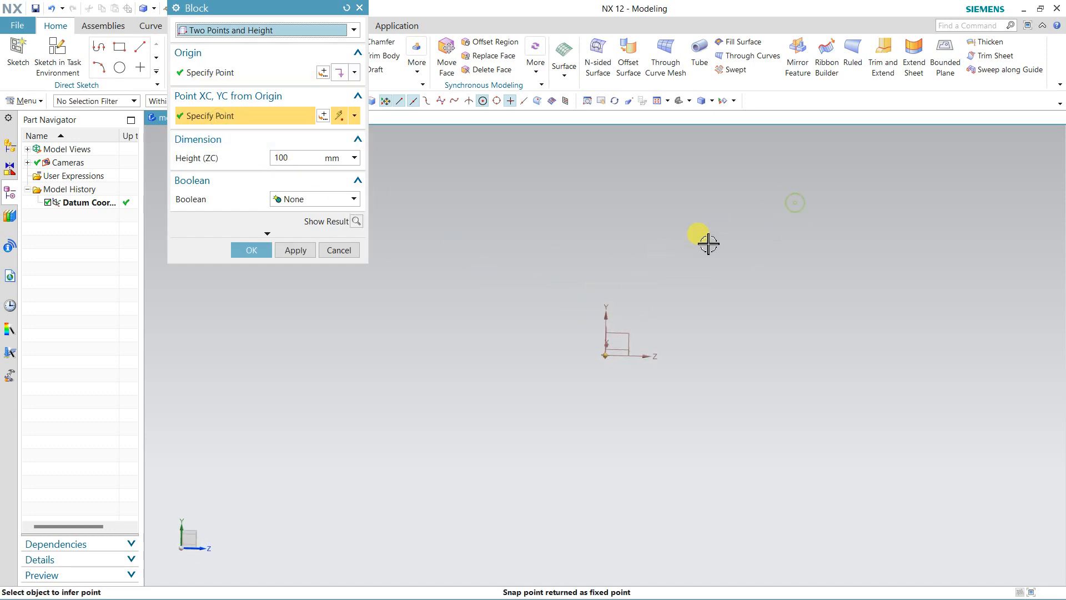
{"action": "middle_click_drag", "start_coordinate": [511, 248], "coordinate": [422, 239]}
{"action": "left_click", "coordinate": [356, 221]}
{"action": "scroll", "coordinate": [475, 288], "scroll_direction": "up", "scroll_amount": 3}
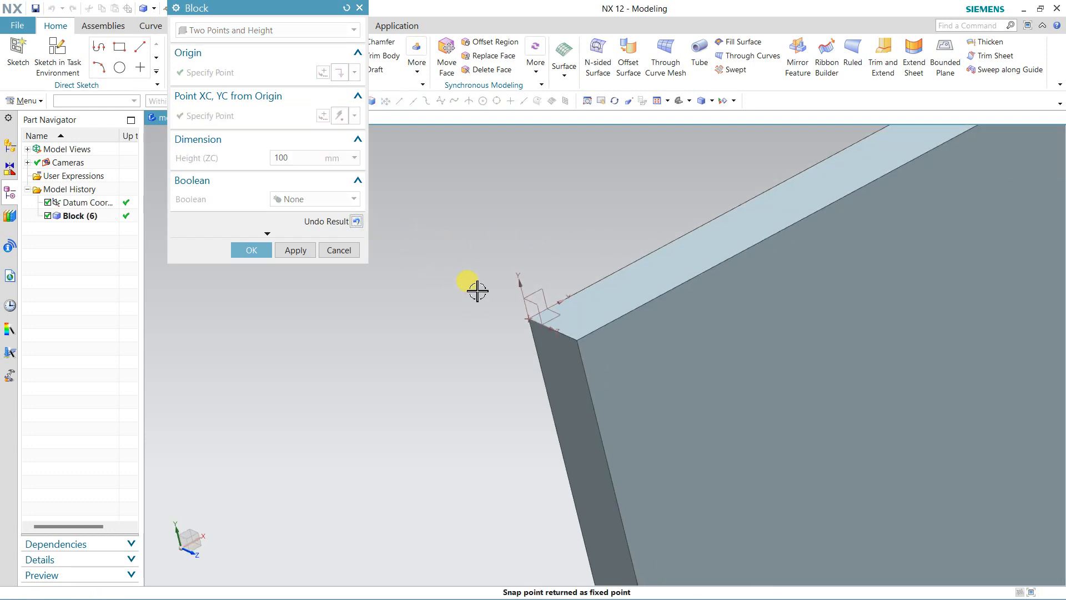
{"action": "scroll", "coordinate": [475, 282], "scroll_direction": "down", "scroll_amount": 3}
{"action": "scroll", "coordinate": [475, 278], "scroll_direction": "up", "scroll_amount": 3}
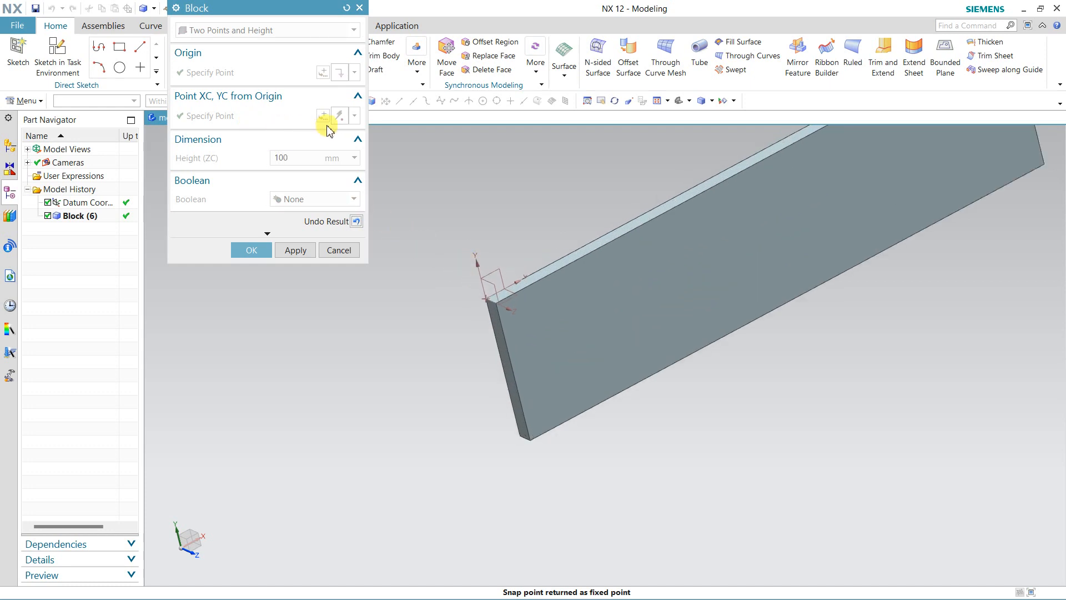
{"action": "left_click", "coordinate": [356, 221]}
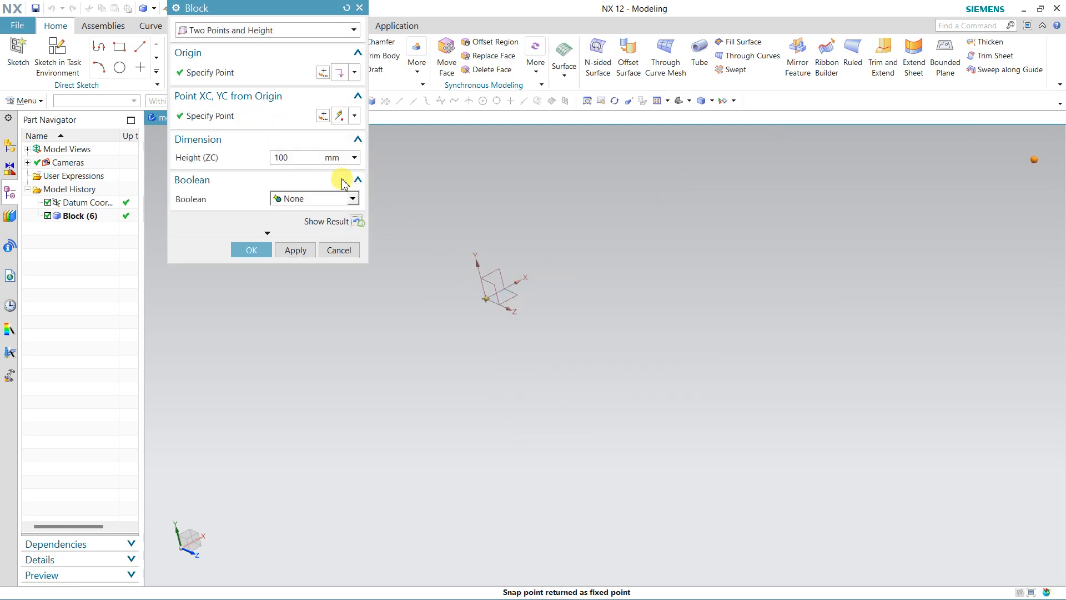
Create the 100 mm high block with its second point at X 100, Y 100, Z 100 mm, and delete it.
{"action": "left_click", "coordinate": [323, 115]}
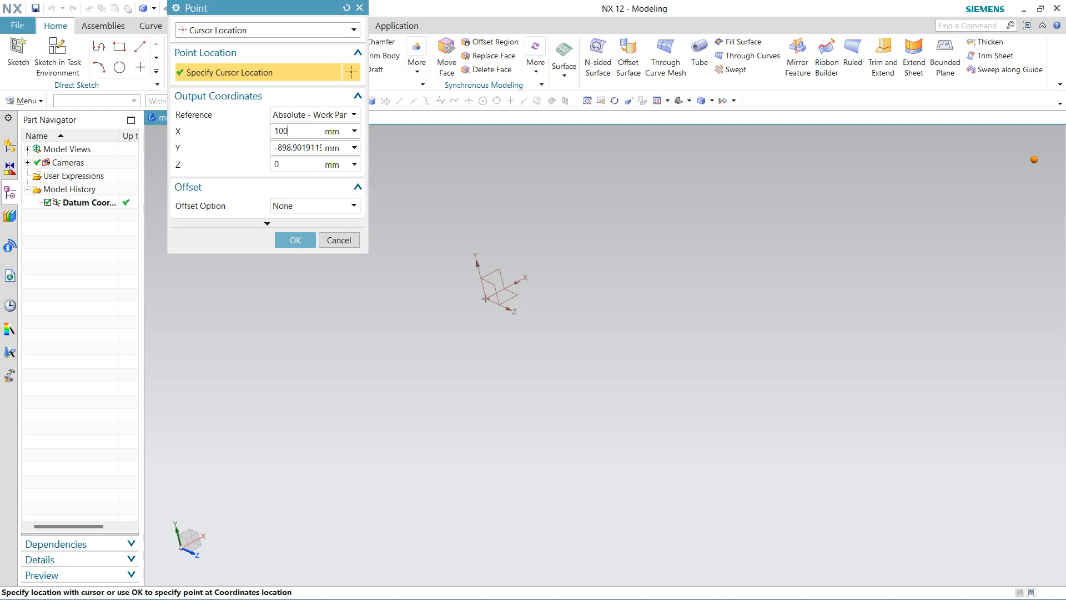
{"action": "key", "text": "Tab"}
{"action": "type", "text": "10"}
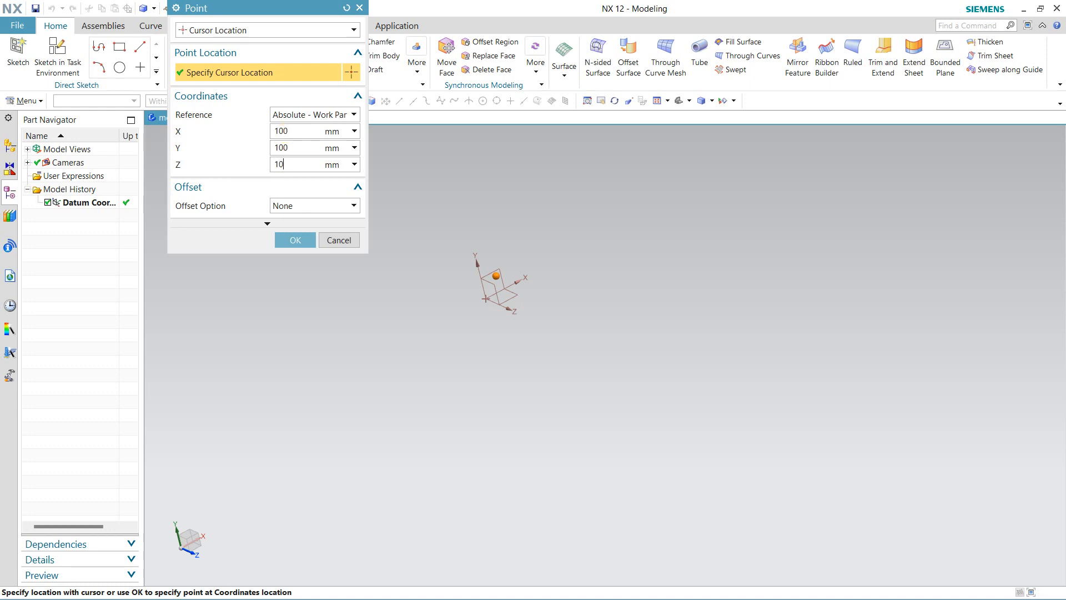
{"action": "key", "text": "Tab"}
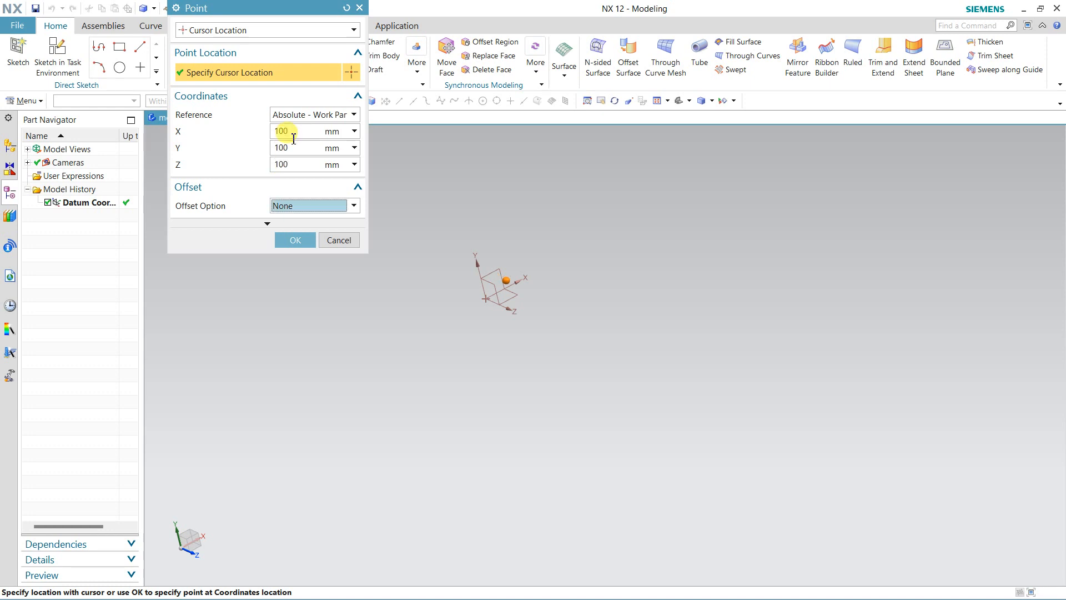
{"action": "left_click", "coordinate": [307, 240]}
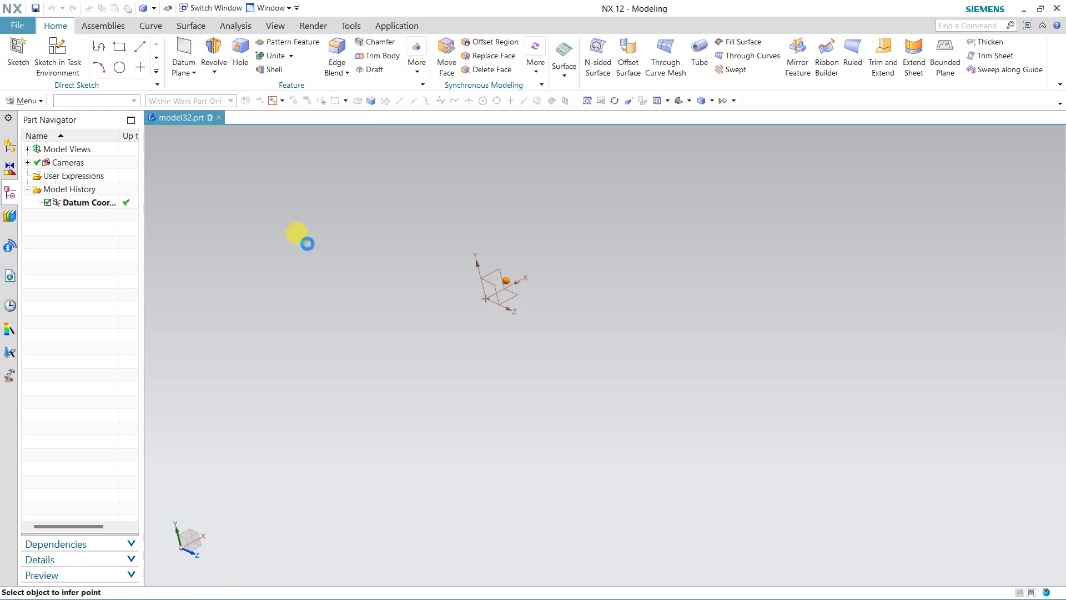
{"action": "left_click", "coordinate": [357, 221]}
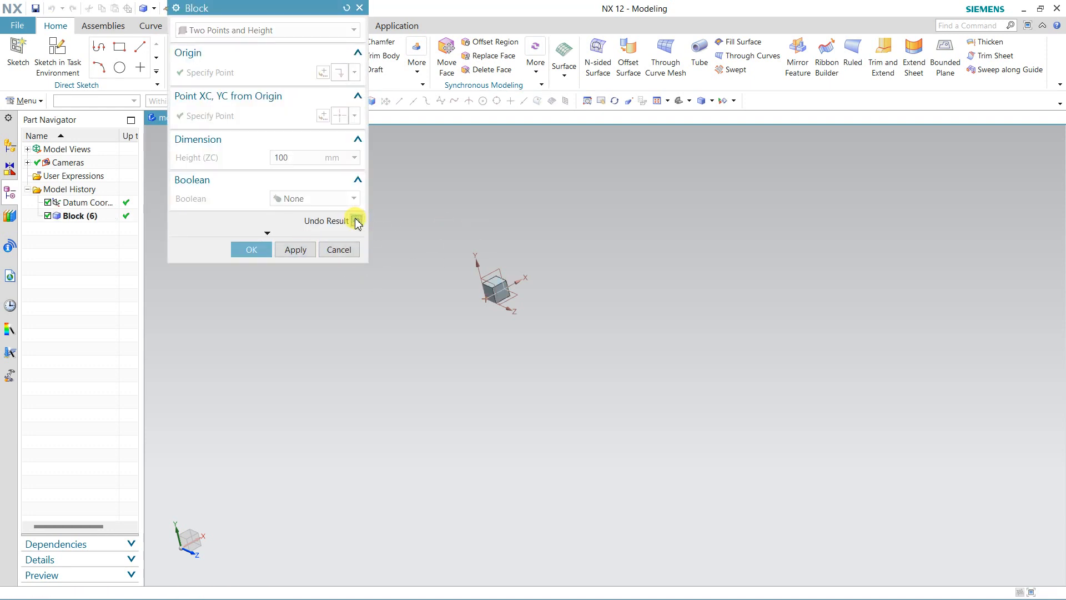
{"action": "left_click", "coordinate": [357, 221]}
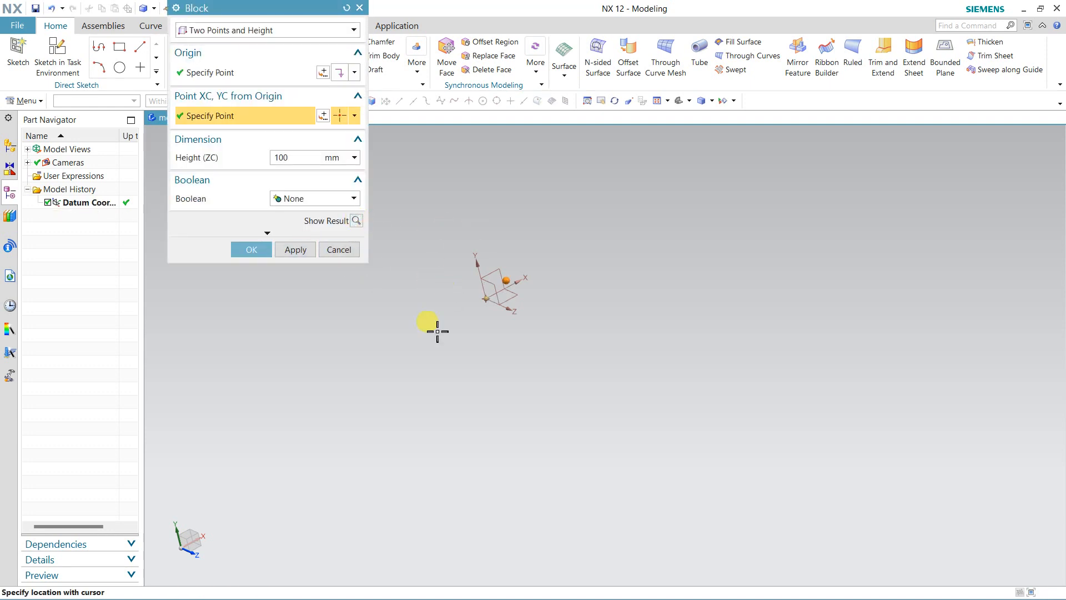
{"action": "left_click", "coordinate": [262, 248]}
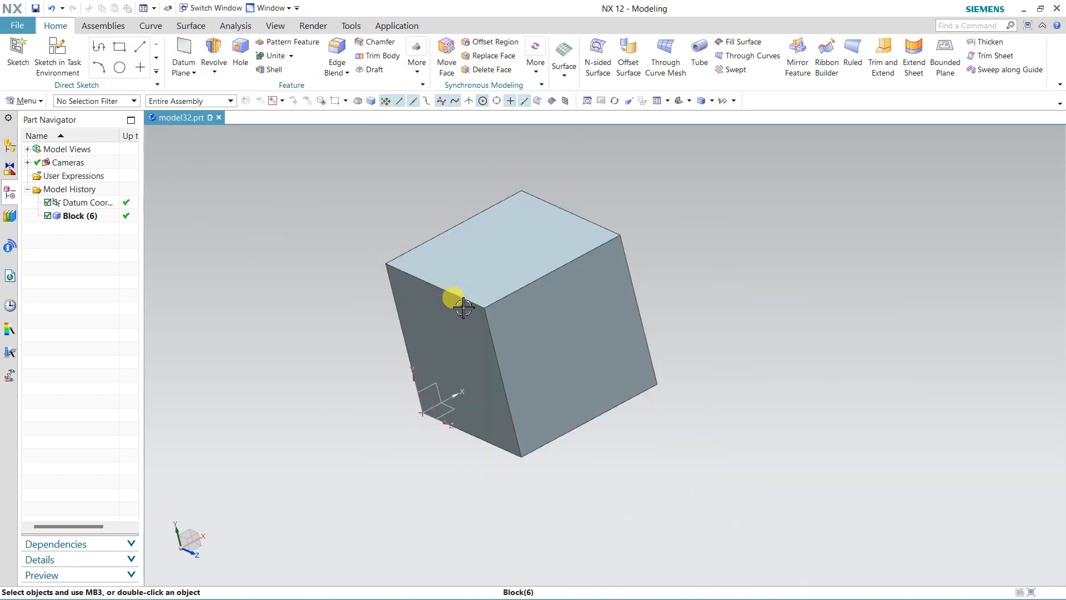
{"action": "left_click", "coordinate": [494, 278]}
{"action": "key", "text": "Delete"}
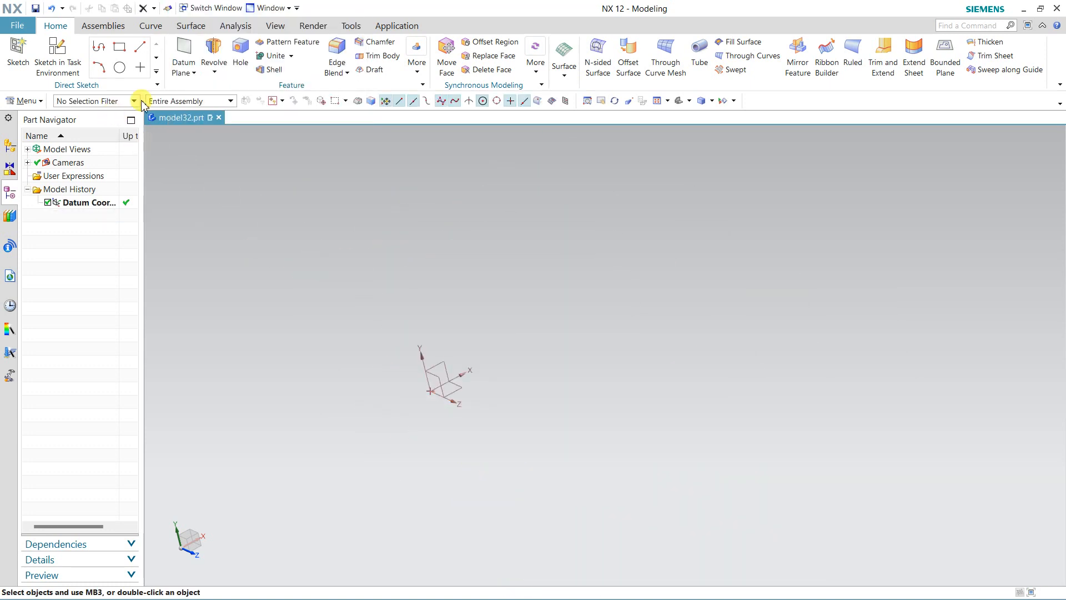
{"action": "left_click", "coordinate": [155, 8]}
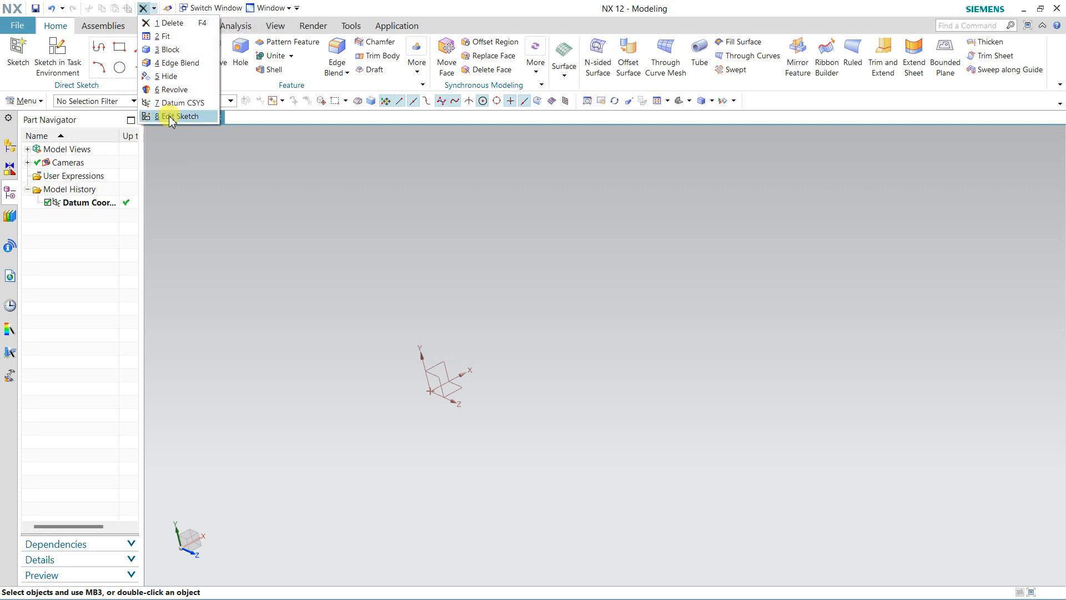
{"action": "left_click", "coordinate": [343, 4]}
{"action": "left_click", "coordinate": [297, 7]}
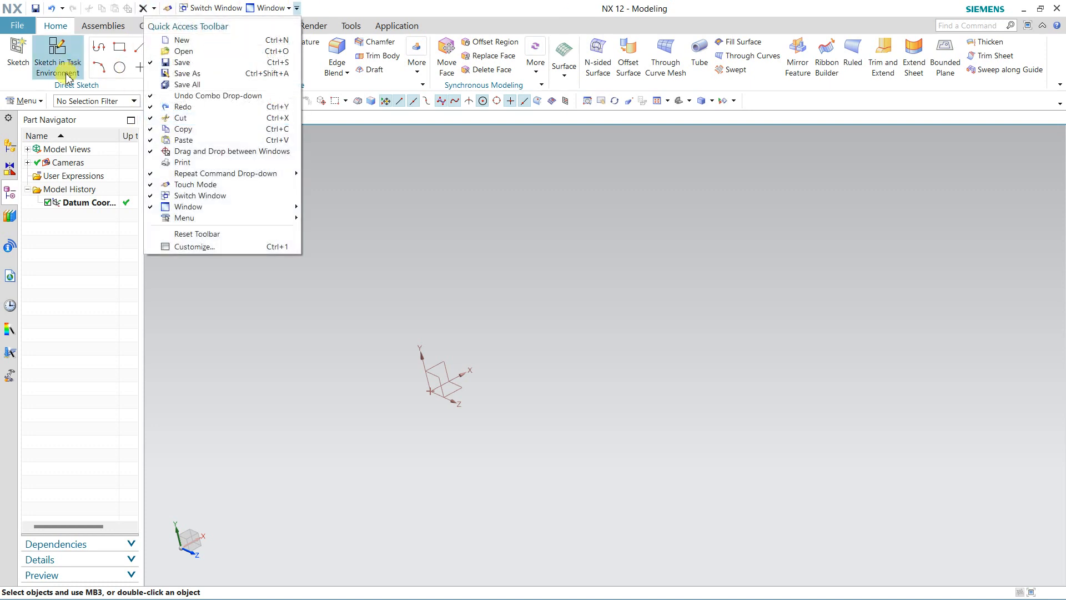
Create a cylinder of 50 mm diameter and 100 mm height along the Z axis from the origin, and delete it.
{"action": "left_click", "coordinate": [25, 101]}
{"action": "mouse_move", "coordinate": [55, 156]}
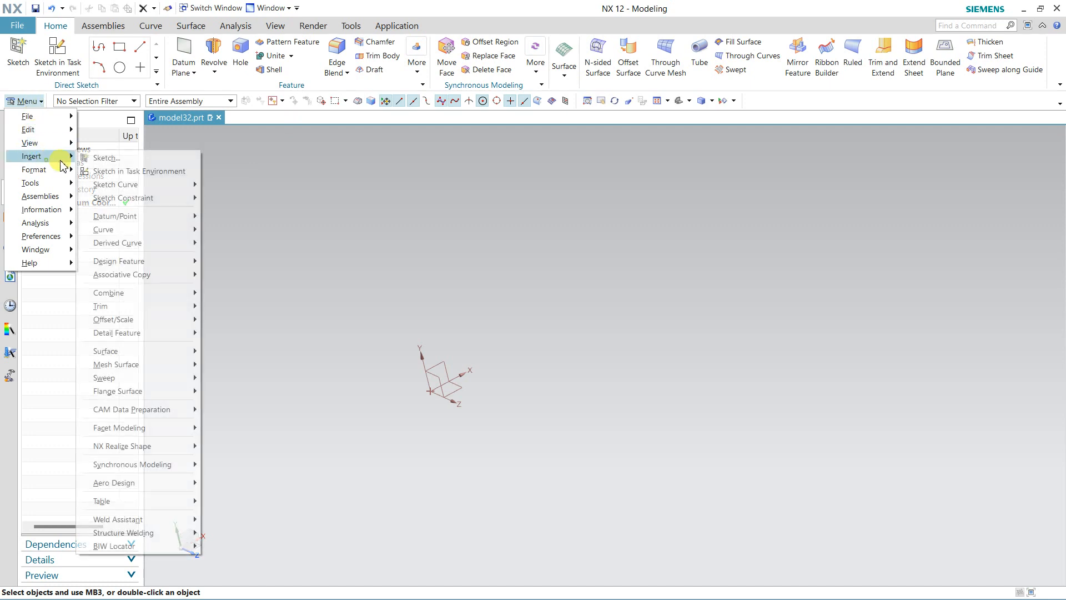
{"action": "mouse_move", "coordinate": [170, 263]}
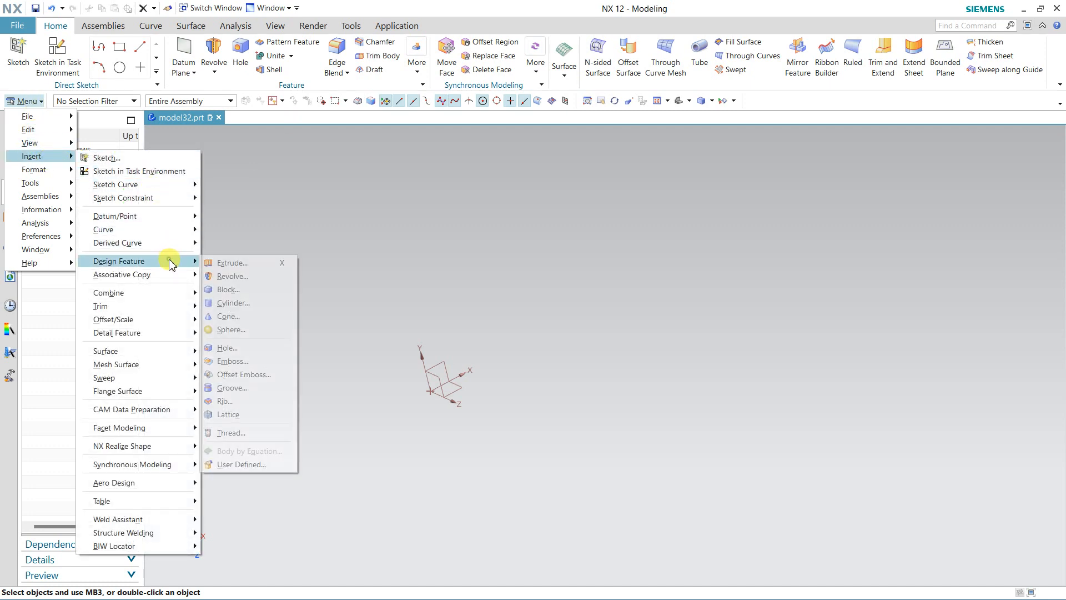
{"action": "left_click", "coordinate": [268, 305]}
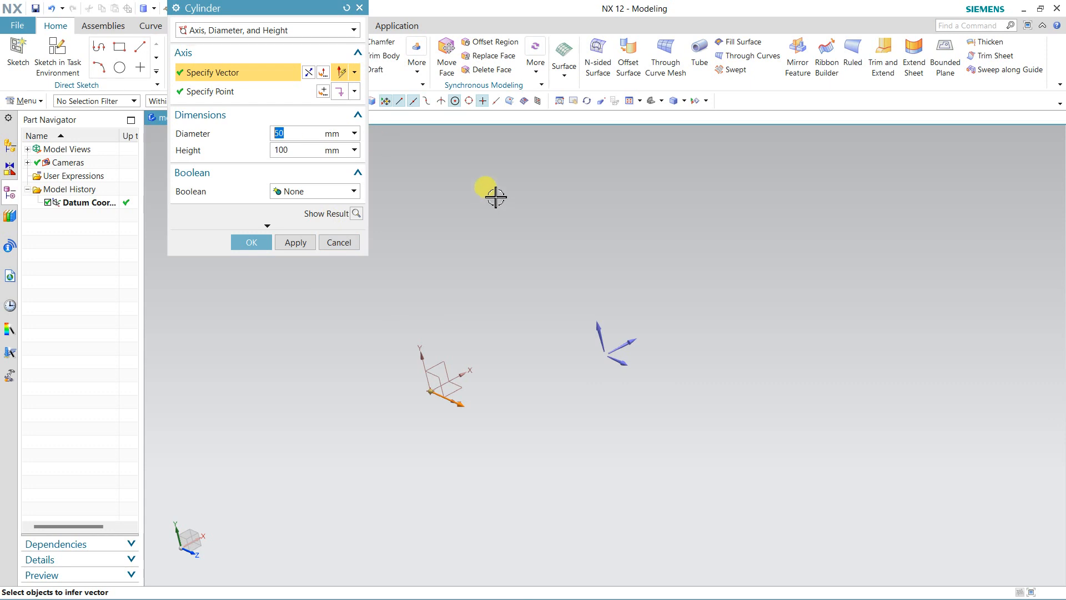
{"action": "middle_click_drag", "start_coordinate": [577, 317], "coordinate": [507, 217]}
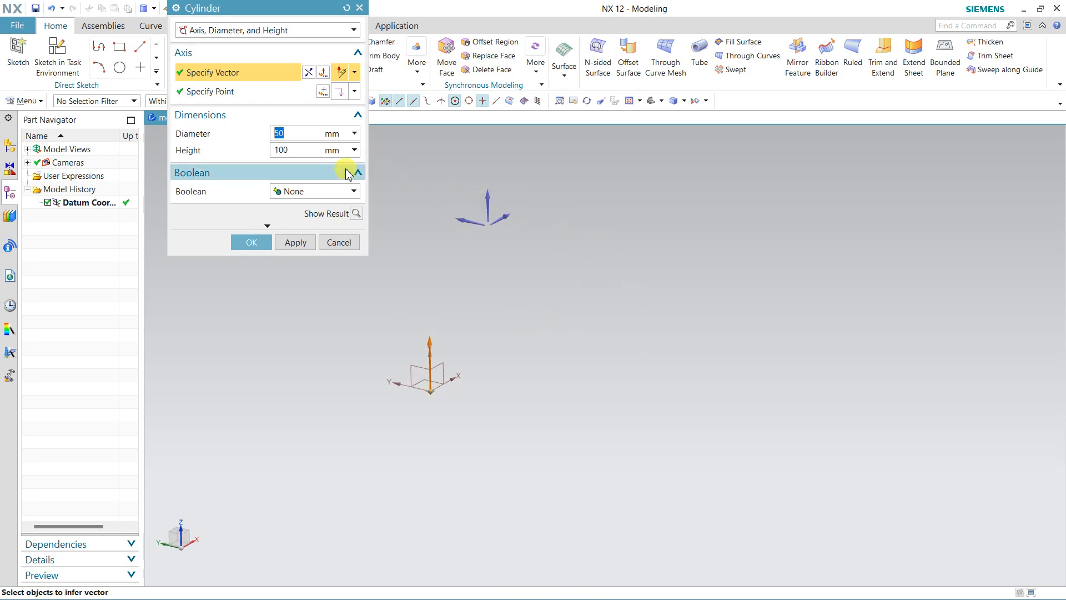
{"action": "left_click", "coordinate": [277, 133]}
{"action": "left_click", "coordinate": [356, 214]}
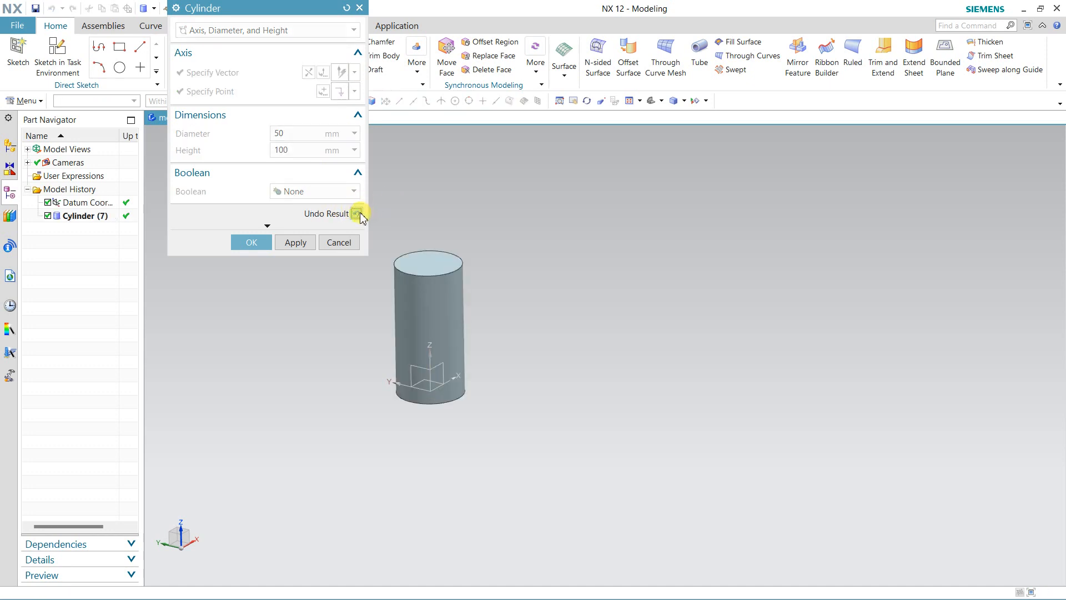
{"action": "left_click", "coordinate": [357, 214]}
{"action": "left_click", "coordinate": [247, 242]}
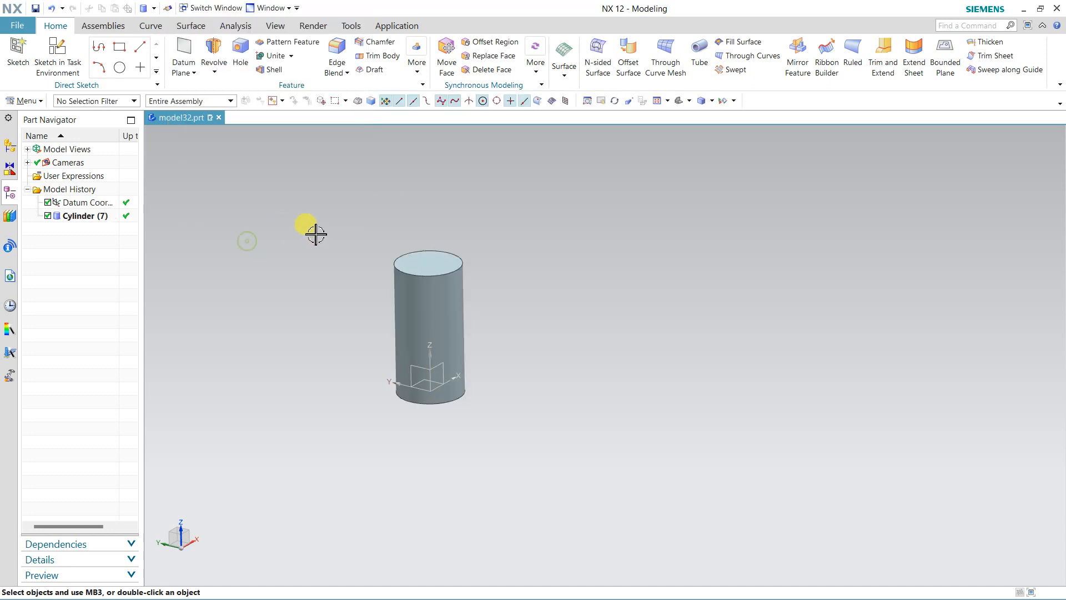
{"action": "left_click", "coordinate": [435, 282]}
{"action": "key", "text": "Delete"}
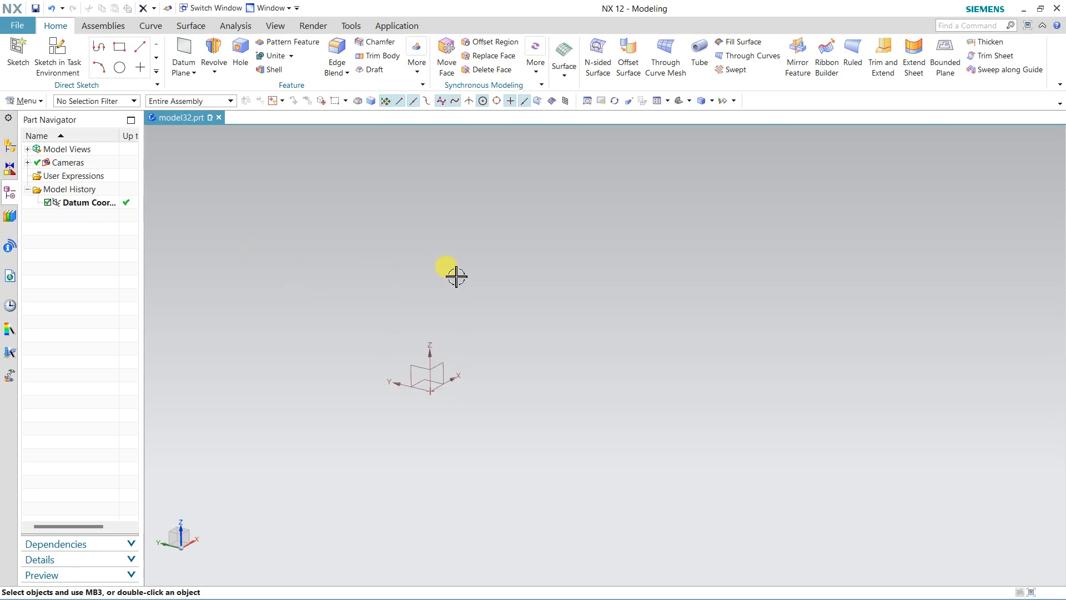
Preview a cone of 50 mm base diameter, 0 mm top diameter and 25 mm height, and undo the preview.
{"action": "left_click", "coordinate": [27, 101]}
{"action": "mouse_move", "coordinate": [58, 174]}
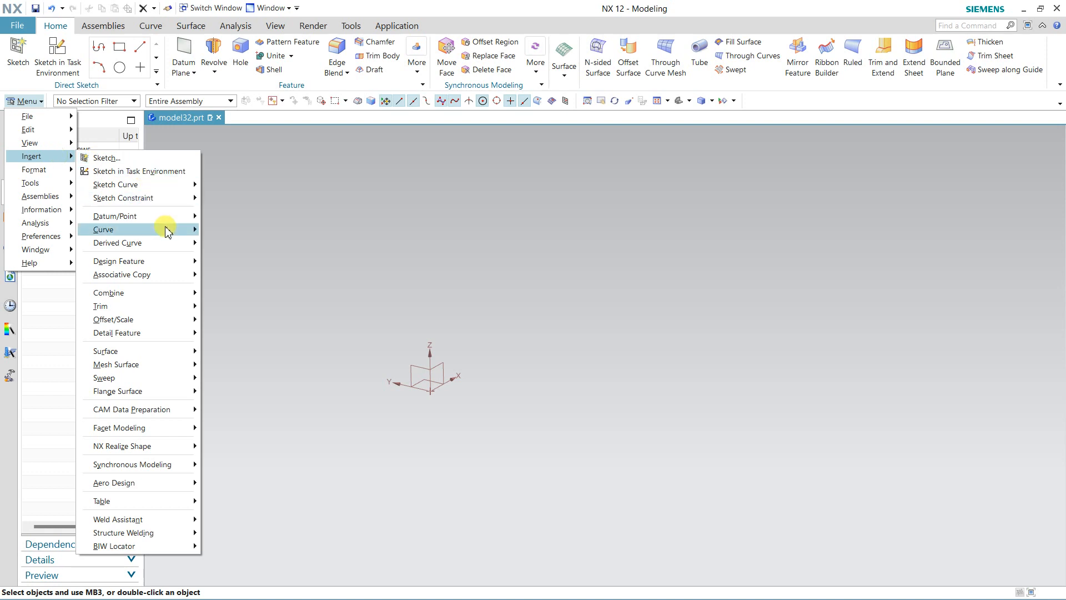
{"action": "mouse_move", "coordinate": [174, 262]}
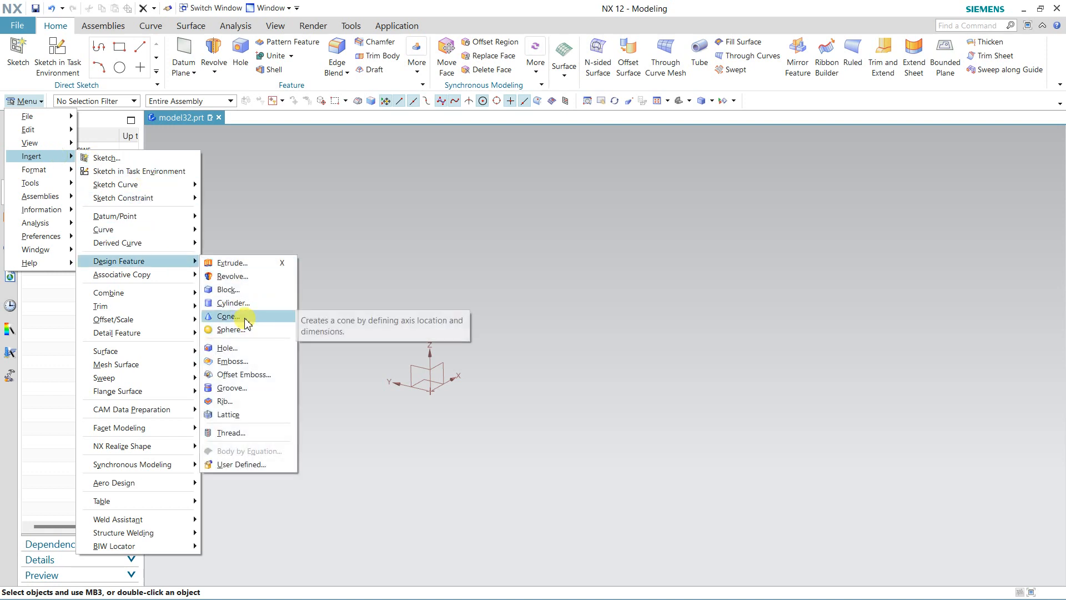
{"action": "left_click", "coordinate": [227, 316]}
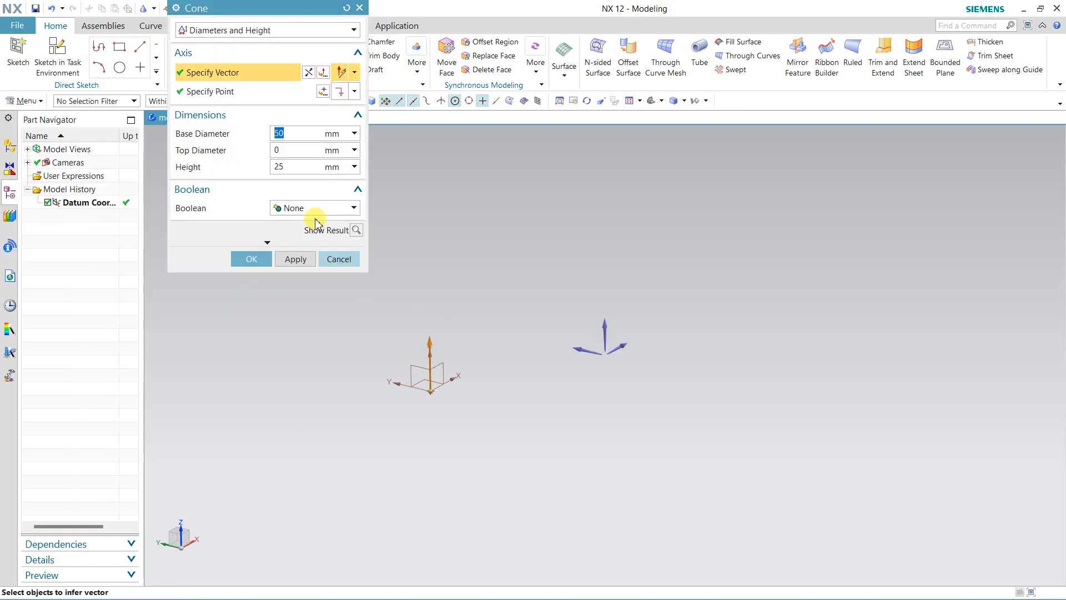
{"action": "left_click", "coordinate": [356, 230]}
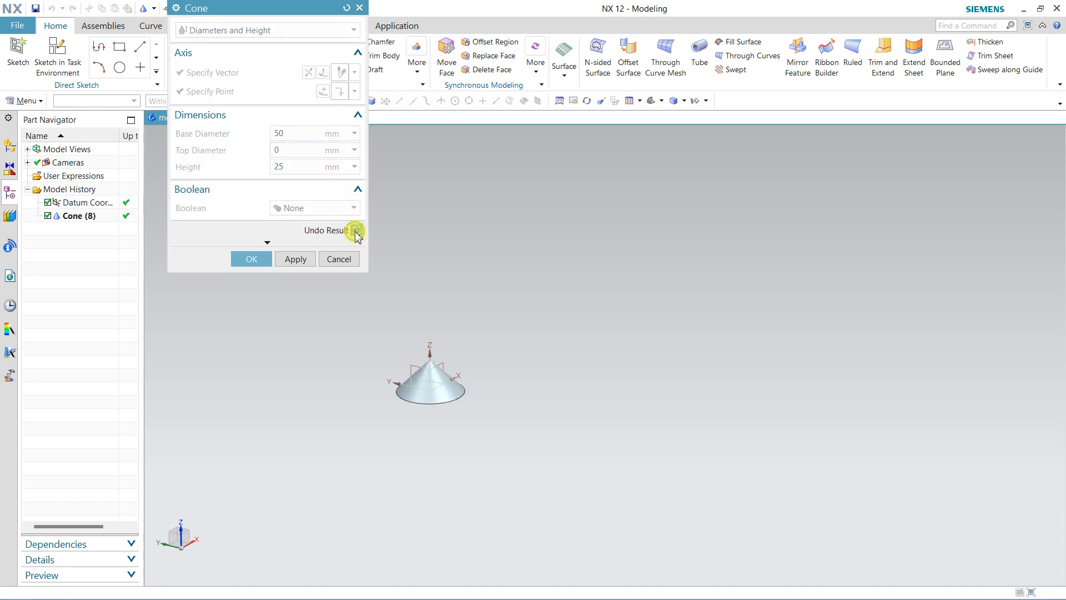
{"action": "left_click", "coordinate": [356, 231]}
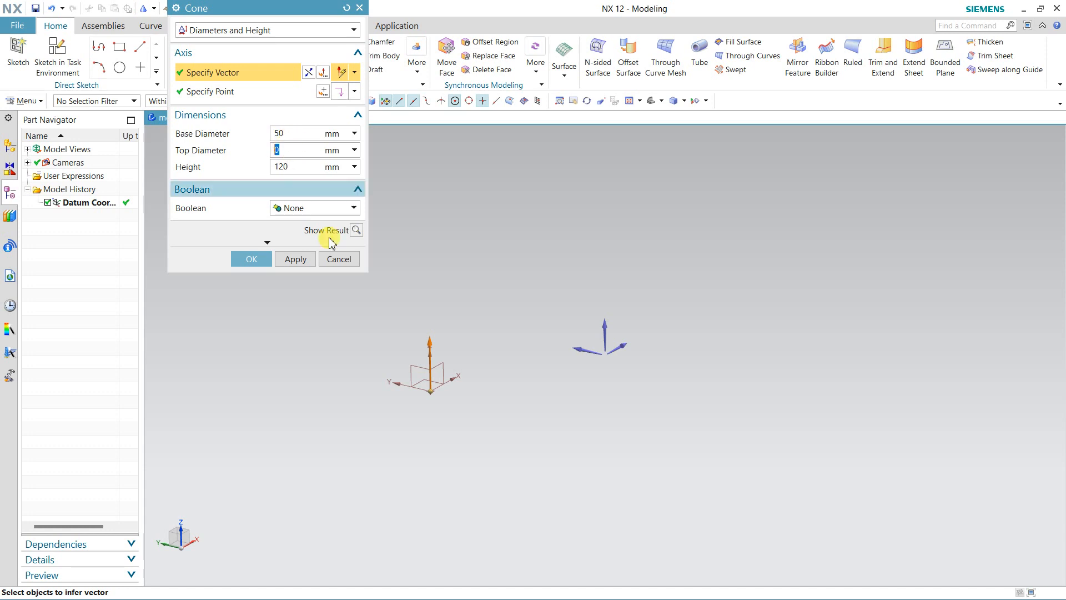
Preview the cone at 120 mm height with a 0 mm and a 10 mm top diameter, and cancel its creation.
{"action": "left_click", "coordinate": [356, 230]}
{"action": "left_click", "coordinate": [356, 231]}
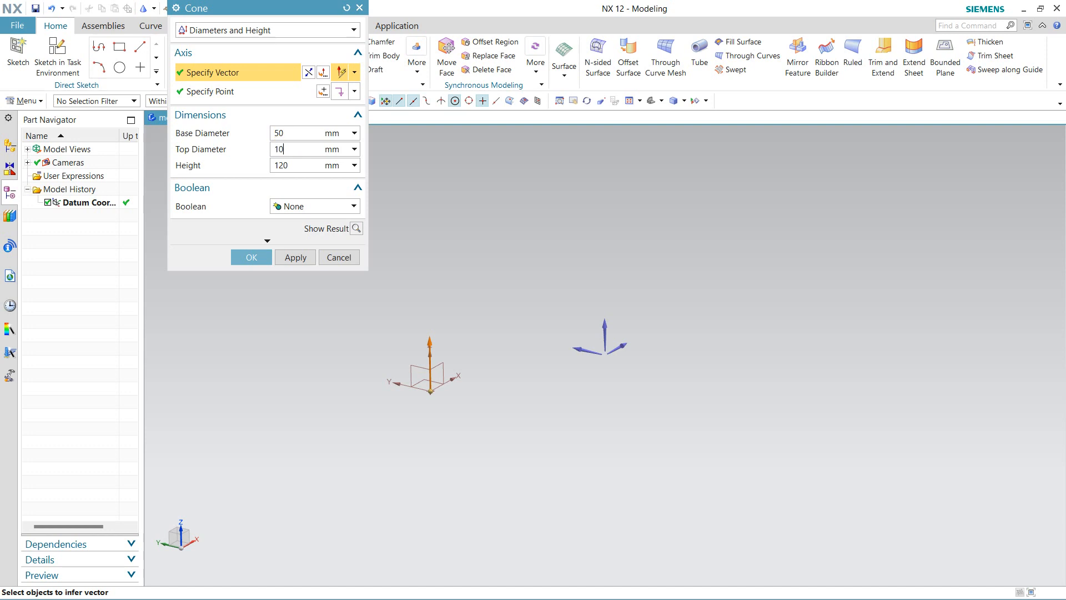
{"action": "left_click", "coordinate": [356, 229]}
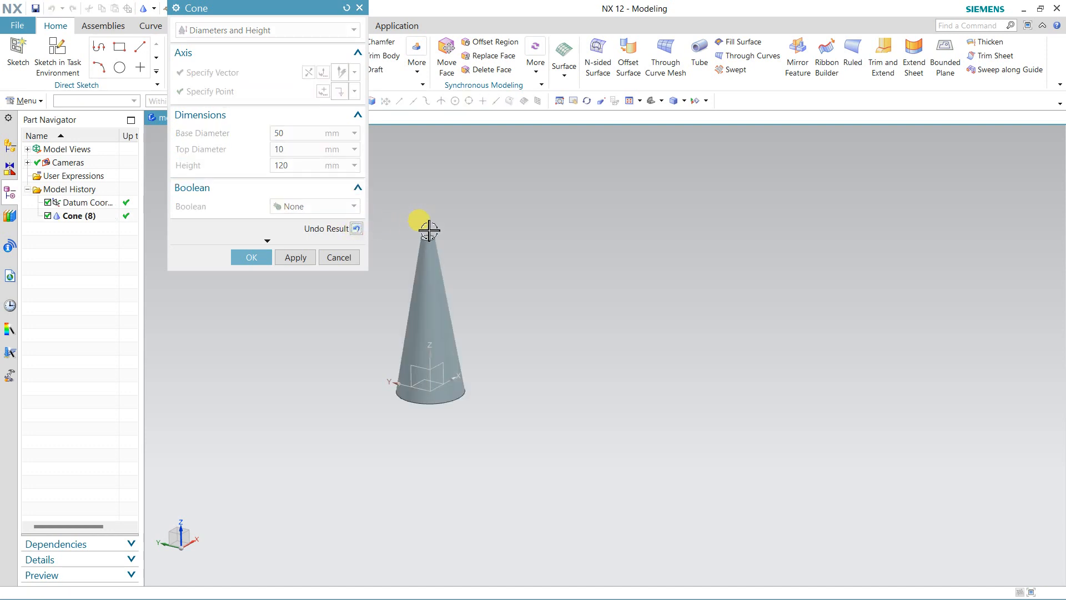
{"action": "middle_click_drag", "start_coordinate": [430, 216], "coordinate": [437, 216]}
{"action": "mouse_move", "coordinate": [593, 270]}
{"action": "middle_mouse_down"}
{"action": "mouse_move", "coordinate": [538, 350]}
{"action": "mouse_move", "coordinate": [502, 336]}
{"action": "middle_mouse_up"}
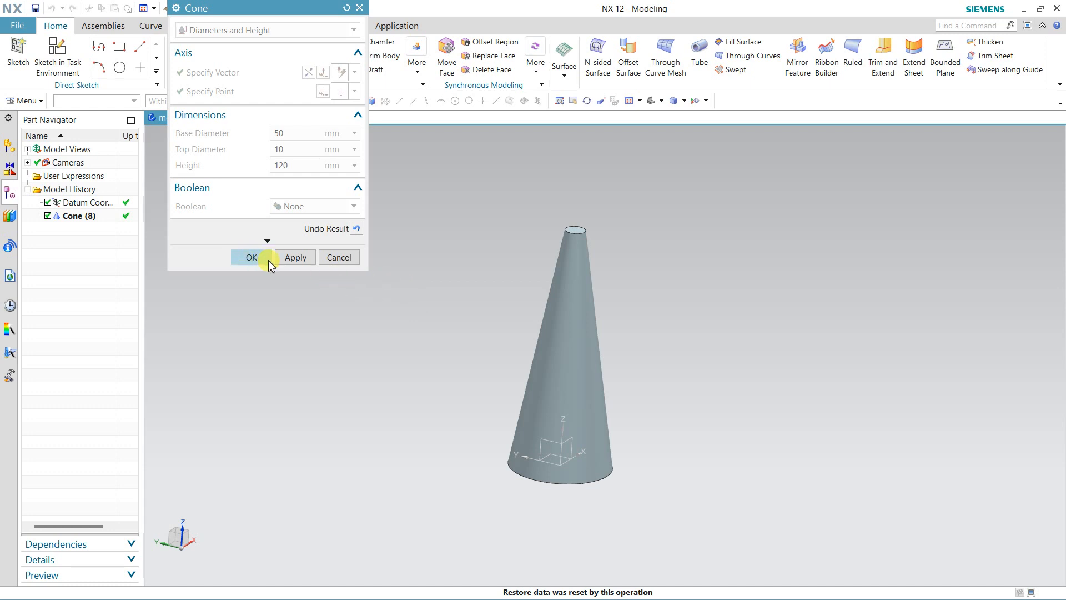
{"action": "left_click", "coordinate": [331, 256]}
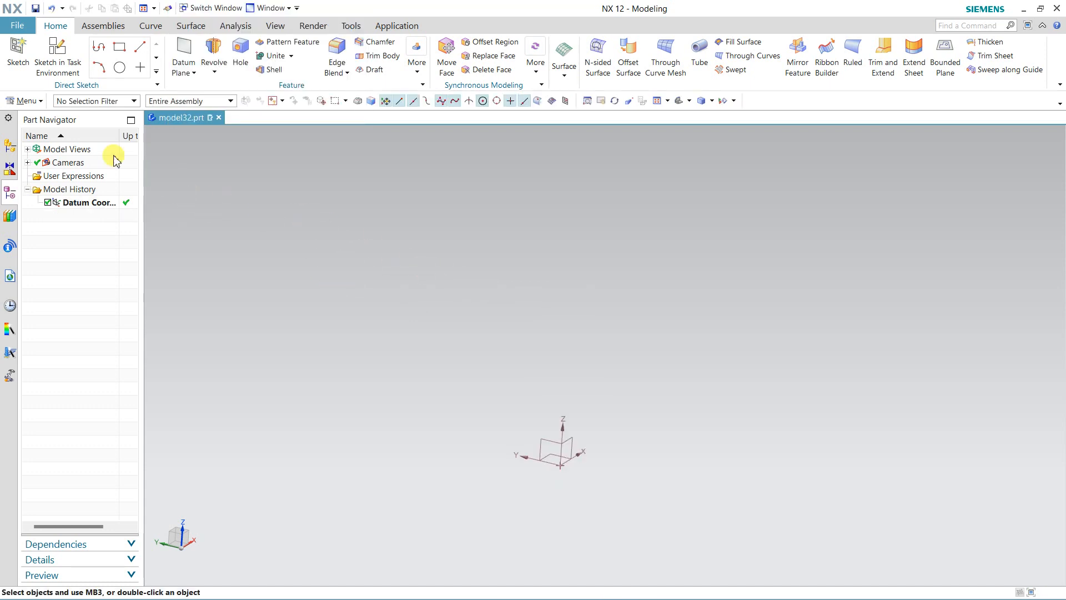
Preview a sphere of 100 mm diameter centred on the origin, and cancel its creation.
{"action": "left_click", "coordinate": [27, 100]}
{"action": "mouse_move", "coordinate": [43, 155]}
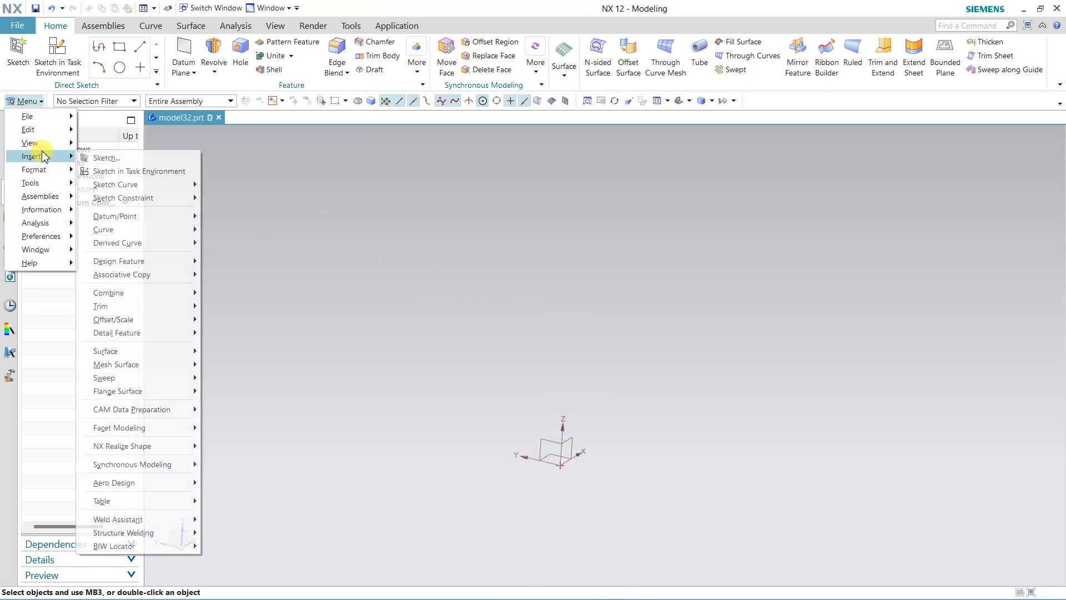
{"action": "mouse_move", "coordinate": [167, 261]}
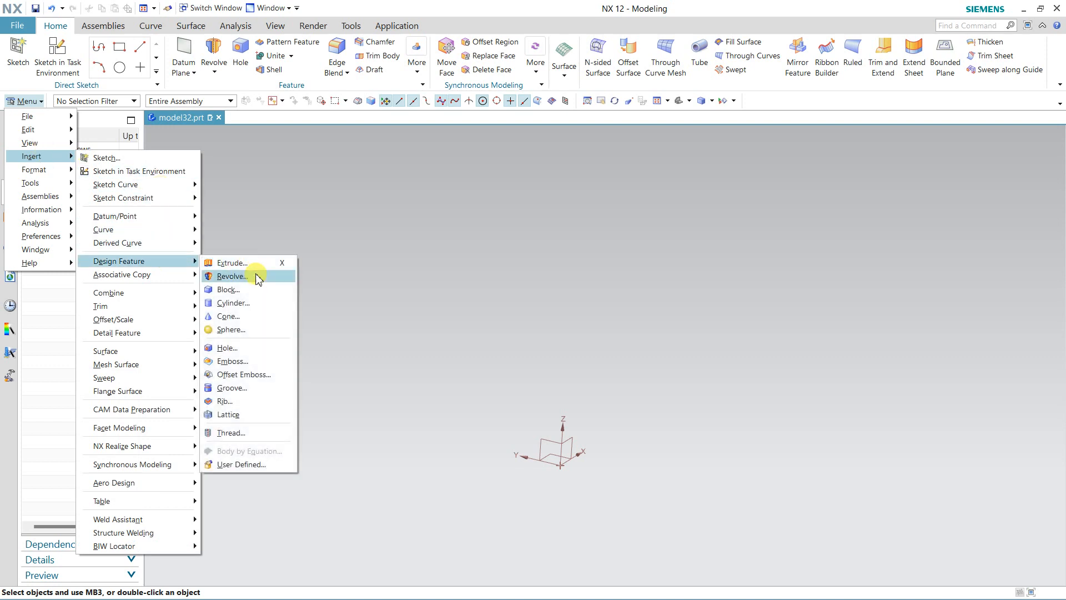
{"action": "left_click", "coordinate": [232, 330]}
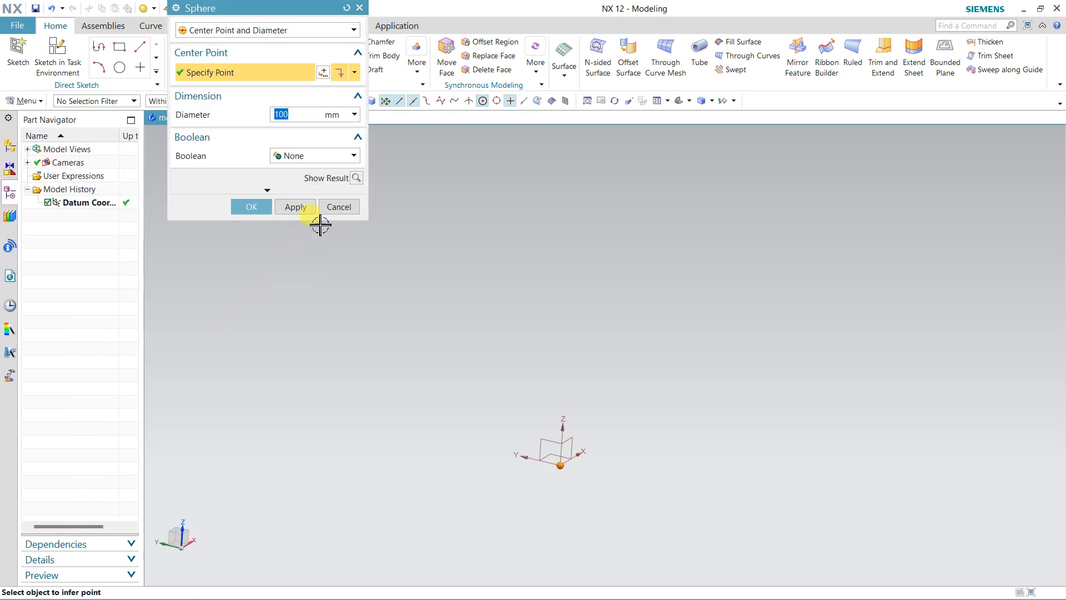
{"action": "left_click", "coordinate": [355, 181]}
{"action": "middle_click_drag", "start_coordinate": [552, 273], "coordinate": [505, 271]}
{"action": "left_click", "coordinate": [340, 206]}
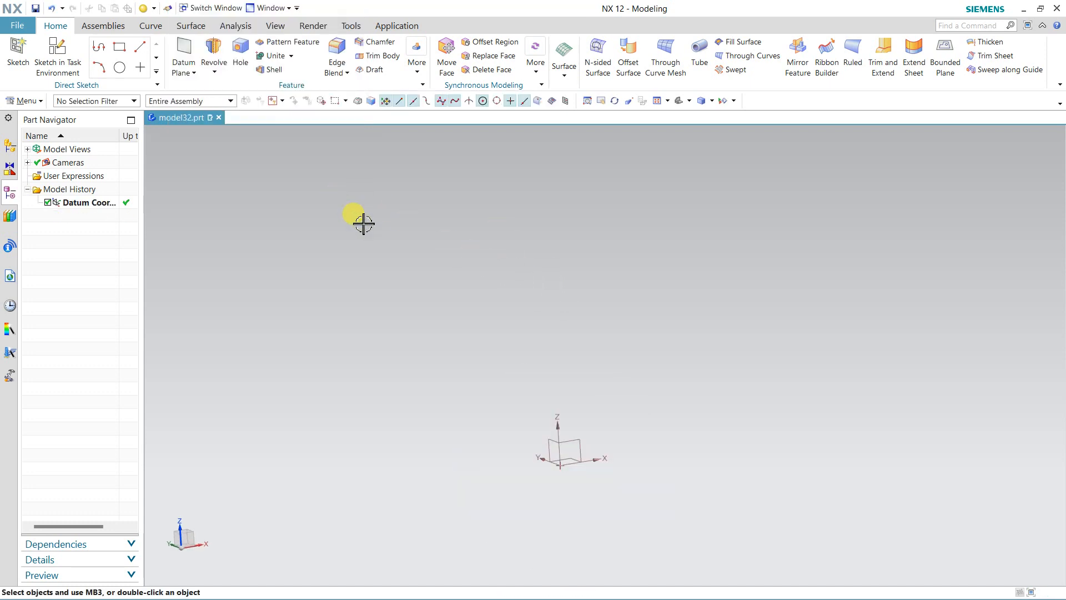
Create a 100 × 100 × 50 mm block from the datum origin using Origin and Edge Lengths, and fit it in view.
{"action": "middle_click_drag", "start_coordinate": [424, 307], "coordinate": [453, 312]}
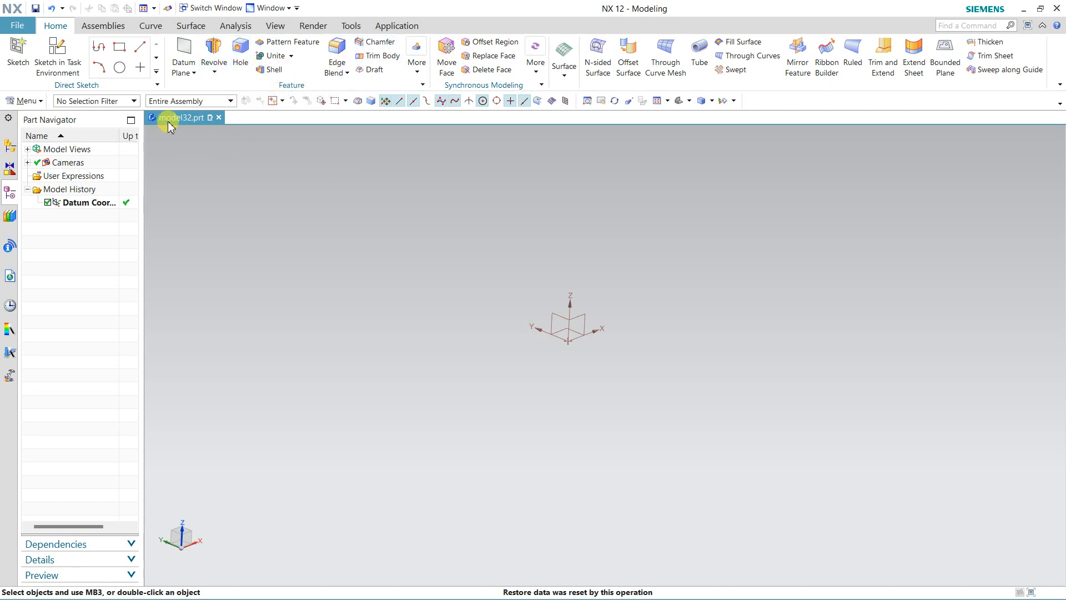
{"action": "left_click", "coordinate": [153, 8]}
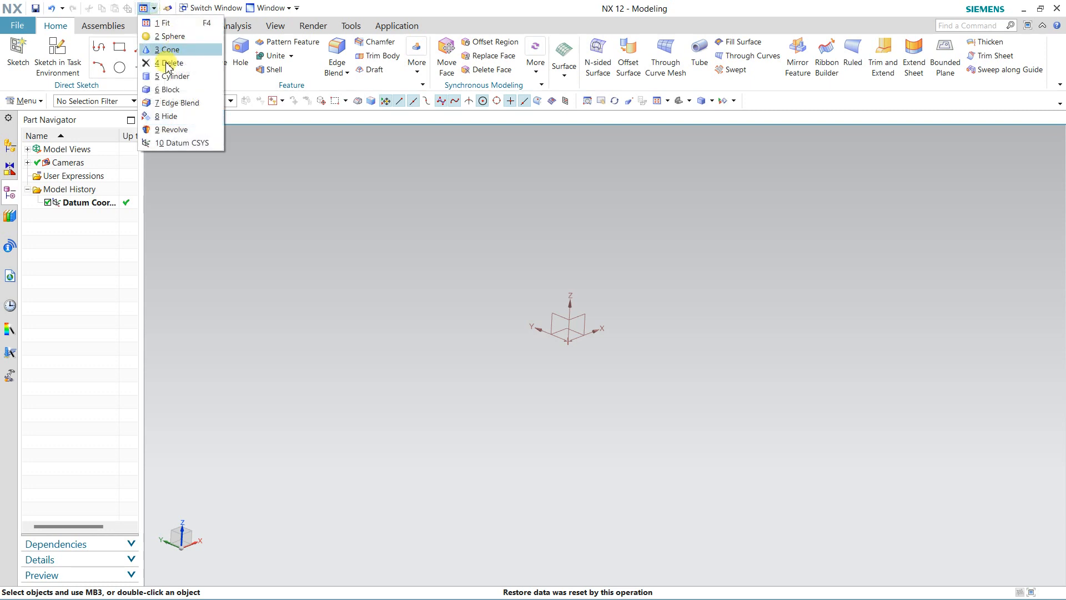
{"action": "left_click", "coordinate": [169, 90]}
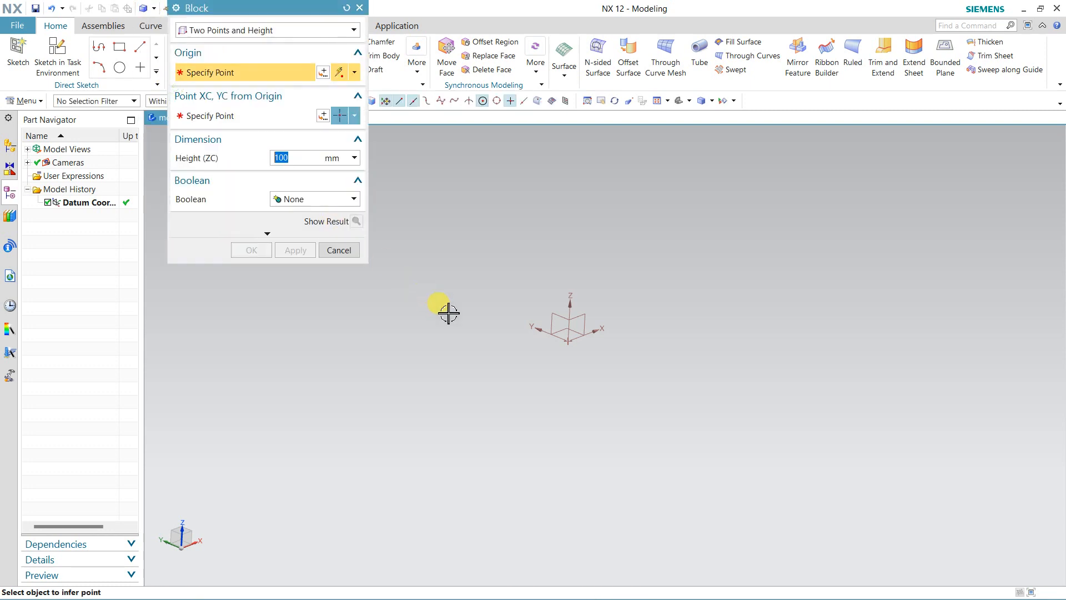
{"action": "left_click", "coordinate": [262, 35]}
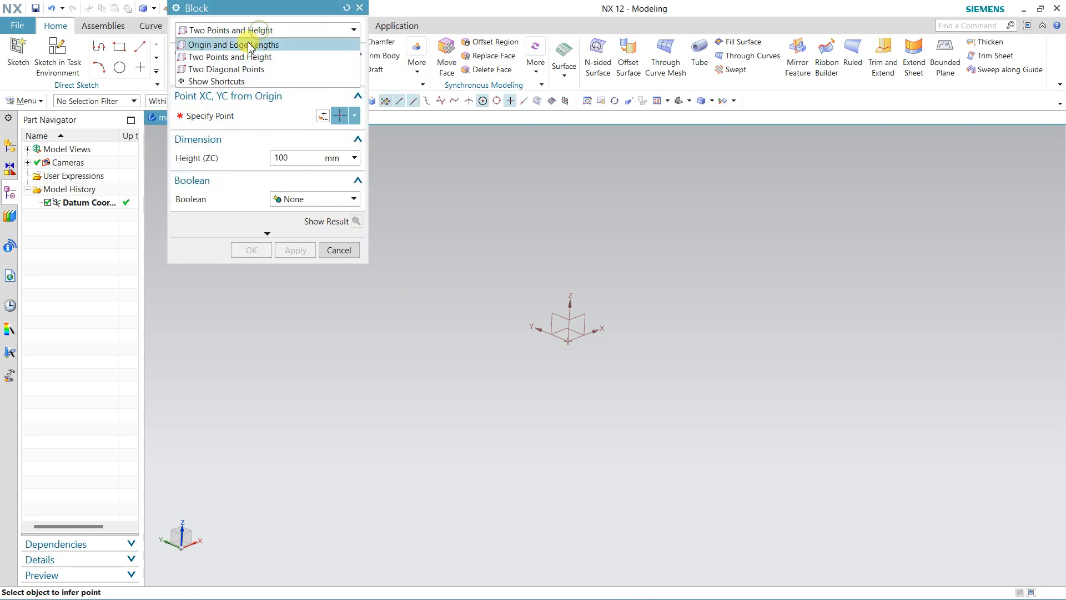
{"action": "left_click", "coordinate": [250, 45]}
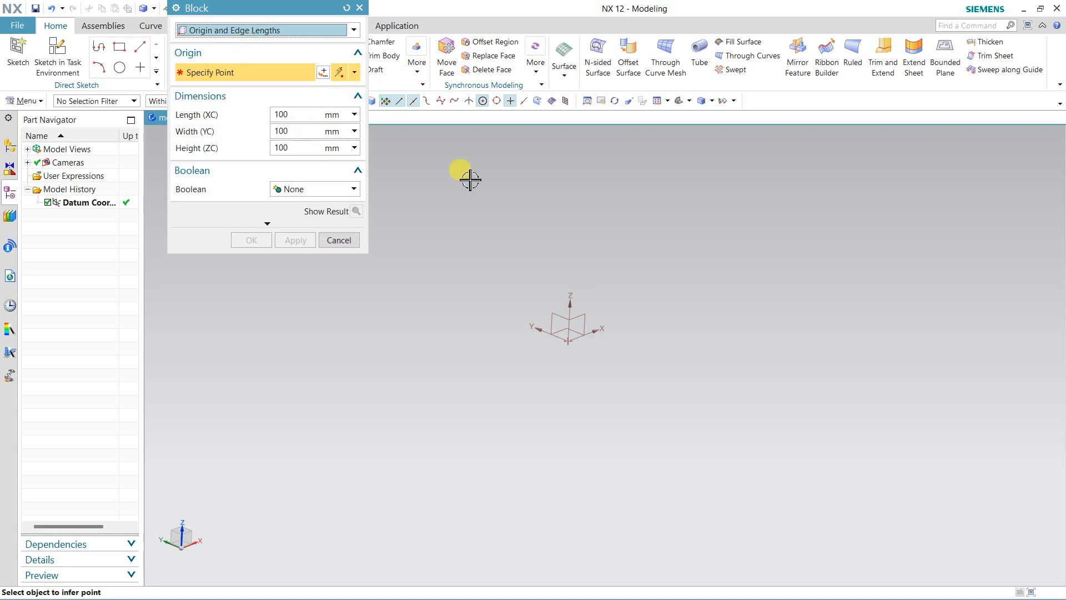
{"action": "left_click", "coordinate": [568, 341]}
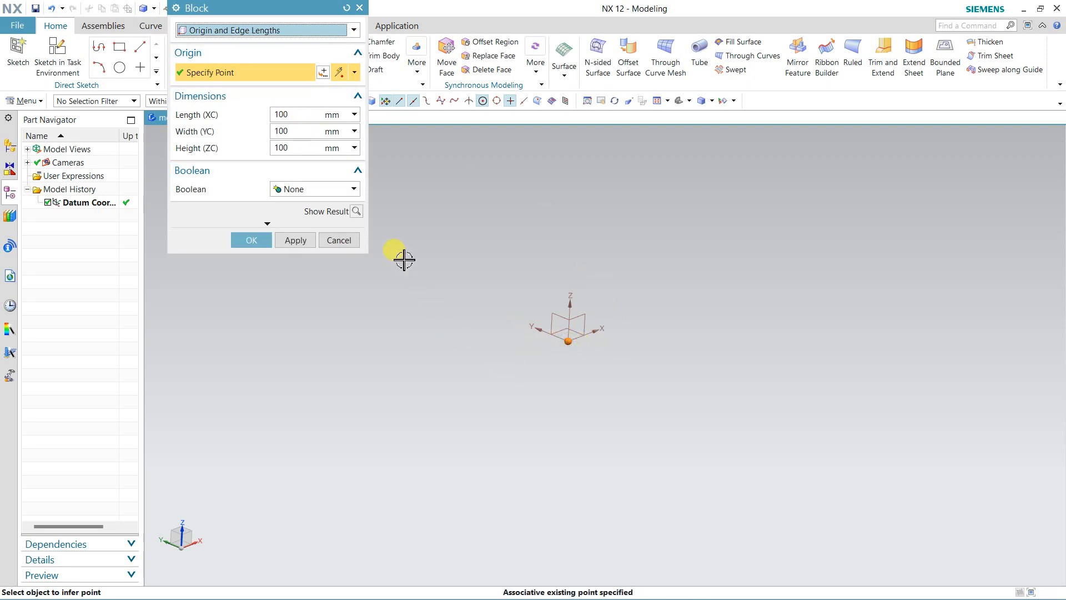
{"action": "left_click", "coordinate": [295, 115]}
{"action": "double_click", "coordinate": [301, 149]}
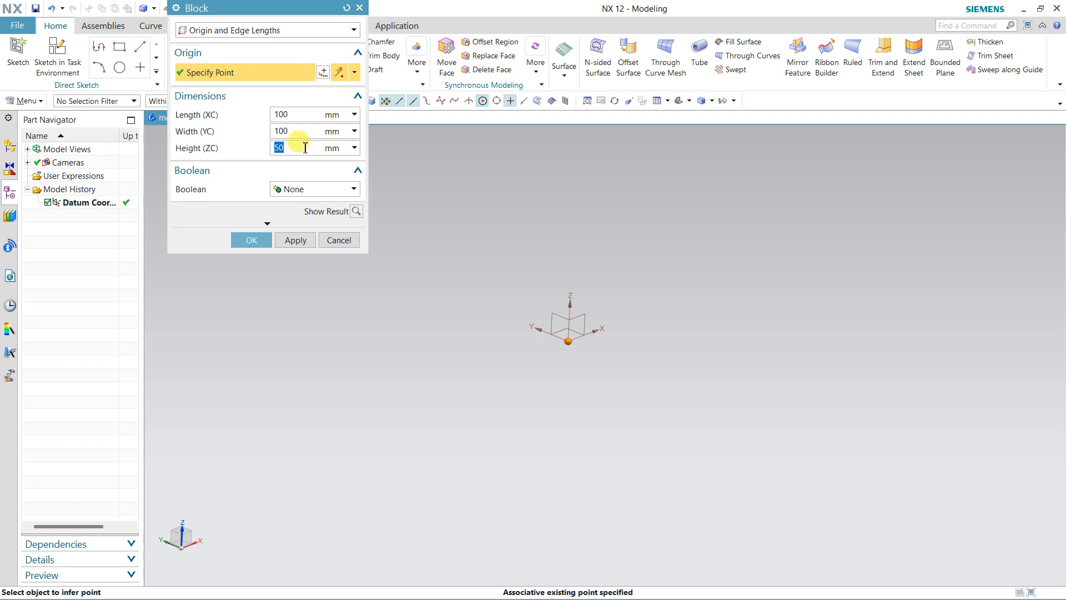
{"action": "left_click", "coordinate": [249, 240]}
{"action": "key", "text": "ctrl+f"}
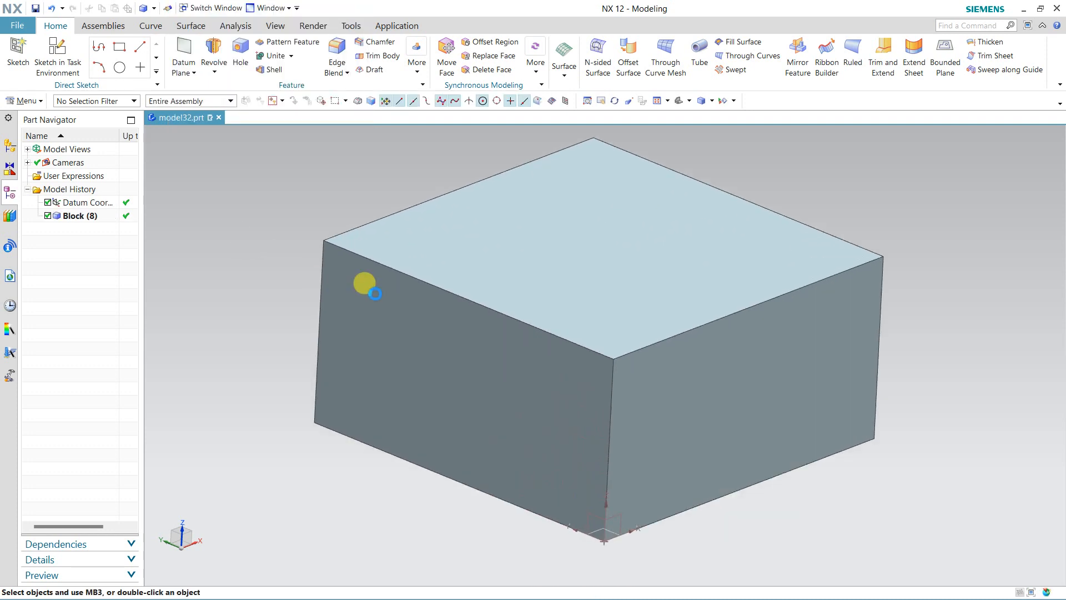
{"action": "middle_click_drag", "start_coordinate": [386, 278], "coordinate": [377, 285]}
{"action": "scroll", "coordinate": [383, 267], "scroll_direction": "down", "scroll_amount": 1}
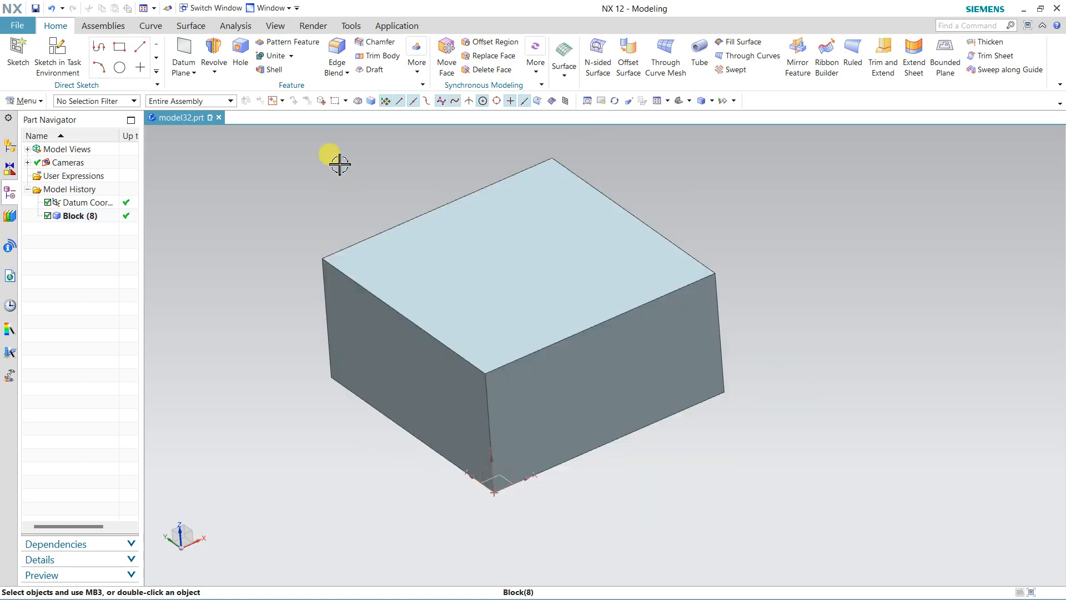
Start a General Hole on the block's top face, sketch four hole points, one near each corner, and finish the sketch.
{"action": "left_click", "coordinate": [241, 55]}
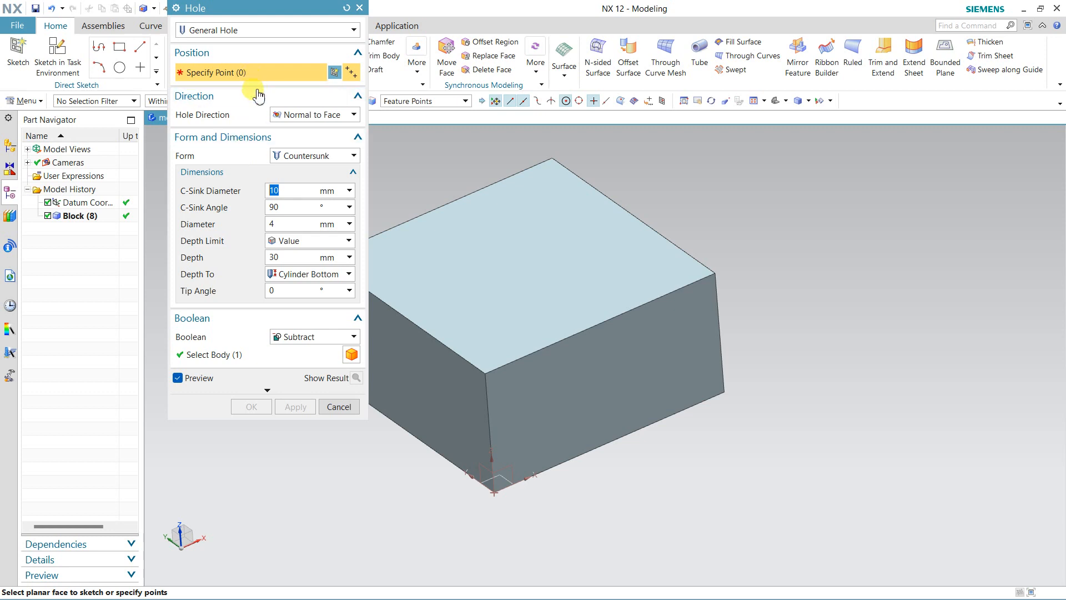
{"action": "left_click", "coordinate": [416, 266]}
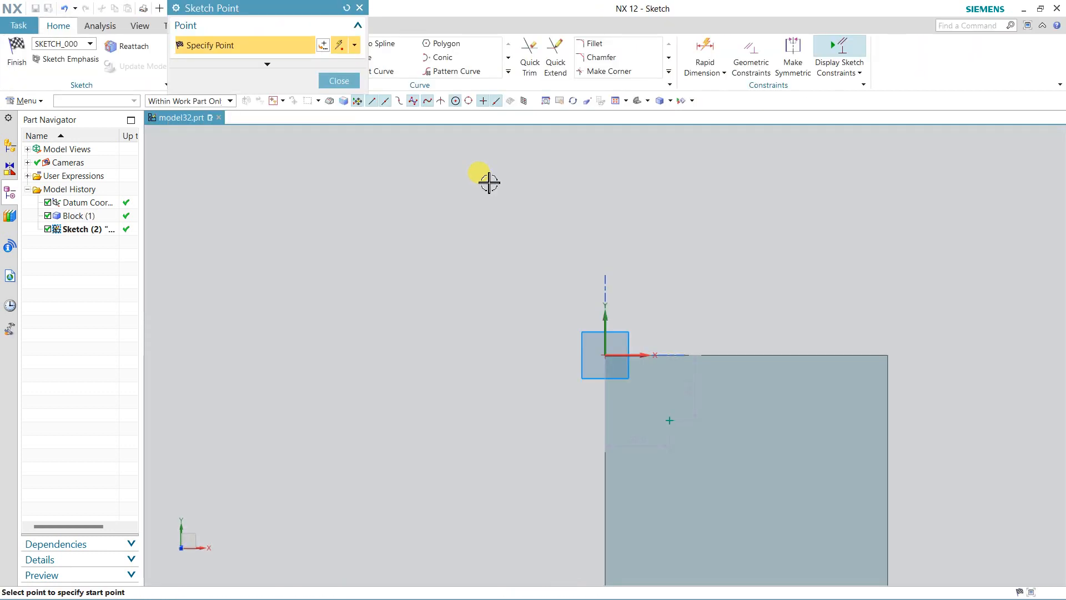
{"action": "scroll", "coordinate": [486, 191], "scroll_direction": "down", "scroll_amount": 2}
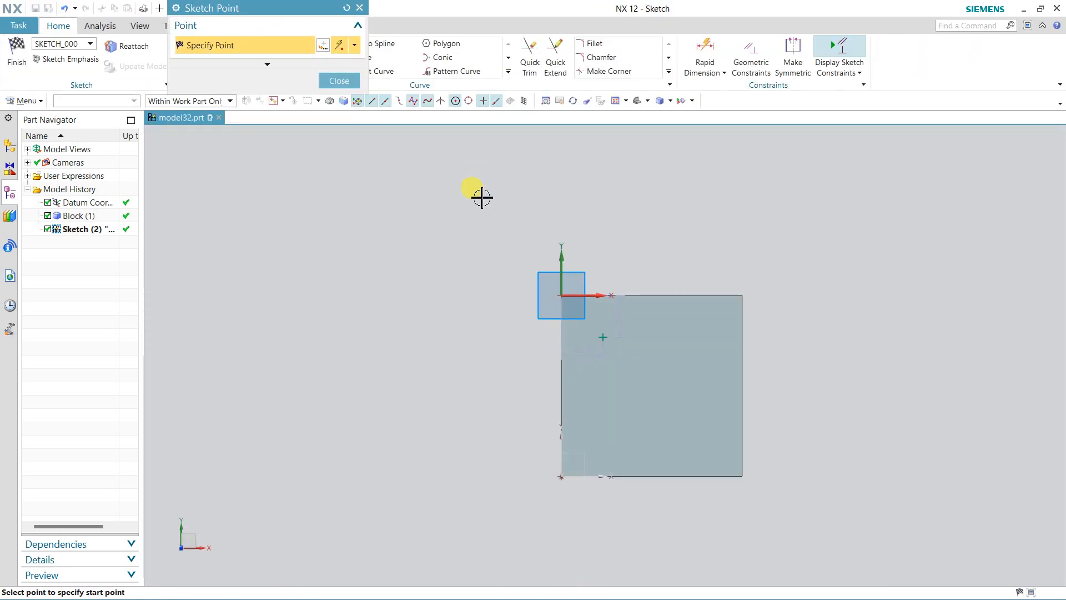
{"action": "left_click", "coordinate": [699, 343]}
{"action": "left_click", "coordinate": [695, 430]}
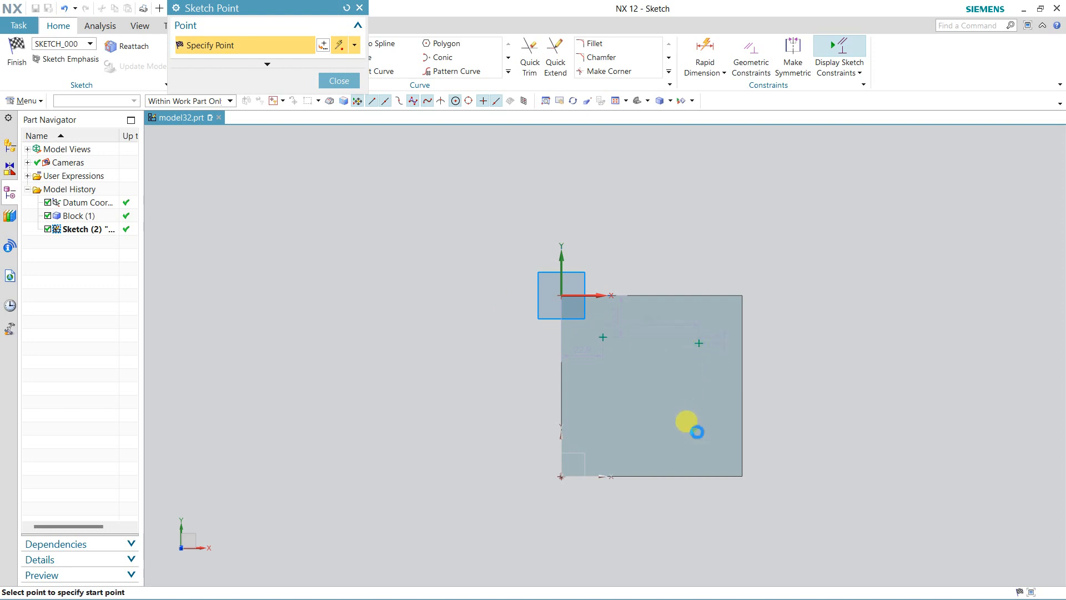
{"action": "left_click", "coordinate": [607, 431]}
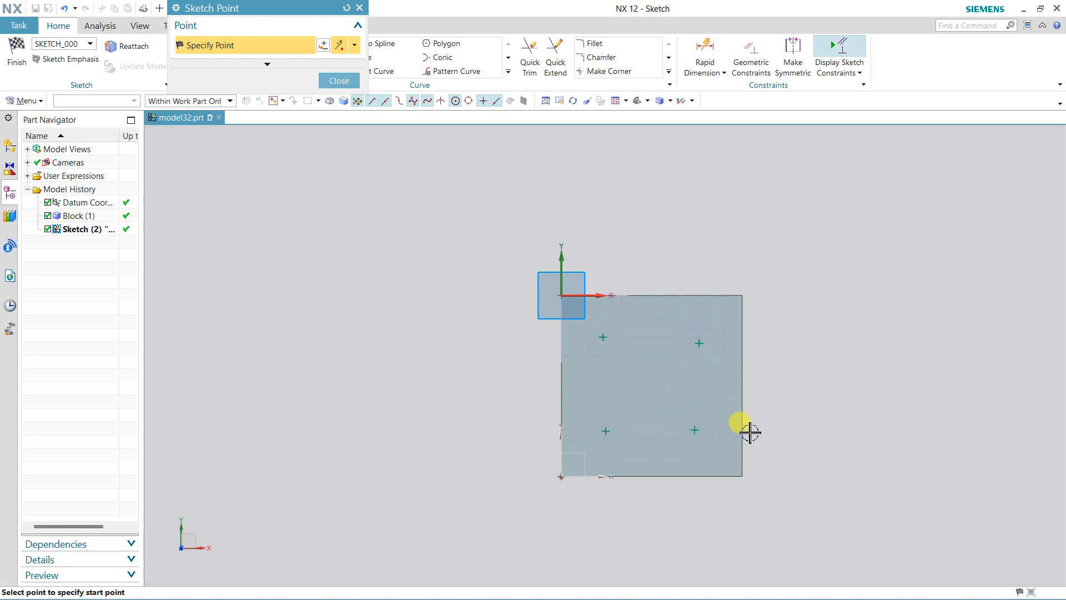
{"action": "scroll", "coordinate": [751, 425], "scroll_direction": "up", "scroll_amount": 2}
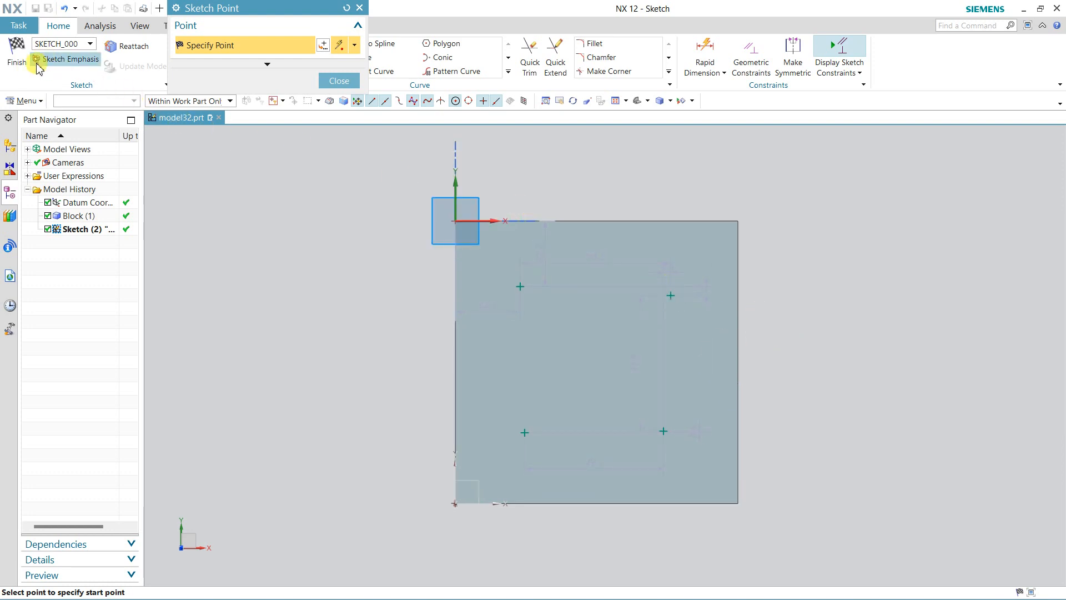
{"action": "left_click", "coordinate": [16, 65]}
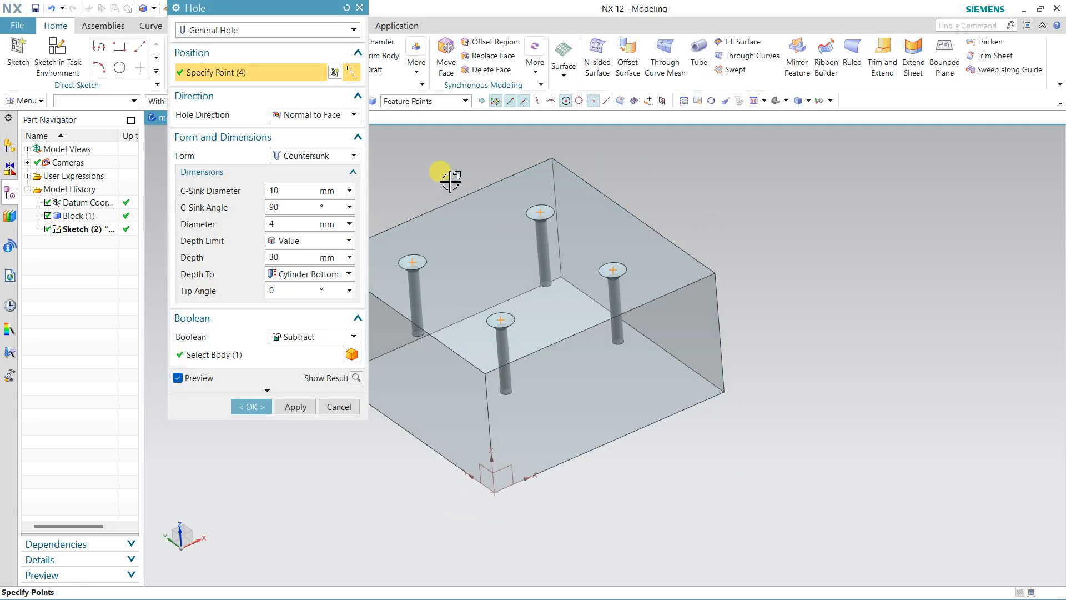
Keep the hole direction Normal to Face and change the form of the four holes to Simple.
{"action": "middle_click_drag", "start_coordinate": [424, 179], "coordinate": [481, 207], "text": "shift"}
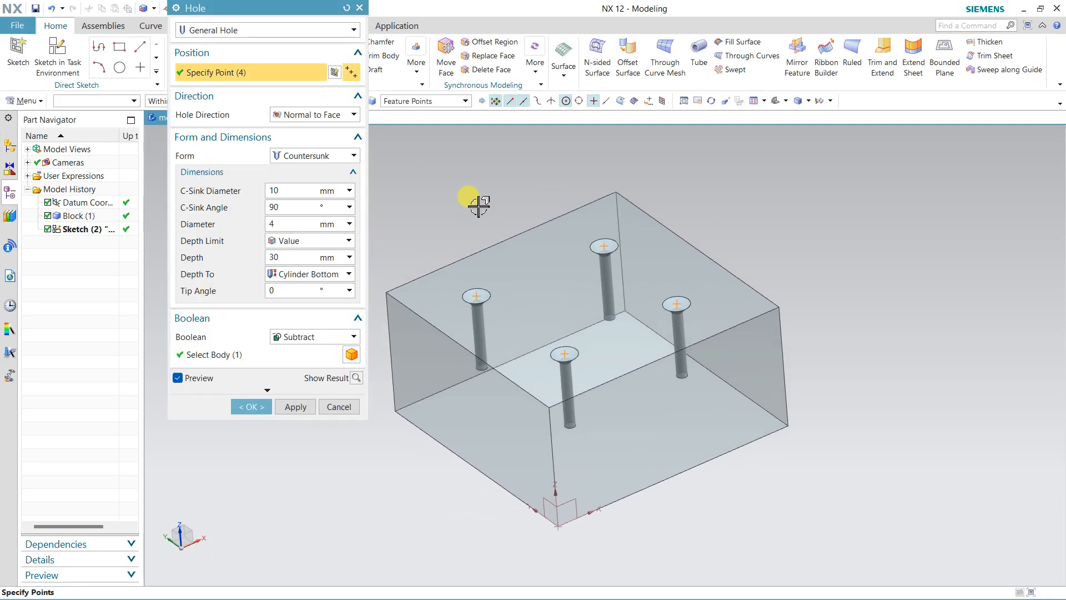
{"action": "left_click", "coordinate": [306, 115]}
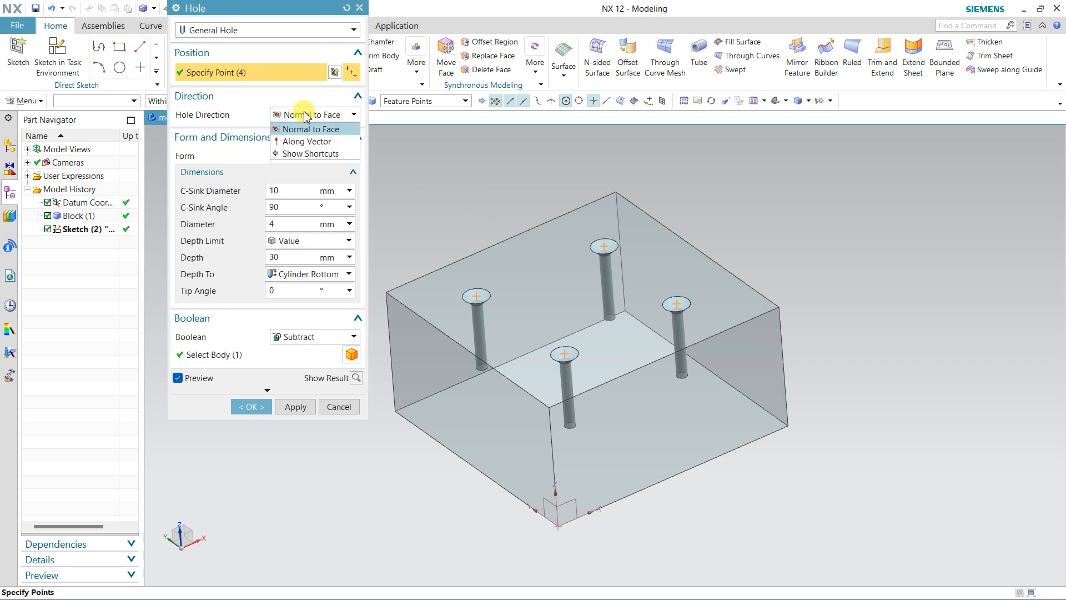
{"action": "left_click", "coordinate": [306, 115]}
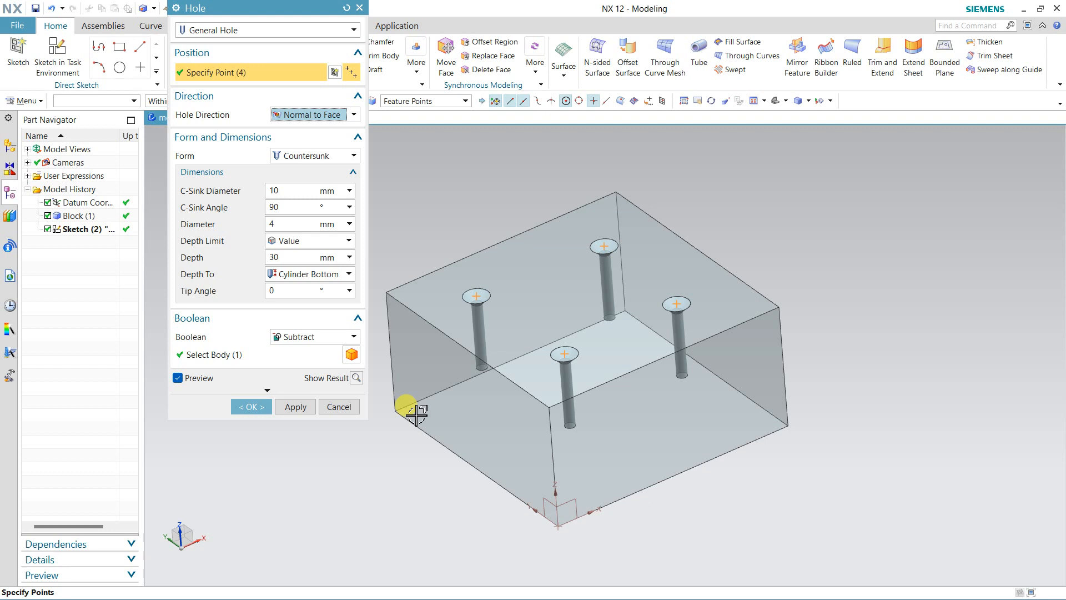
{"action": "middle_click_drag", "start_coordinate": [483, 291], "coordinate": [484, 250]}
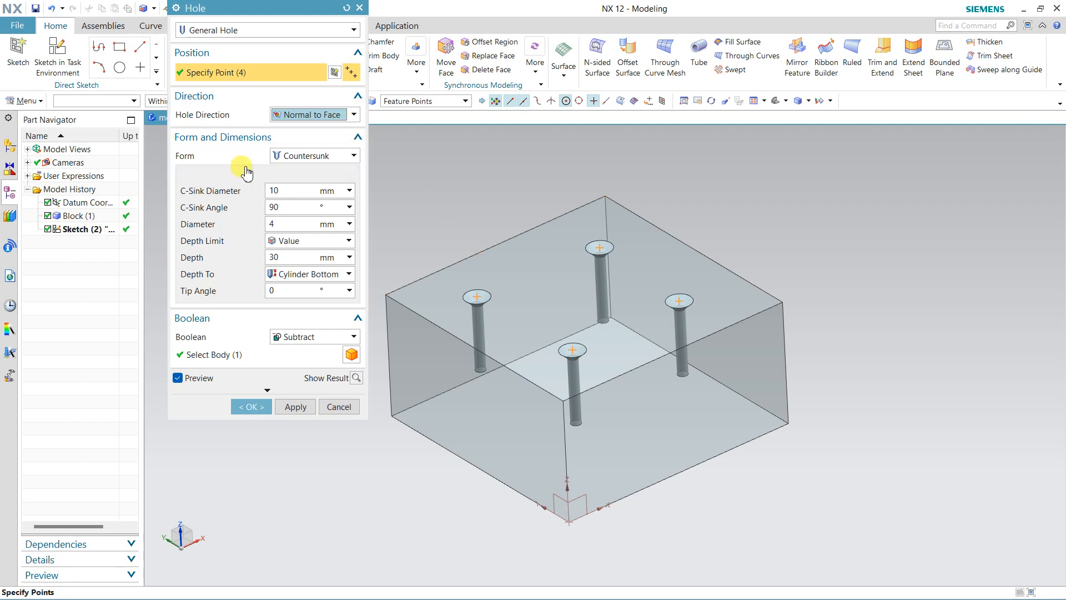
{"action": "left_click", "coordinate": [322, 156]}
{"action": "left_click", "coordinate": [317, 172]}
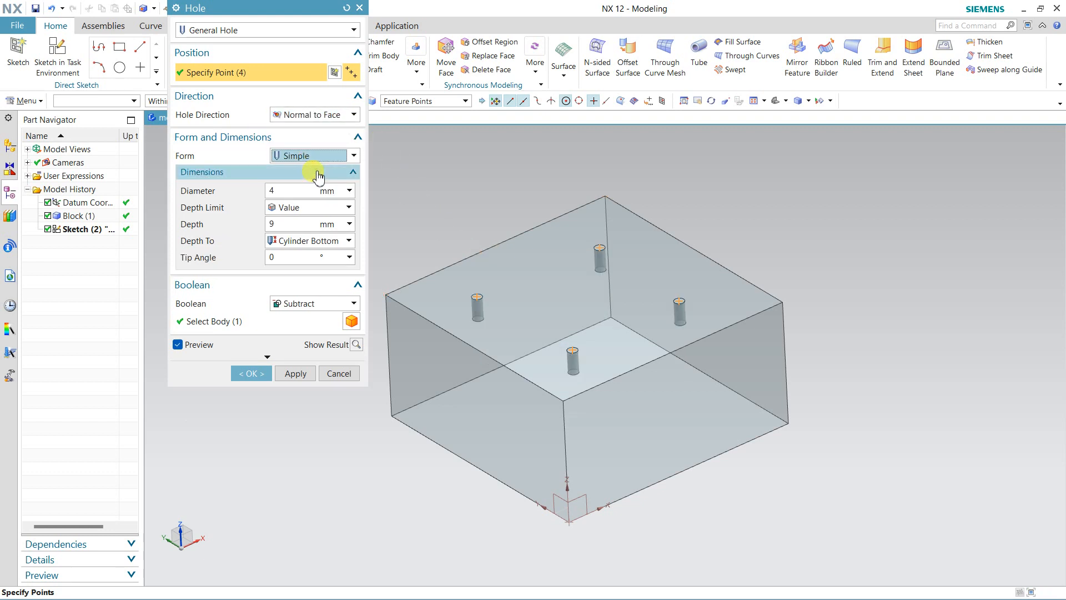
{"action": "middle_click_drag", "start_coordinate": [474, 220], "coordinate": [482, 221]}
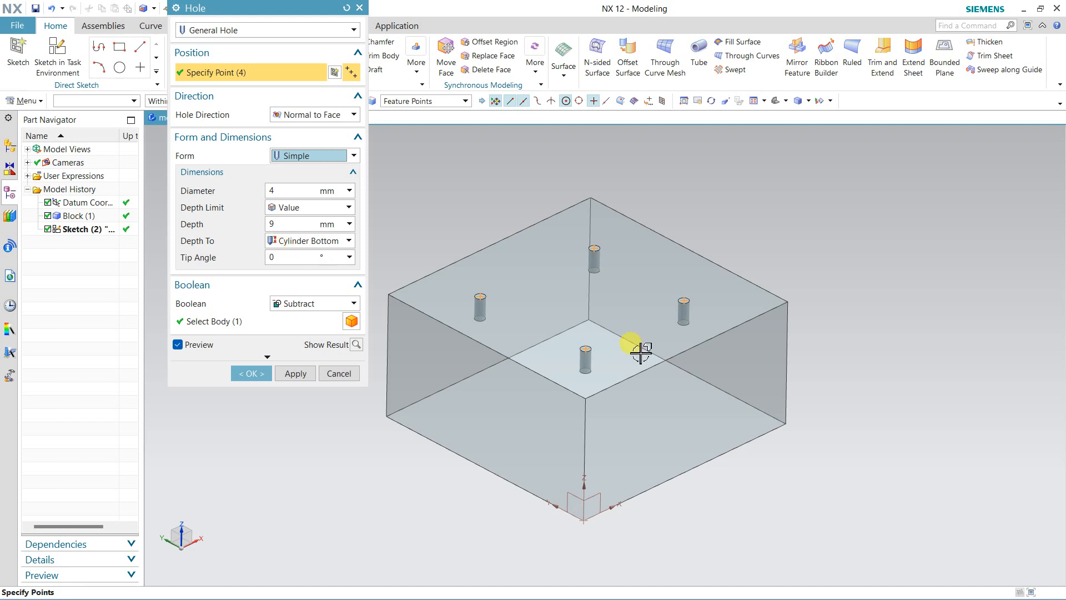
Measure the depth of the four simple holes to the Cone Tip and set their tip angle to 118°.
{"action": "middle_click_drag", "start_coordinate": [633, 316], "coordinate": [635, 309]}
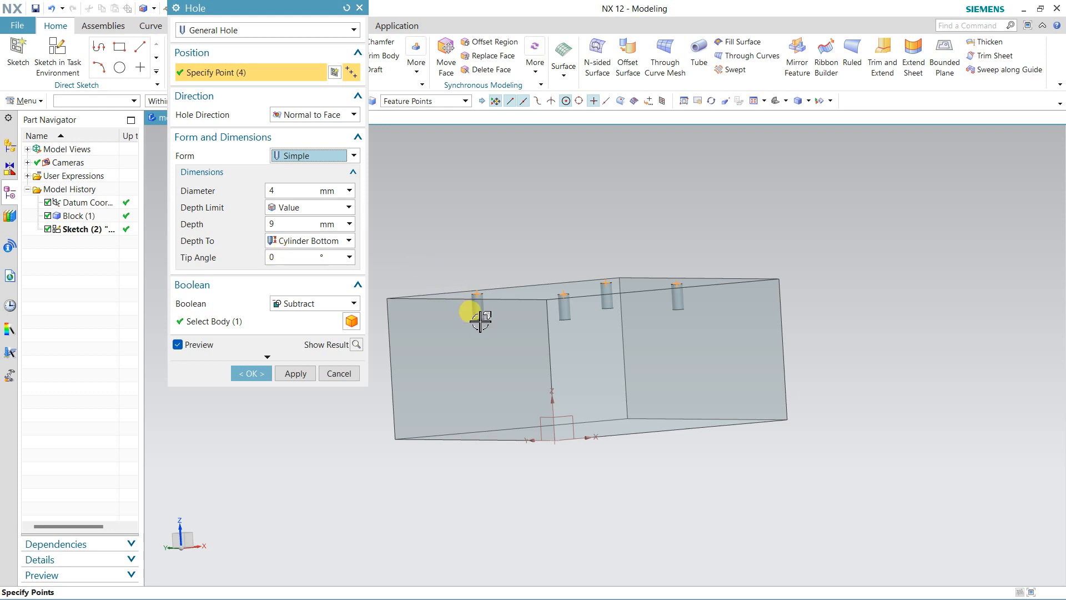
{"action": "scroll", "coordinate": [471, 297], "scroll_direction": "up", "scroll_amount": 3}
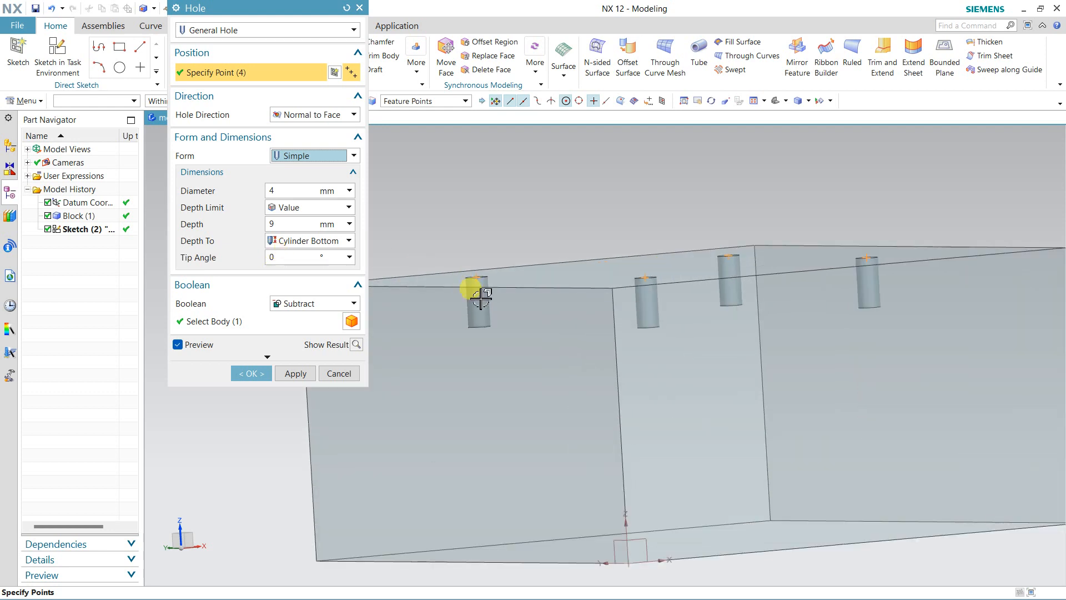
{"action": "left_click", "coordinate": [289, 241]}
{"action": "left_click", "coordinate": [295, 268]}
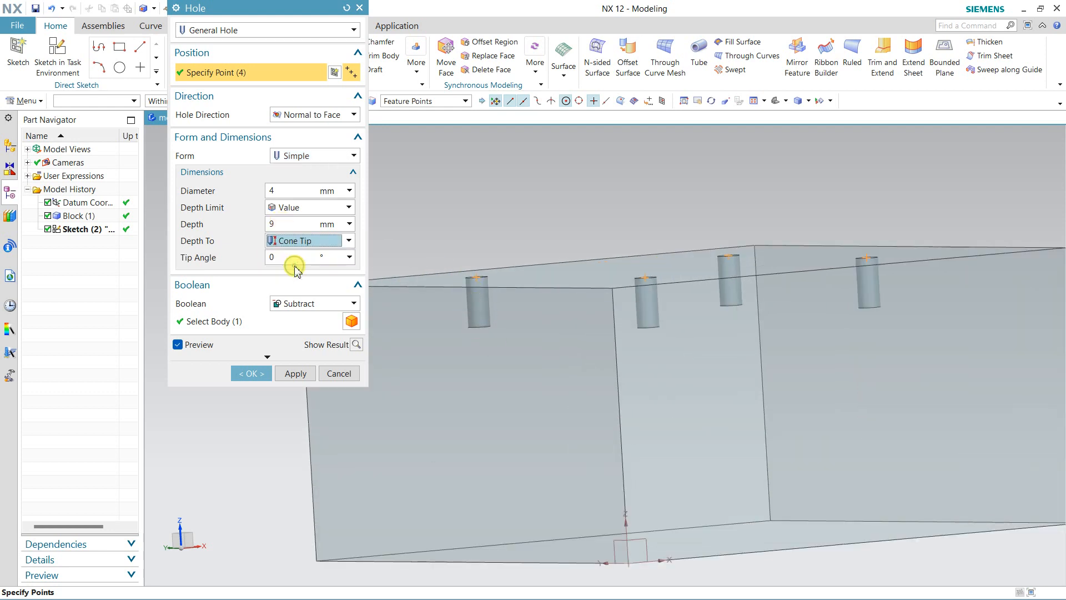
{"action": "left_click", "coordinate": [293, 258]}
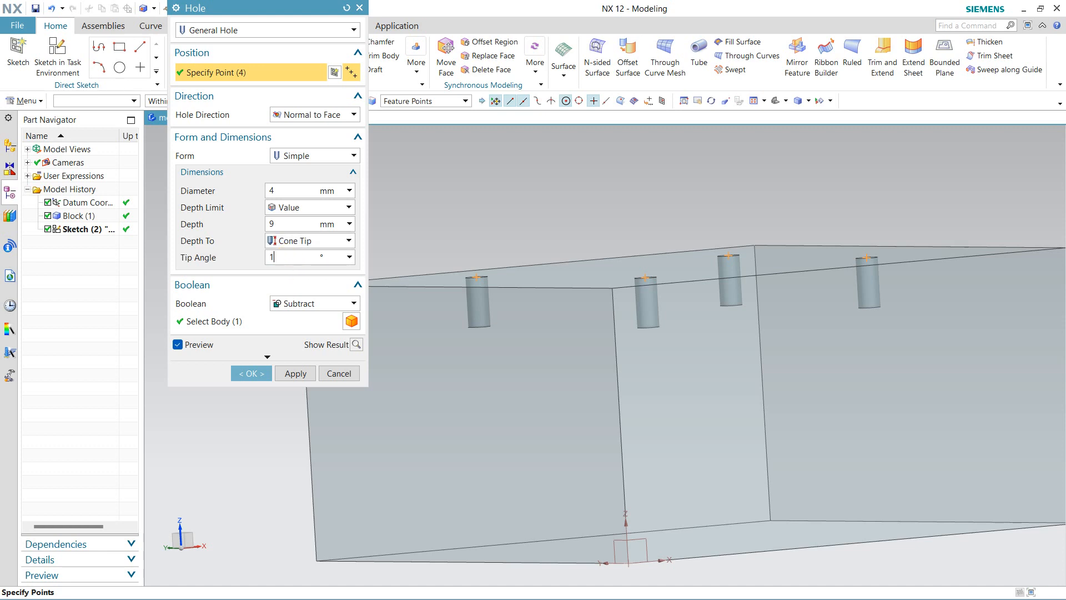
{"action": "left_click", "coordinate": [283, 224]}
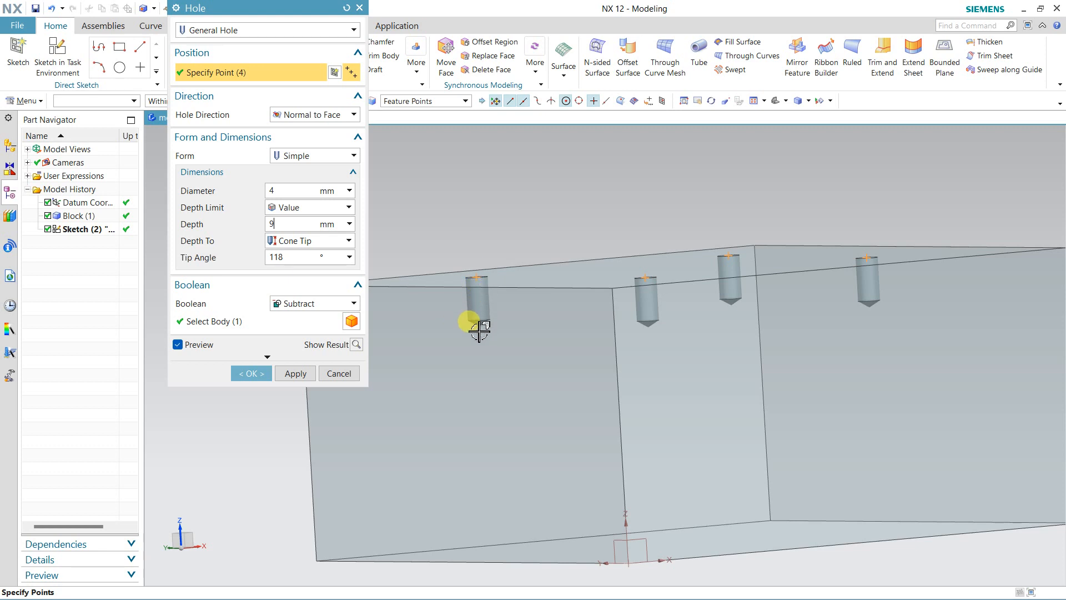
Change the Depth To reference of the four simple holes to Cylinder Bottom.
{"action": "left_click", "coordinate": [277, 224]}
{"action": "left_click", "coordinate": [288, 239]}
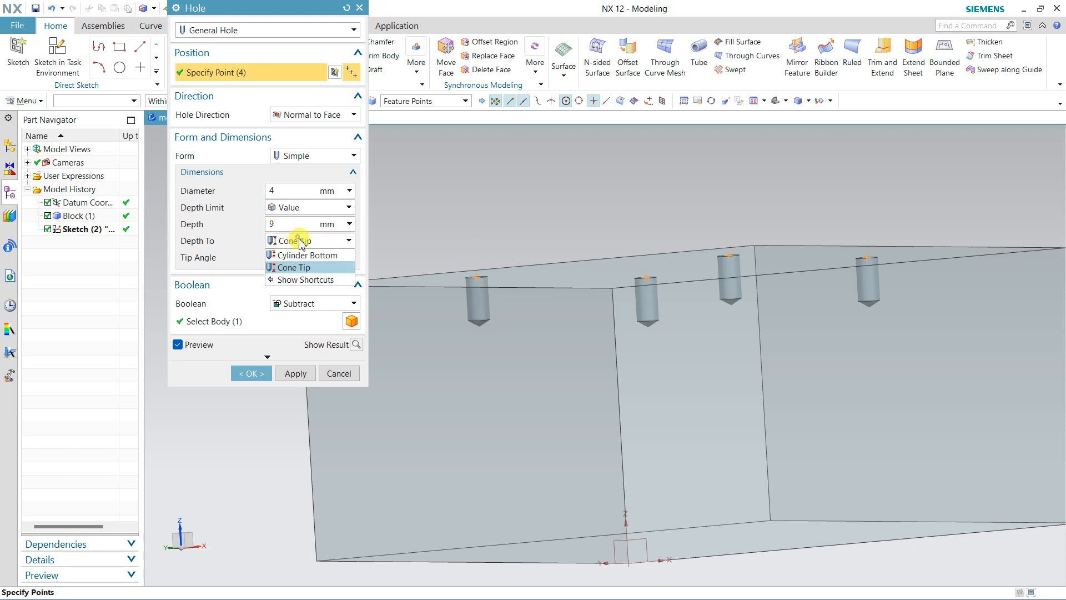
{"action": "left_click", "coordinate": [303, 253]}
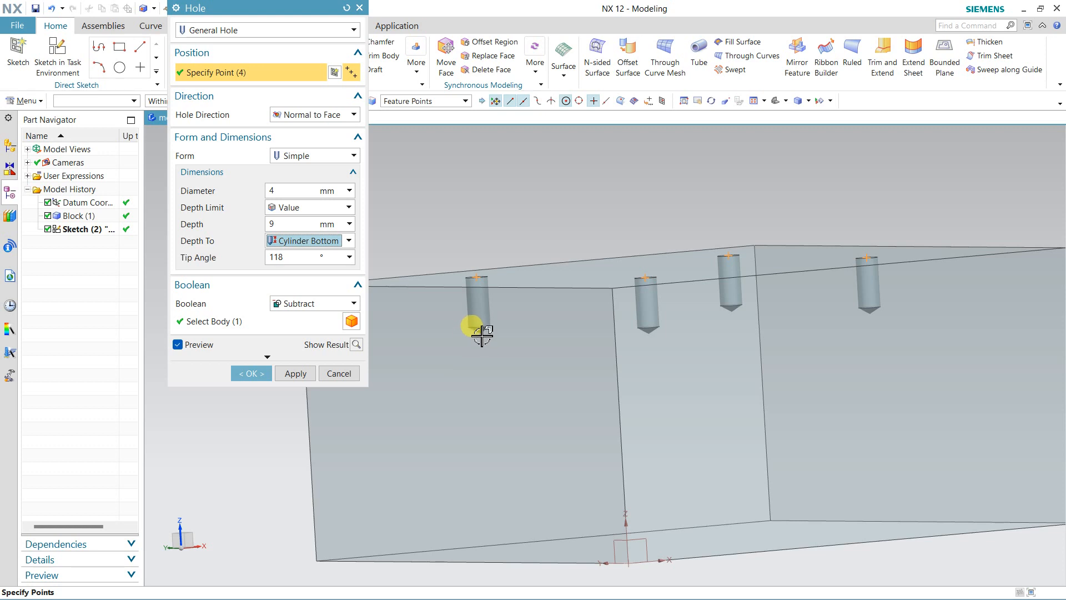
{"action": "middle_click_drag", "start_coordinate": [519, 205], "coordinate": [528, 228]}
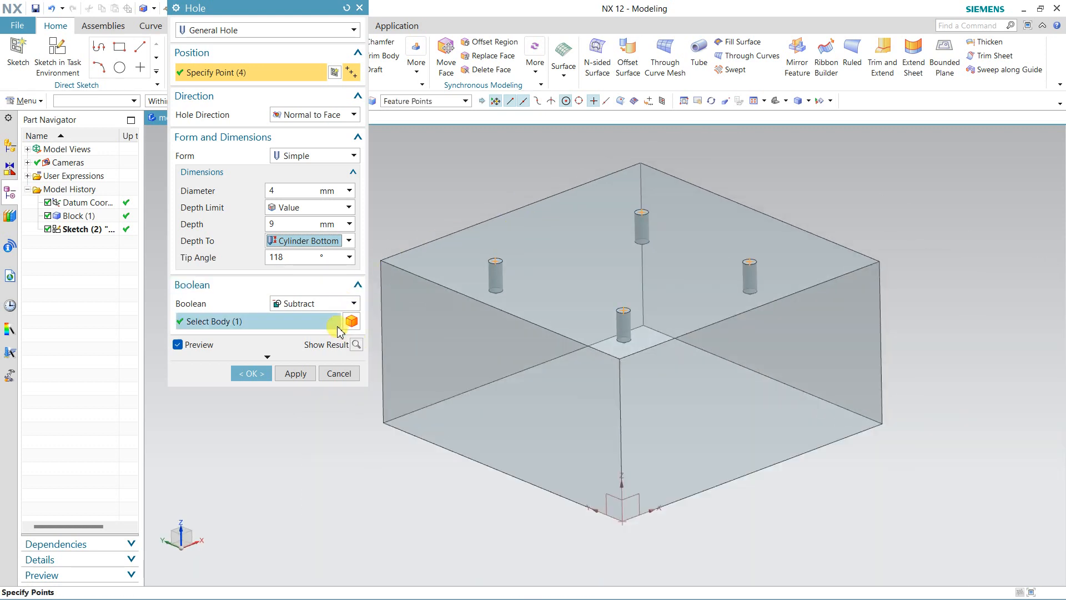
Show the result of subtracting the four simple holes from the block, and undo that result.
{"action": "left_click", "coordinate": [356, 344]}
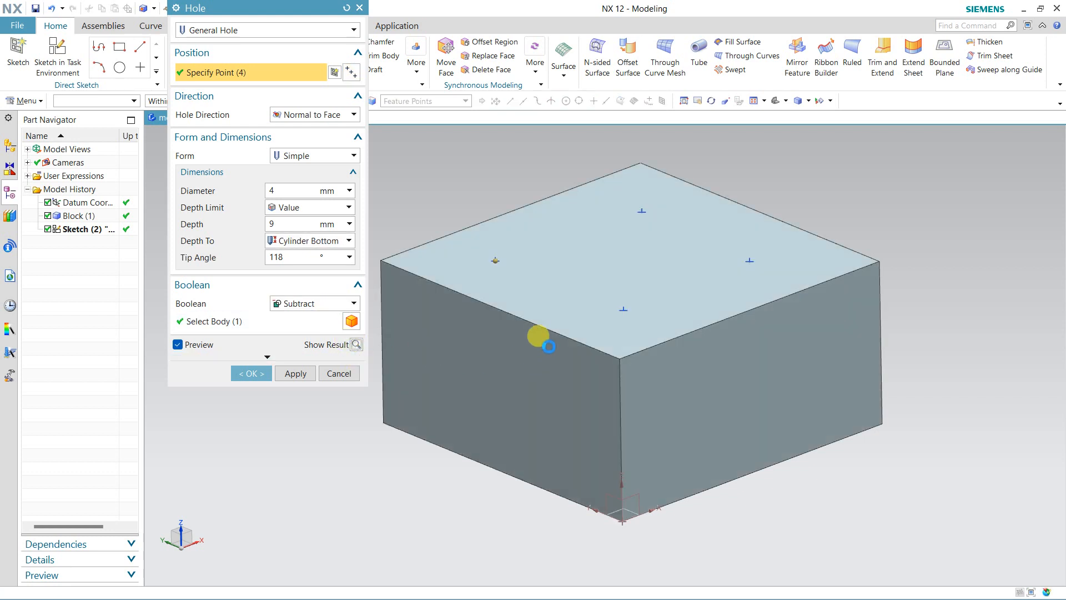
{"action": "mouse_move", "coordinate": [542, 303]}
{"action": "middle_mouse_down"}
{"action": "mouse_move", "coordinate": [555, 352]}
{"action": "mouse_move", "coordinate": [542, 313]}
{"action": "mouse_move", "coordinate": [543, 322]}
{"action": "middle_mouse_up"}
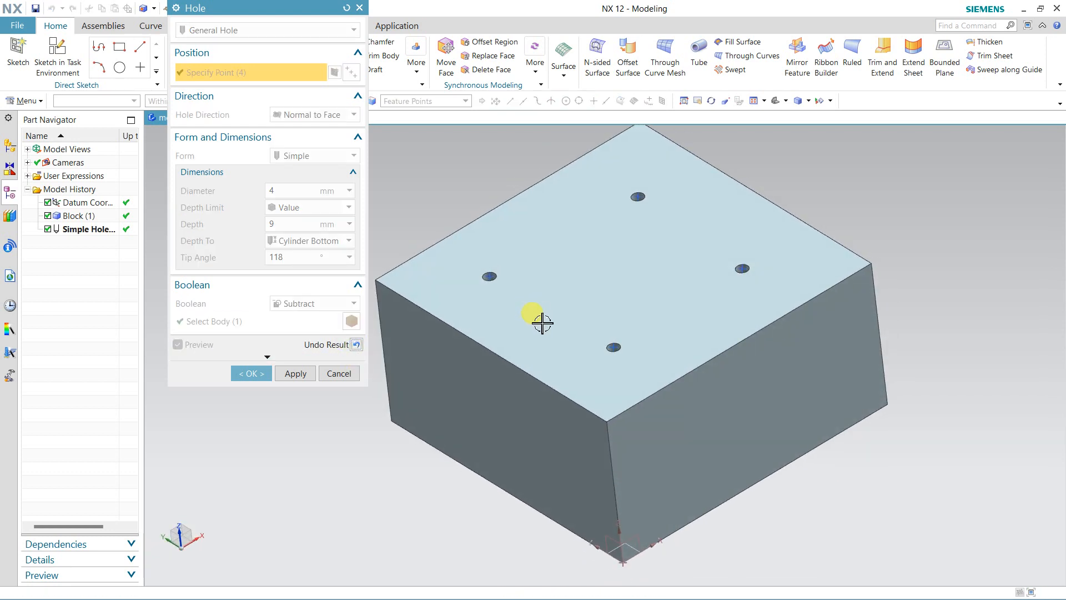
{"action": "left_click", "coordinate": [357, 345]}
Set the simple holes' Boolean to None, show the result on the block's top face, and undo that result.
{"action": "left_click", "coordinate": [311, 303]}
{"action": "left_click", "coordinate": [299, 317]}
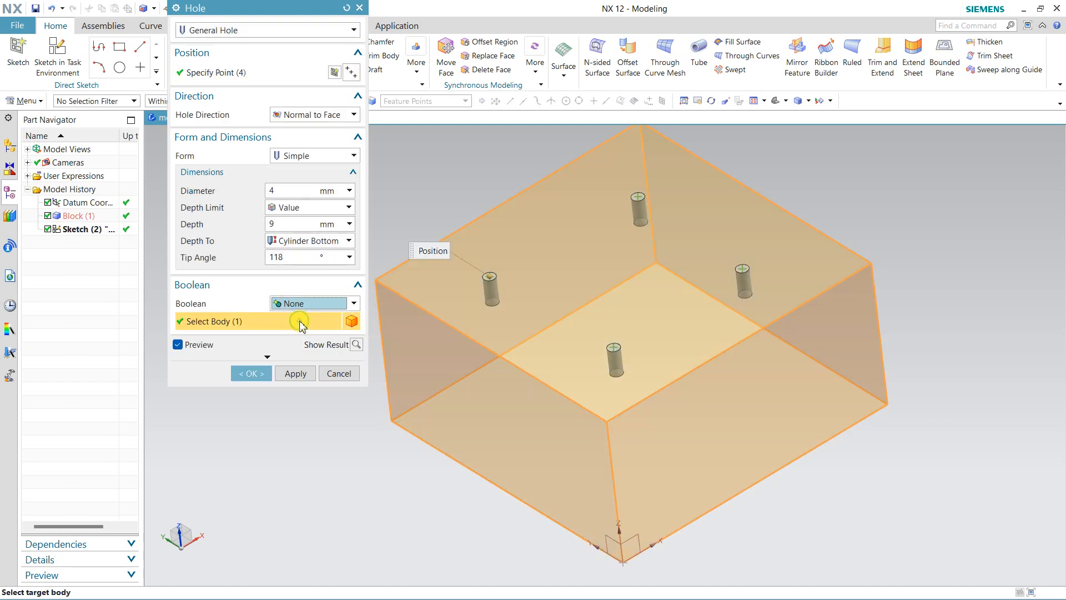
{"action": "left_click", "coordinate": [357, 345]}
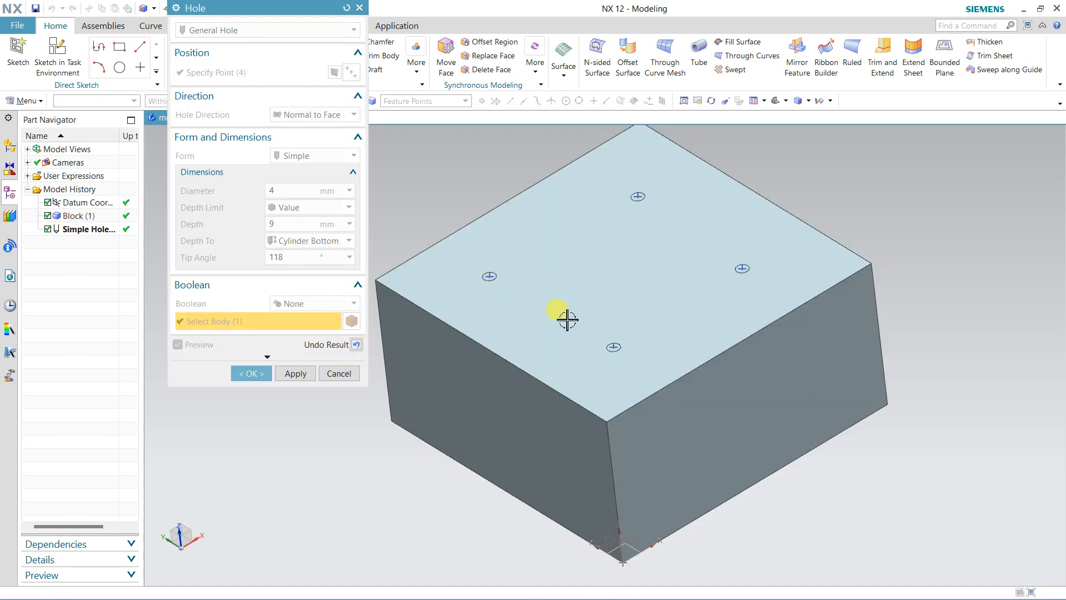
{"action": "middle_click_drag", "start_coordinate": [550, 354], "coordinate": [501, 300]}
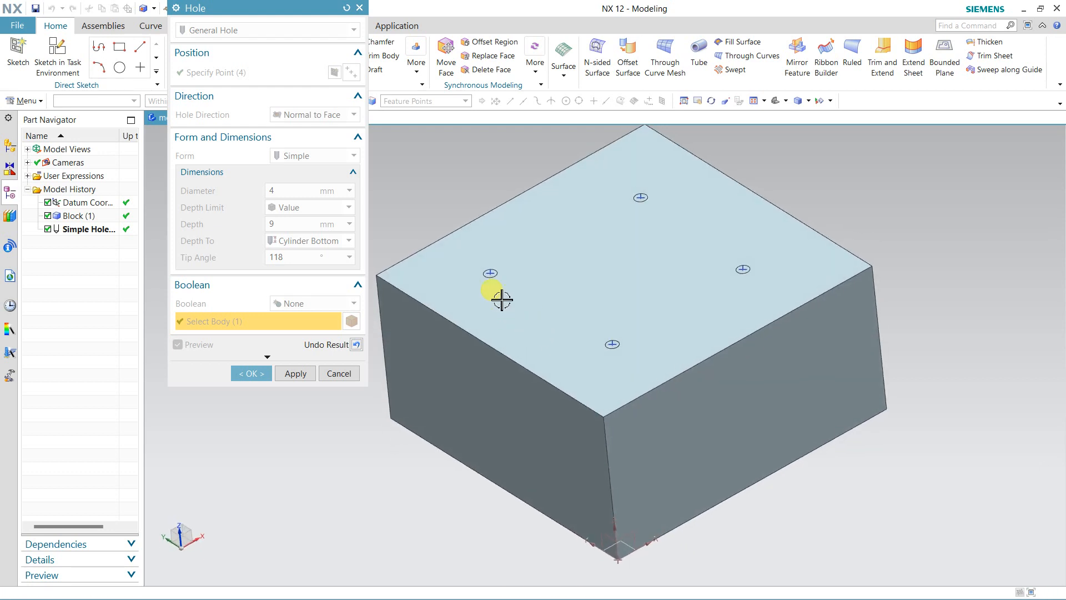
{"action": "scroll", "coordinate": [489, 283], "scroll_direction": "up", "scroll_amount": 3}
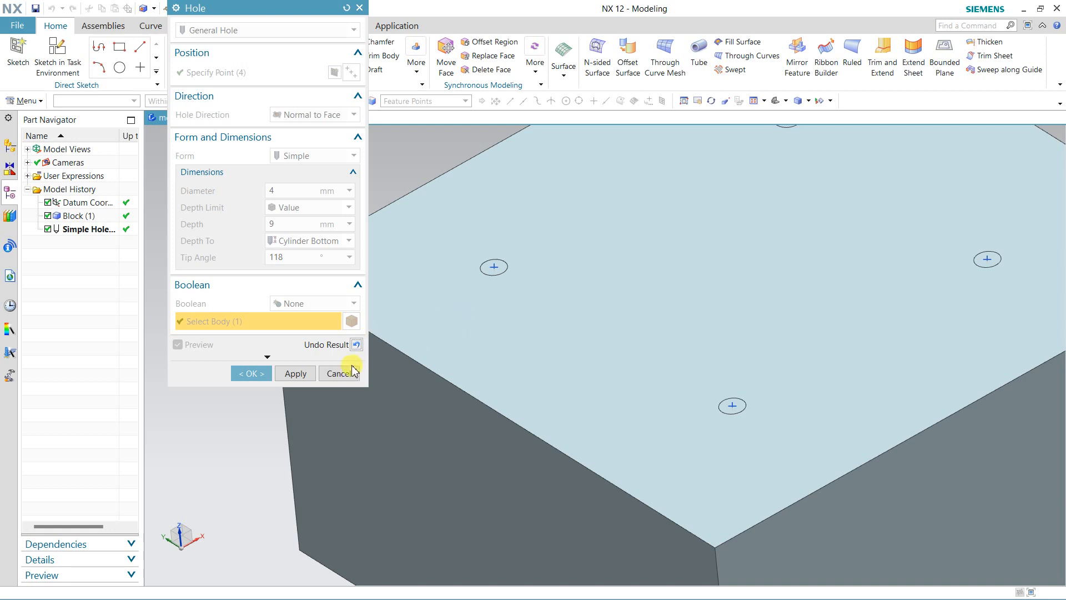
{"action": "left_click", "coordinate": [357, 347]}
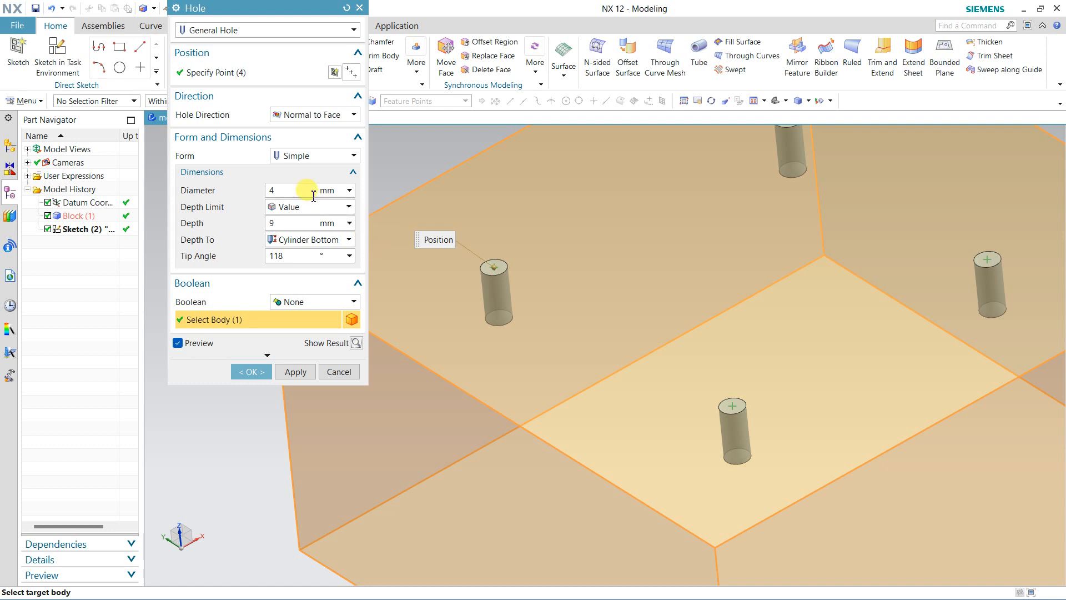
Preview the four holes with the Counterbored form.
{"action": "left_click", "coordinate": [325, 156]}
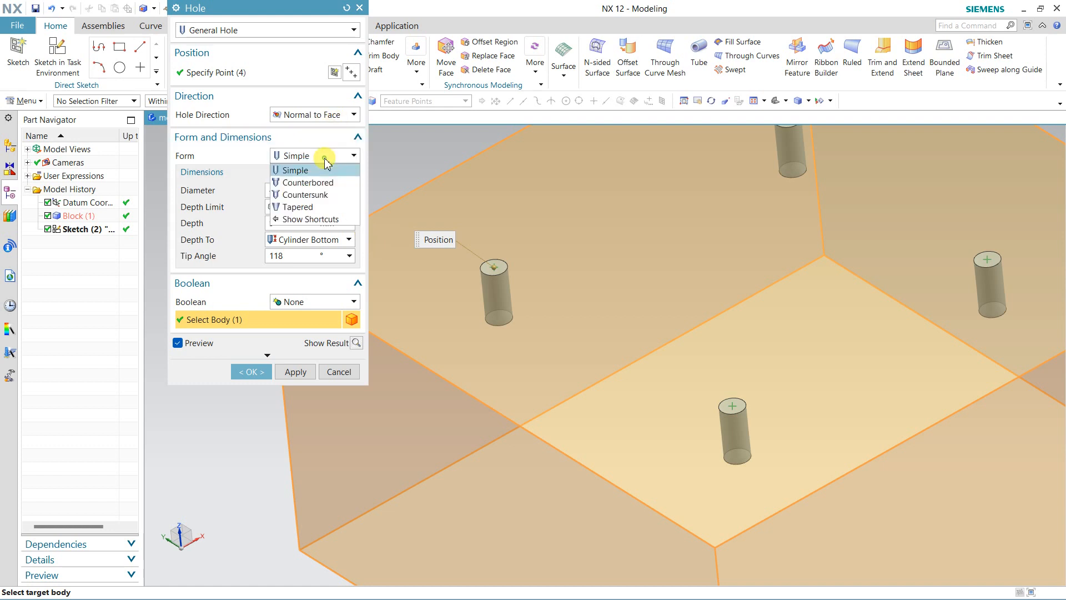
{"action": "left_click", "coordinate": [305, 182]}
{"action": "middle_click_drag", "start_coordinate": [562, 272], "coordinate": [547, 252]}
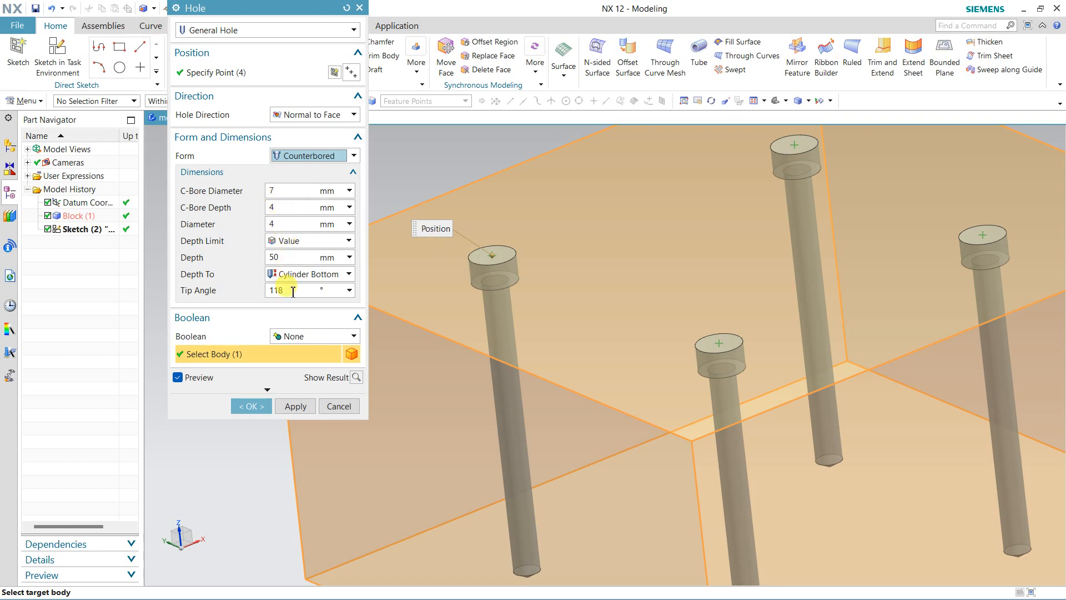
Change the holes' form to Countersunk, with a 15 mm C-Sink Diameter and an 8 mm hole diameter.
{"action": "left_click", "coordinate": [309, 158]}
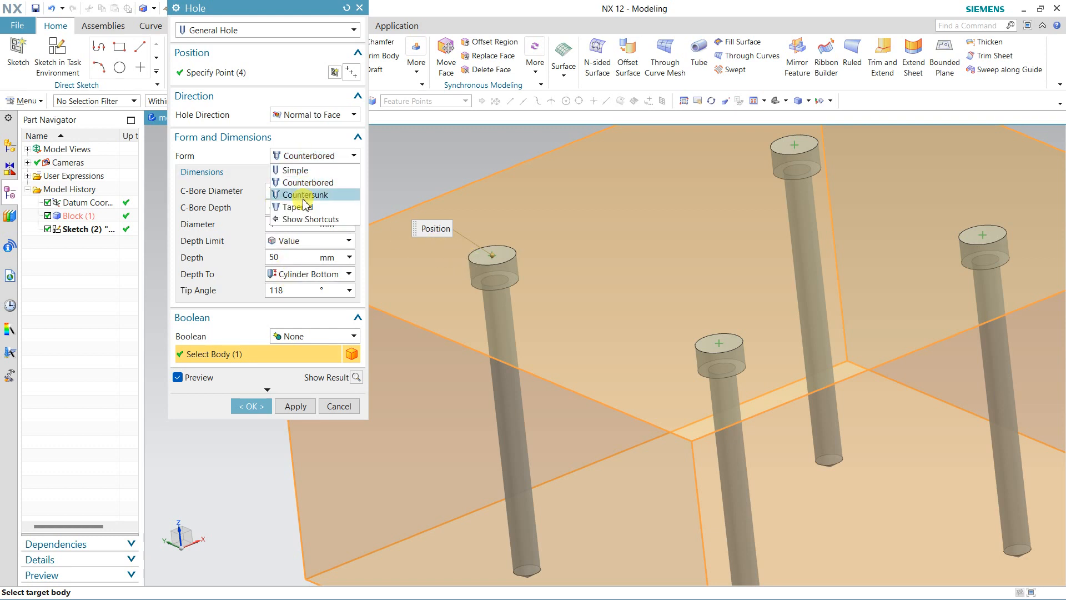
{"action": "left_click", "coordinate": [307, 195]}
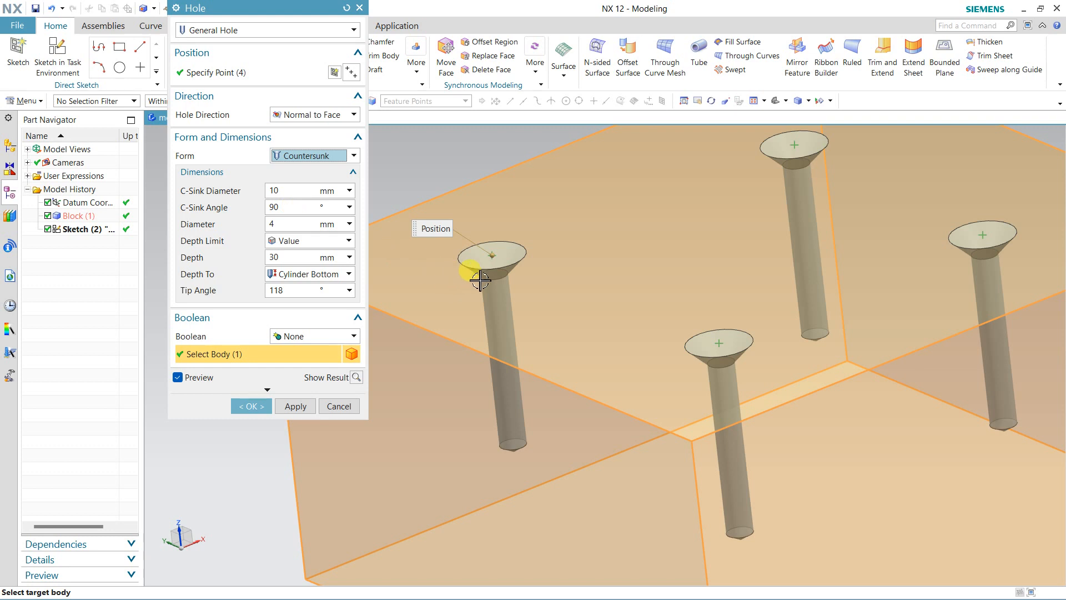
{"action": "left_click", "coordinate": [304, 206]}
{"action": "left_click", "coordinate": [305, 206]}
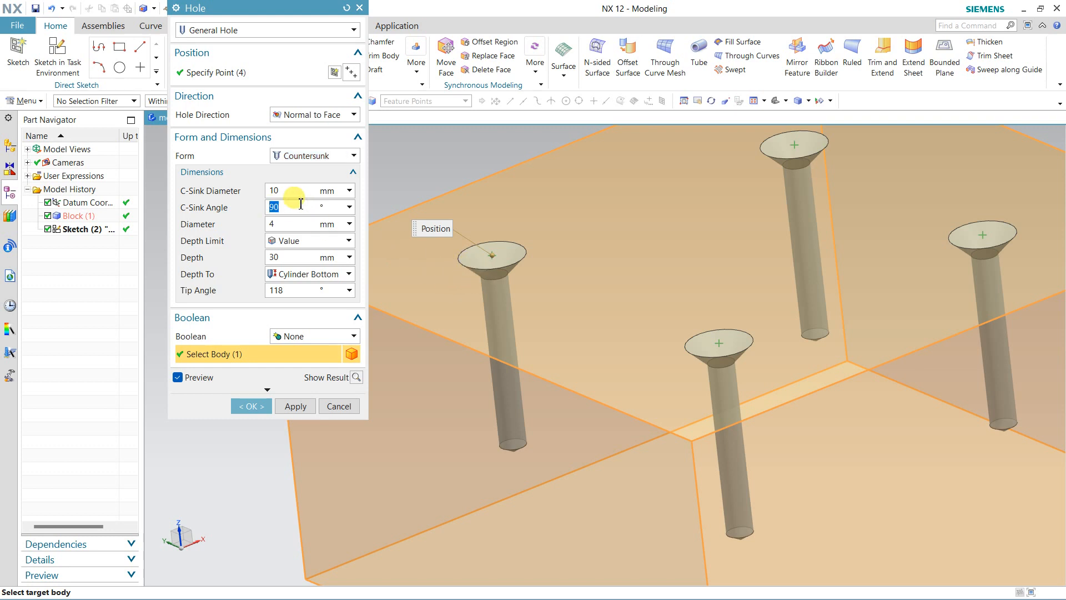
{"action": "left_click", "coordinate": [296, 189]}
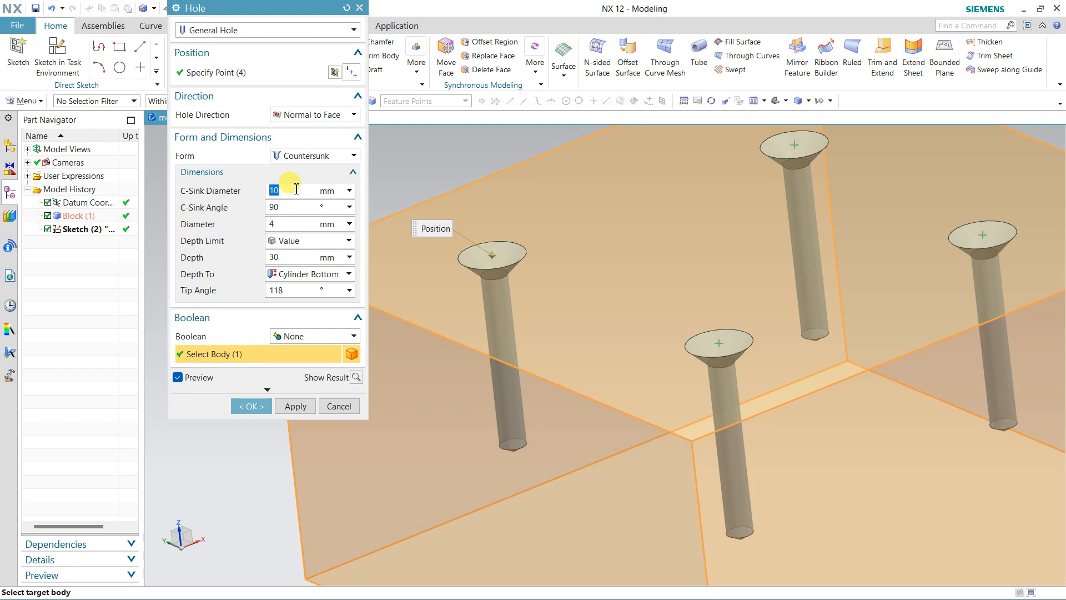
{"action": "left_click", "coordinate": [293, 223]}
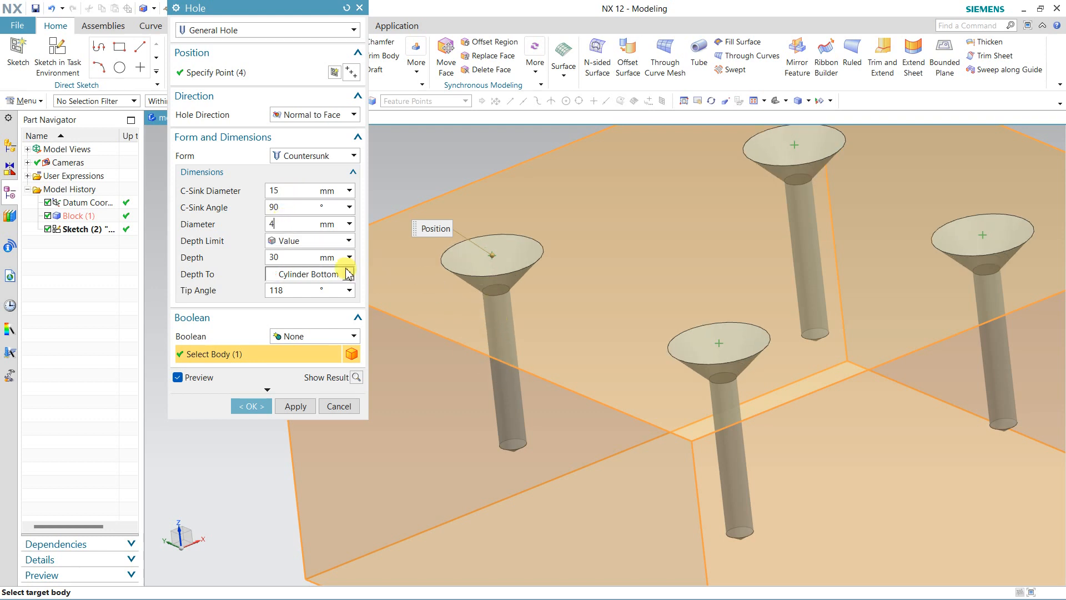
{"action": "double_click", "coordinate": [282, 225]}
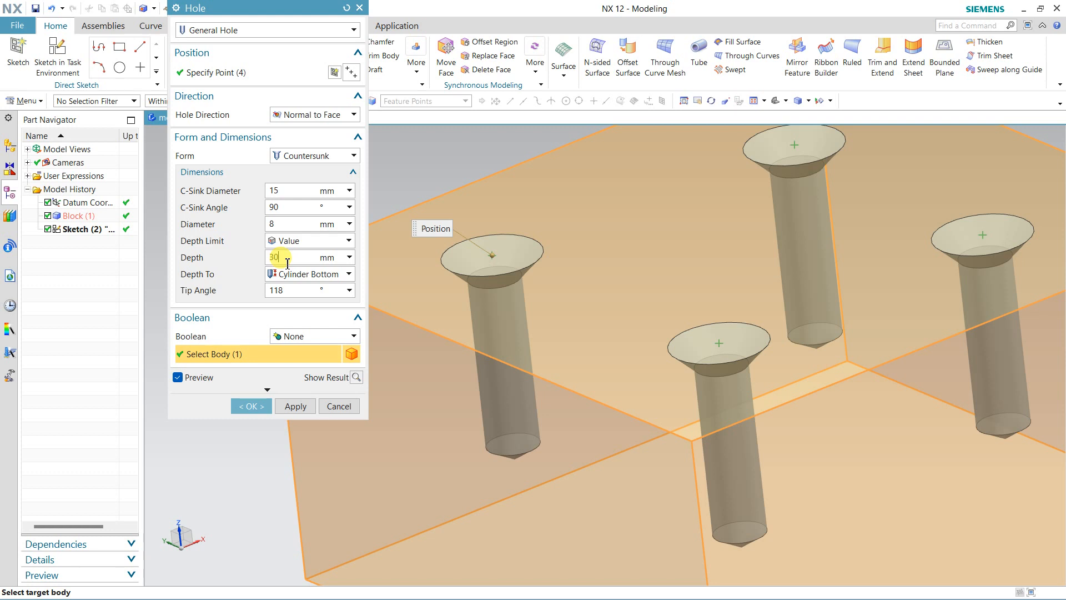
{"action": "scroll", "coordinate": [555, 326], "scroll_direction": "down", "scroll_amount": 2}
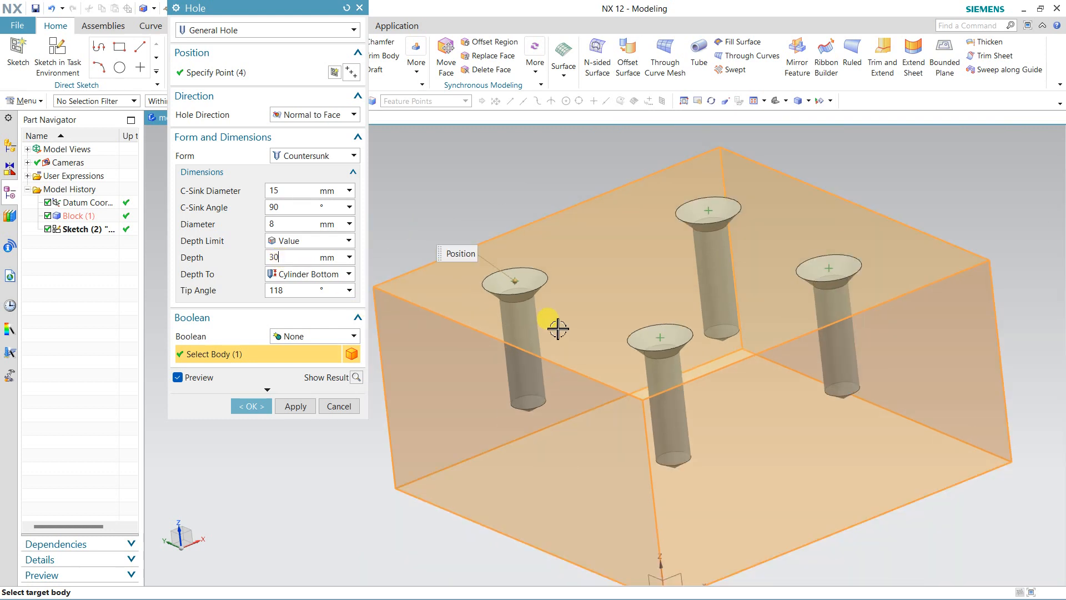
Set the countersunk holes' Depth Limit to Through Body, show the result, and undo that result.
{"action": "left_click", "coordinate": [312, 242]}
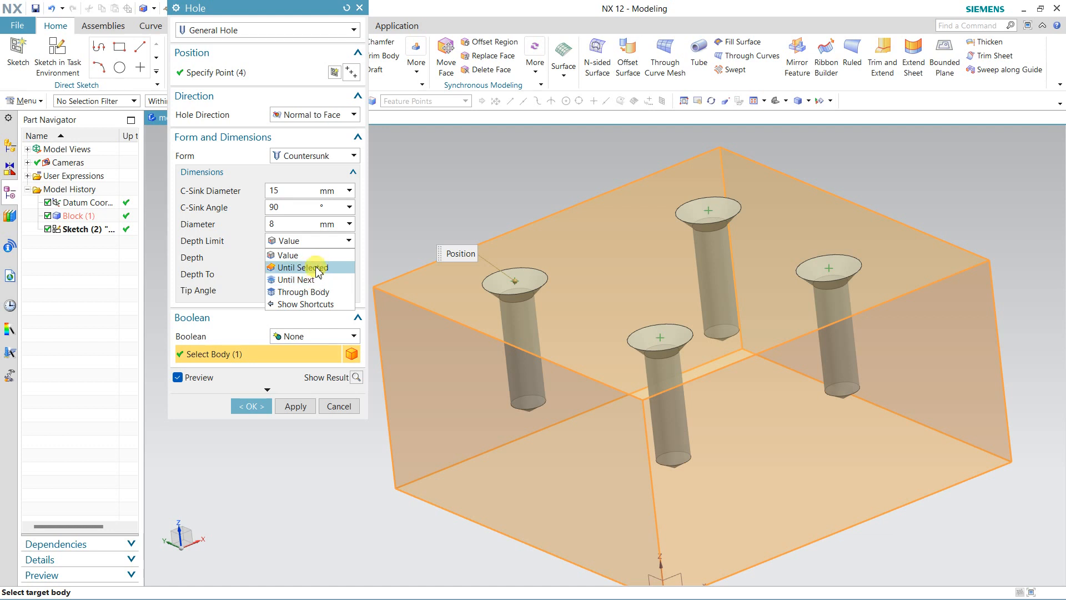
{"action": "left_click", "coordinate": [315, 295]}
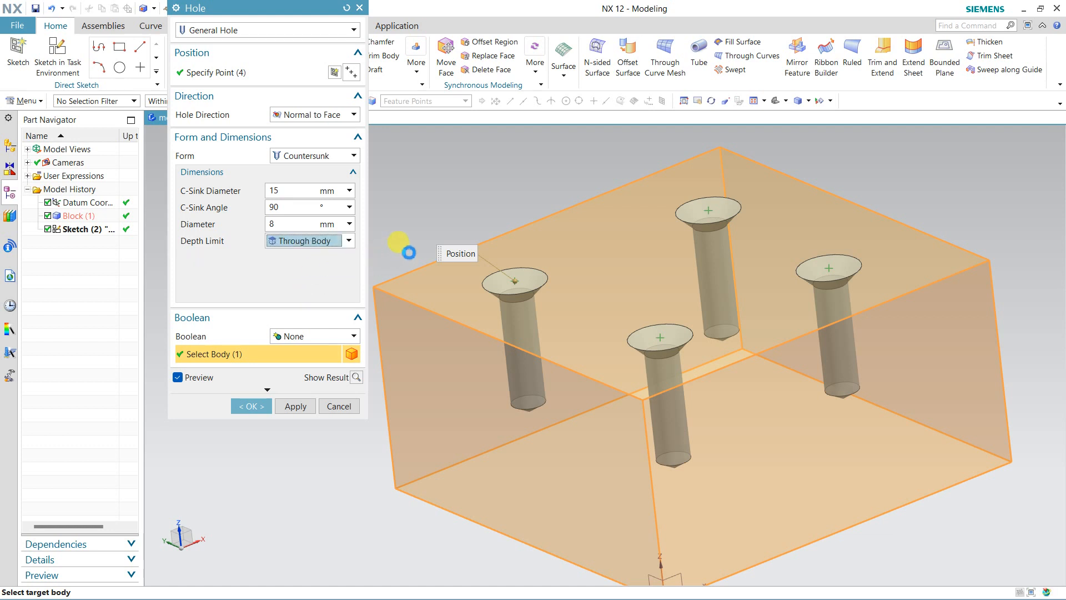
{"action": "left_click", "coordinate": [358, 329]}
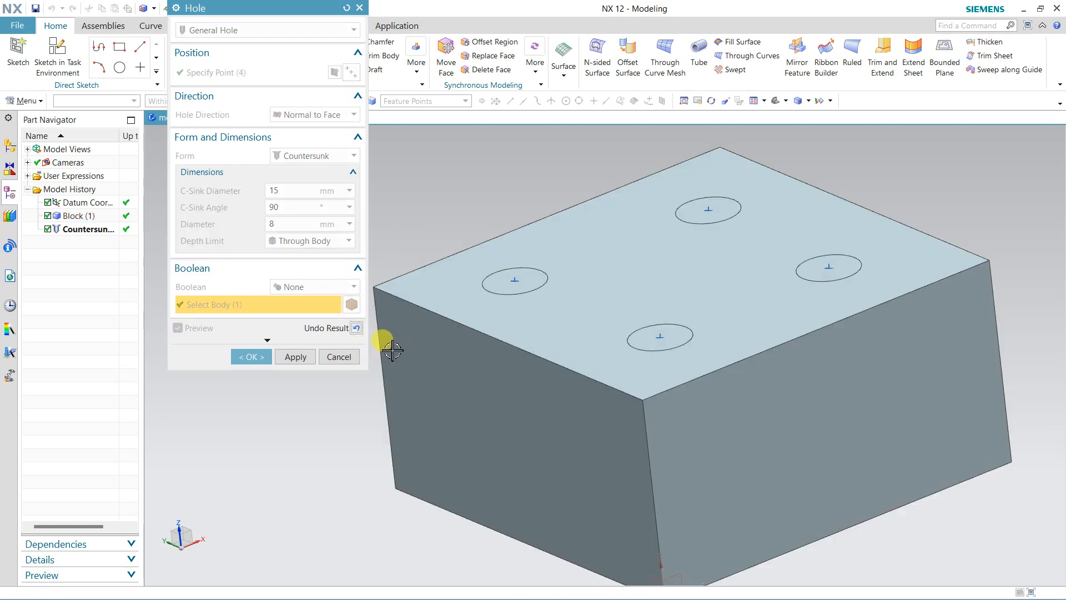
{"action": "left_click", "coordinate": [356, 328]}
Set the Boolean of the countersunk holes to Subtract, show the cut result in the block, and undo that result.
{"action": "left_click", "coordinate": [315, 286]}
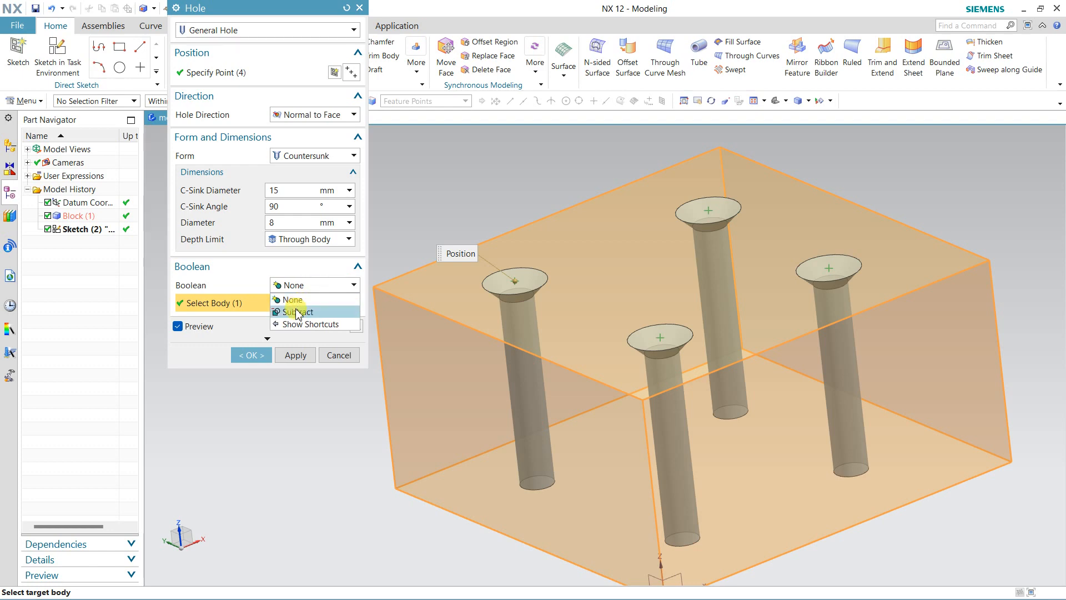
{"action": "left_click", "coordinate": [300, 312]}
{"action": "left_click", "coordinate": [357, 326]}
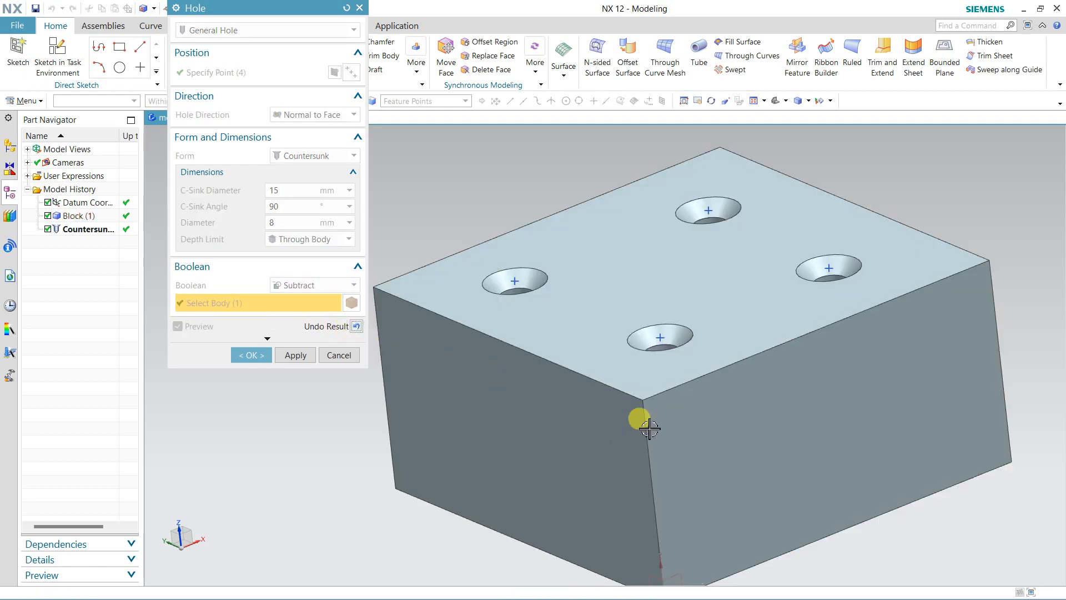
{"action": "mouse_move", "coordinate": [647, 428]}
{"action": "middle_mouse_down"}
{"action": "mouse_move", "coordinate": [657, 485]}
{"action": "mouse_move", "coordinate": [641, 462]}
{"action": "mouse_move", "coordinate": [649, 479]}
{"action": "mouse_move", "coordinate": [623, 320]}
{"action": "mouse_move", "coordinate": [642, 435]}
{"action": "middle_mouse_up"}
{"action": "left_click", "coordinate": [357, 326]}
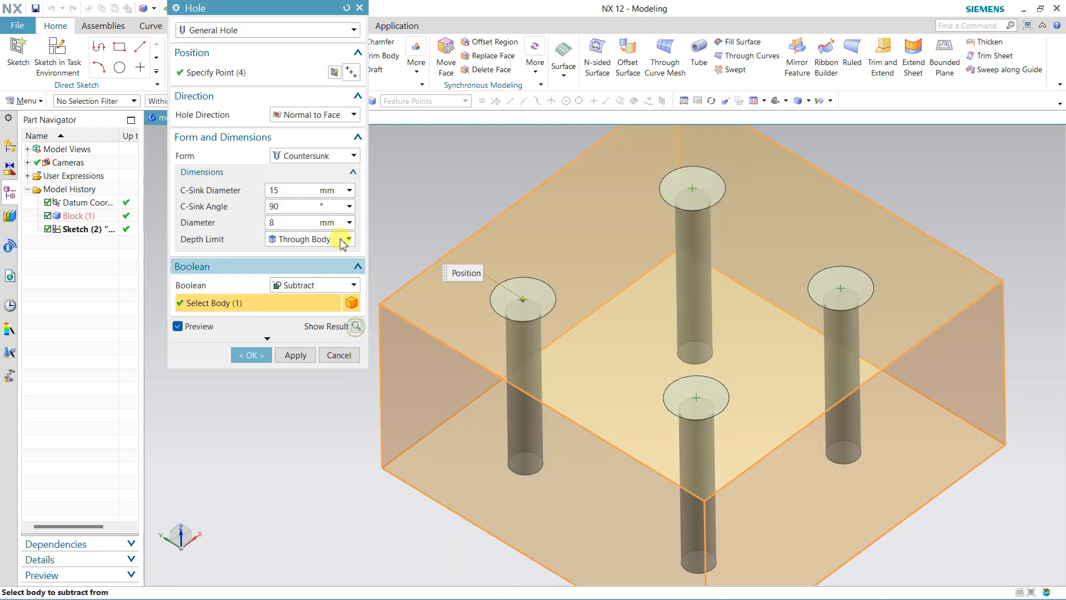
Change the holes' form to Tapered and set their Depth Limit to Value.
{"action": "left_click", "coordinate": [322, 156]}
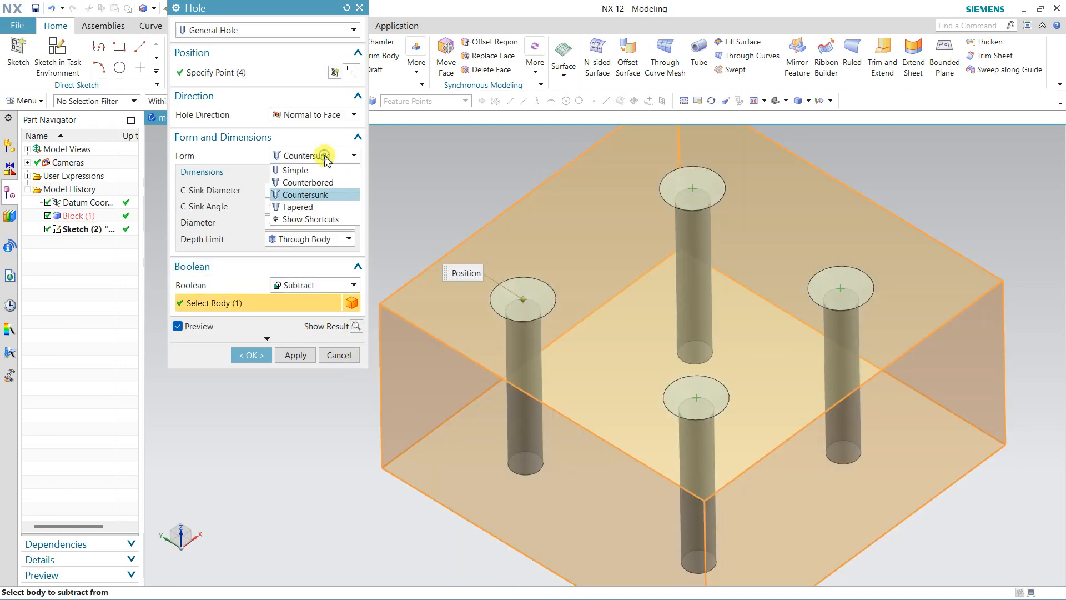
{"action": "left_click", "coordinate": [300, 207]}
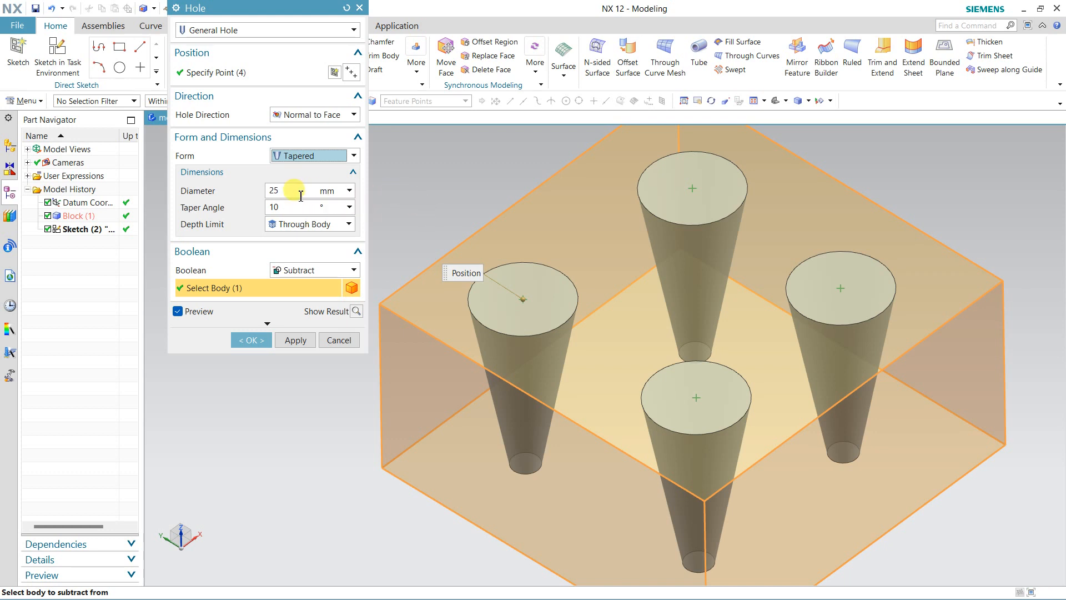
{"action": "left_click", "coordinate": [289, 230]}
{"action": "left_click", "coordinate": [288, 236]}
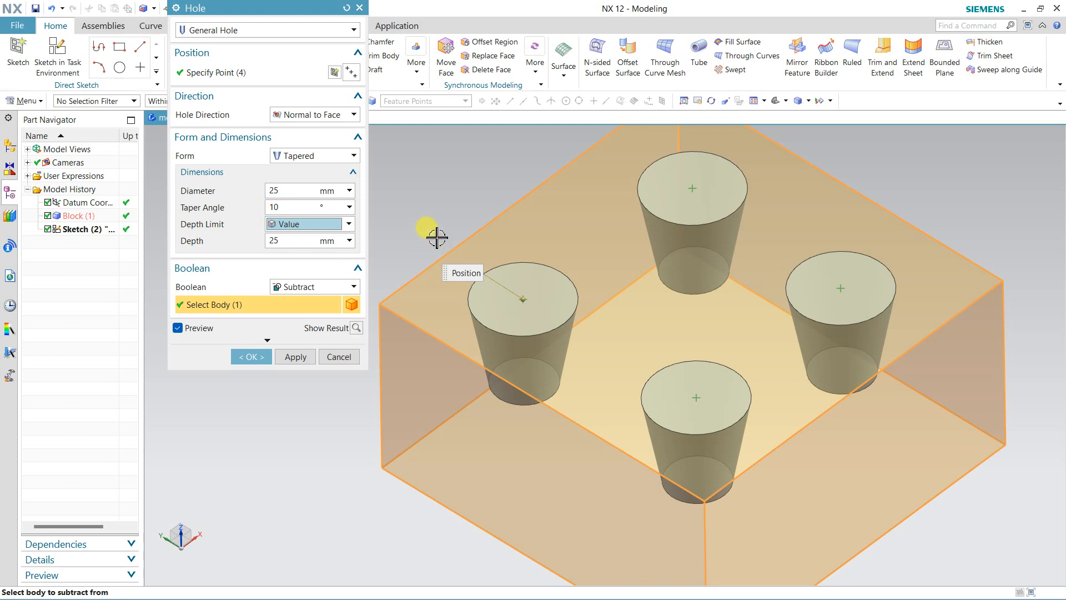
{"action": "middle_click_drag", "start_coordinate": [437, 237], "coordinate": [427, 216]}
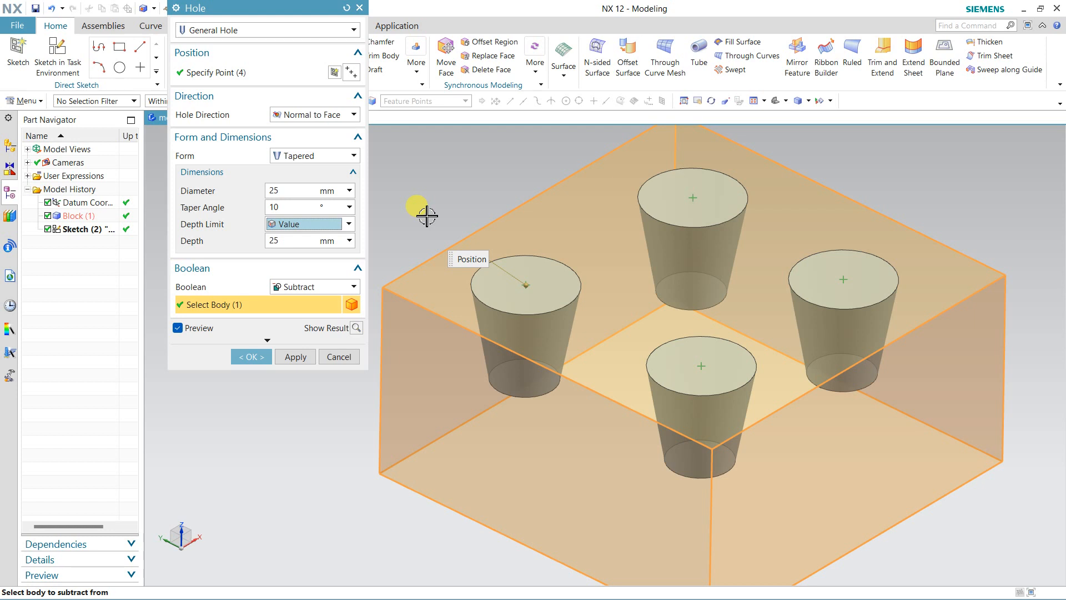
Change the hole type from General Hole to Drill Size Hole.
{"action": "left_click", "coordinate": [278, 30]}
{"action": "left_click", "coordinate": [259, 60]}
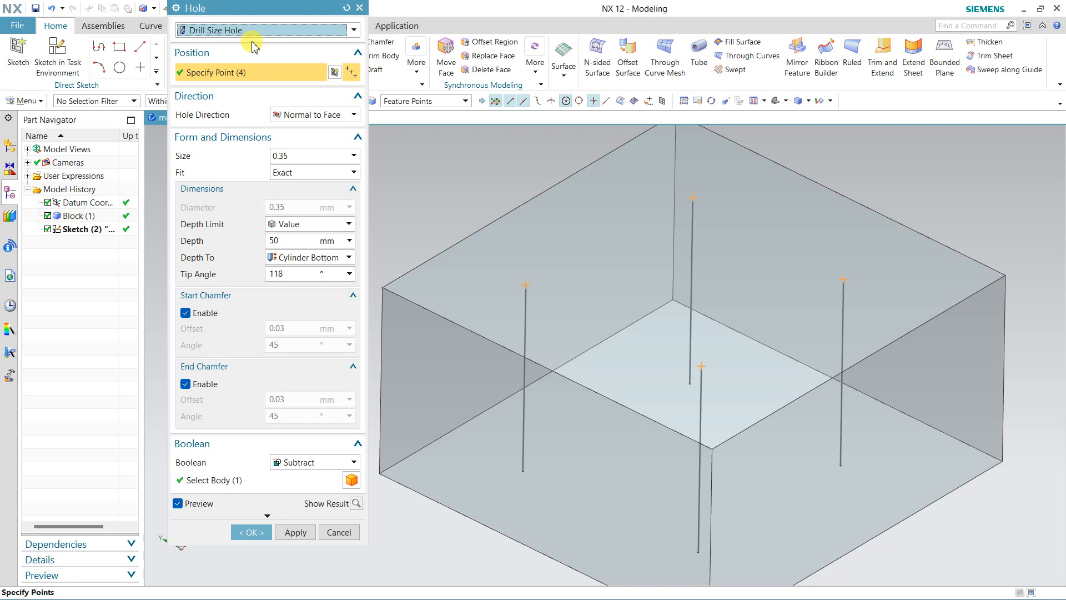
Set the size of the four Drill Size Holes to 20.
{"action": "left_click", "coordinate": [291, 158]}
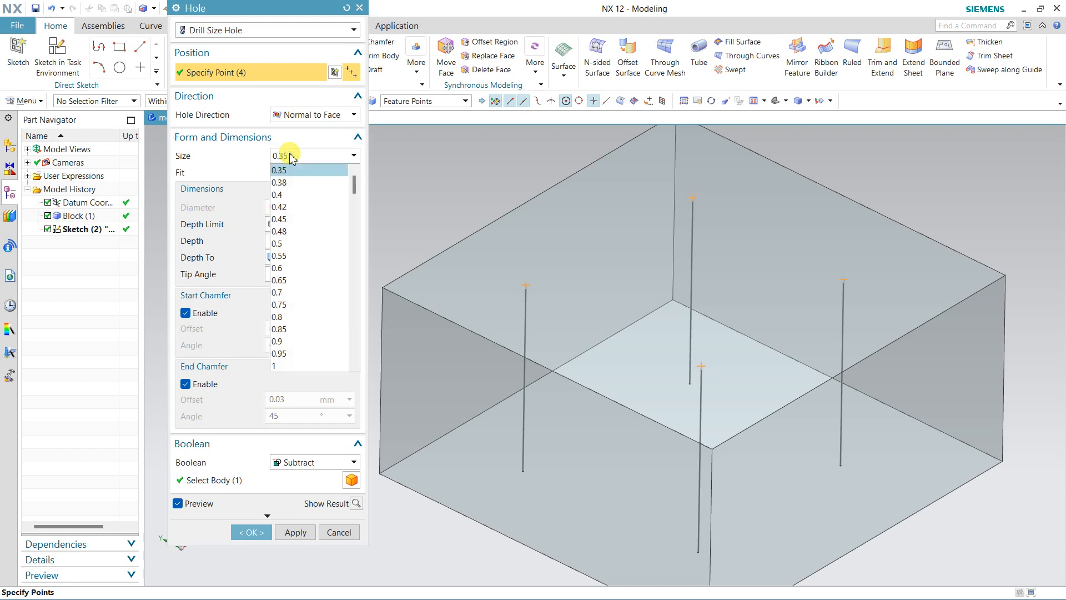
{"action": "scroll", "coordinate": [308, 270], "scroll_direction": "down", "scroll_amount": 20}
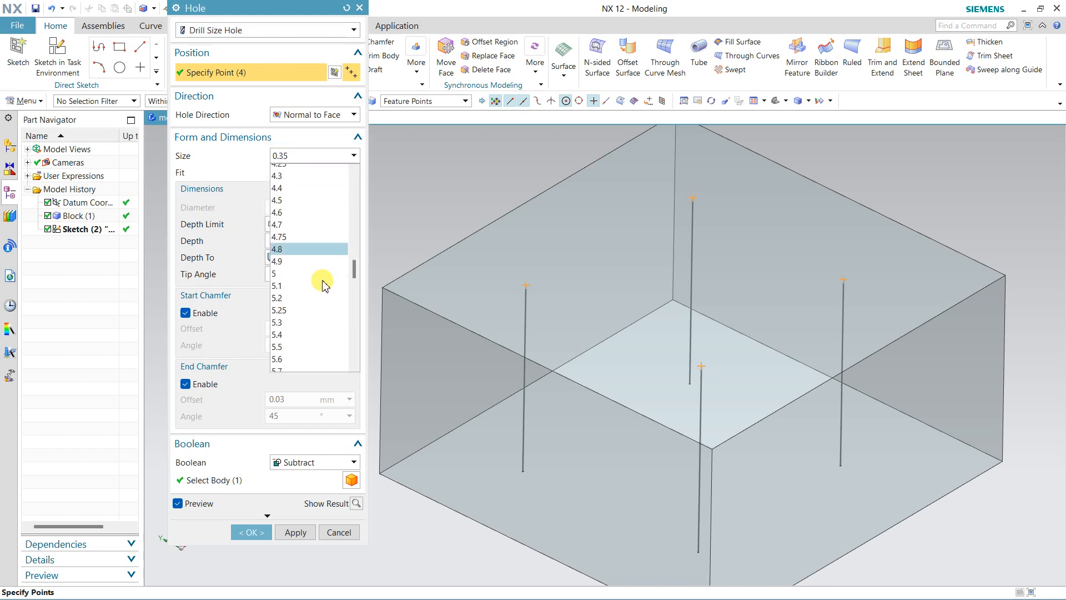
{"action": "scroll", "coordinate": [325, 284], "scroll_direction": "down", "scroll_amount": 20}
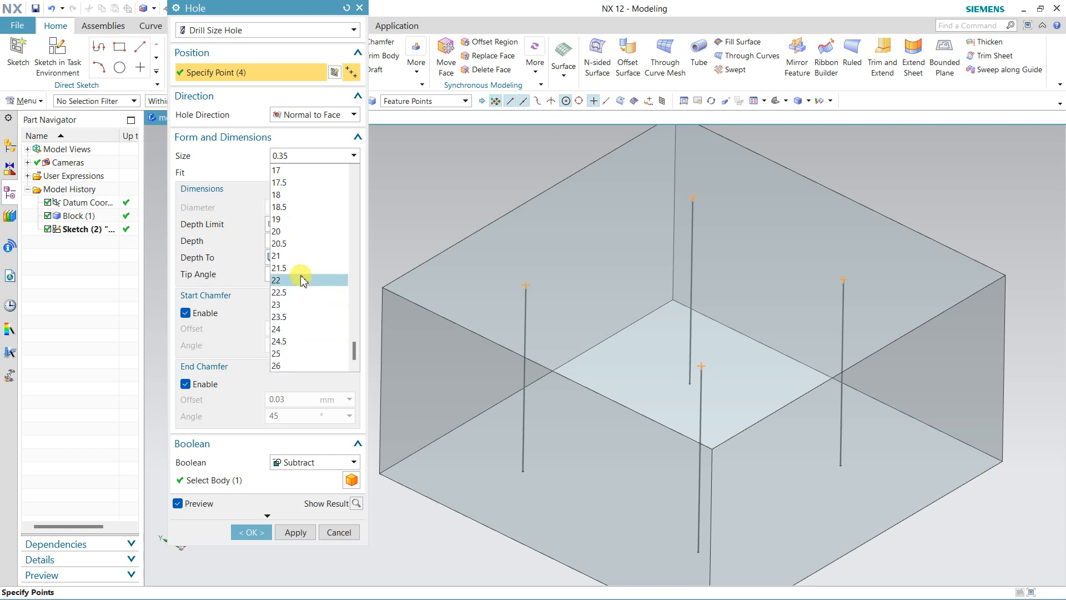
{"action": "left_click", "coordinate": [305, 232]}
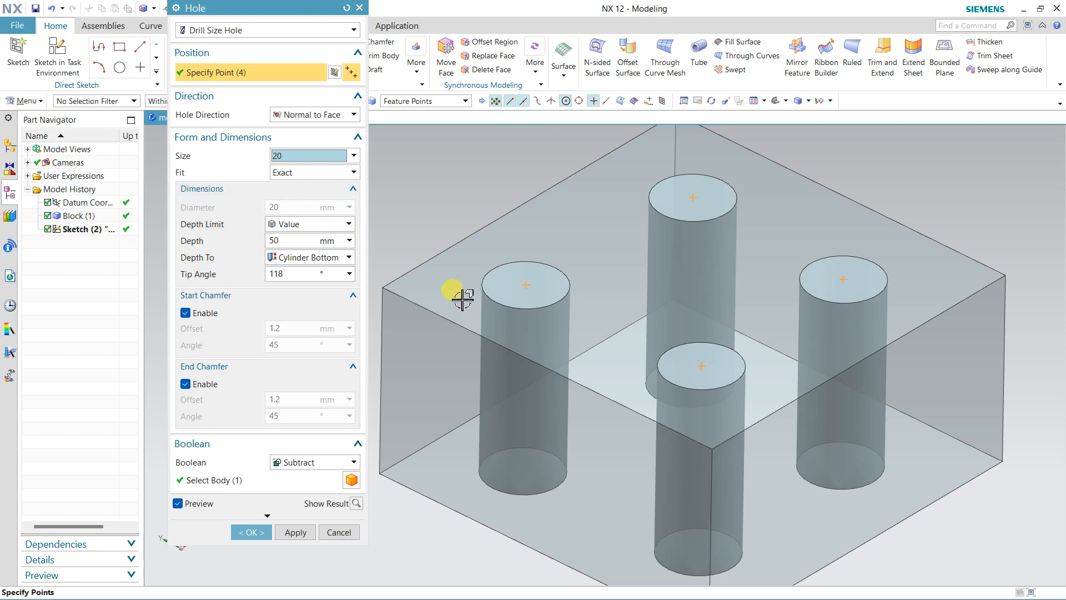
Set the drill size of the holes to 10.8 with an Exact fit and the start chamfer enabled.
{"action": "left_click", "coordinate": [324, 156]}
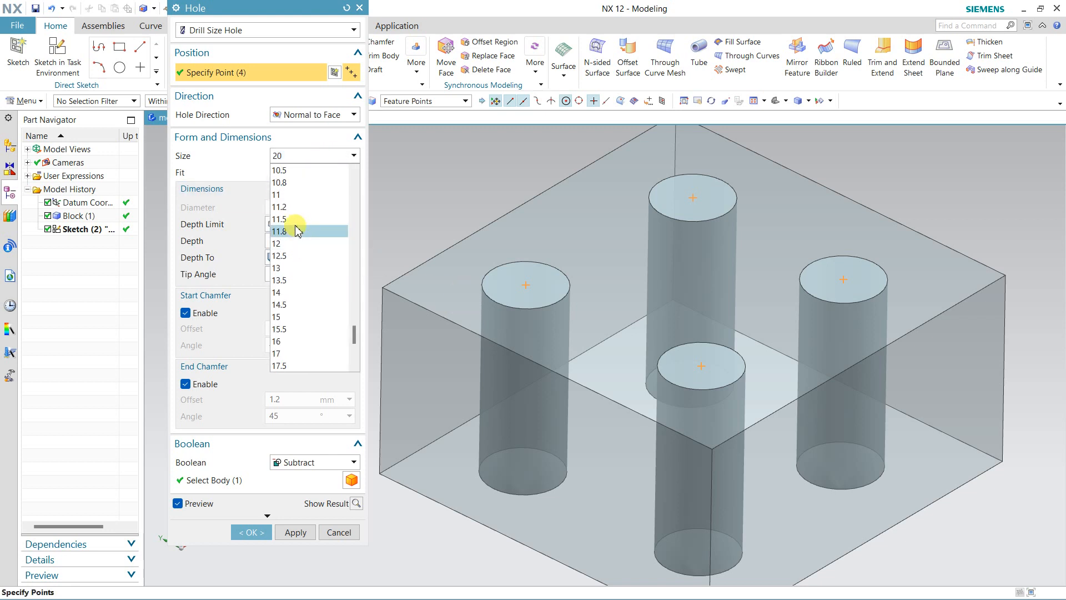
{"action": "scroll", "coordinate": [303, 211], "scroll_direction": "up", "scroll_amount": 5}
{"action": "left_click", "coordinate": [304, 182]}
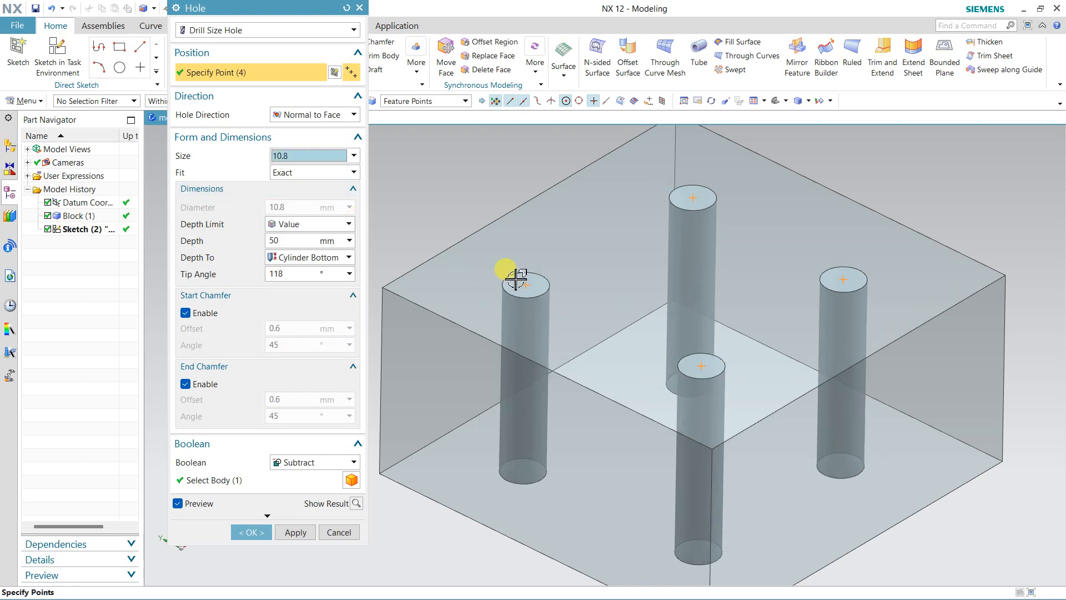
{"action": "left_click", "coordinate": [328, 173]}
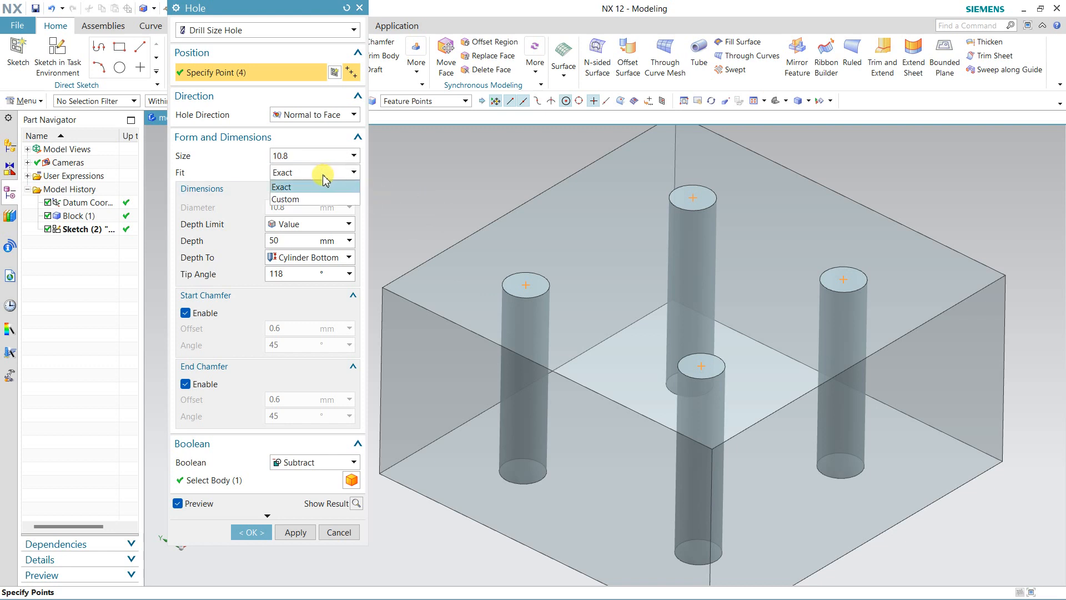
{"action": "left_click", "coordinate": [323, 177]}
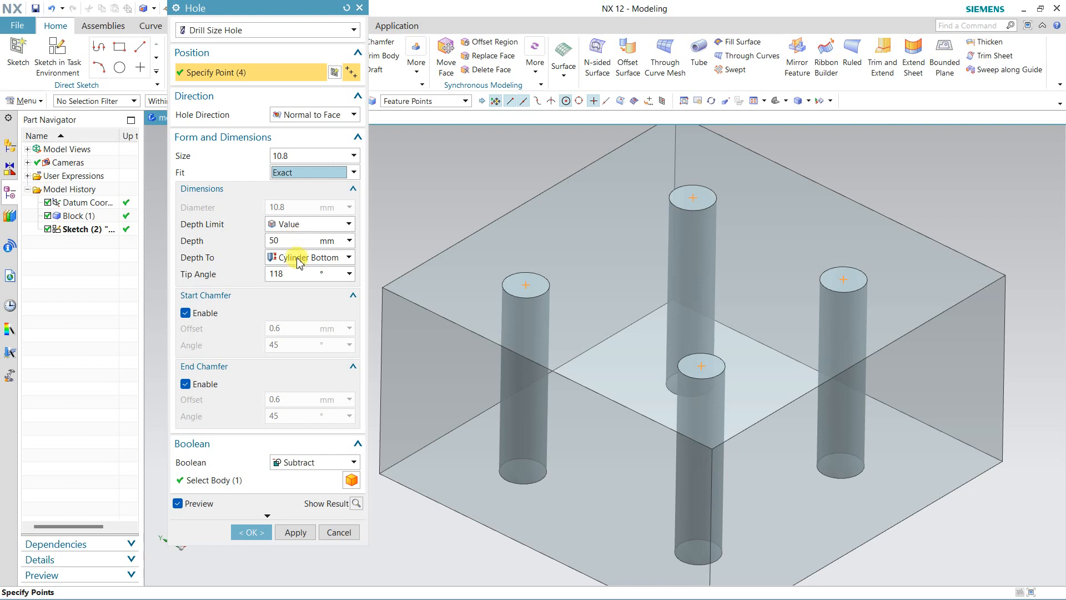
{"action": "left_click", "coordinate": [197, 319]}
{"action": "left_click", "coordinate": [197, 319]}
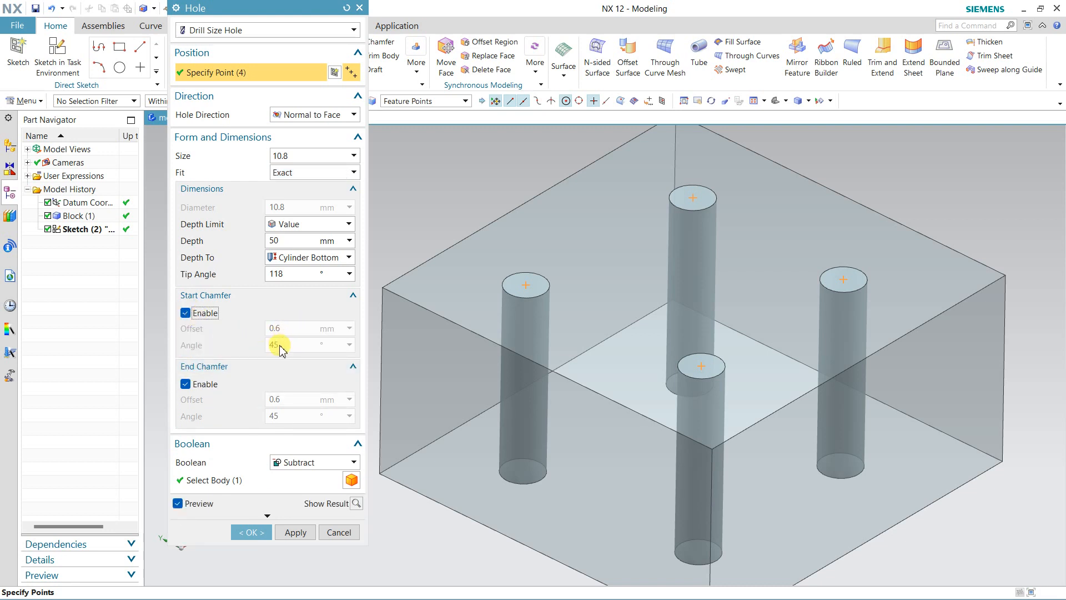
Show the result of the drill size holes in the block, inspect a hole's chamfered edge closely, and undo that result.
{"action": "left_click", "coordinate": [358, 504]}
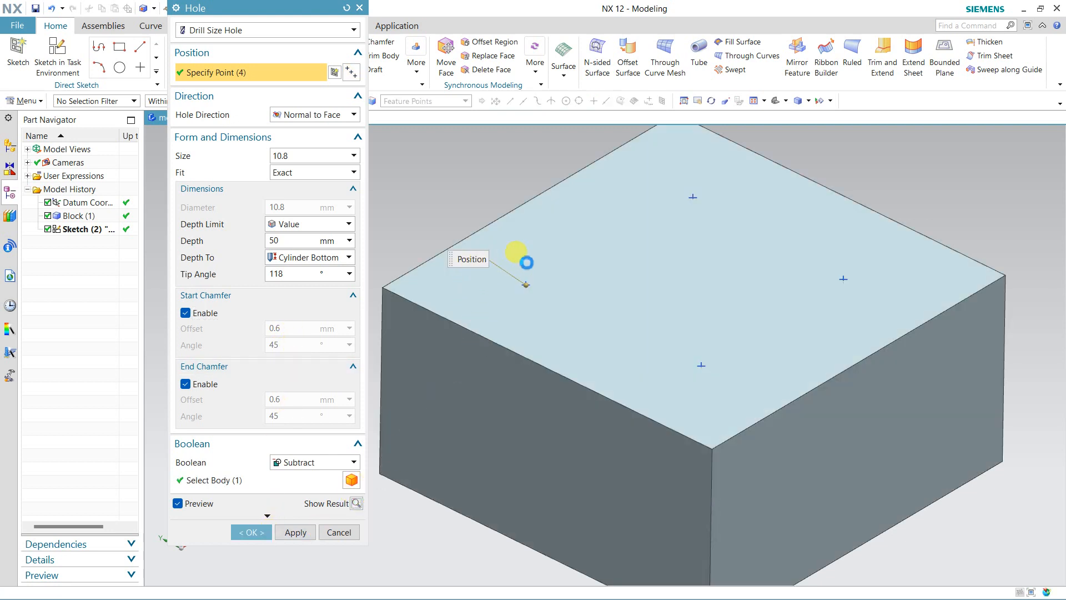
{"action": "scroll", "coordinate": [549, 285], "scroll_direction": "up", "scroll_amount": 3}
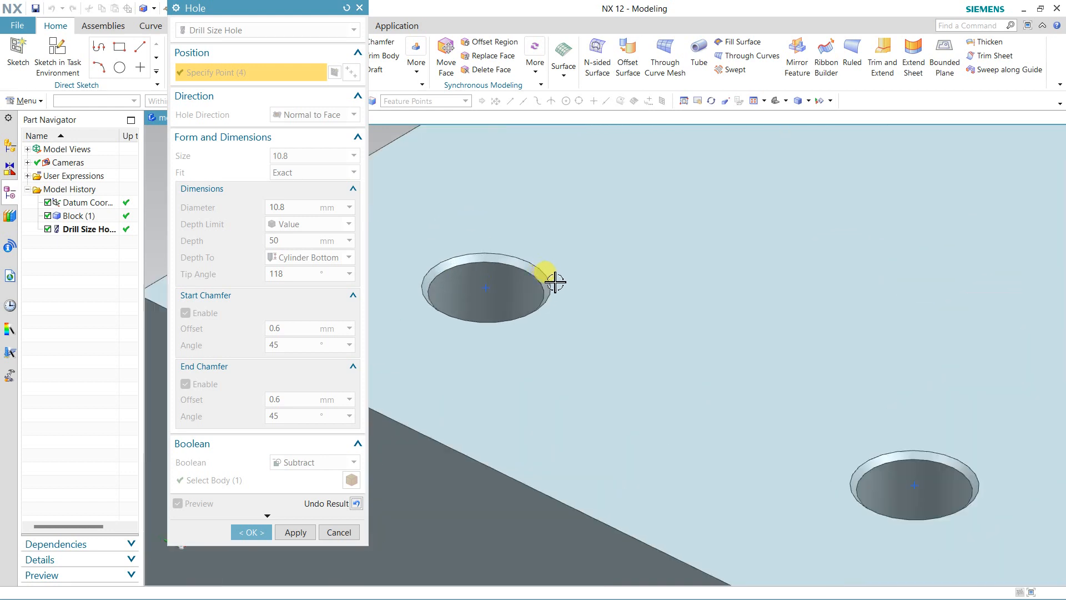
{"action": "scroll", "coordinate": [571, 305], "scroll_direction": "down", "scroll_amount": 4}
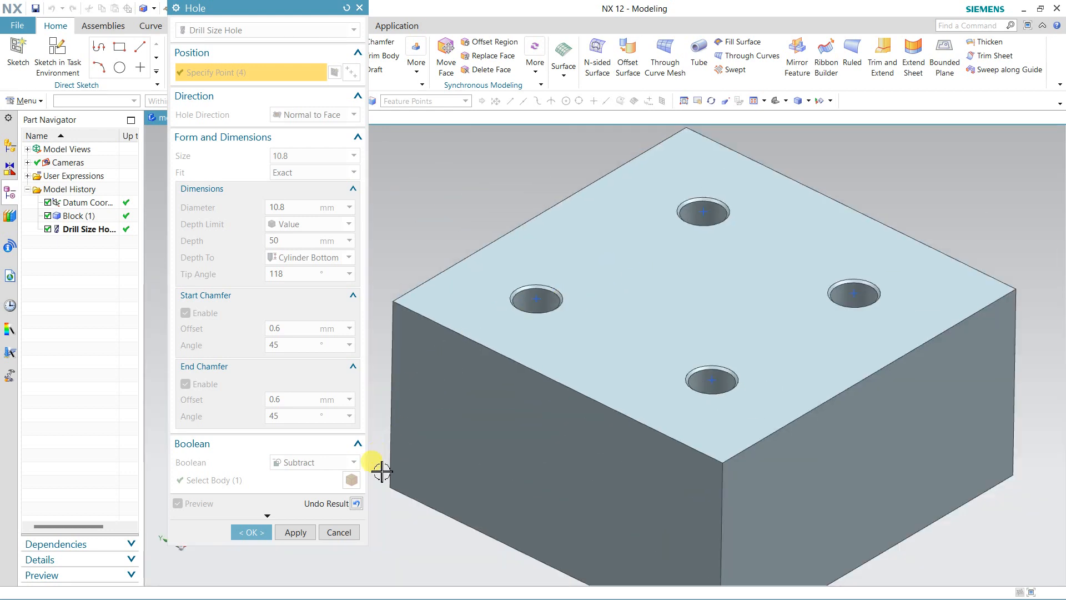
{"action": "left_click", "coordinate": [358, 503]}
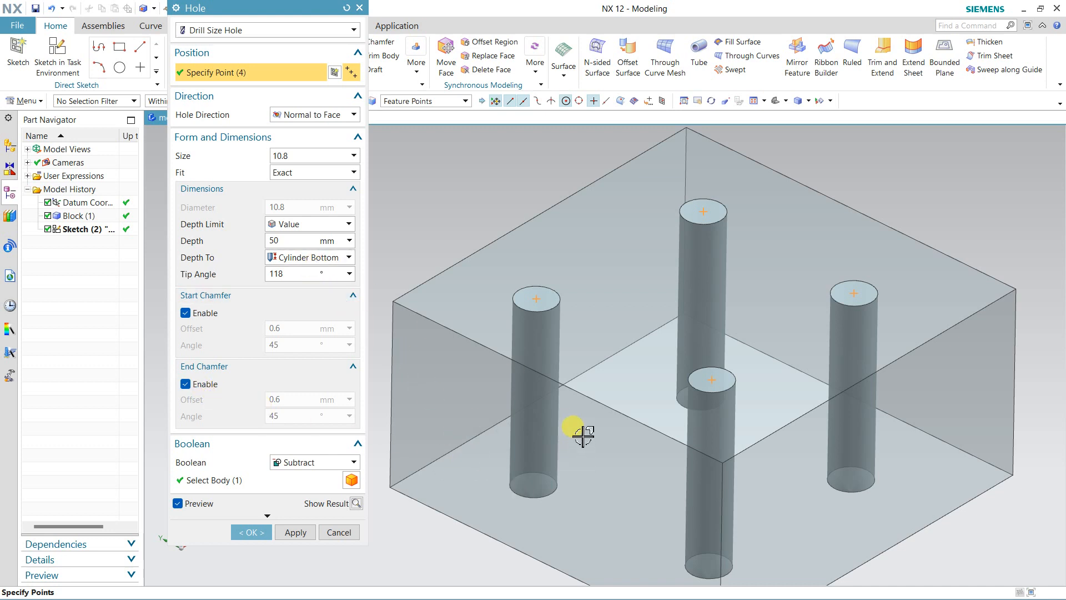
Set the drill size holes' Depth to 25 mm, show the result, and undo that result.
{"action": "mouse_move", "coordinate": [583, 436]}
{"action": "middle_mouse_down"}
{"action": "mouse_move", "coordinate": [579, 407]}
{"action": "mouse_move", "coordinate": [576, 435]}
{"action": "middle_mouse_up"}
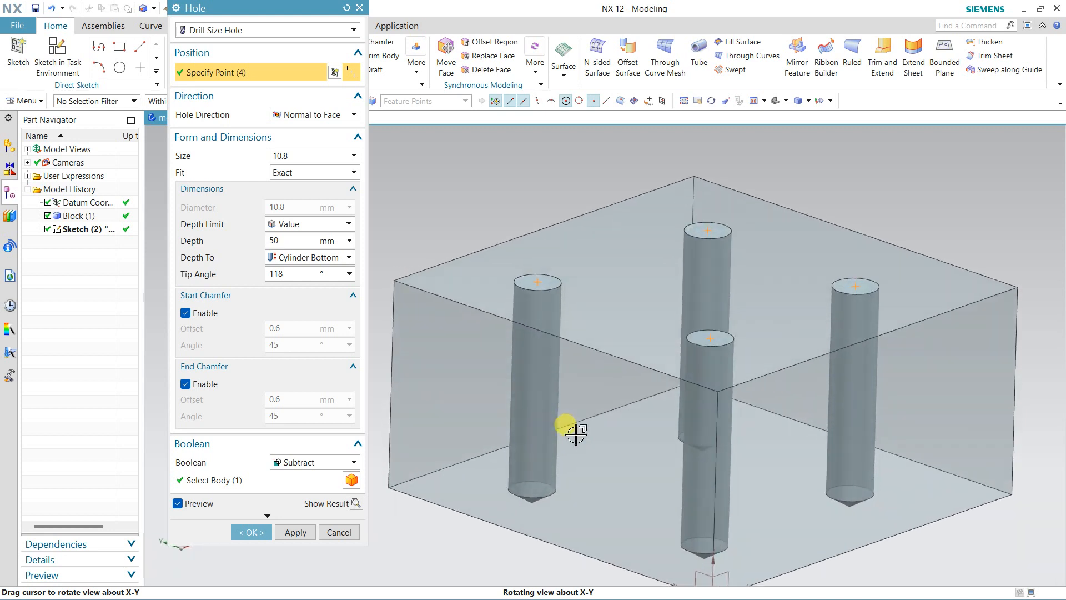
{"action": "left_click", "coordinate": [306, 240]}
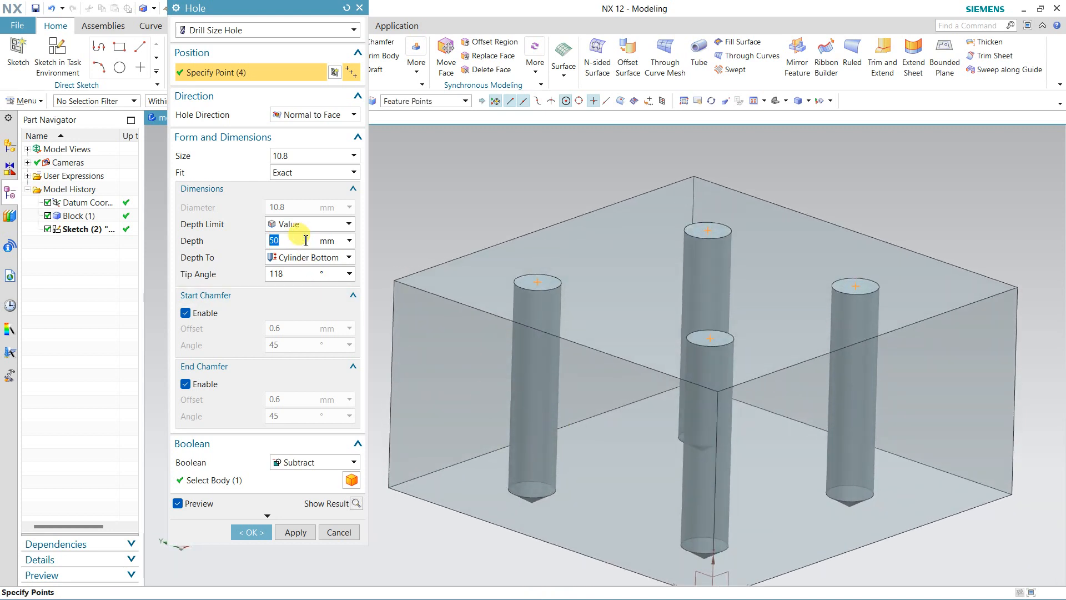
{"action": "type", "text": "25"}
{"action": "key", "text": "Return"}
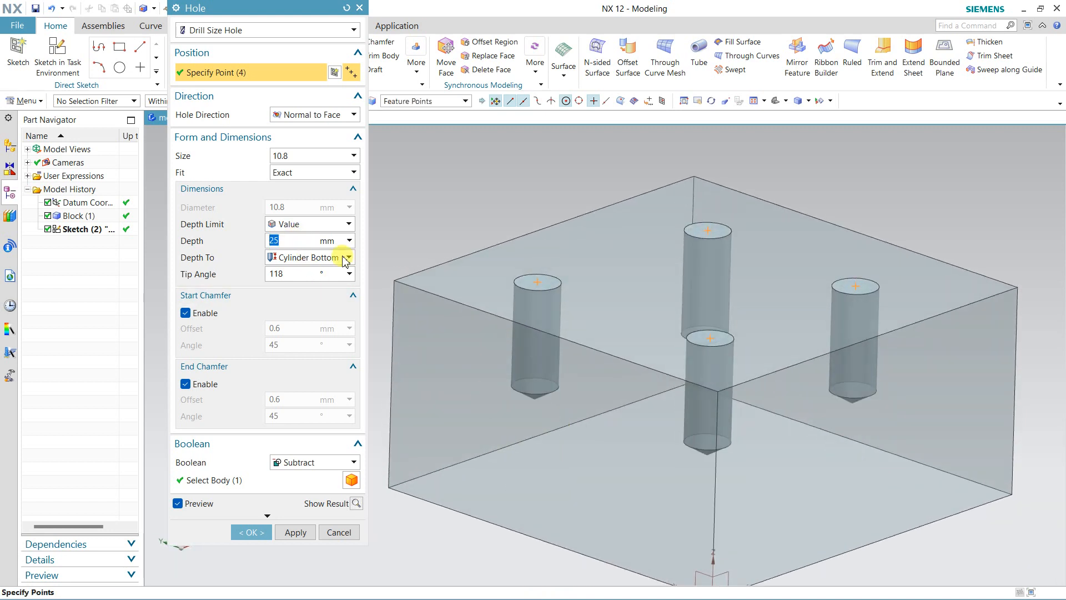
{"action": "left_click", "coordinate": [356, 503]}
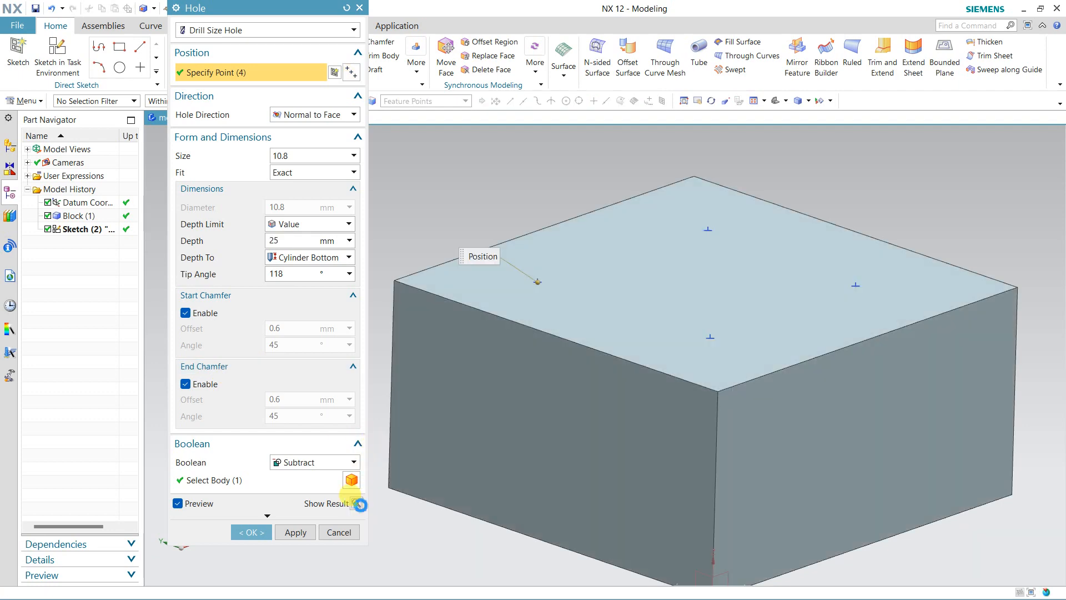
{"action": "middle_click_drag", "start_coordinate": [588, 369], "coordinate": [647, 364]}
{"action": "left_click", "coordinate": [356, 504]}
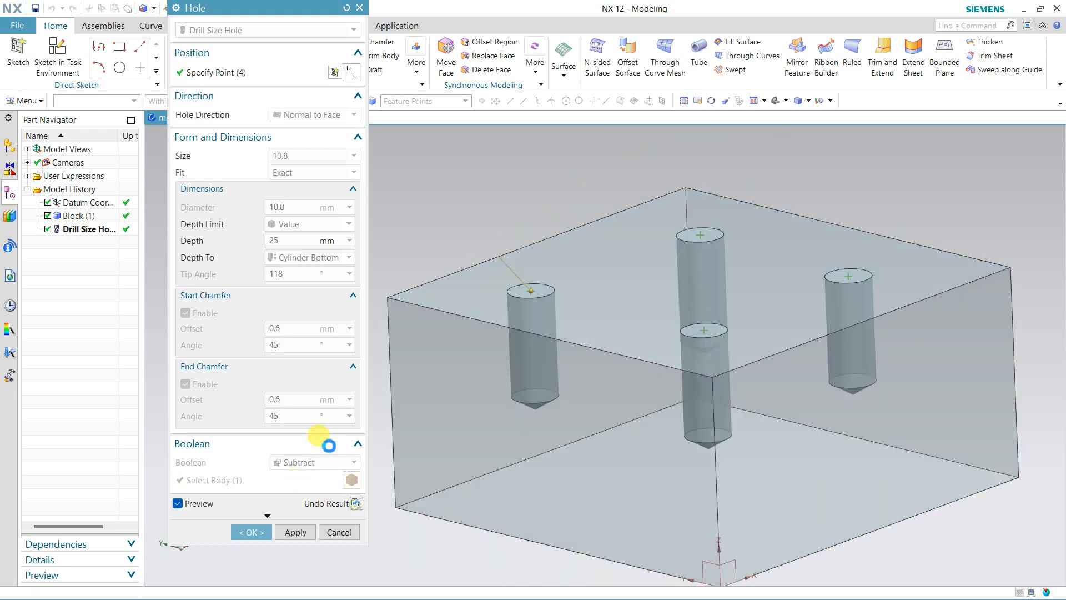
Set the drill size holes' Depth Limit to Through Body, show the result in the block, and undo that result.
{"action": "left_click", "coordinate": [324, 256]}
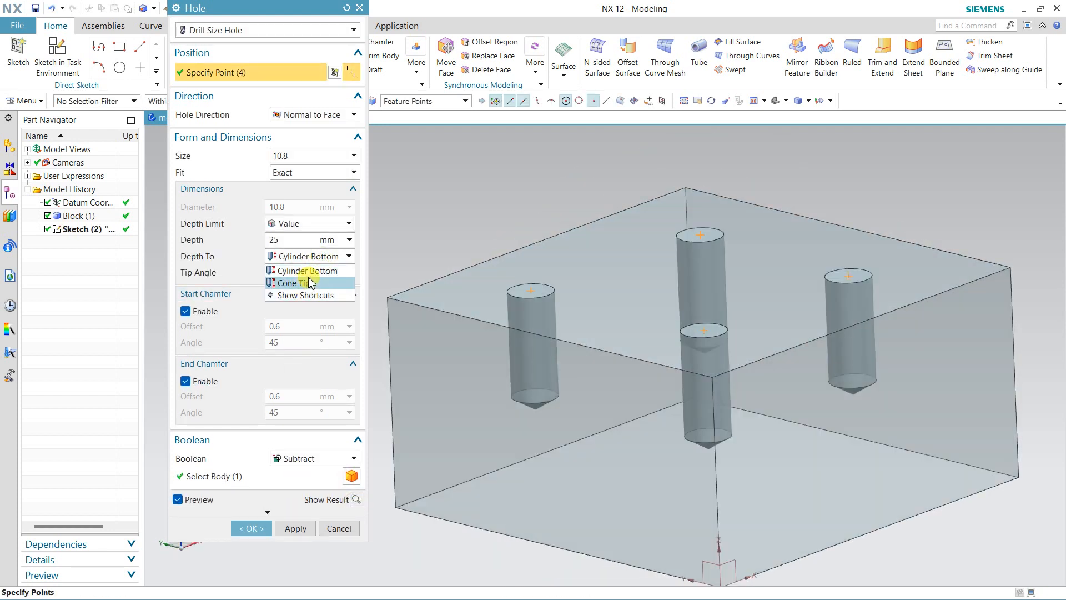
{"action": "left_click", "coordinate": [321, 227]}
{"action": "left_click", "coordinate": [322, 229]}
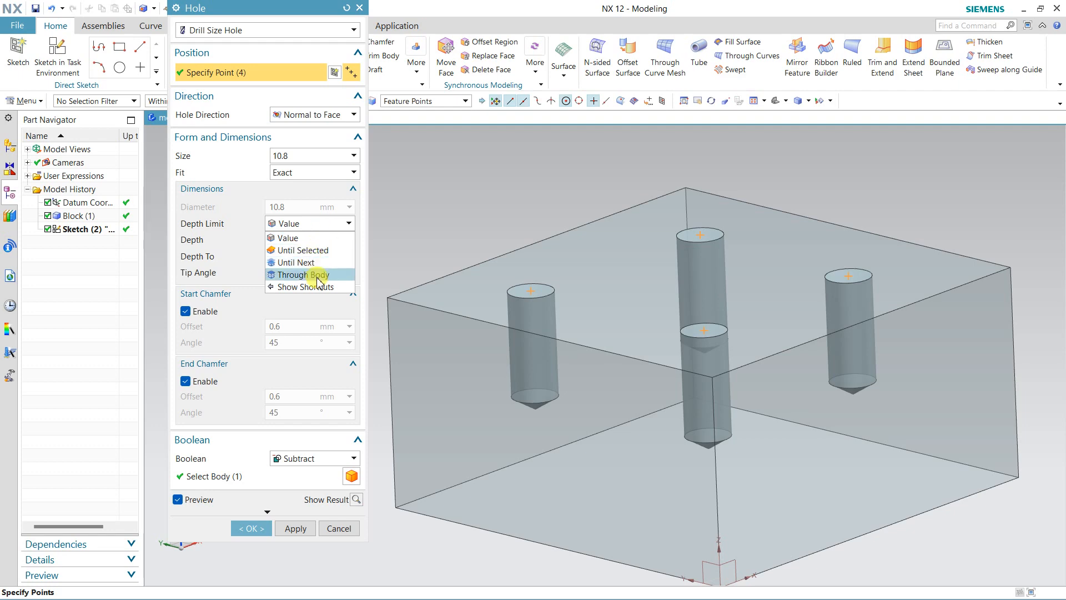
{"action": "left_click", "coordinate": [300, 273]}
{"action": "middle_click_drag", "start_coordinate": [560, 447], "coordinate": [381, 456]}
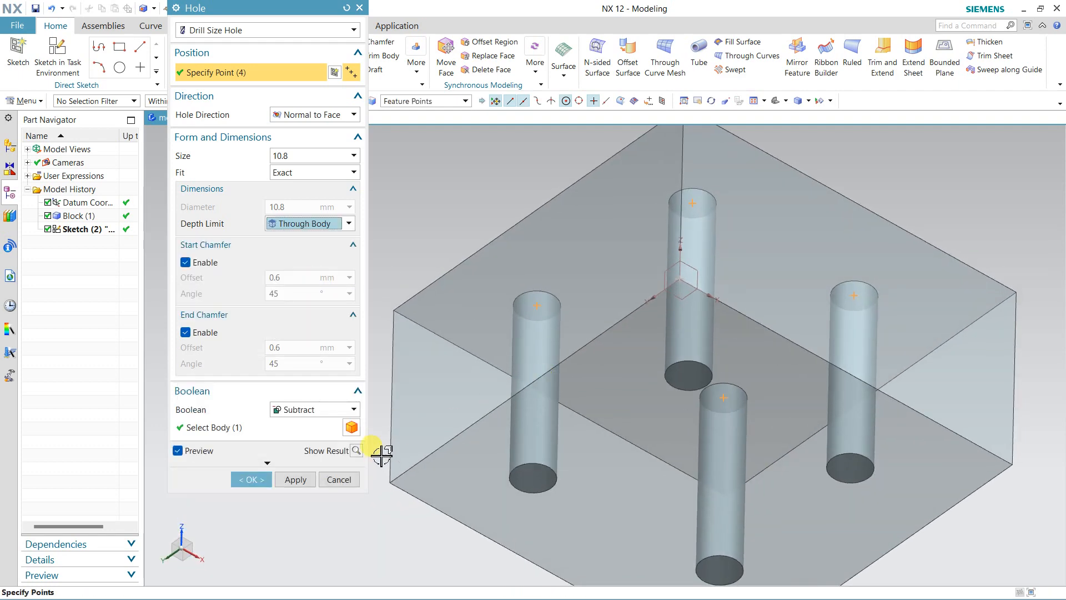
{"action": "left_click", "coordinate": [356, 450]}
{"action": "mouse_move", "coordinate": [543, 295]}
{"action": "middle_mouse_down"}
{"action": "mouse_move", "coordinate": [569, 338]}
{"action": "mouse_move", "coordinate": [552, 279]}
{"action": "middle_mouse_up"}
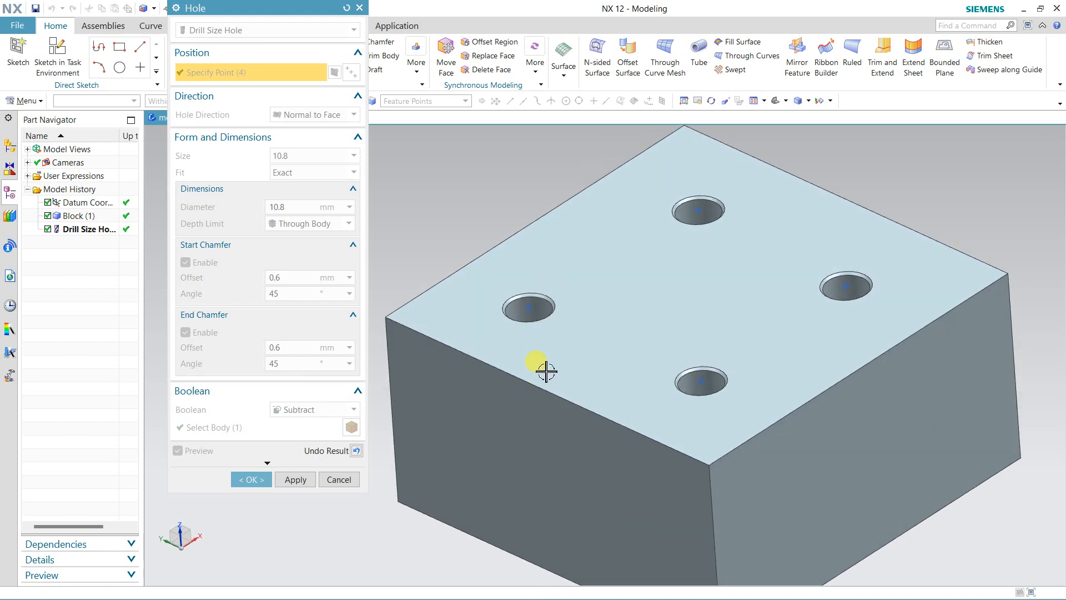
{"action": "middle_click_drag", "start_coordinate": [536, 350], "coordinate": [535, 368]}
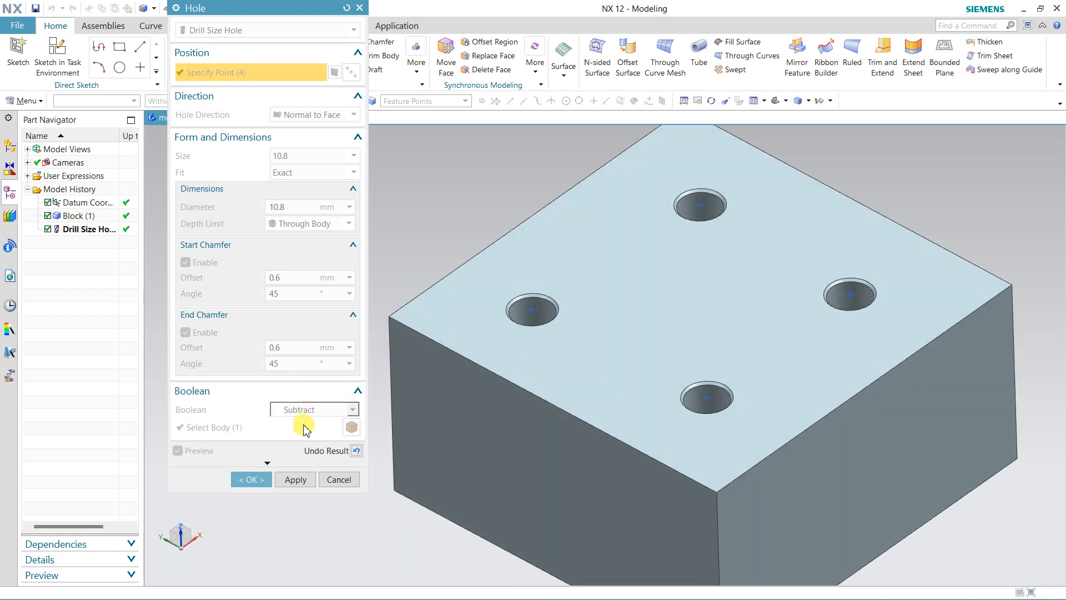
{"action": "left_click", "coordinate": [355, 451]}
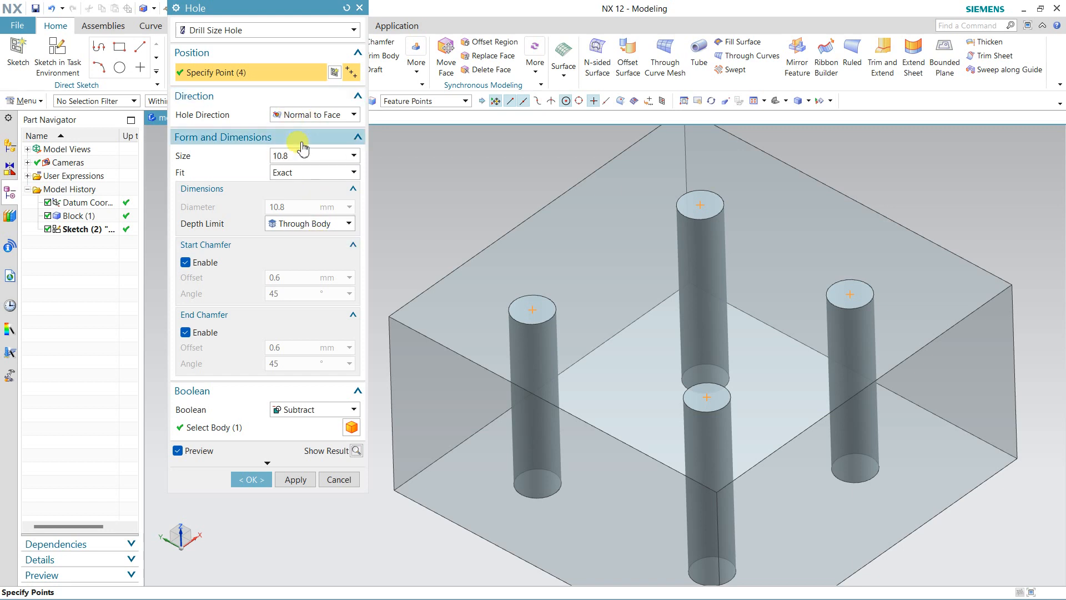
Change the hole type to Screw Clearance Hole and set its form to Counterbored.
{"action": "left_click", "coordinate": [311, 156]}
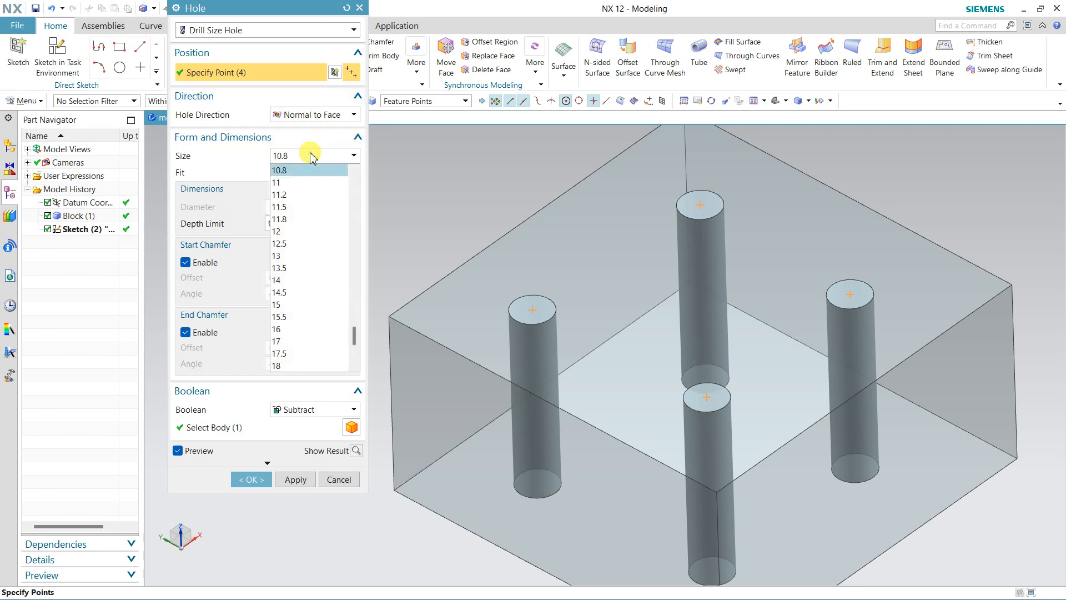
{"action": "left_click", "coordinate": [312, 156]}
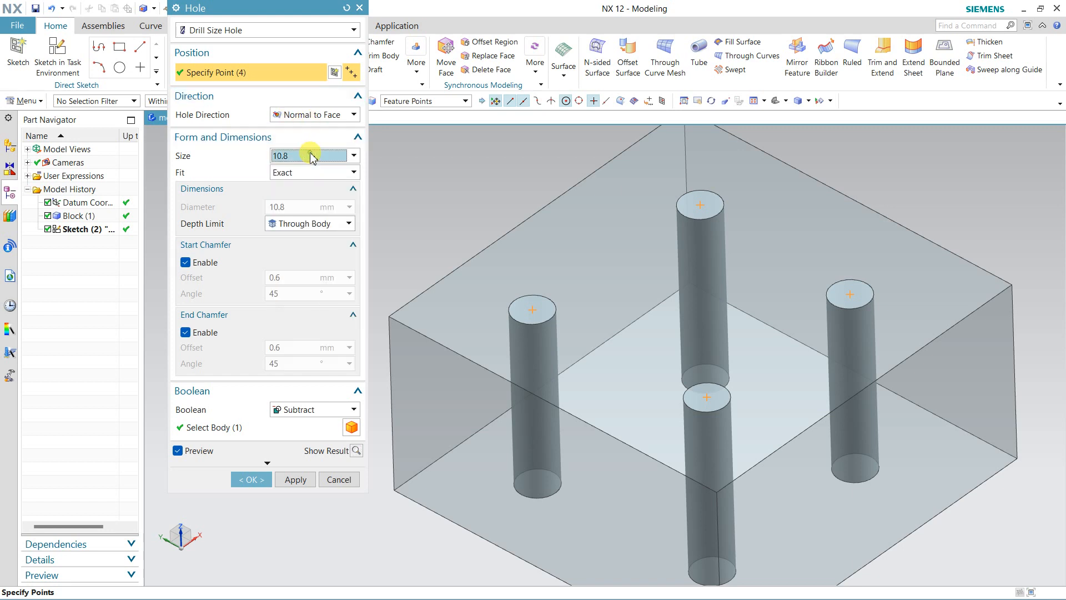
{"action": "left_click", "coordinate": [185, 33]}
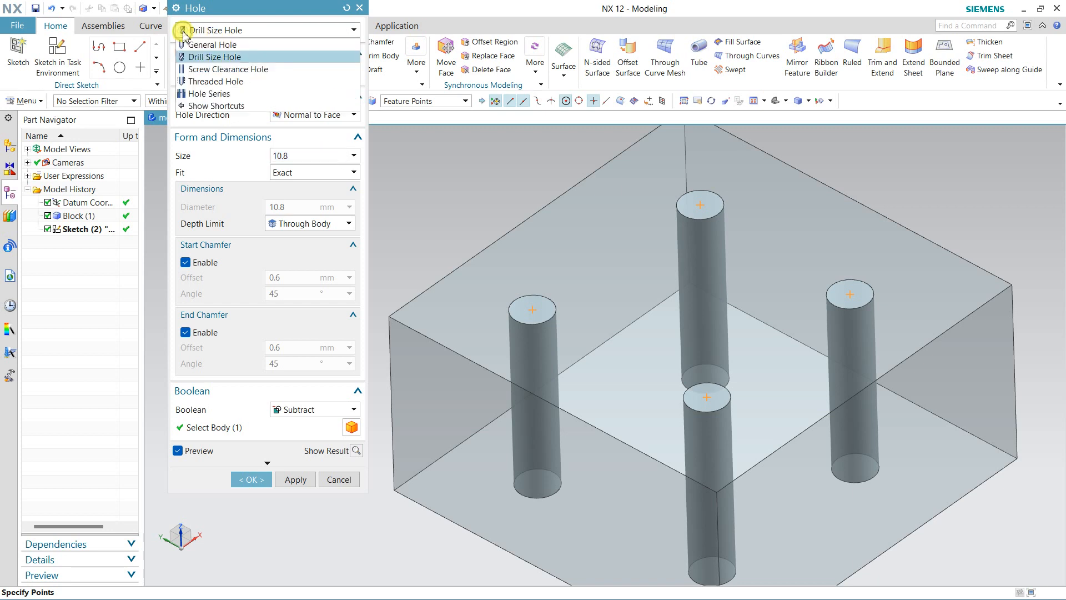
{"action": "left_click", "coordinate": [192, 70]}
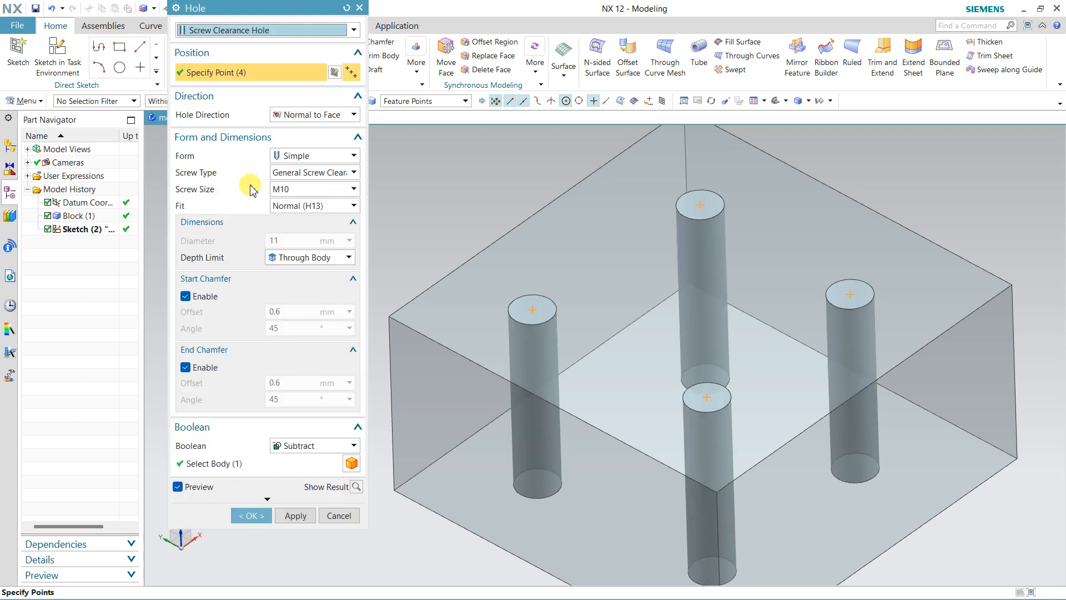
{"action": "left_click", "coordinate": [320, 158]}
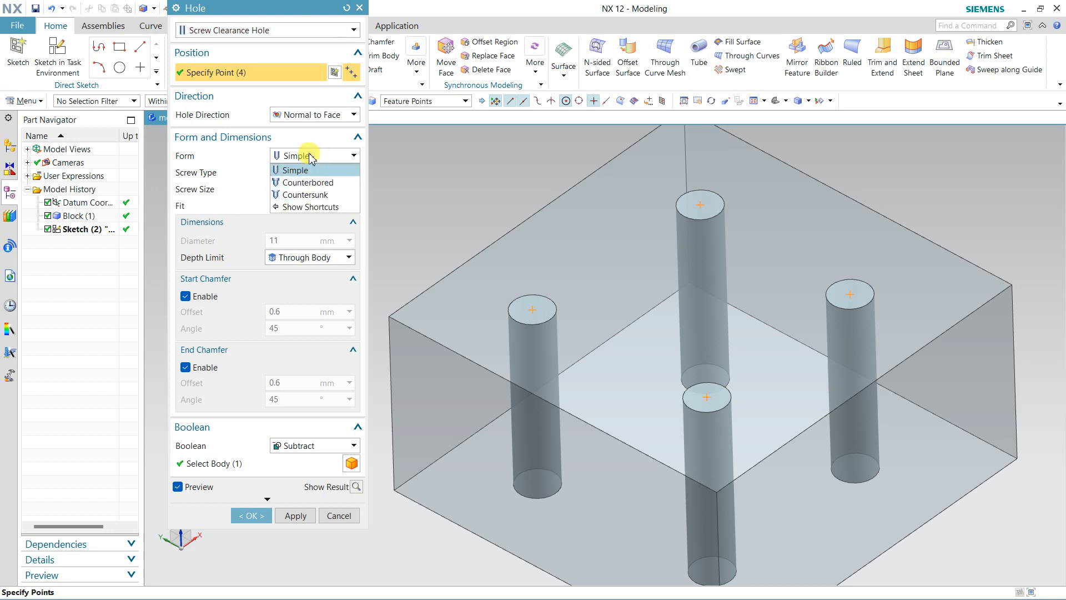
{"action": "left_click", "coordinate": [321, 185]}
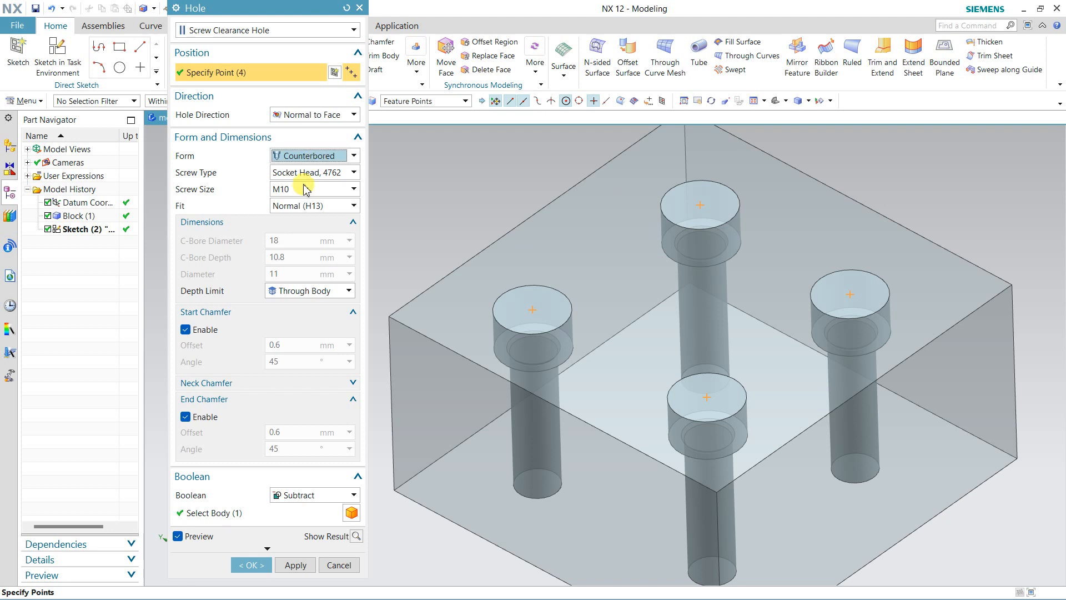
Set the counterbored holes' Screw Type to Hex Head, 4016, 4017, 4018 and their Screw Size to M8.
{"action": "left_click", "coordinate": [313, 174]}
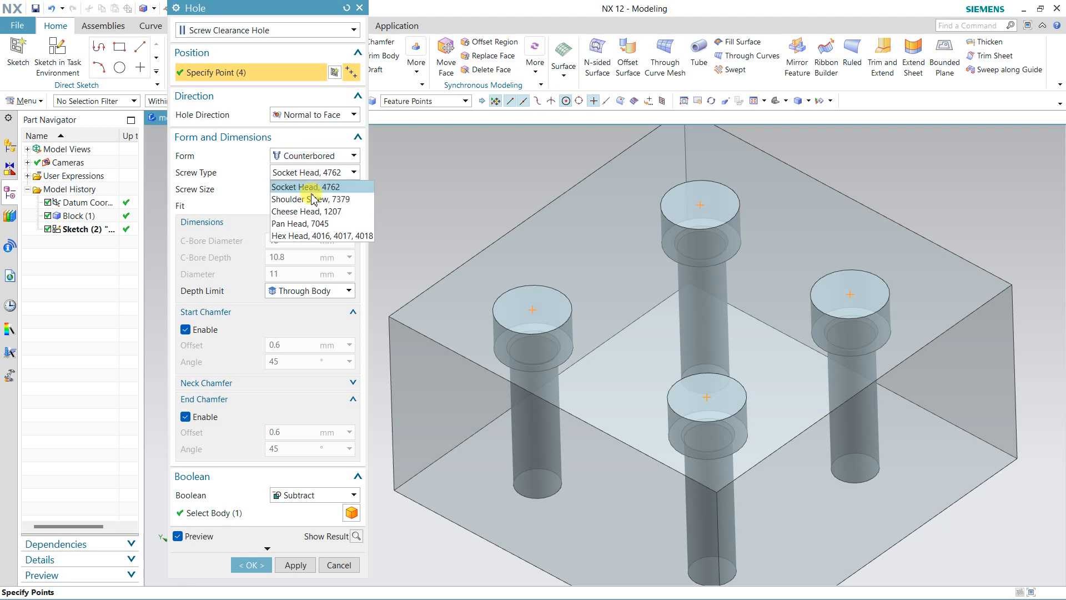
{"action": "left_click", "coordinate": [313, 238]}
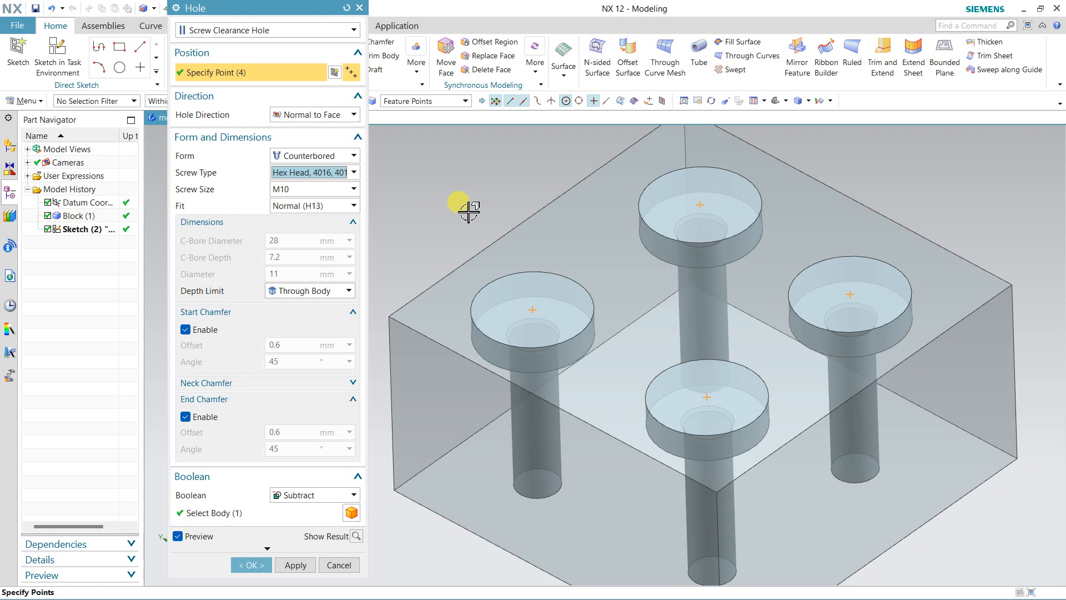
{"action": "middle_click_drag", "start_coordinate": [469, 211], "coordinate": [467, 200]}
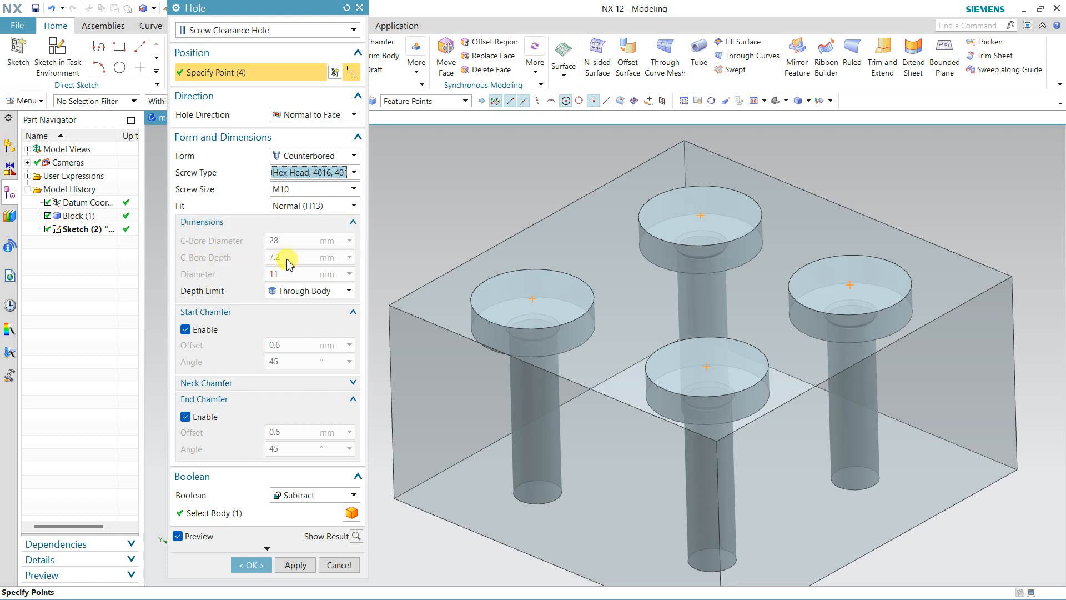
{"action": "left_click", "coordinate": [301, 190]}
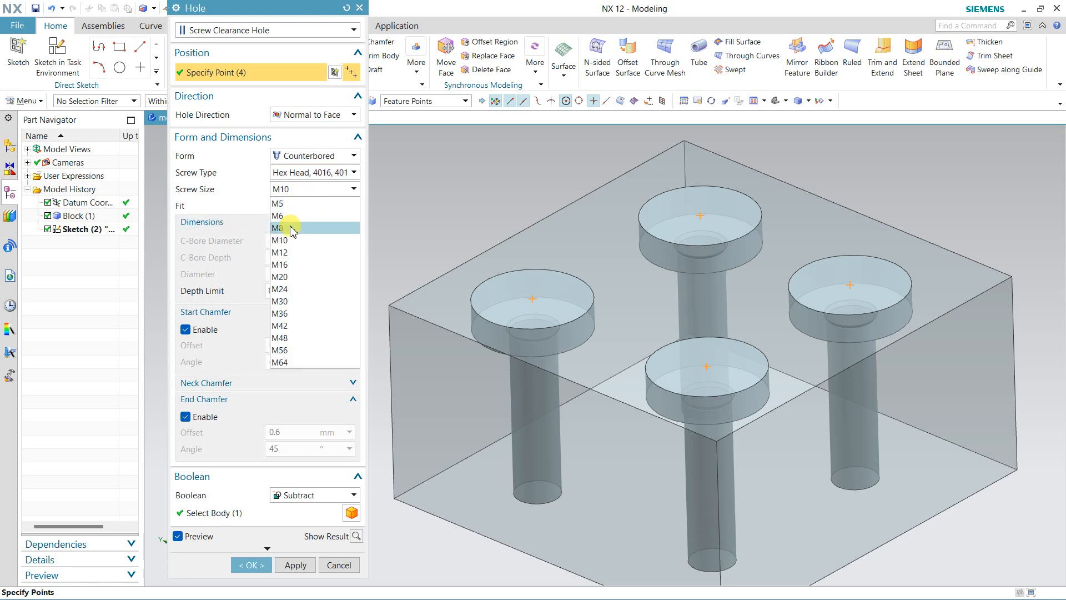
{"action": "left_click", "coordinate": [292, 228]}
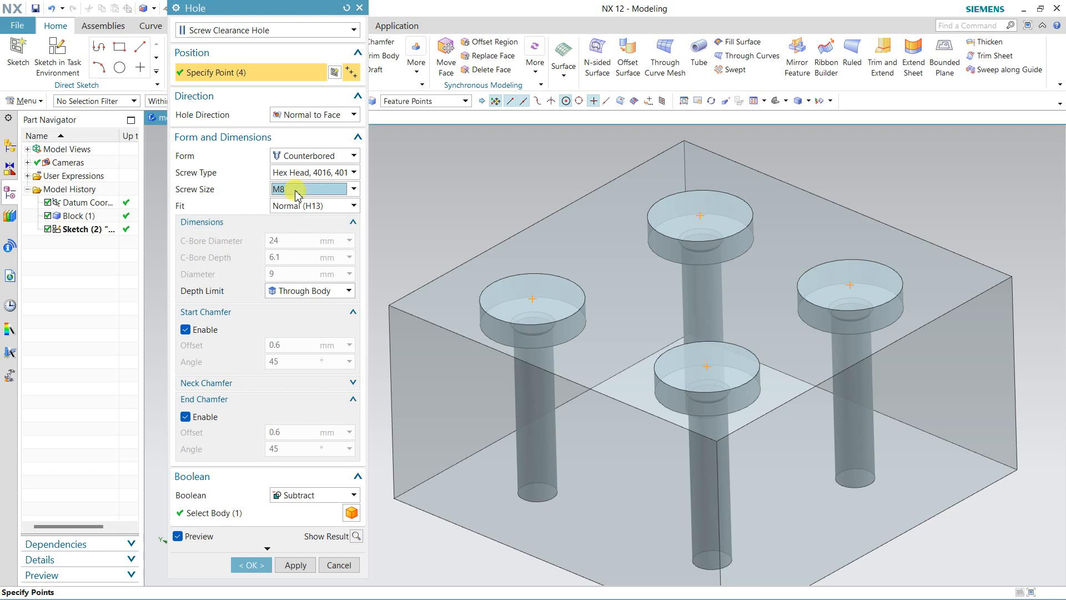
Switch the M8 counterbored holes' Fit back and forth between Close (H12) and Normal (H13), finishing on Normal (H13).
{"action": "left_click", "coordinate": [293, 206]}
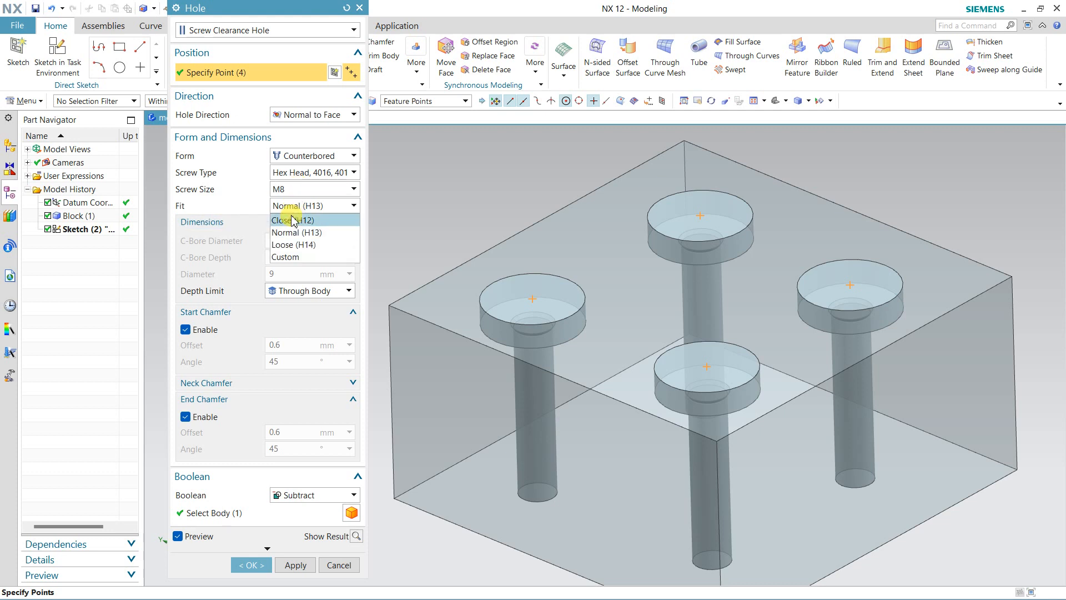
{"action": "left_click", "coordinate": [292, 221]}
{"action": "left_click", "coordinate": [282, 205]}
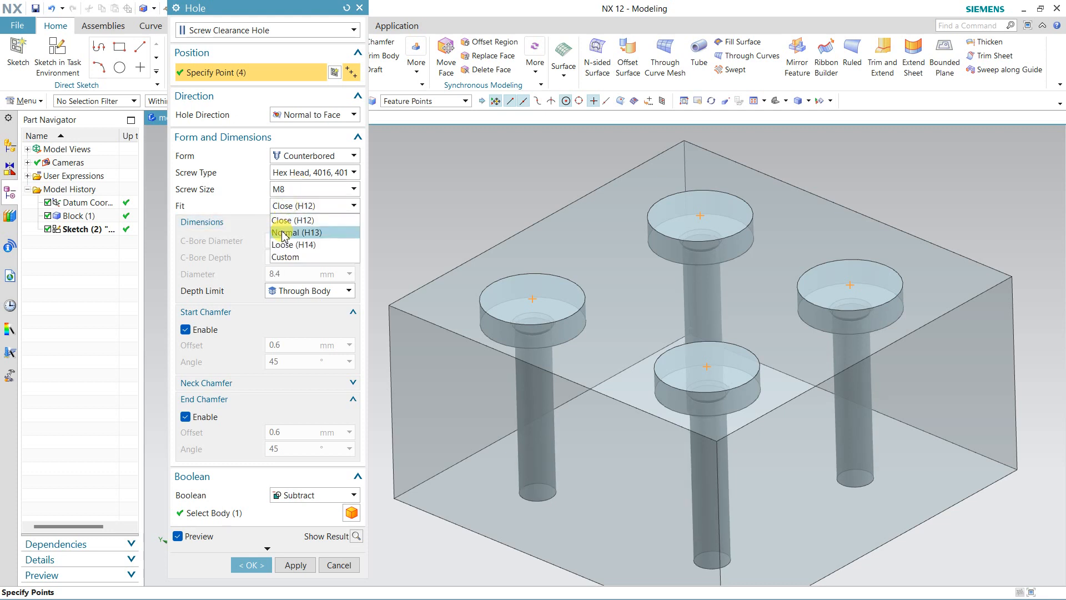
{"action": "left_click", "coordinate": [283, 232]}
{"action": "left_click", "coordinate": [282, 206]}
{"action": "left_click", "coordinate": [284, 221]}
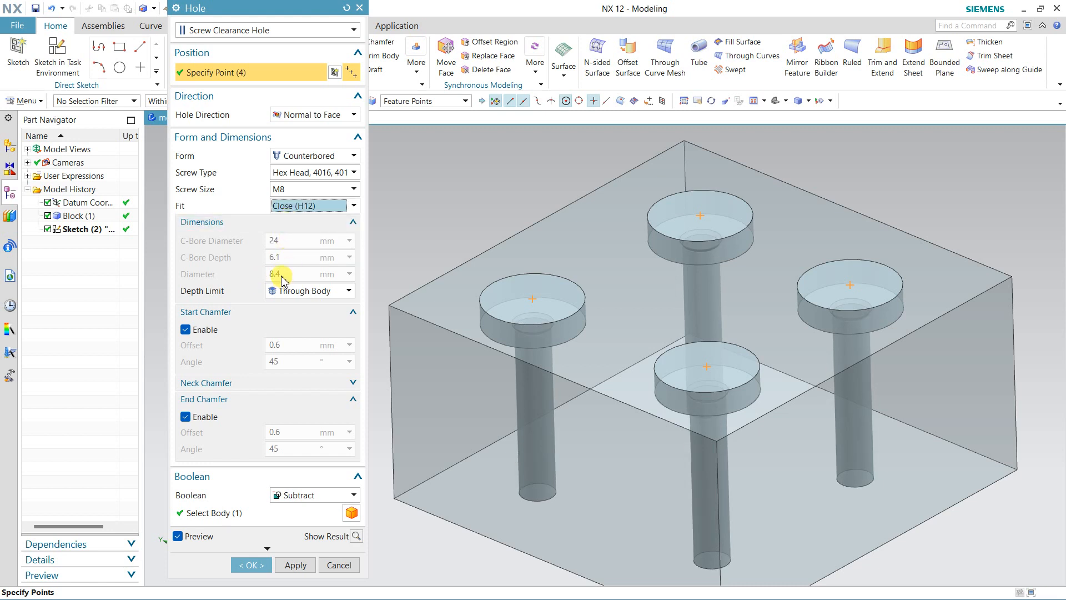
{"action": "left_click", "coordinate": [319, 206]}
{"action": "left_click", "coordinate": [303, 232]}
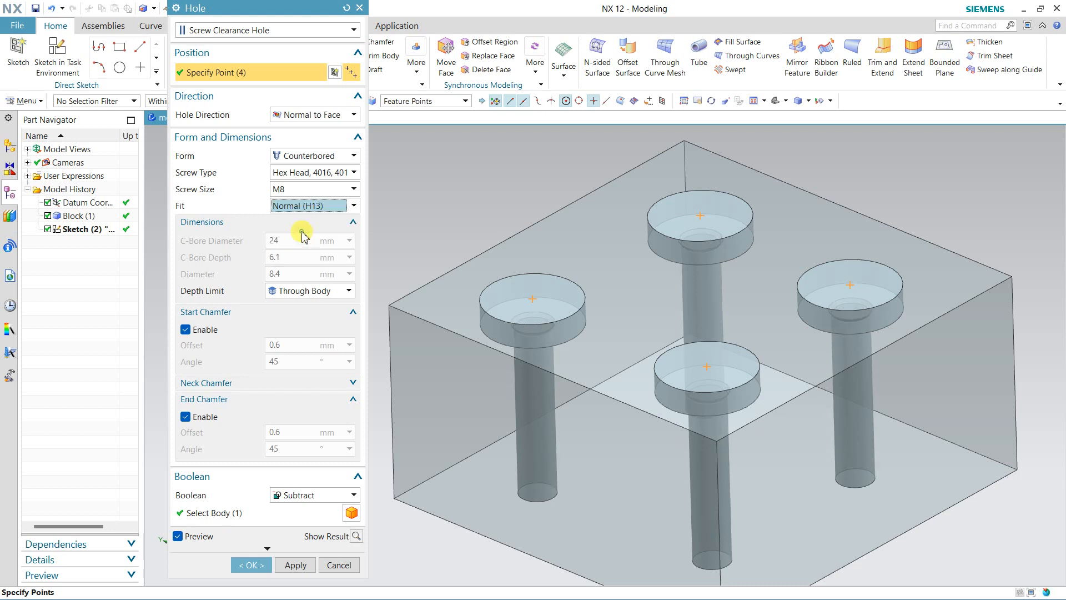
Try the Loose (H14) and Custom fits on the counterbored holes, then restore the Fit to Normal (H13).
{"action": "left_click", "coordinate": [299, 206]}
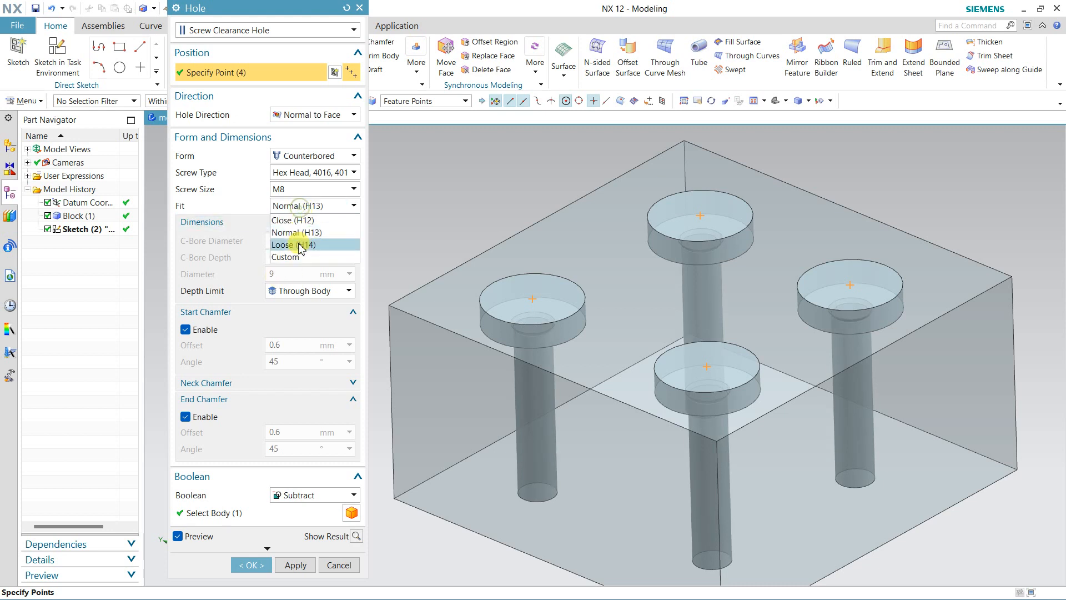
{"action": "left_click", "coordinate": [300, 248]}
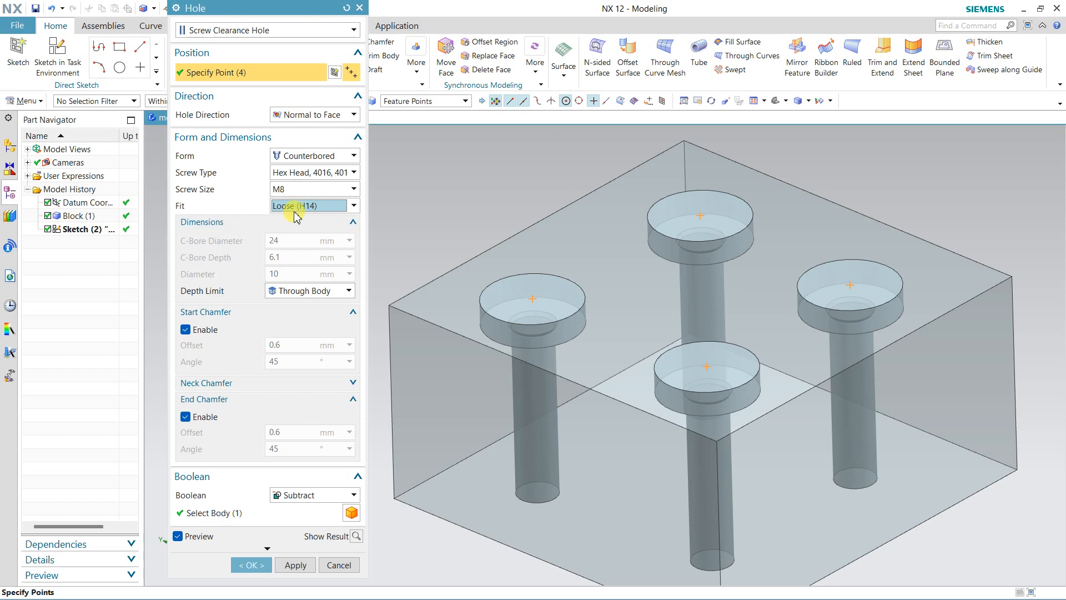
{"action": "left_click", "coordinate": [296, 206]}
{"action": "left_click", "coordinate": [291, 257]}
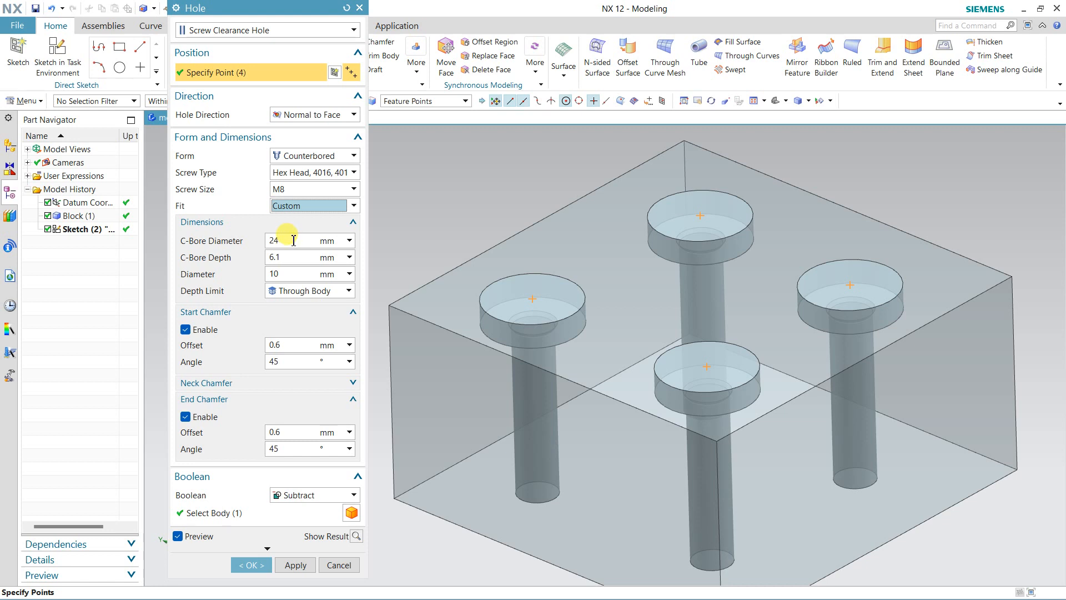
{"action": "left_click", "coordinate": [291, 209]}
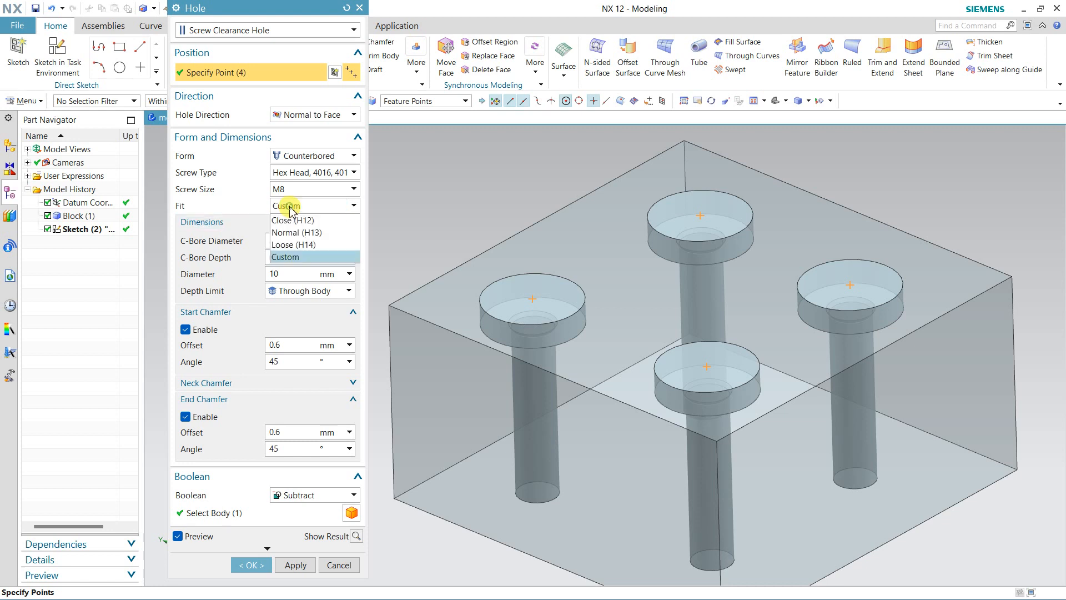
{"action": "left_click", "coordinate": [299, 234]}
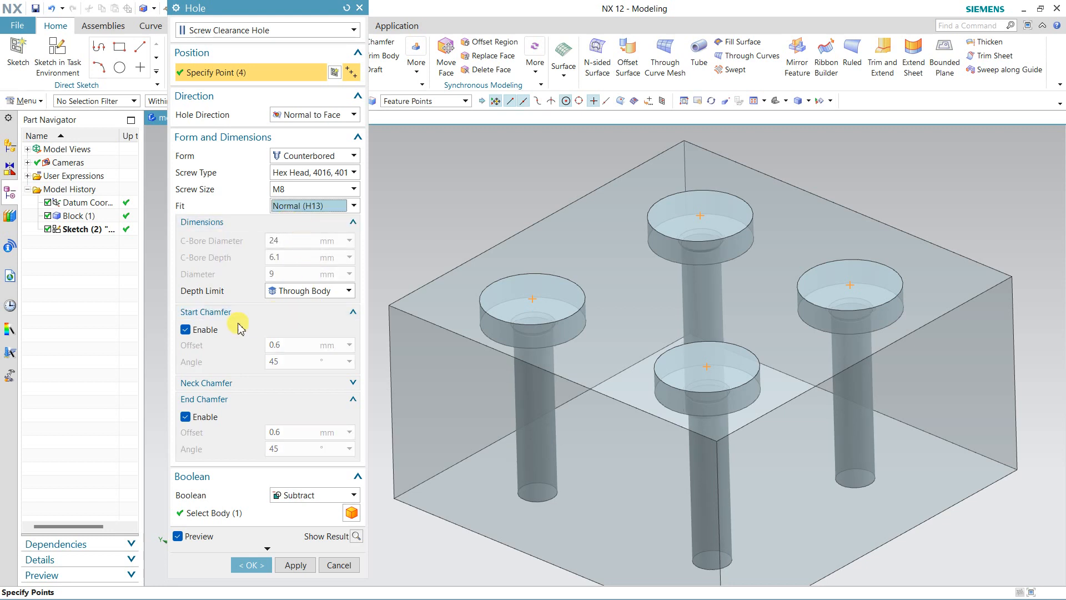
Change the screw clearance holes' form to Countersunk with Screw Type Socket Flat Head, 10642, Screw Size M8 and Fit Normal (H13).
{"action": "left_click", "coordinate": [310, 156]}
{"action": "left_click", "coordinate": [310, 196]}
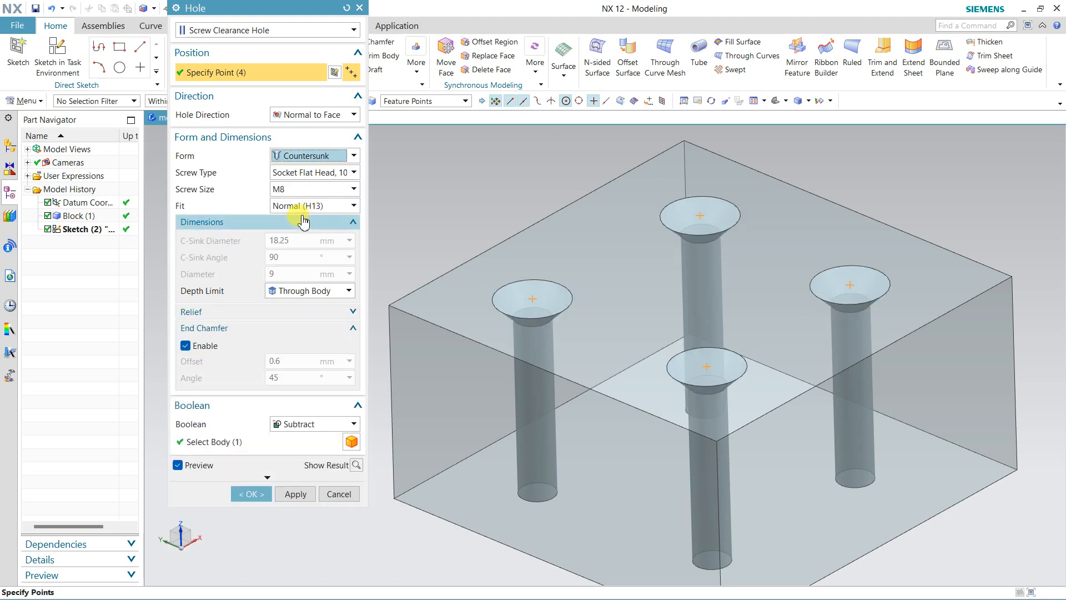
{"action": "left_click", "coordinate": [313, 173]}
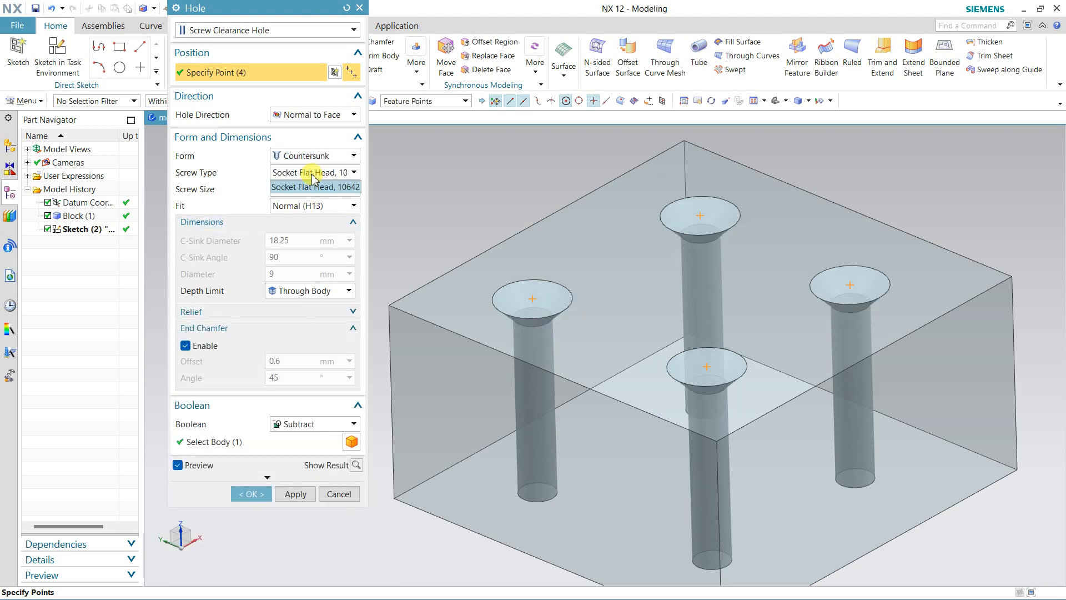
{"action": "left_click", "coordinate": [312, 187]}
{"action": "left_click", "coordinate": [312, 189]}
{"action": "left_click", "coordinate": [312, 190]}
{"action": "left_click", "coordinate": [312, 206]}
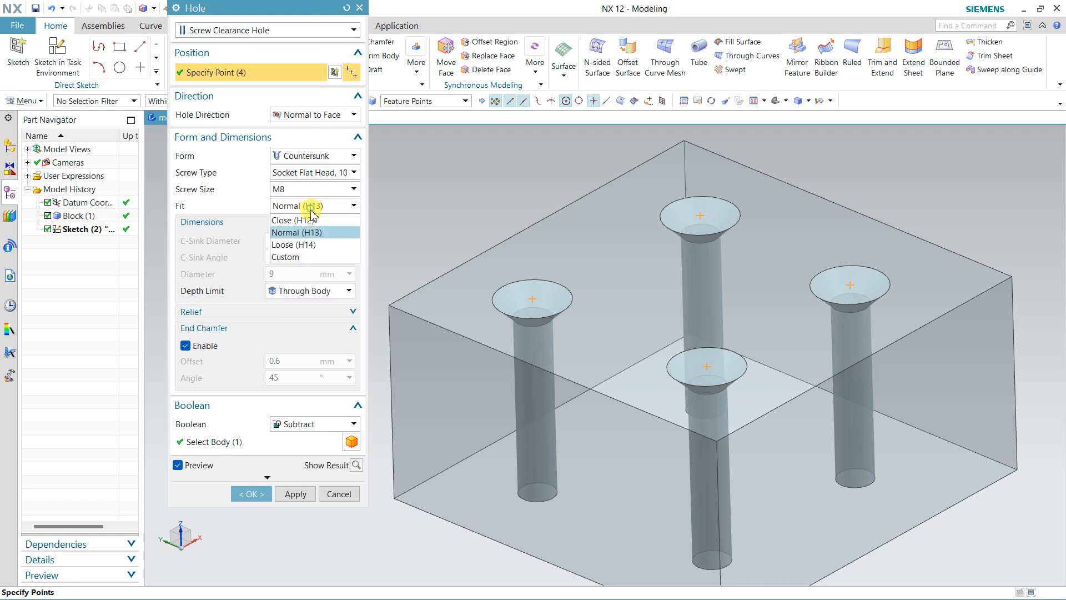
{"action": "left_click", "coordinate": [311, 210]}
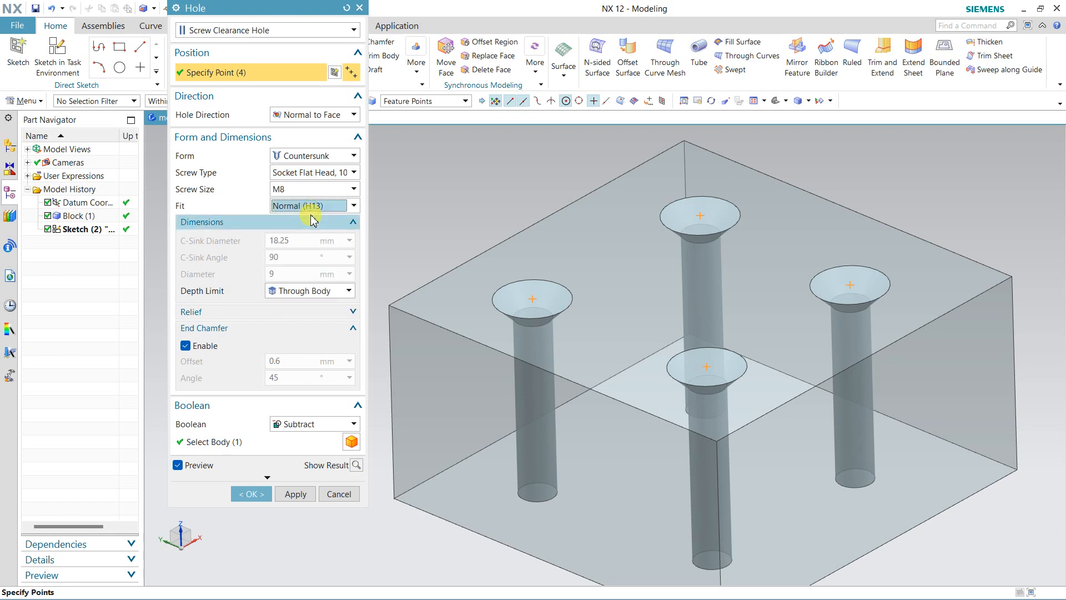
Change the hole type to Threaded Hole and look through the Radial Engage and thread Size choices.
{"action": "left_click", "coordinate": [282, 32]}
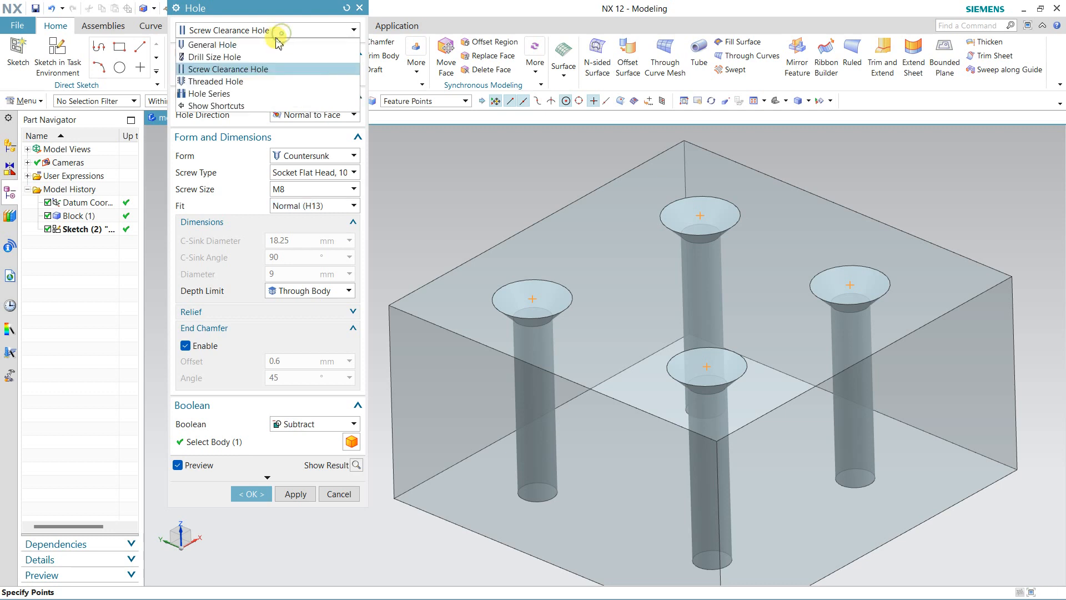
{"action": "left_click", "coordinate": [253, 82]}
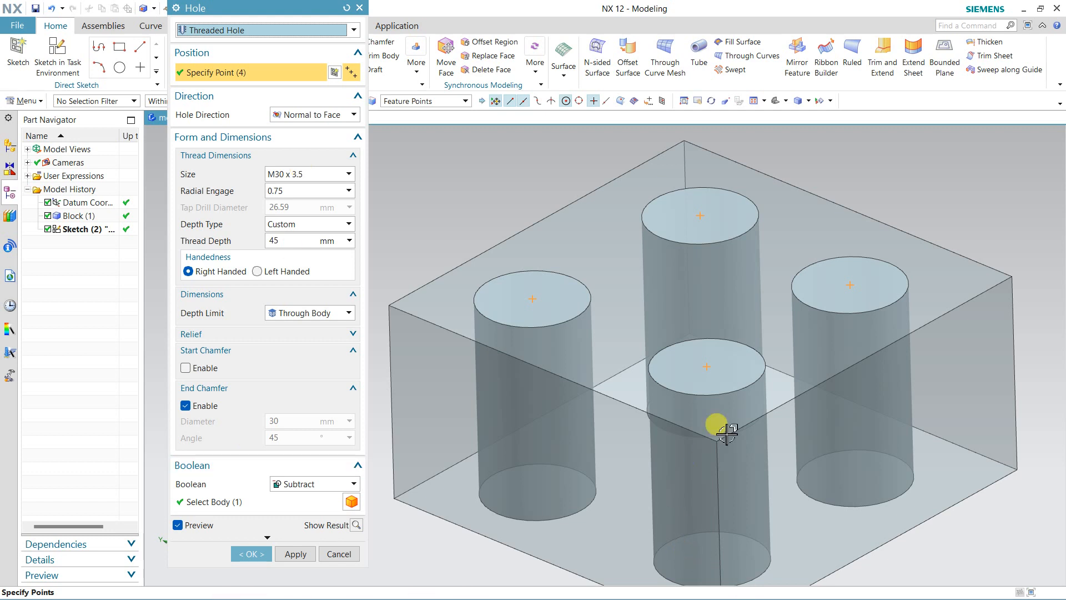
{"action": "left_click", "coordinate": [290, 192]}
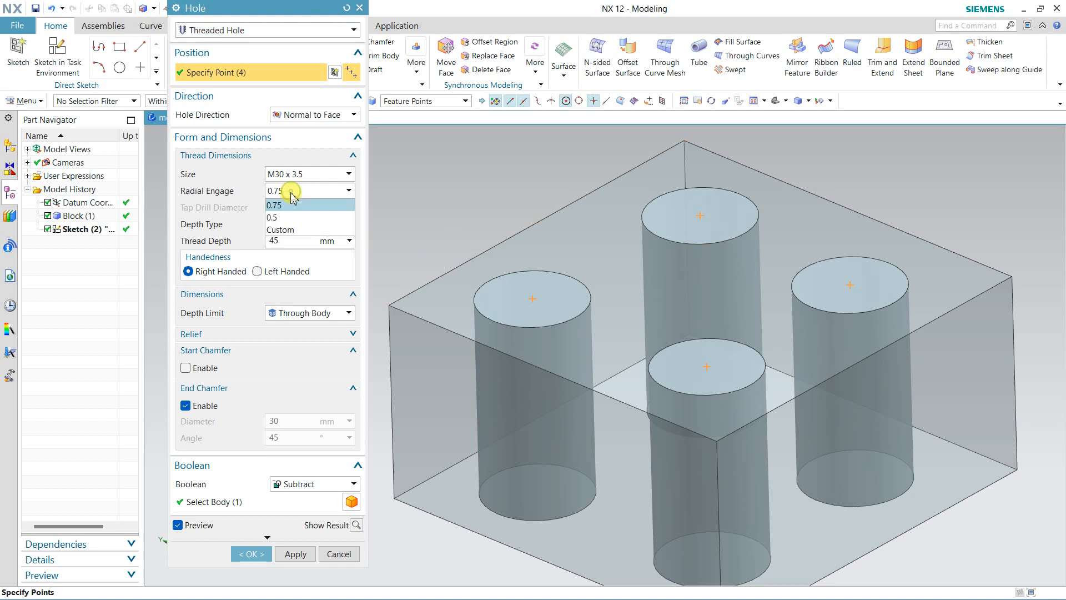
{"action": "left_click", "coordinate": [303, 193]}
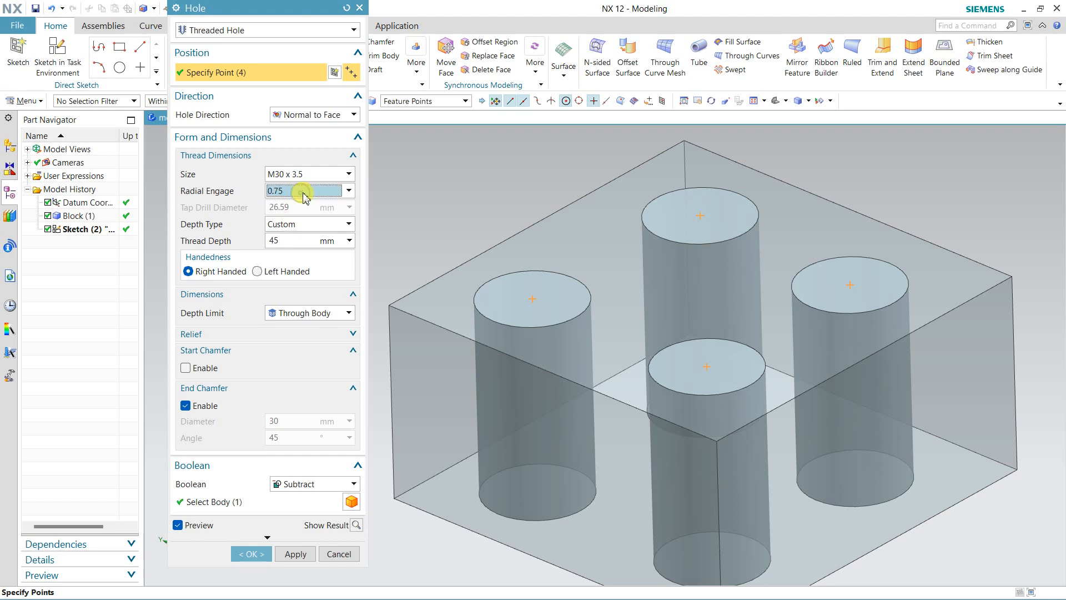
{"action": "left_click", "coordinate": [305, 174]}
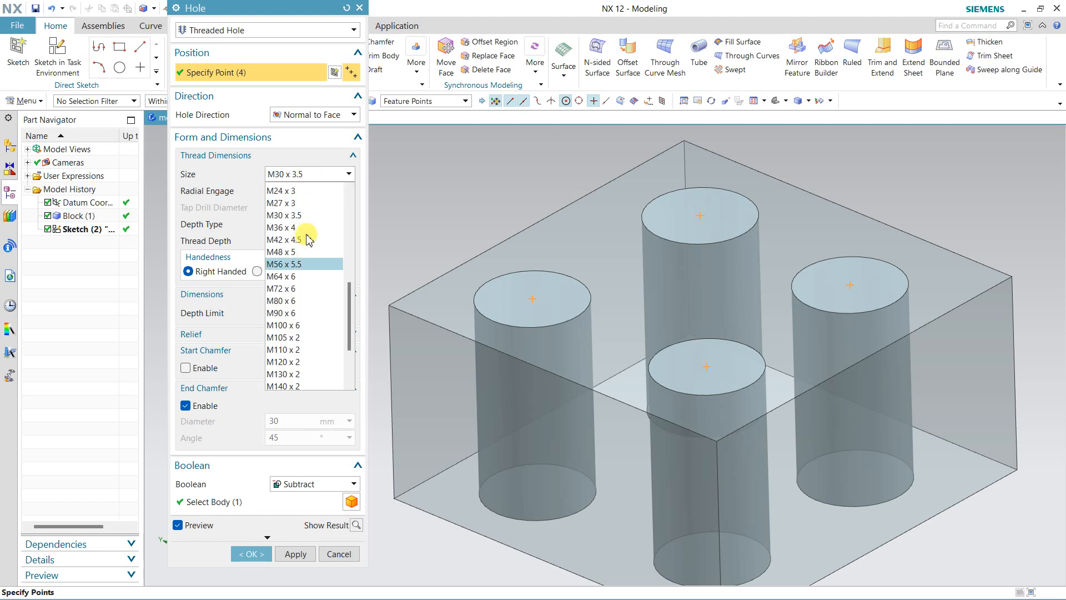
{"action": "left_click", "coordinate": [314, 175]}
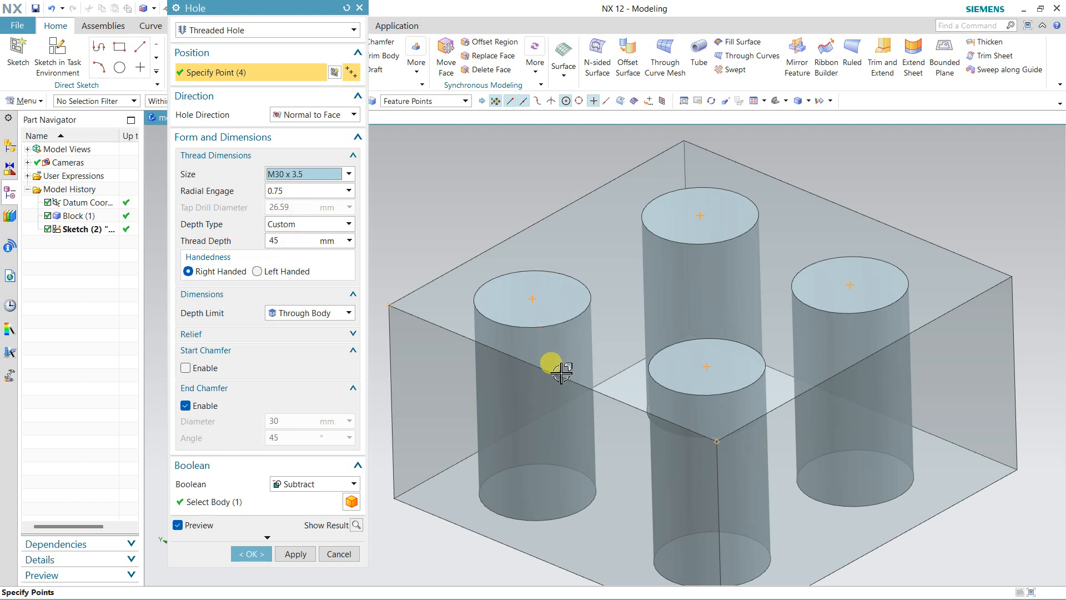
Set the threaded holes' Depth Limit to Value and their thread Size to M10 x 1.5.
{"action": "left_click", "coordinate": [280, 237]}
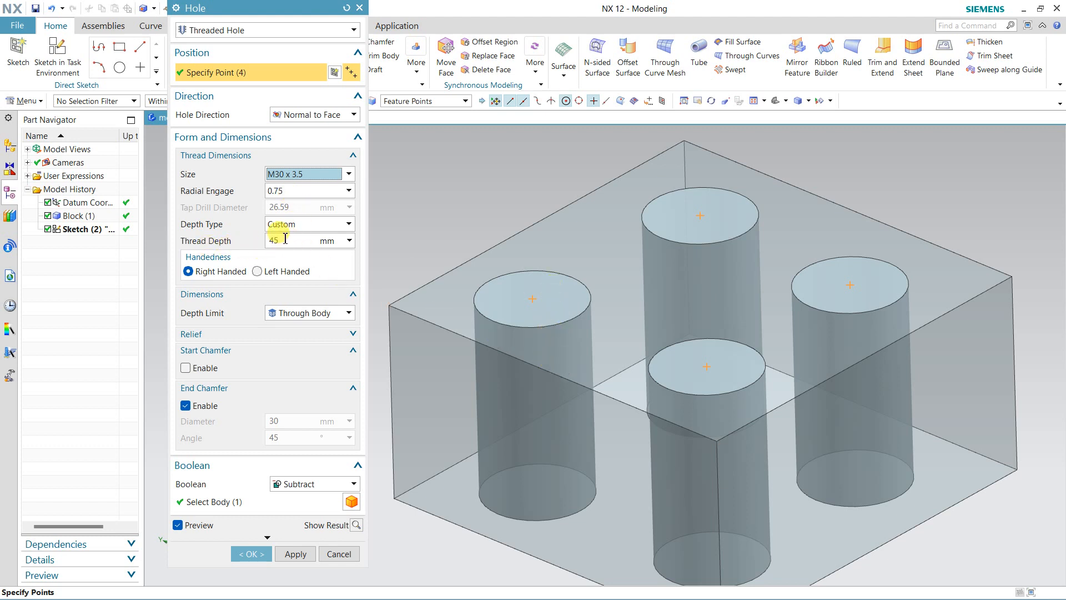
{"action": "left_click", "coordinate": [303, 314]}
{"action": "left_click", "coordinate": [300, 328]}
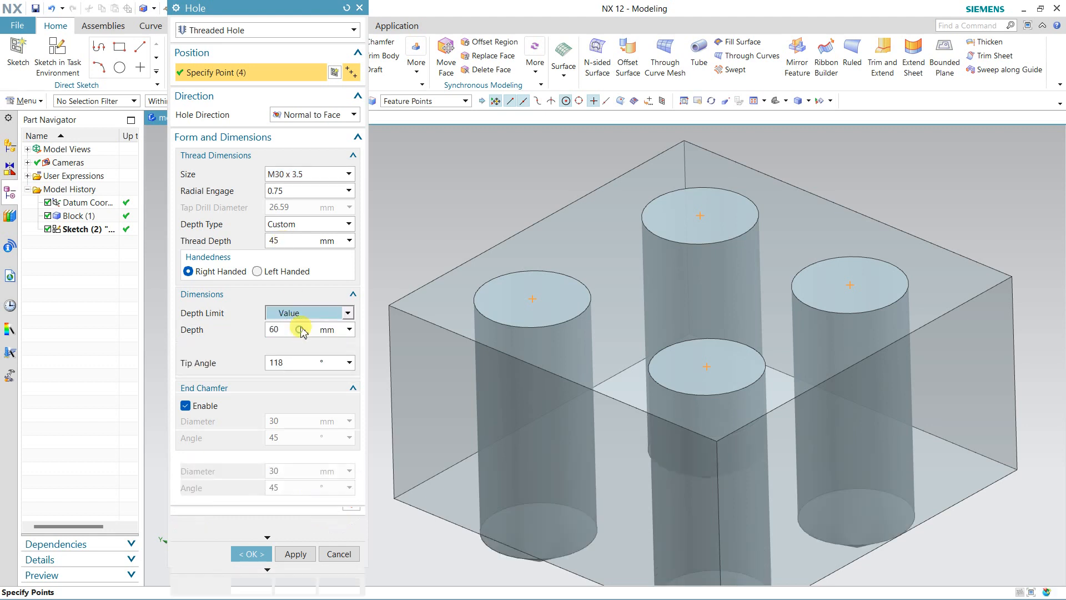
{"action": "left_click", "coordinate": [308, 173]}
{"action": "scroll", "coordinate": [303, 249], "scroll_direction": "up", "scroll_amount": 3}
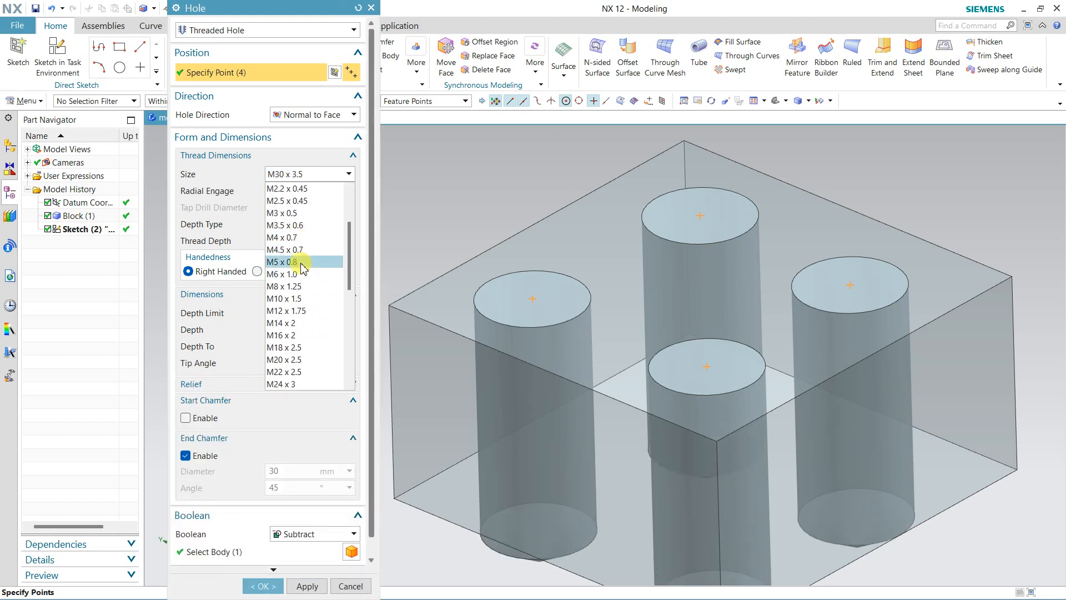
{"action": "left_click", "coordinate": [304, 299]}
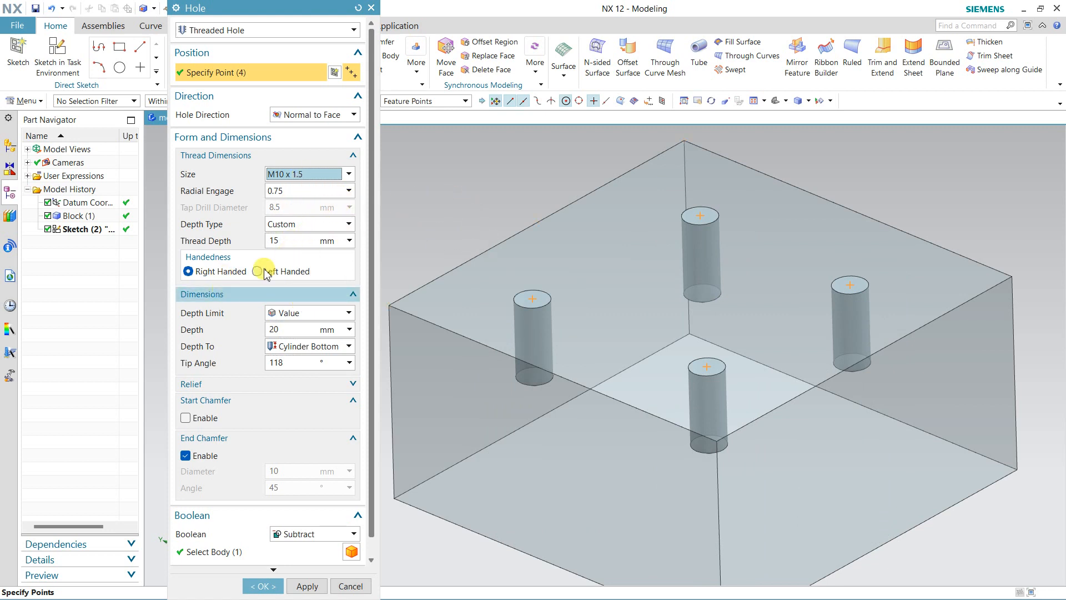
Set the threaded holes' Depth to 25 mm and give them a Start Chamfer instead of an End Chamfer.
{"action": "left_click", "coordinate": [275, 329]}
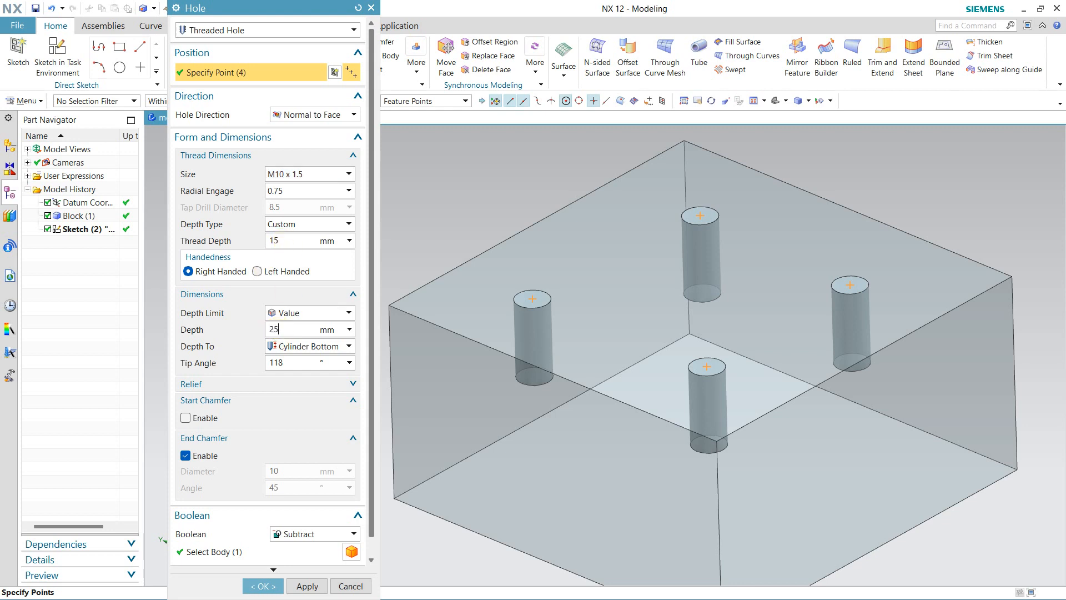
{"action": "type", "text": "25"}
{"action": "key", "text": "Return"}
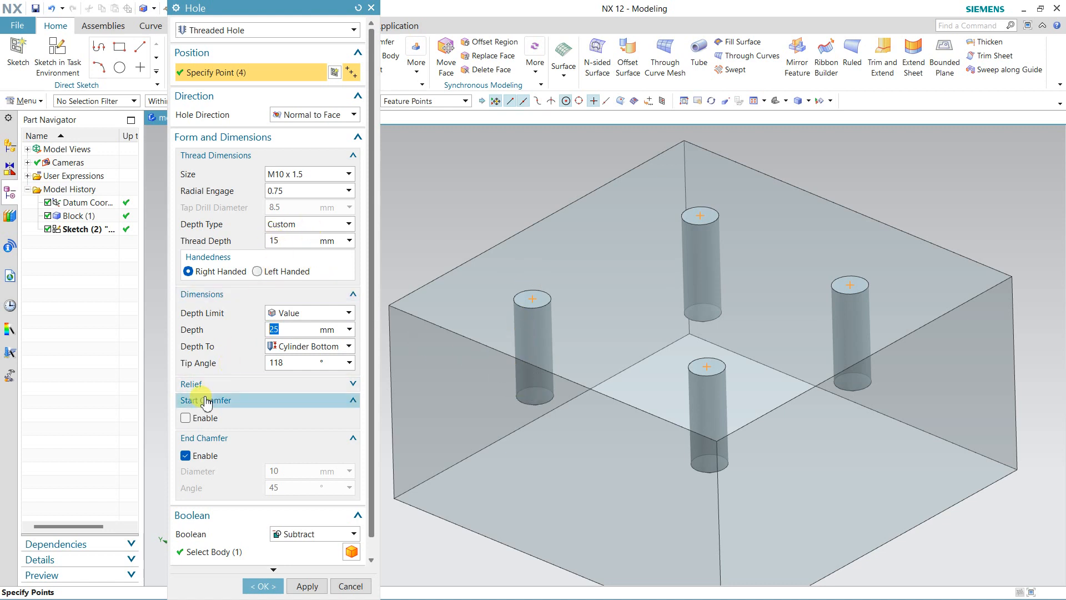
{"action": "left_click", "coordinate": [186, 455]}
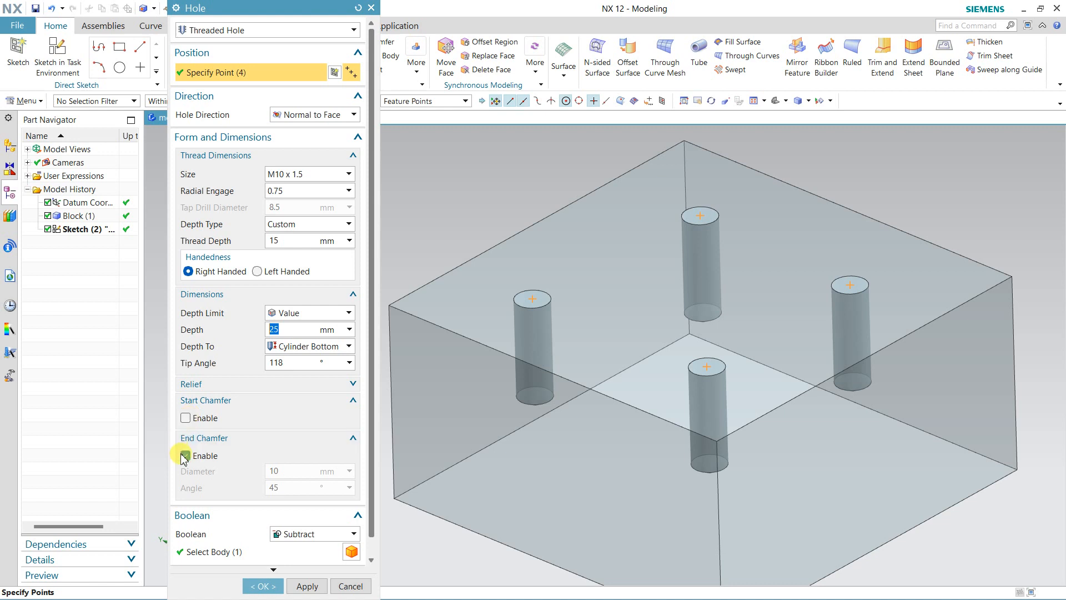
{"action": "left_click", "coordinate": [185, 418]}
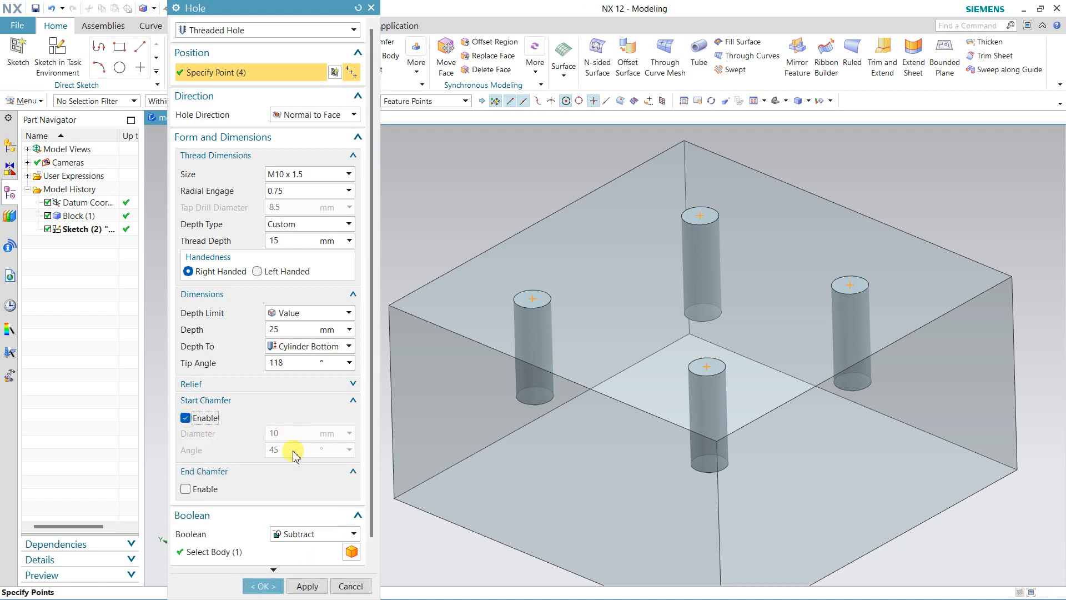
Try Relief on the threaded holes, inspect its Relief Chamfer settings, and turn Relief off again.
{"action": "scroll", "coordinate": [283, 367], "scroll_direction": "down", "scroll_amount": 1}
{"action": "left_click", "coordinate": [278, 367]}
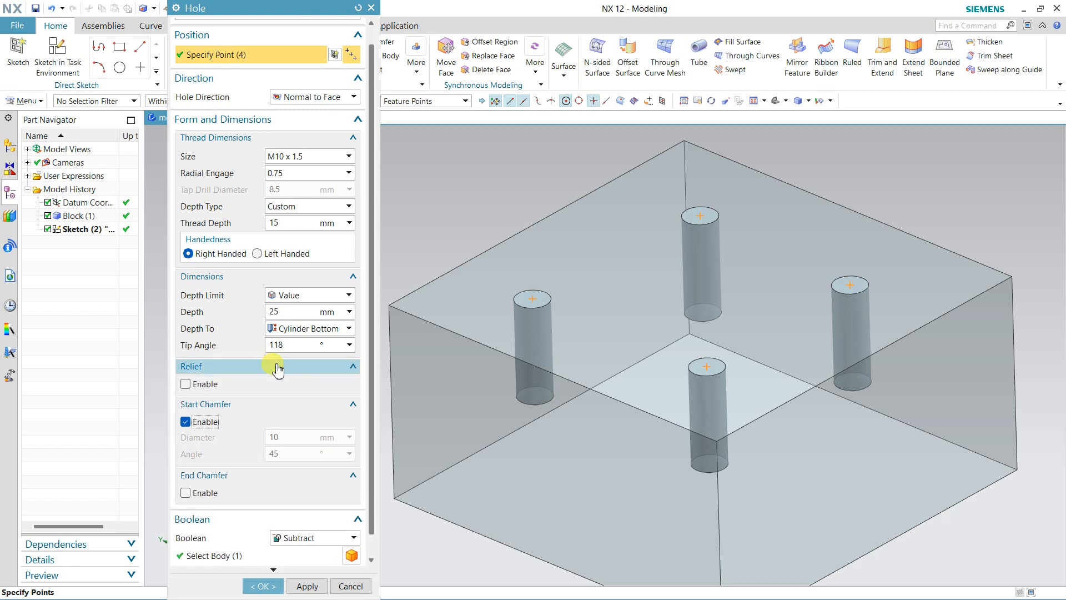
{"action": "left_click", "coordinate": [199, 386]}
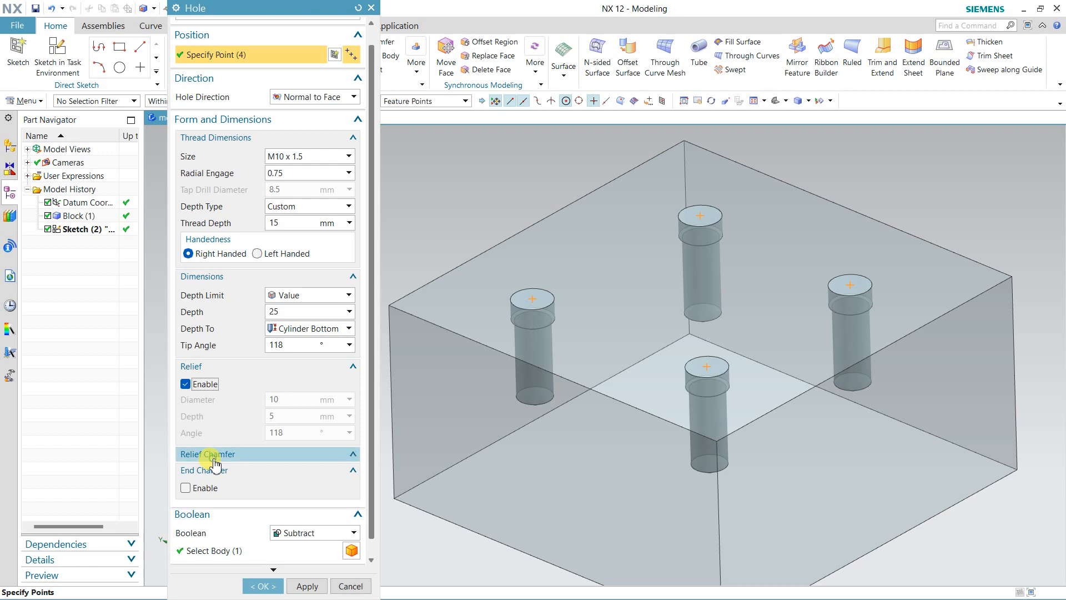
{"action": "left_click", "coordinate": [215, 461]}
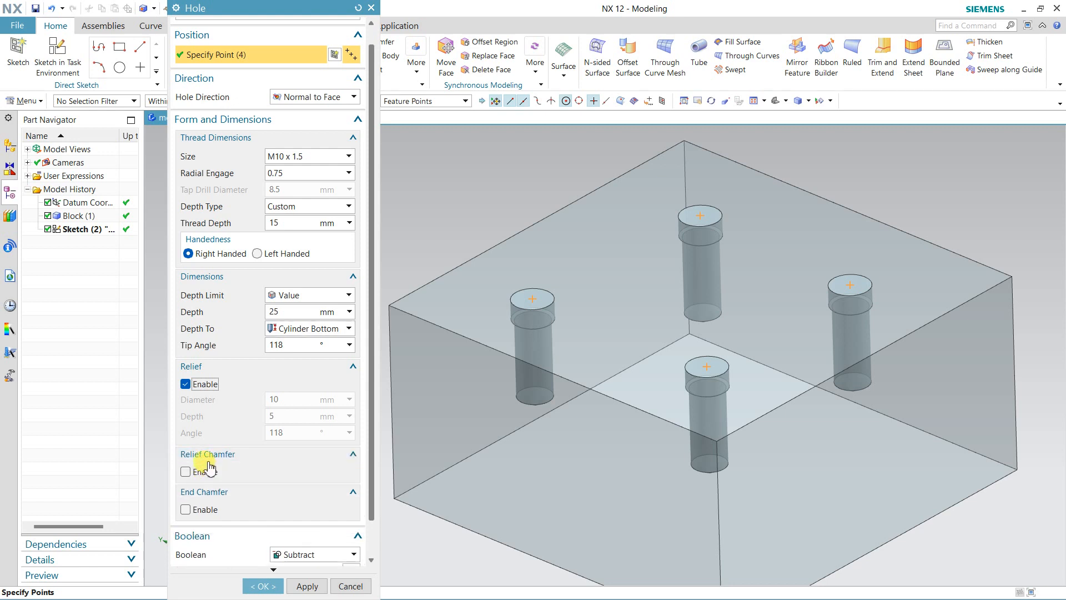
{"action": "left_click", "coordinate": [209, 470]}
{"action": "left_click", "coordinate": [207, 383]}
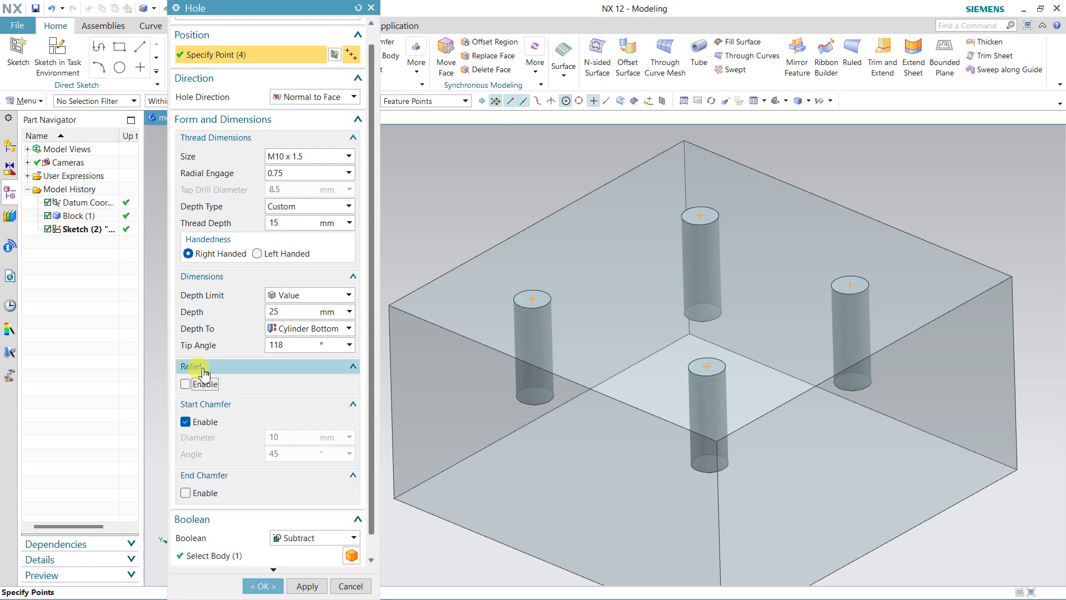
{"action": "left_click", "coordinate": [204, 367]}
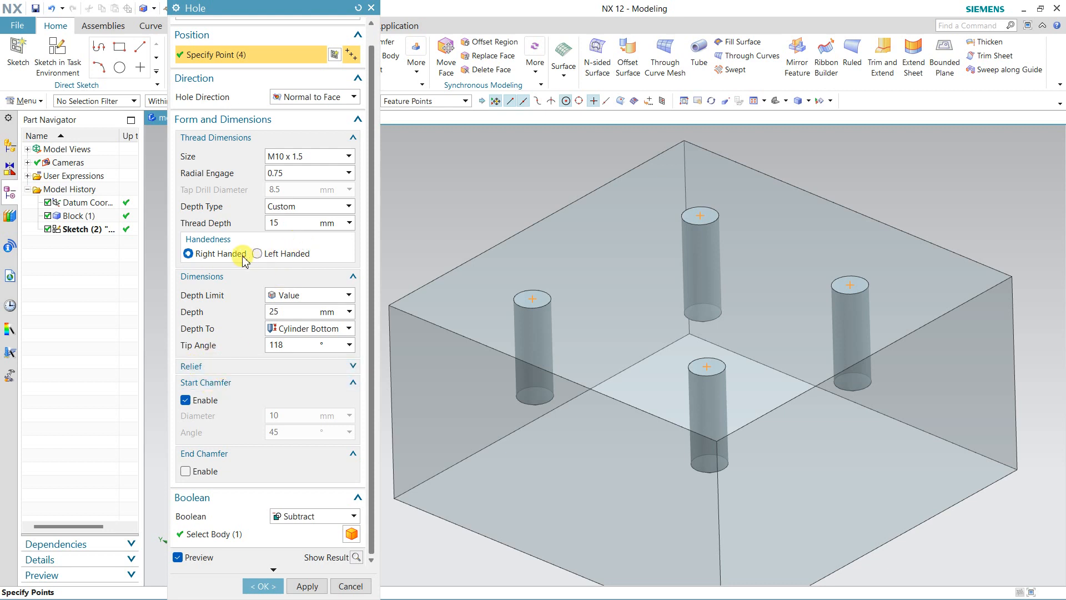
Compare the threaded holes' Handedness options and set it to Left Handed.
{"action": "left_click", "coordinate": [260, 254]}
{"action": "left_click", "coordinate": [228, 258]}
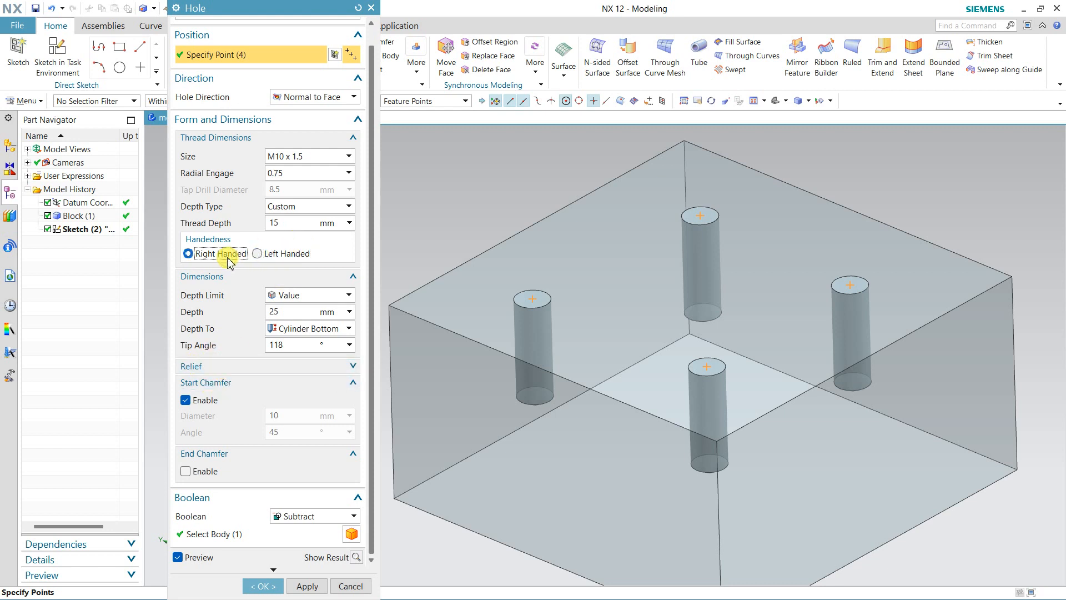
{"action": "left_click", "coordinate": [268, 254]}
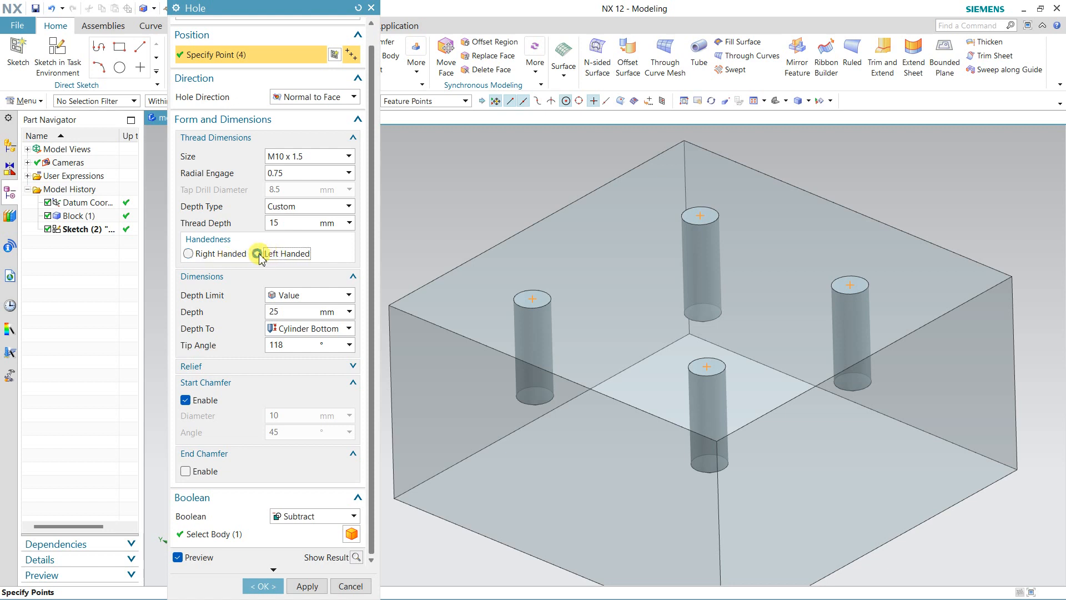
{"action": "scroll", "coordinate": [292, 360], "scroll_direction": "up", "scroll_amount": 1}
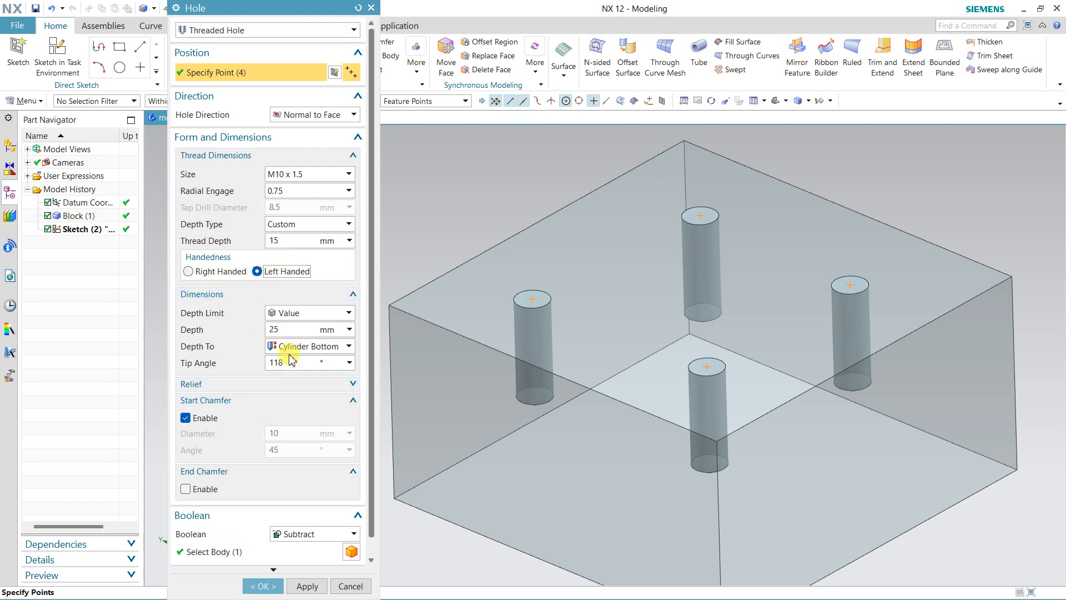
Create the four left-handed M10 x 1.5 threaded holes in the block's top face, inspect them, and leave the Hole command.
{"action": "left_click", "coordinate": [307, 586]}
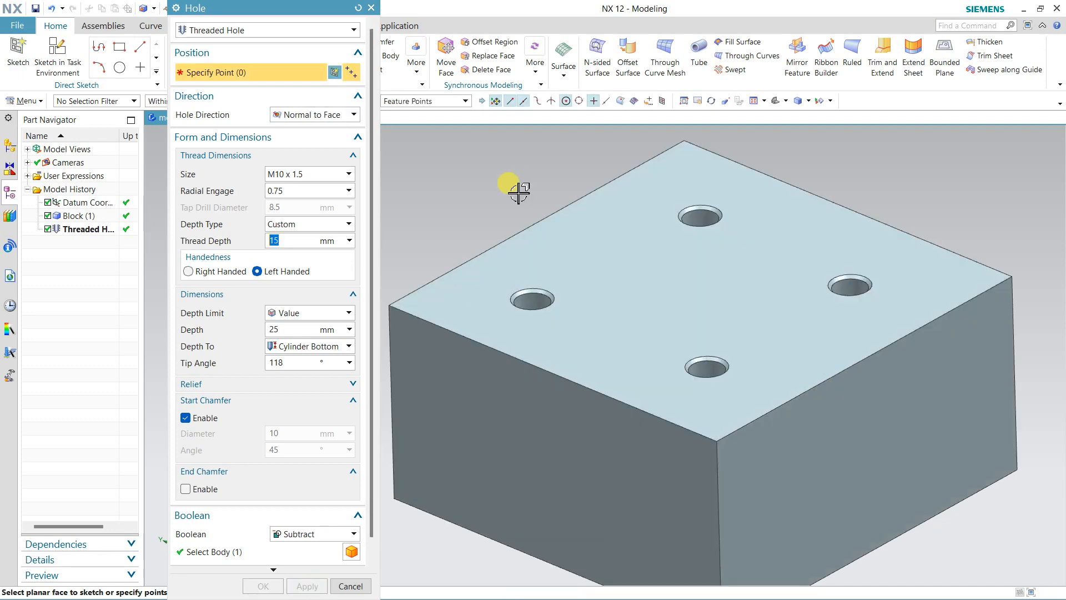
{"action": "middle_click_drag", "start_coordinate": [519, 190], "coordinate": [509, 219]}
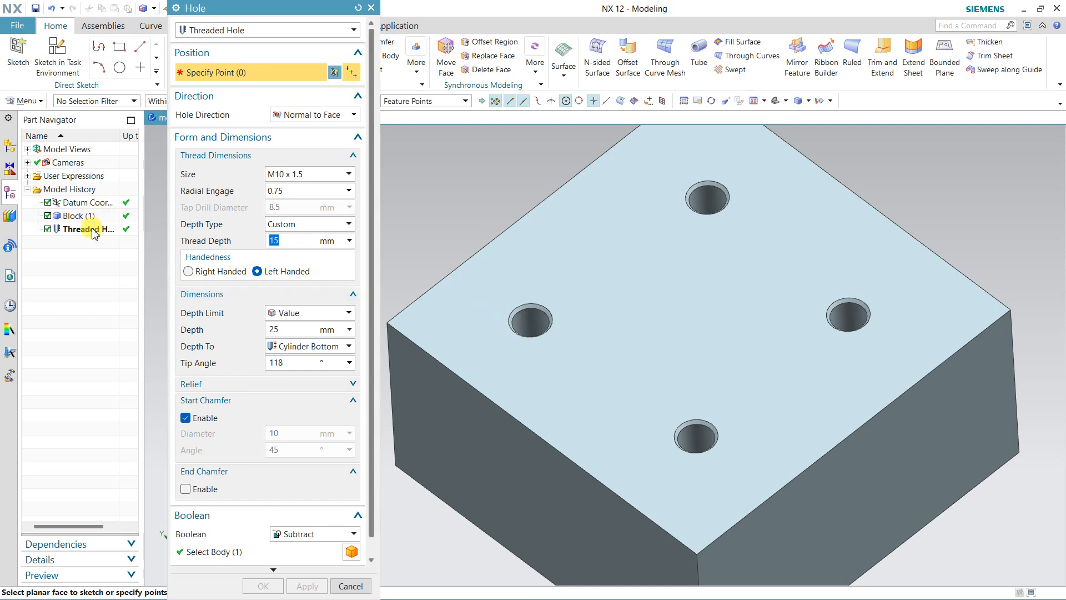
{"action": "left_click", "coordinate": [563, 335]}
{"action": "mouse_move", "coordinate": [573, 343]}
{"action": "middle_mouse_down"}
{"action": "mouse_move", "coordinate": [572, 369]}
{"action": "mouse_move", "coordinate": [588, 316]}
{"action": "mouse_move", "coordinate": [557, 294]}
{"action": "middle_mouse_up"}
{"action": "right_click_drag", "start_coordinate": [500, 203], "coordinate": [500, 222]}
{"action": "middle_click_drag", "start_coordinate": [503, 211], "coordinate": [547, 278]}
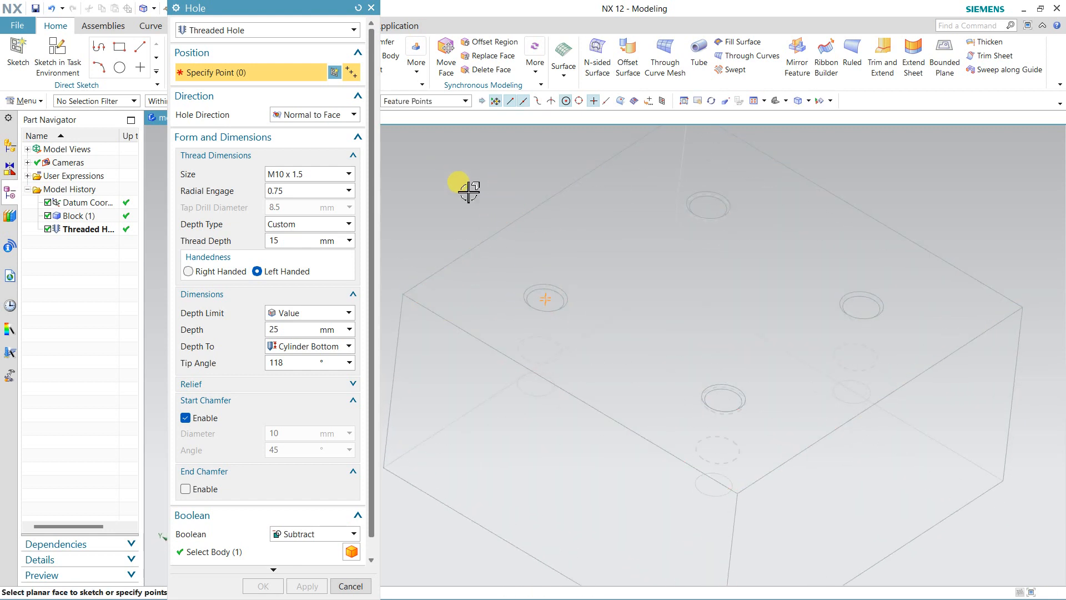
{"action": "right_click_drag", "start_coordinate": [469, 191], "coordinate": [470, 176]}
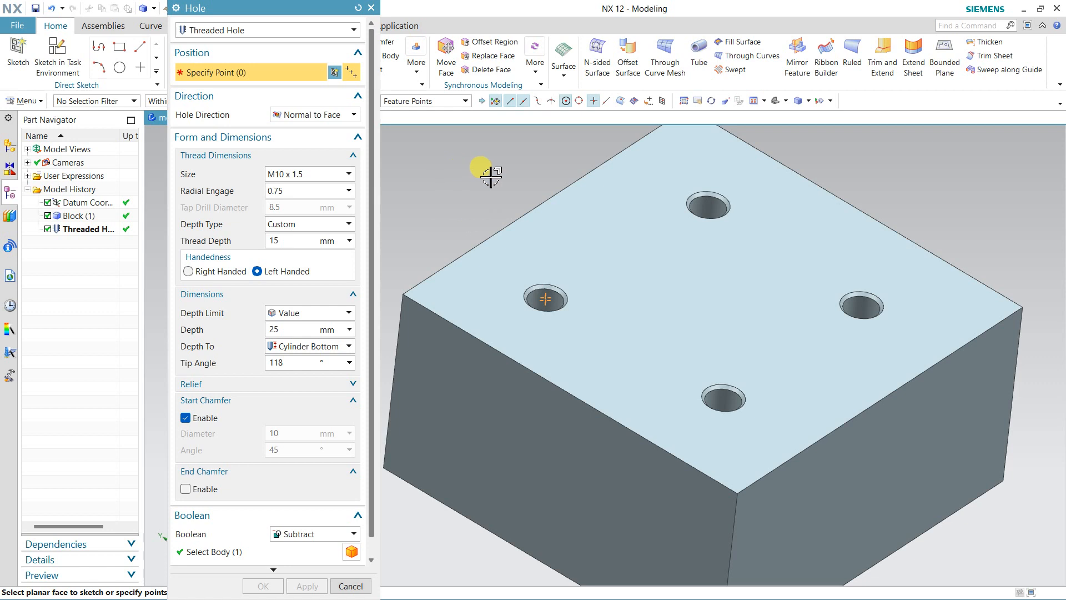
{"action": "middle_click_drag", "start_coordinate": [489, 172], "coordinate": [481, 190]}
{"action": "scroll", "coordinate": [539, 314], "scroll_direction": "up", "scroll_amount": 2}
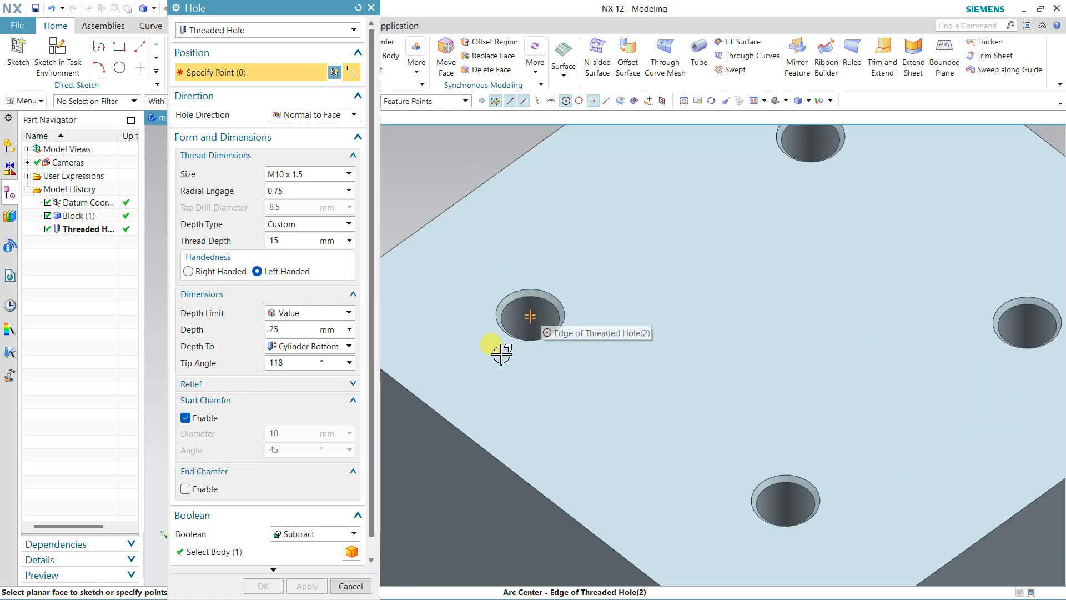
{"action": "scroll", "coordinate": [439, 206], "scroll_direction": "down", "scroll_amount": 3}
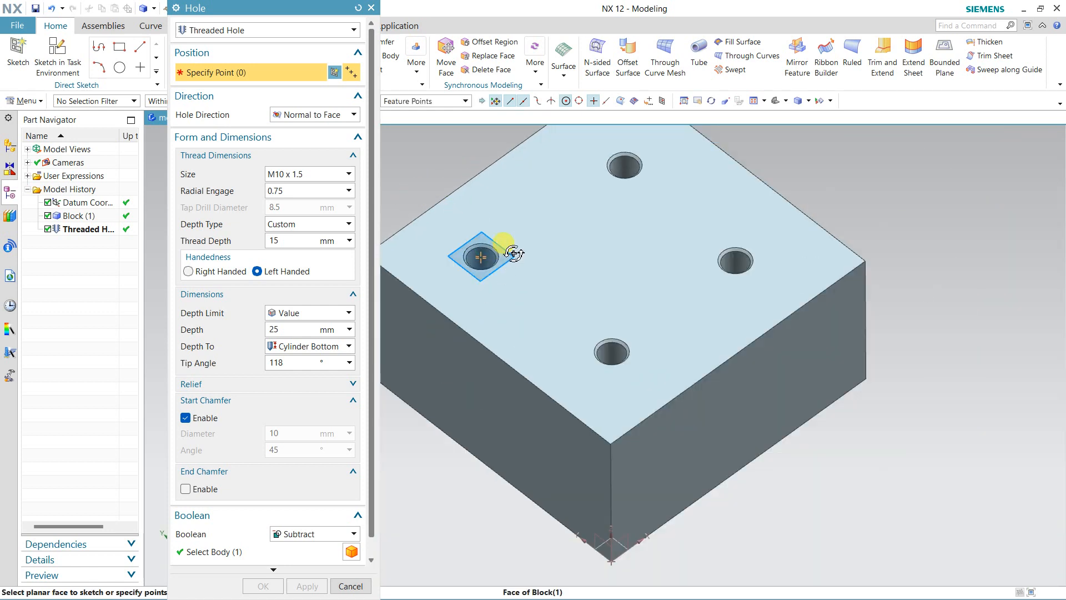
{"action": "middle_click_drag", "start_coordinate": [495, 245], "coordinate": [507, 261]}
{"action": "left_click", "coordinate": [356, 591]}
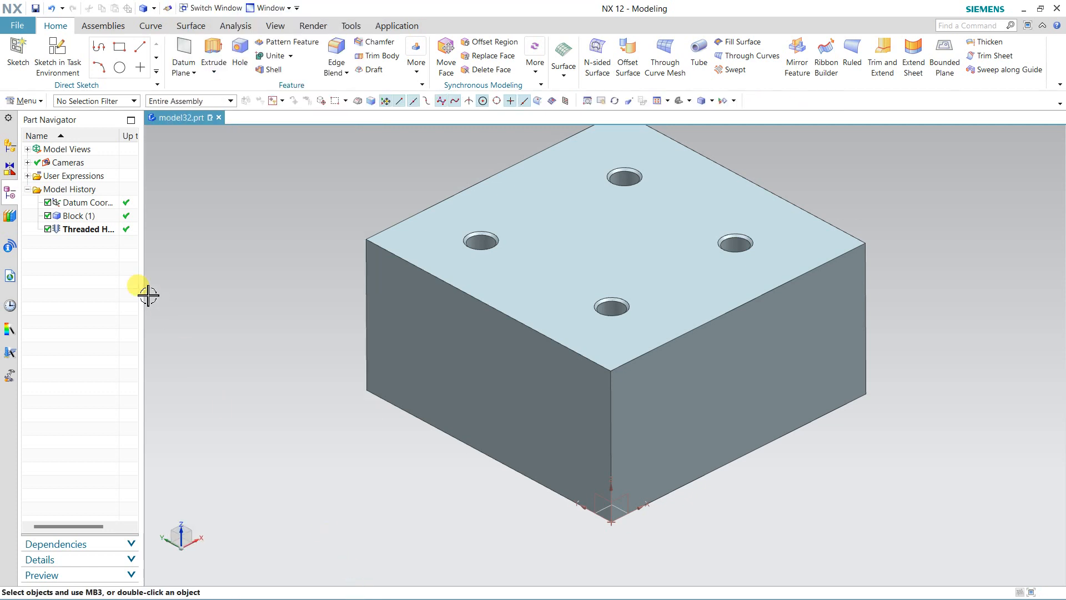
{"action": "left_click", "coordinate": [101, 230]}
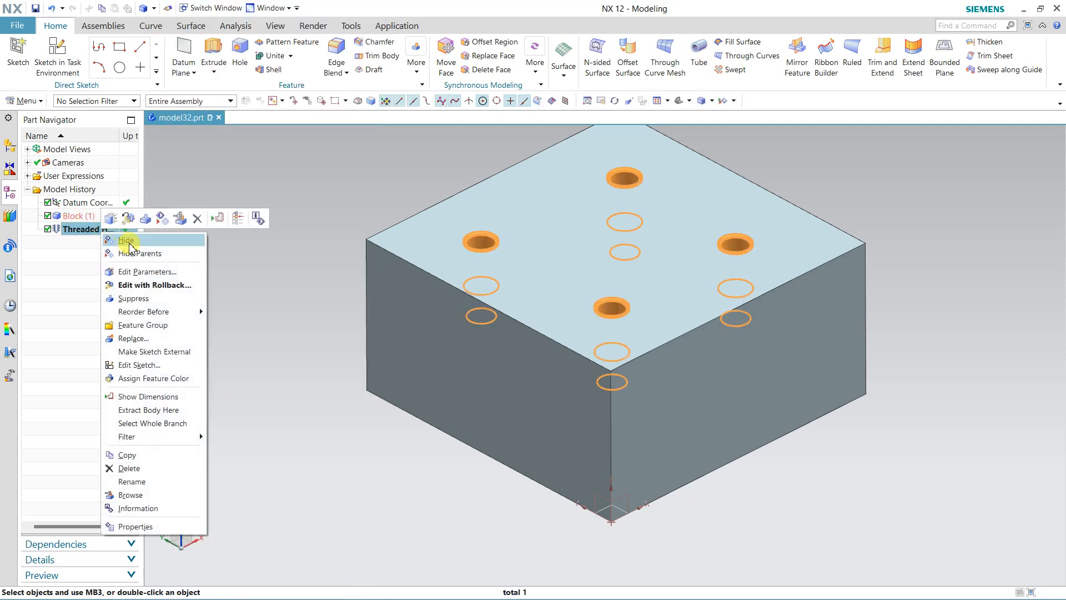
{"action": "left_click", "coordinate": [125, 240]}
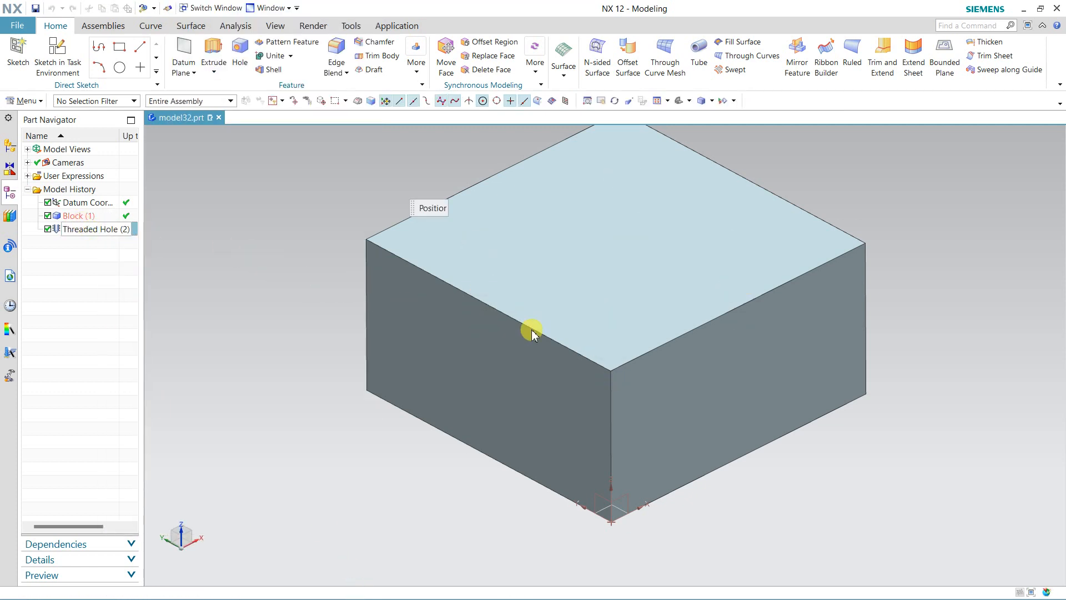
{"action": "scroll", "coordinate": [423, 182], "scroll_direction": "up", "scroll_amount": 2}
{"action": "scroll", "coordinate": [423, 183], "scroll_direction": "down", "scroll_amount": 2}
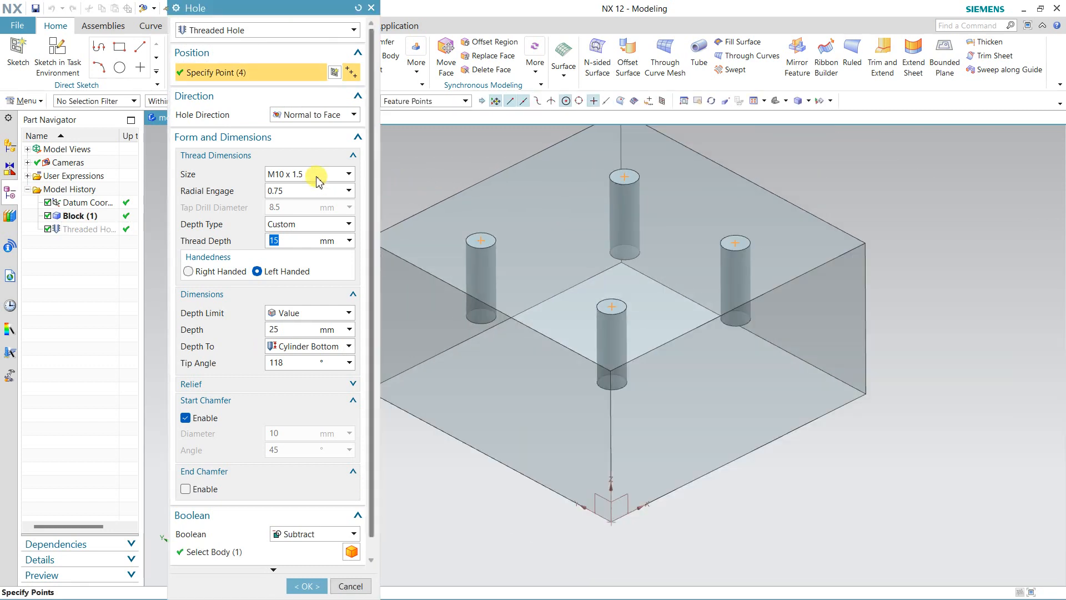
{"action": "left_click", "coordinate": [246, 31]}
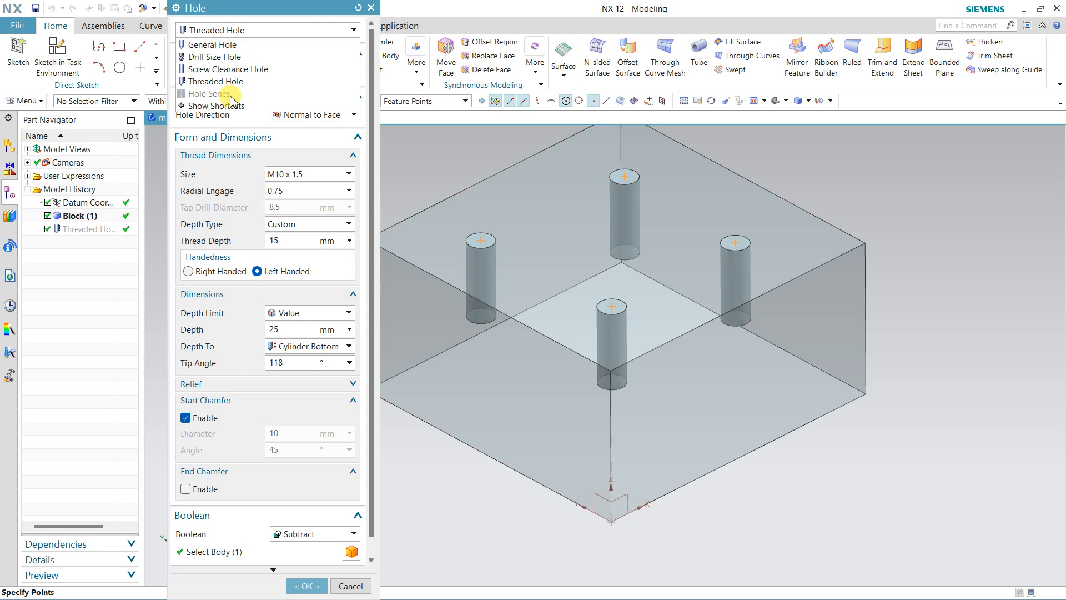
{"action": "left_click", "coordinate": [240, 46]}
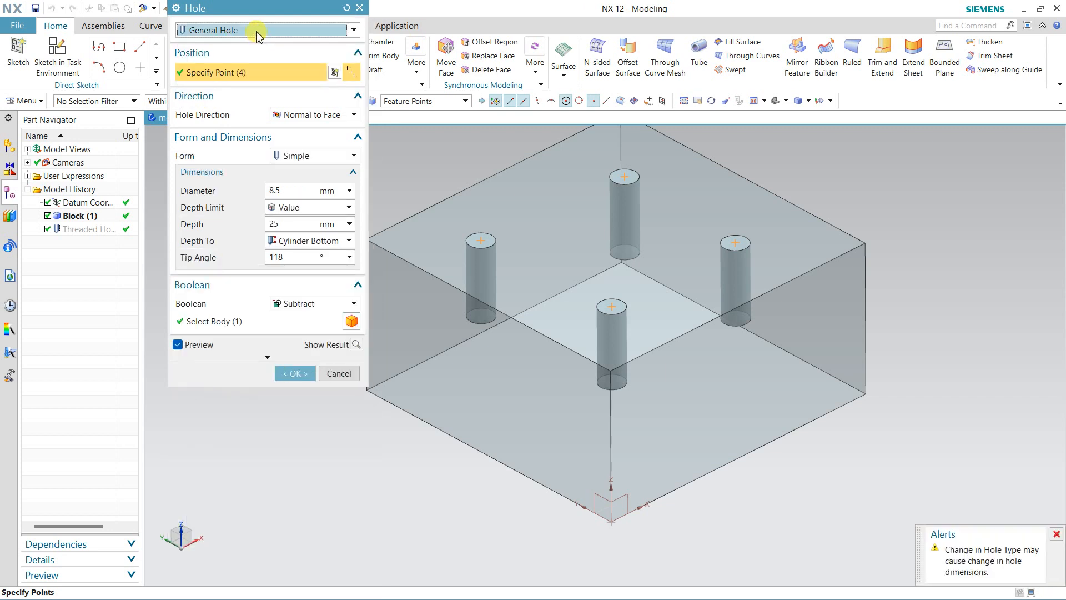
{"action": "left_click", "coordinate": [254, 31]}
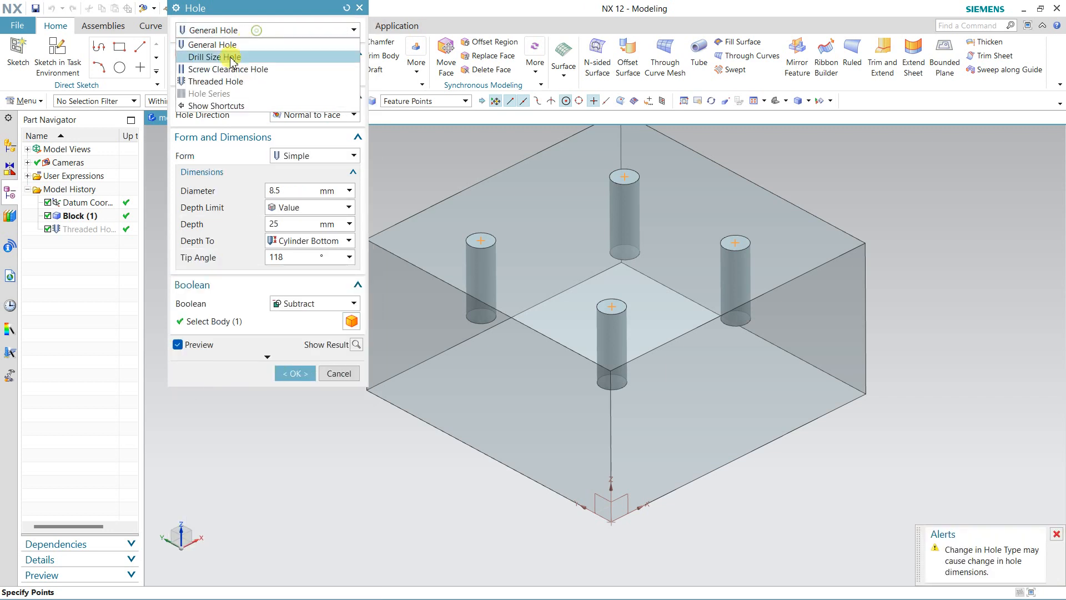
{"action": "left_click", "coordinate": [216, 95]}
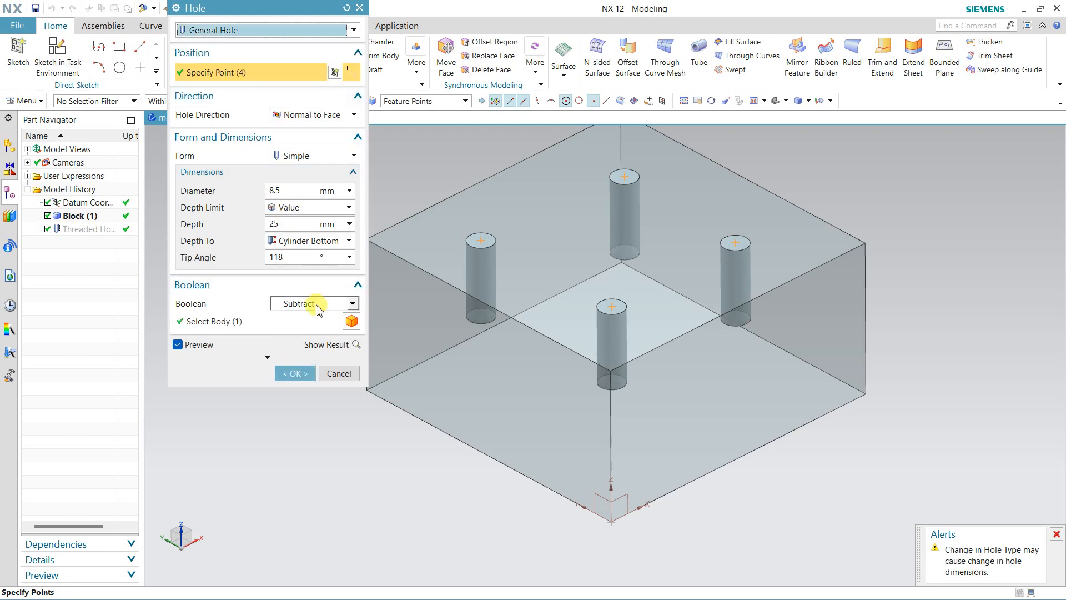
{"action": "left_click", "coordinate": [332, 374]}
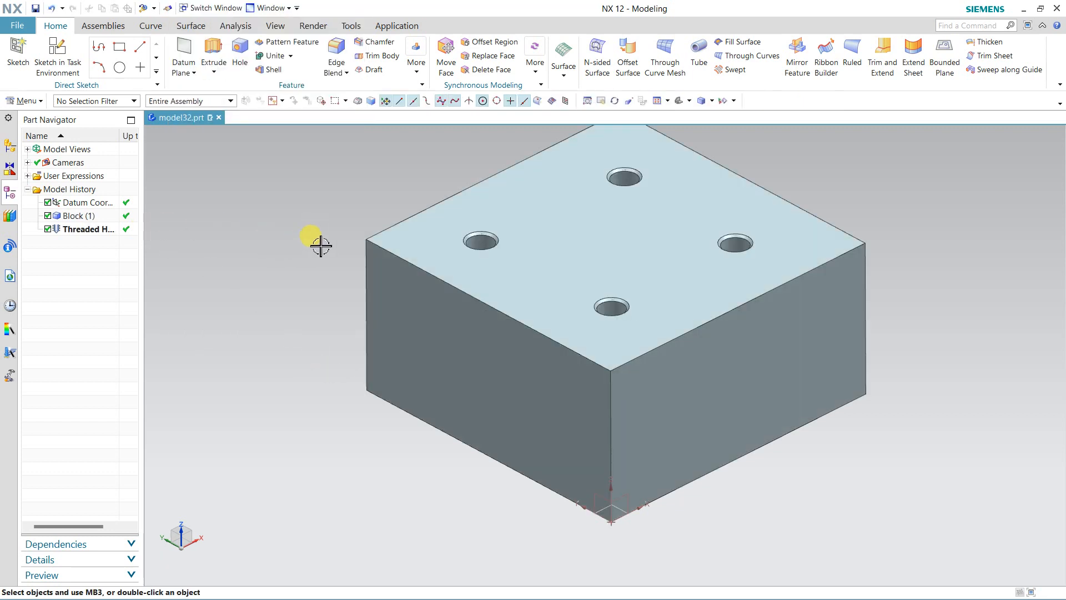
Start a new hole at a point on the block's front-left side face and set its type to Hole Series.
{"action": "left_click", "coordinate": [240, 52]}
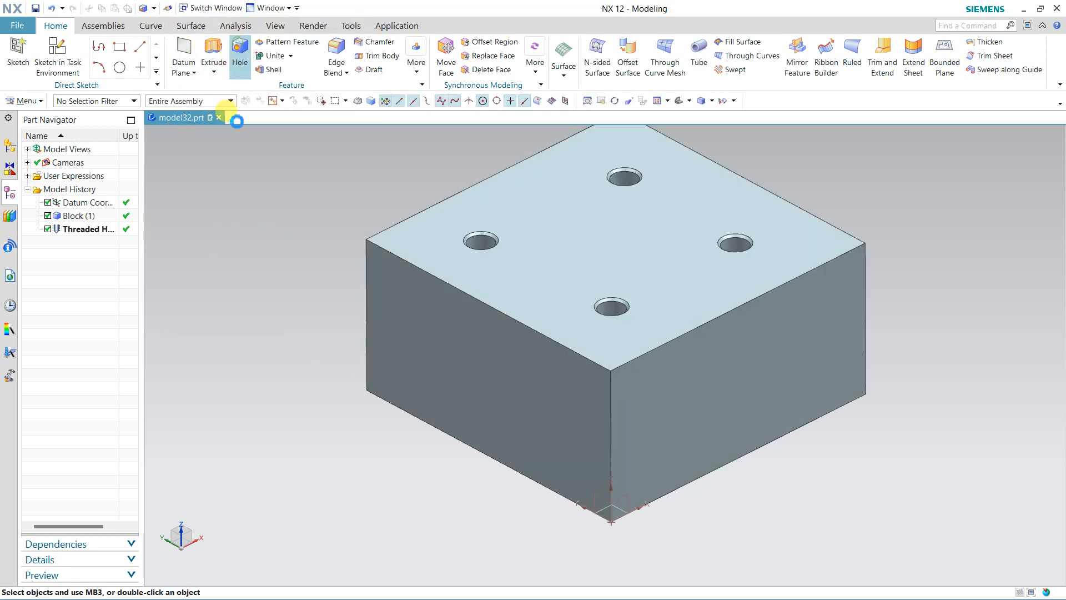
{"action": "left_click", "coordinate": [479, 349]}
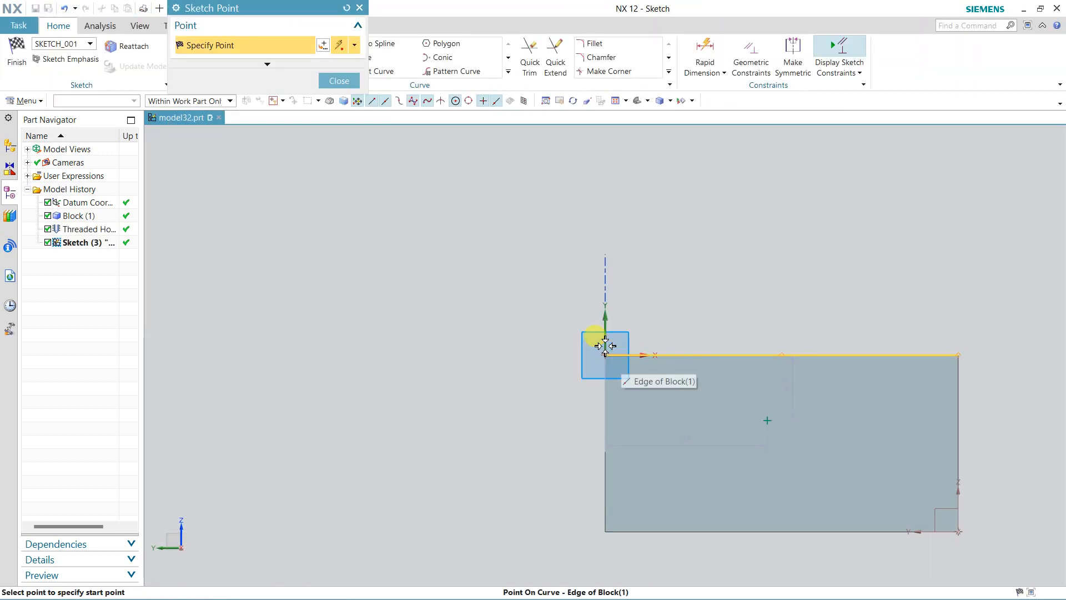
{"action": "left_click", "coordinate": [339, 81]}
{"action": "left_click", "coordinate": [16, 53]}
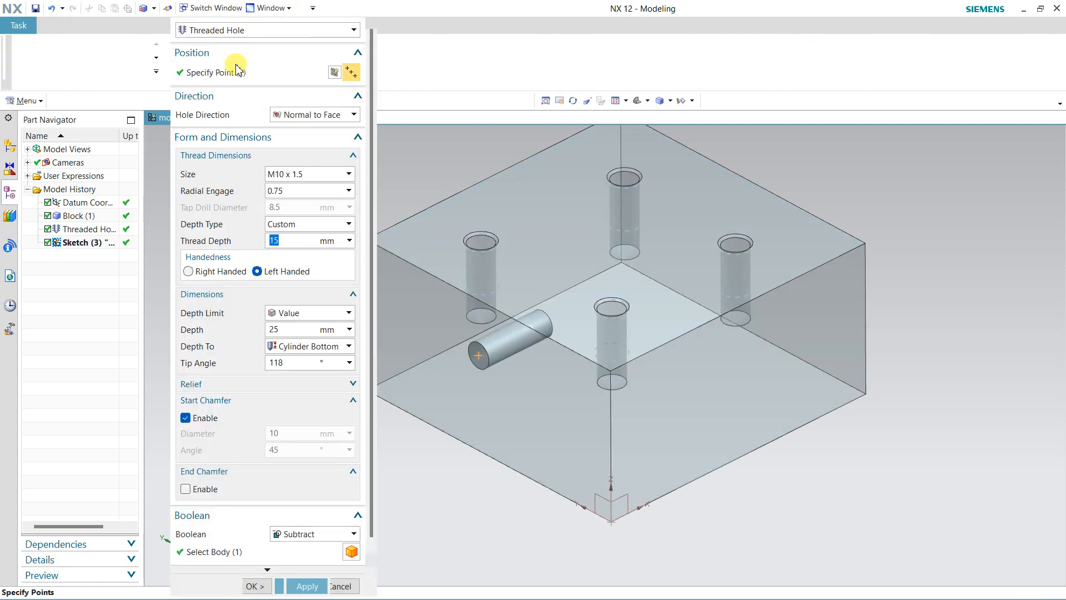
{"action": "left_click", "coordinate": [233, 30]}
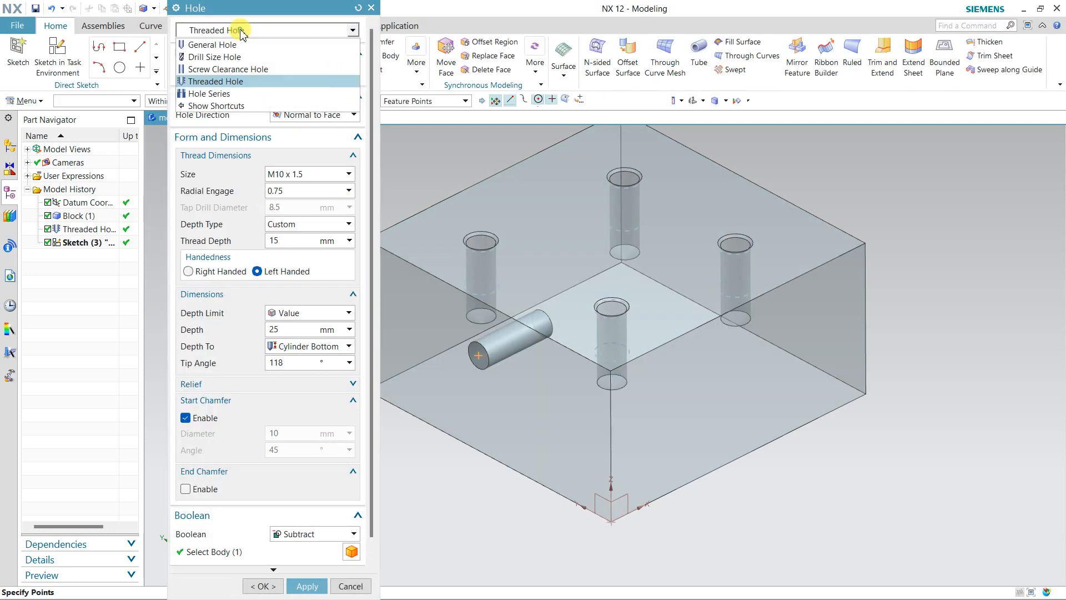
{"action": "left_click", "coordinate": [224, 94]}
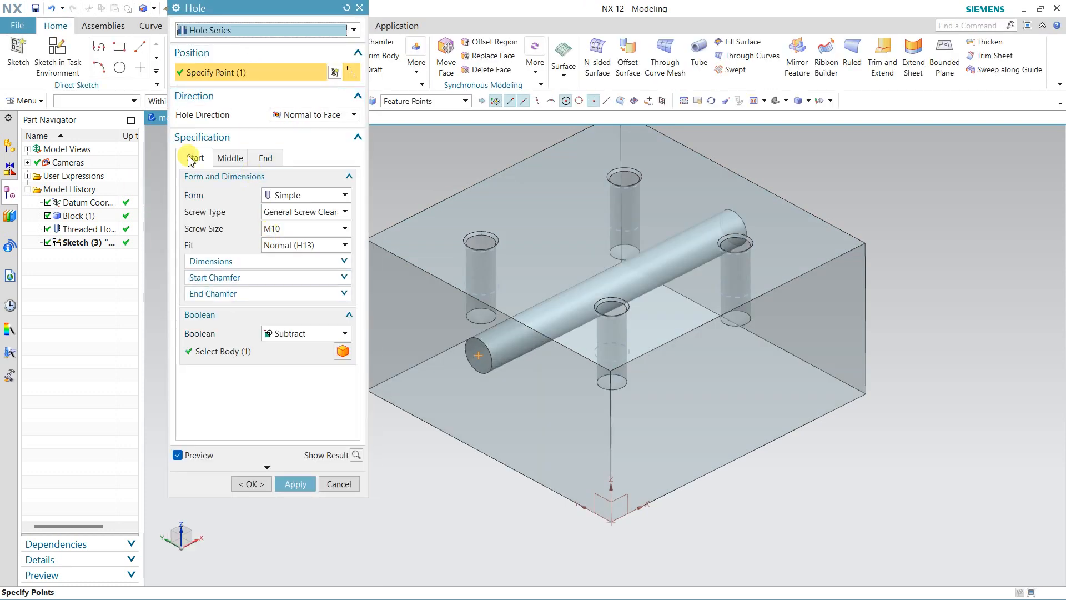
Review the Form, Screw Type, Screw Size and Fit options for the start hole of the hole series.
{"action": "mouse_move", "coordinate": [462, 336]}
{"action": "middle_mouse_down"}
{"action": "mouse_move", "coordinate": [463, 323]}
{"action": "mouse_move", "coordinate": [471, 343]}
{"action": "middle_mouse_up"}
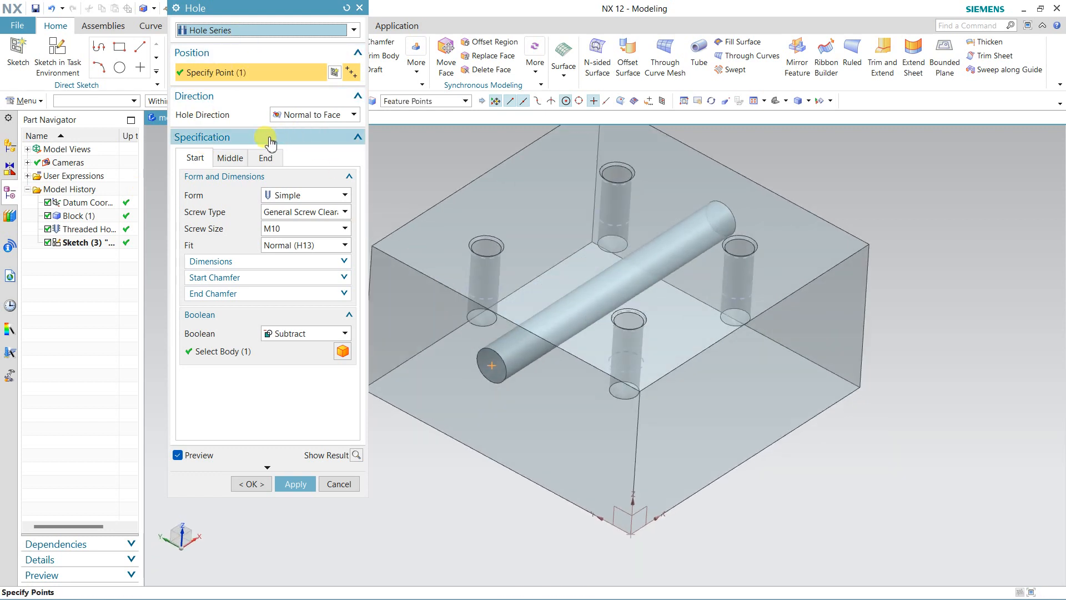
{"action": "left_click", "coordinate": [309, 197]}
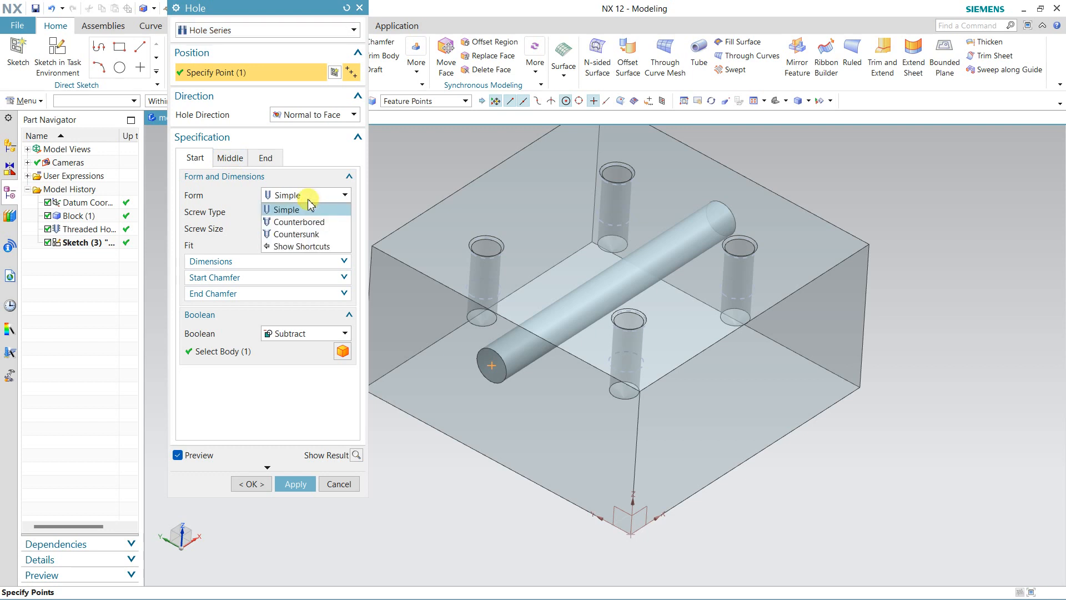
{"action": "left_click", "coordinate": [308, 202]}
{"action": "left_click", "coordinate": [291, 213]}
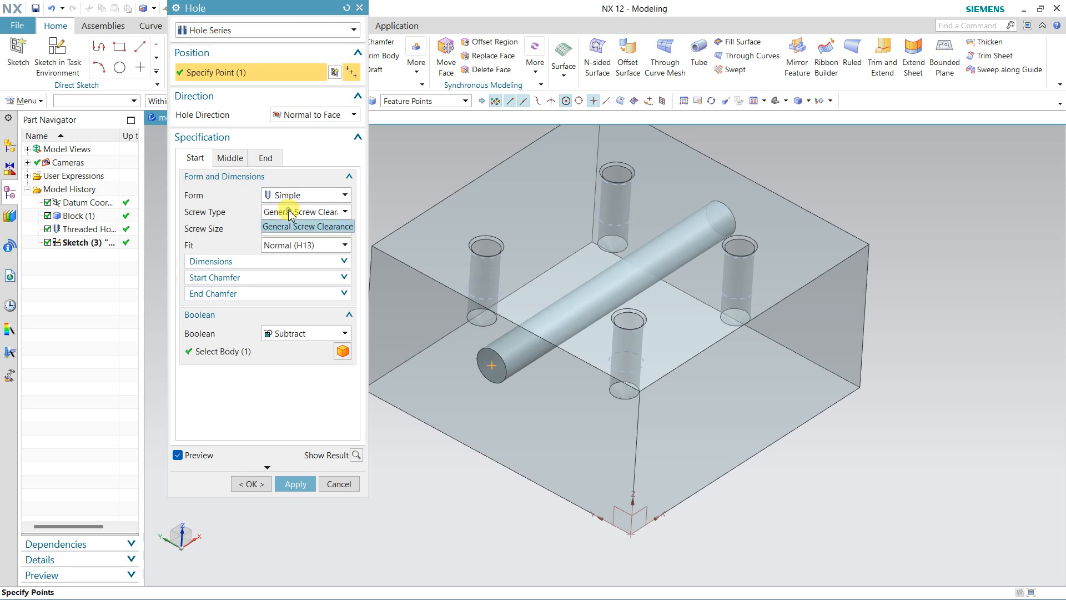
{"action": "left_click", "coordinate": [289, 214]}
{"action": "left_click", "coordinate": [290, 229]}
{"action": "left_click", "coordinate": [289, 229]}
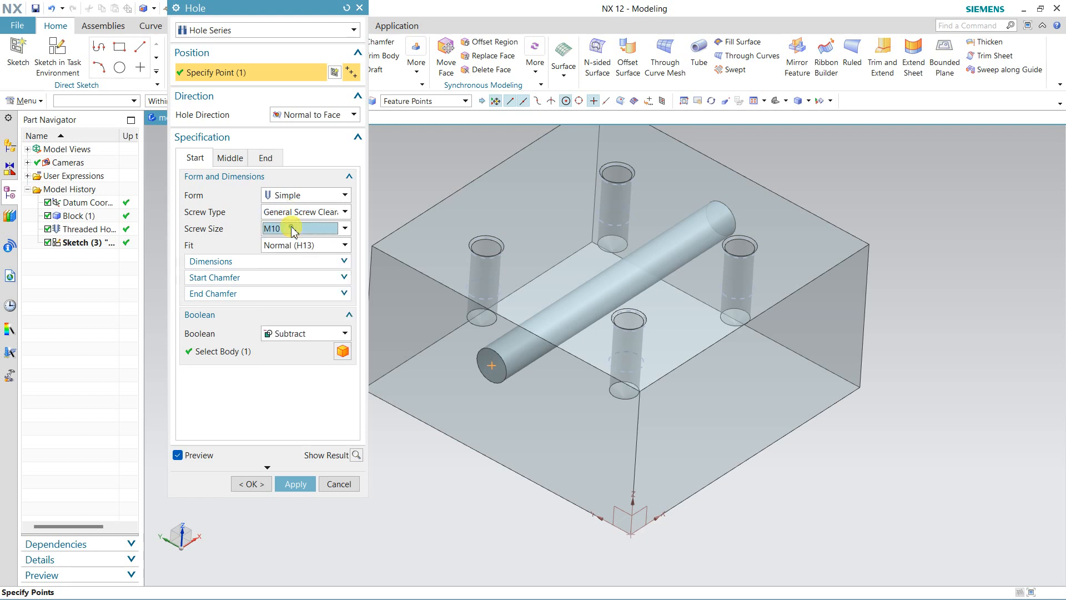
{"action": "left_click", "coordinate": [291, 246]}
{"action": "left_click", "coordinate": [293, 248]}
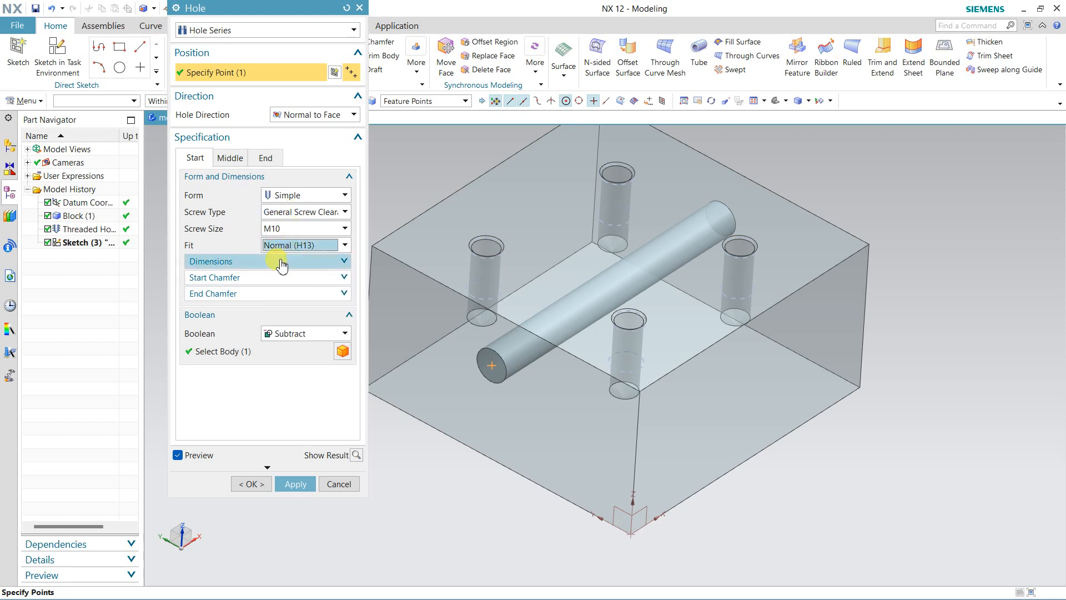
Inspect the start hole's Dimensions and Start Chamfer settings, leaving the start chamfer enabled.
{"action": "left_click", "coordinate": [281, 262]}
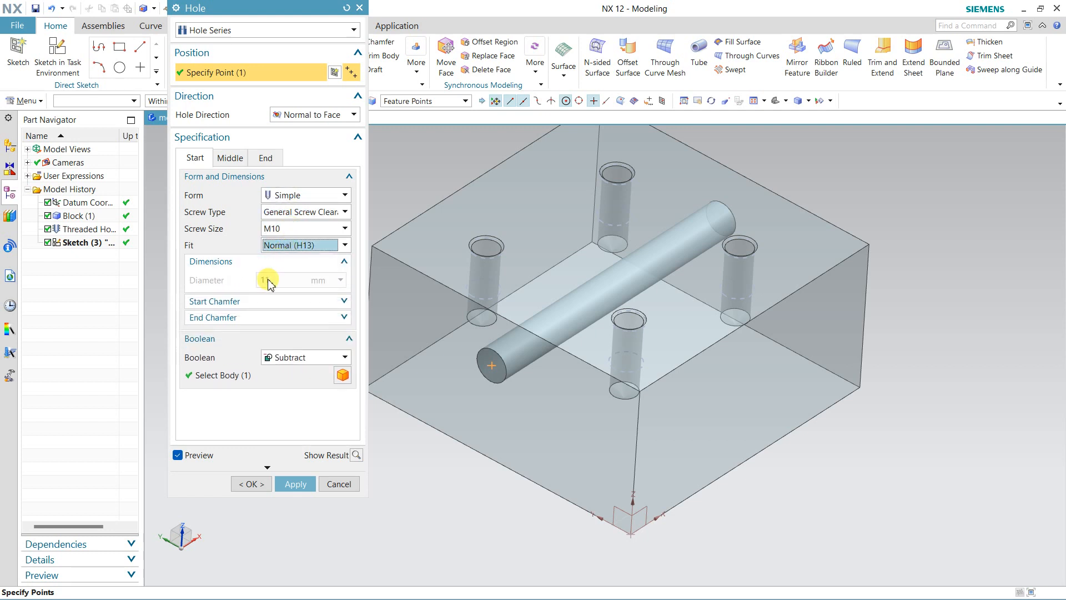
{"action": "left_click", "coordinate": [266, 262]}
{"action": "left_click", "coordinate": [257, 278]}
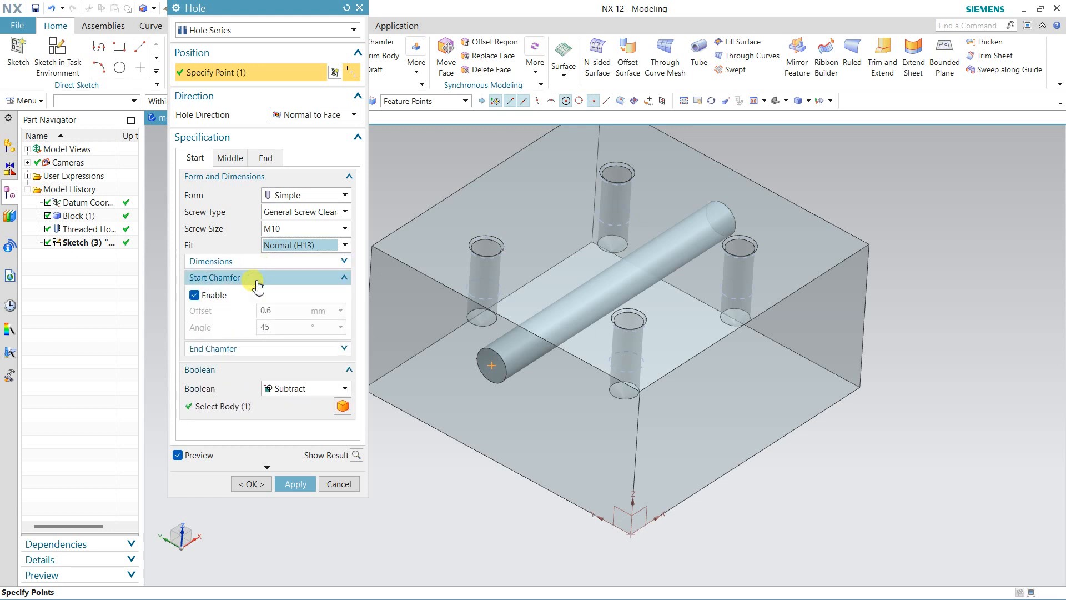
{"action": "left_click", "coordinate": [204, 295]}
{"action": "left_click", "coordinate": [205, 295]}
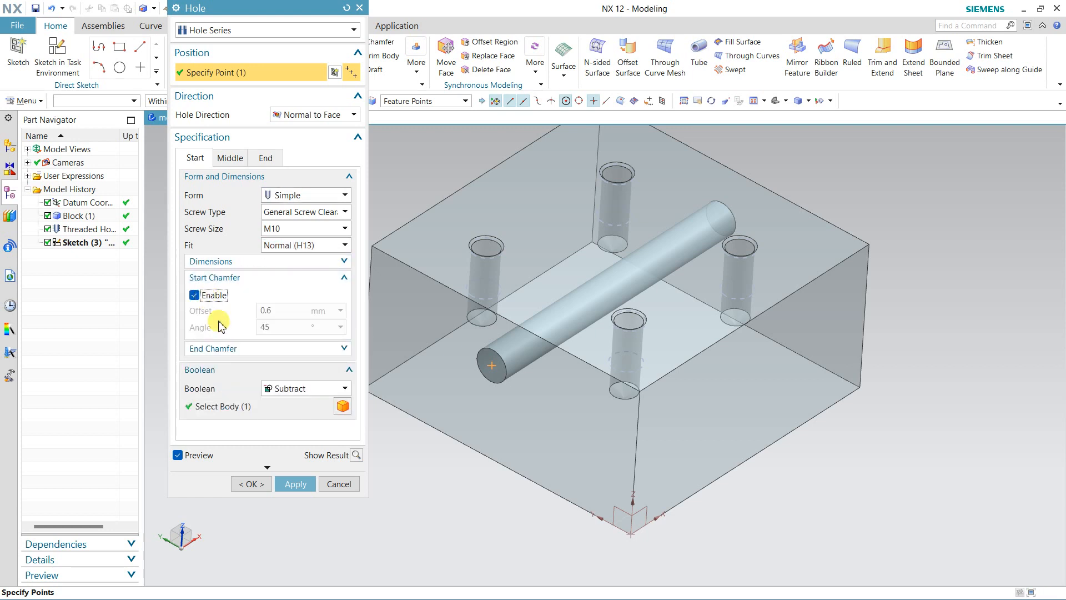
{"action": "left_click", "coordinate": [238, 283]}
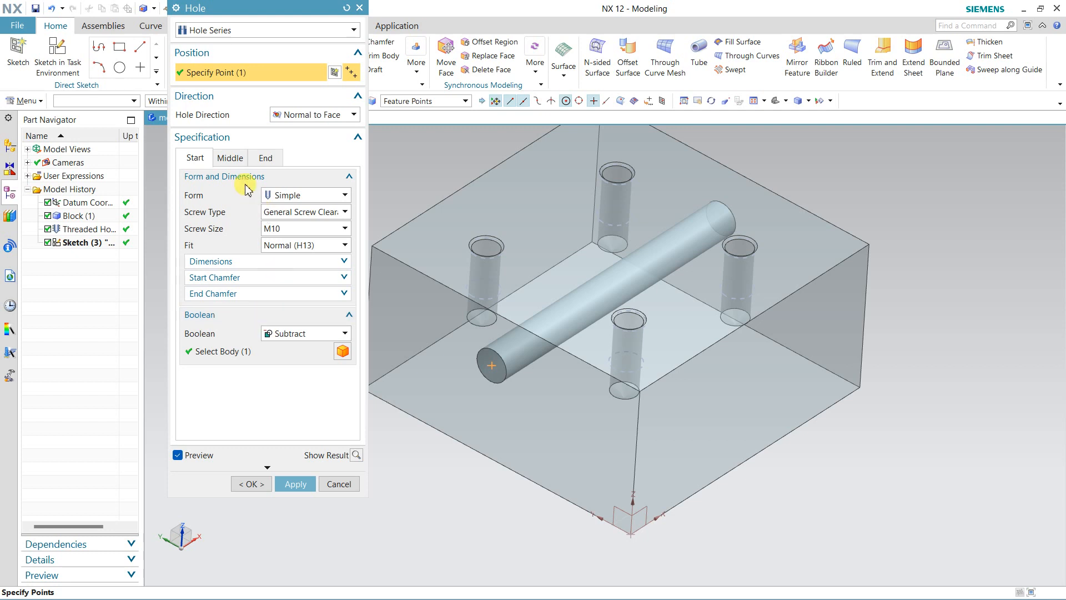
Compare the Start, Middle and End specifications of the hole series, including the end hole's Match Dimensions of Start Hole option.
{"action": "left_click", "coordinate": [230, 160]}
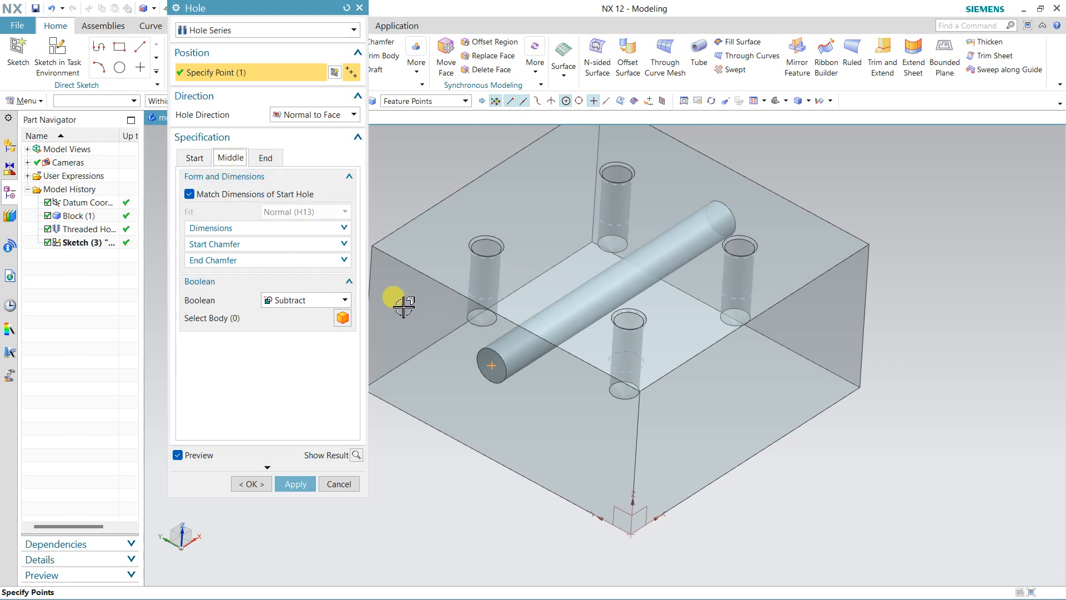
{"action": "left_click", "coordinate": [195, 157]}
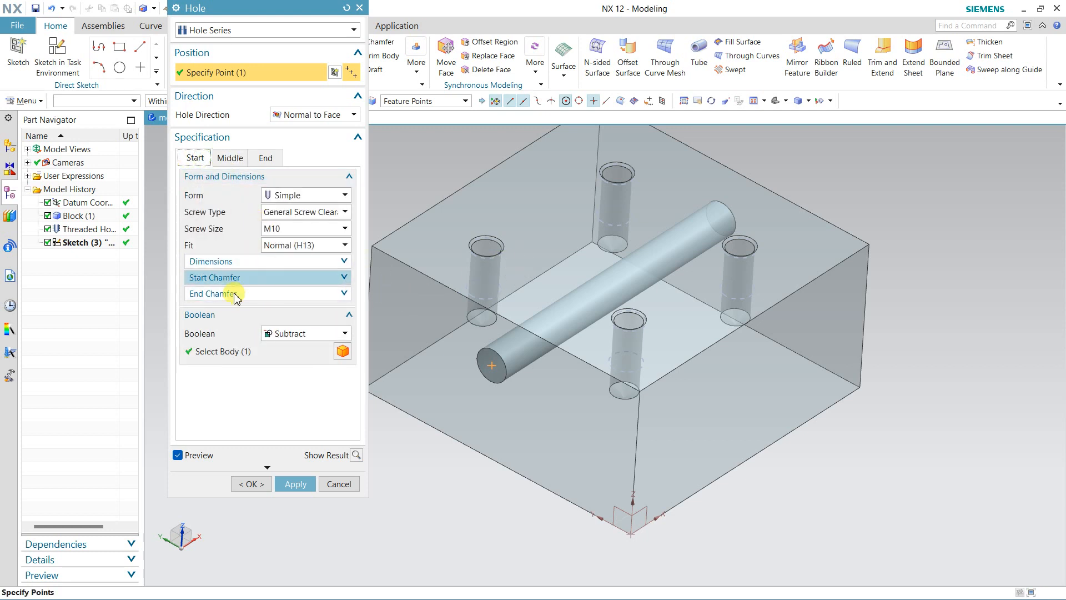
{"action": "left_click", "coordinate": [272, 165]}
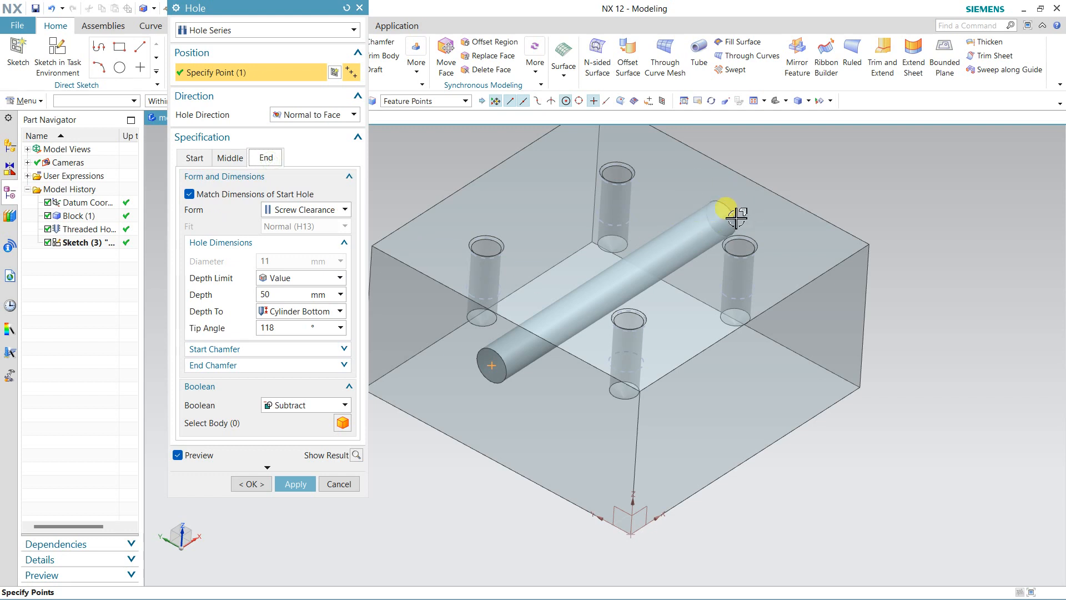
{"action": "left_click", "coordinate": [229, 160]}
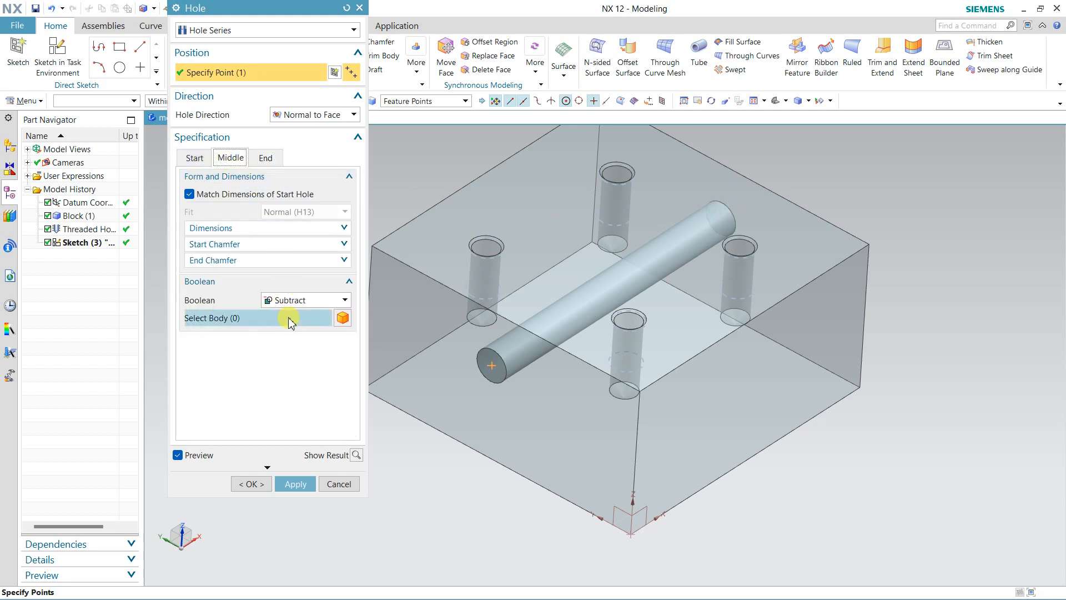
{"action": "left_click", "coordinate": [194, 159]}
{"action": "left_click", "coordinate": [229, 157]}
{"action": "left_click", "coordinate": [266, 158]}
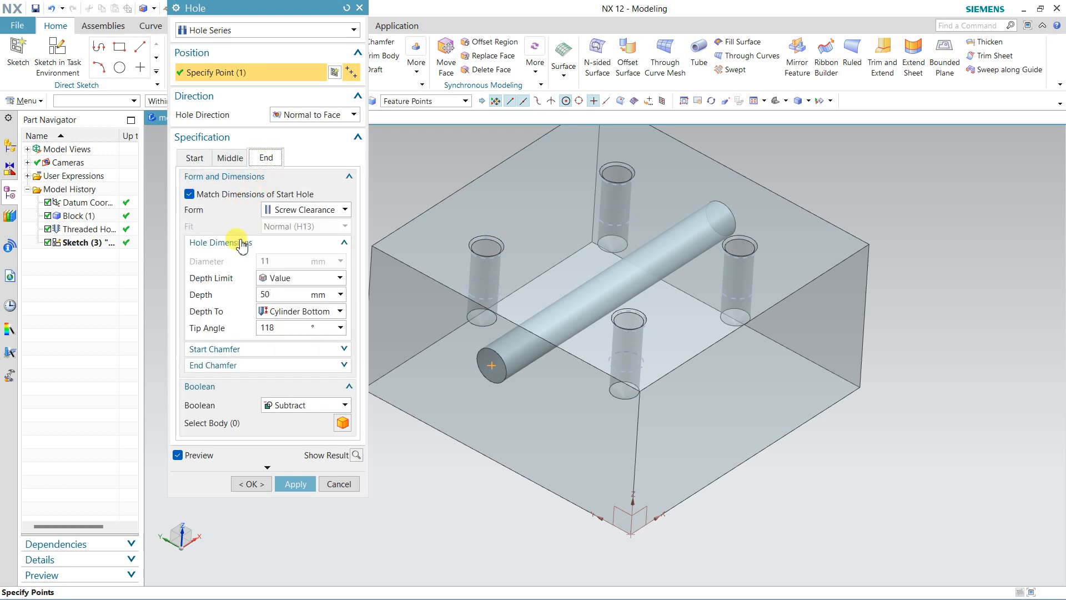
{"action": "left_click", "coordinate": [222, 194]}
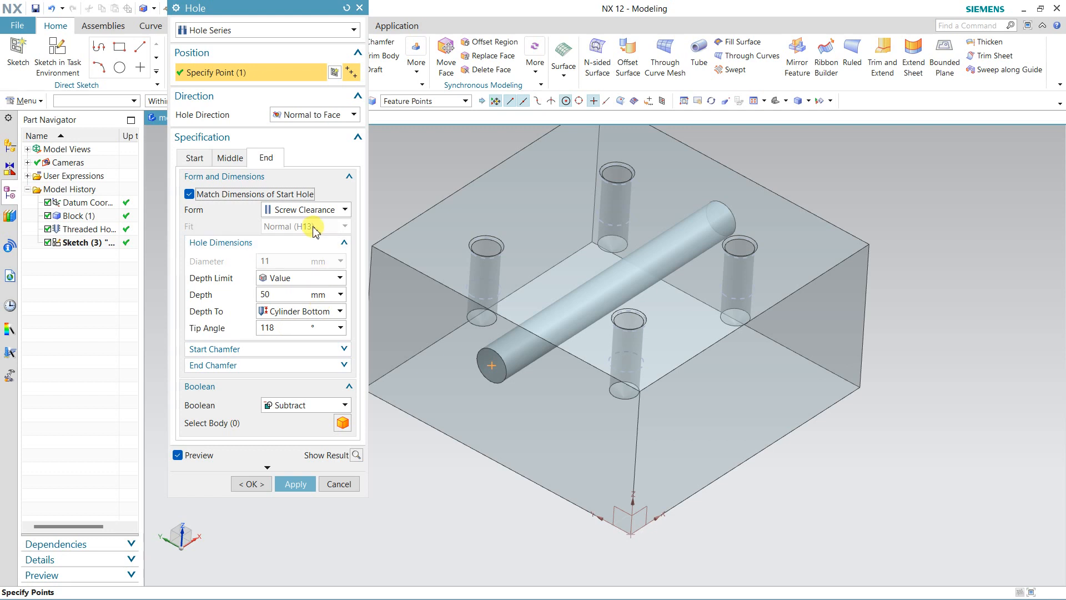
Check the end hole's Start Chamfer and the start hole's screw sizes, keep M10, and create the hole series.
{"action": "left_click", "coordinate": [263, 350]}
{"action": "left_click", "coordinate": [263, 350]}
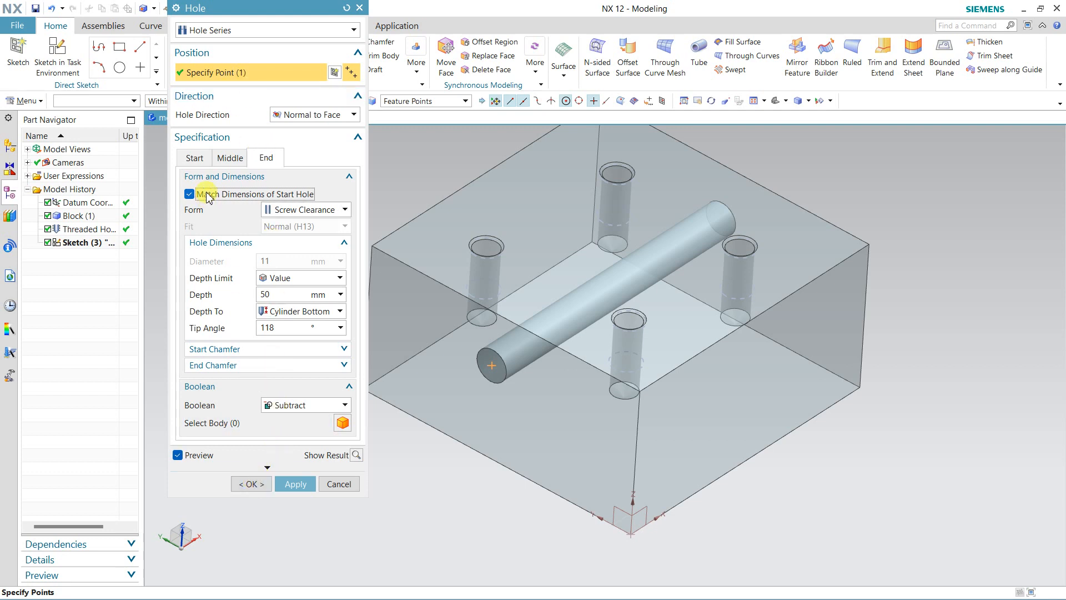
{"action": "left_click", "coordinate": [194, 158]}
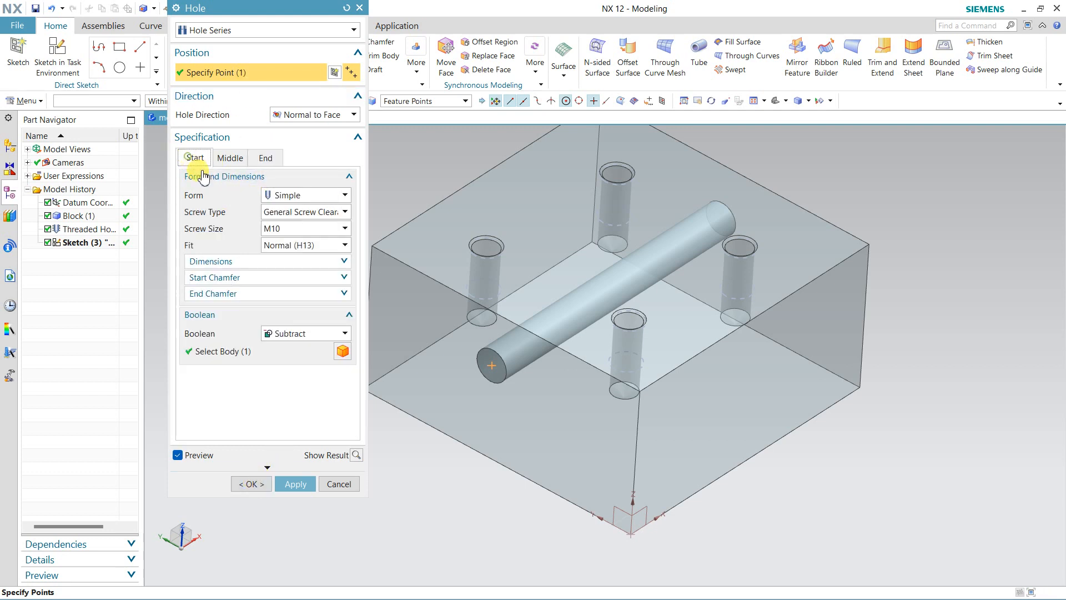
{"action": "left_click", "coordinate": [310, 227]}
{"action": "scroll", "coordinate": [326, 344], "scroll_direction": "down", "scroll_amount": 3}
{"action": "scroll", "coordinate": [331, 269], "scroll_direction": "up", "scroll_amount": 5}
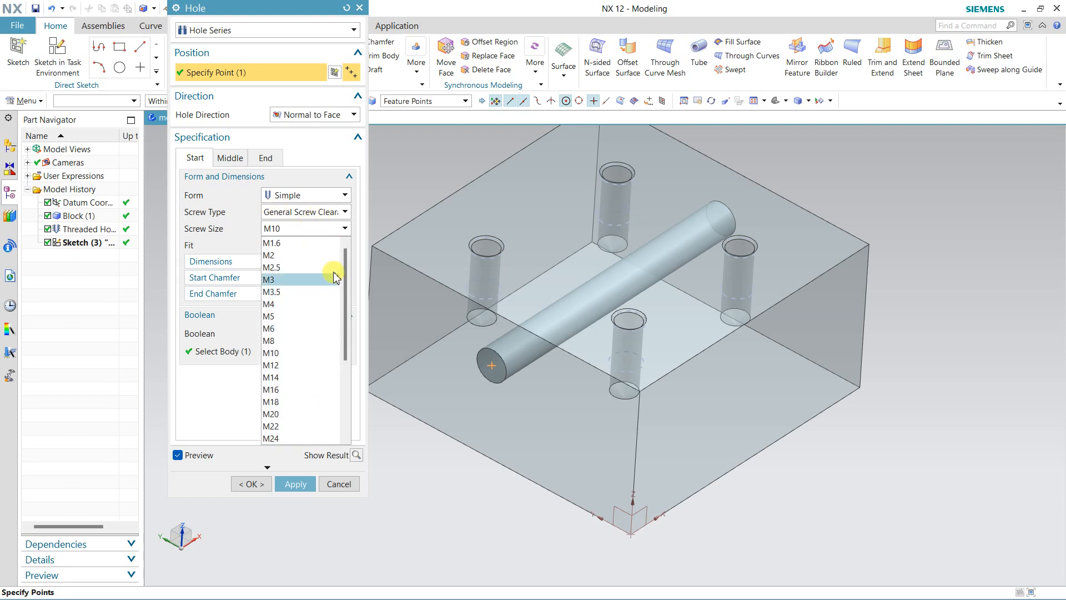
{"action": "scroll", "coordinate": [336, 257], "scroll_direction": "down", "scroll_amount": 4}
{"action": "left_click", "coordinate": [324, 230]}
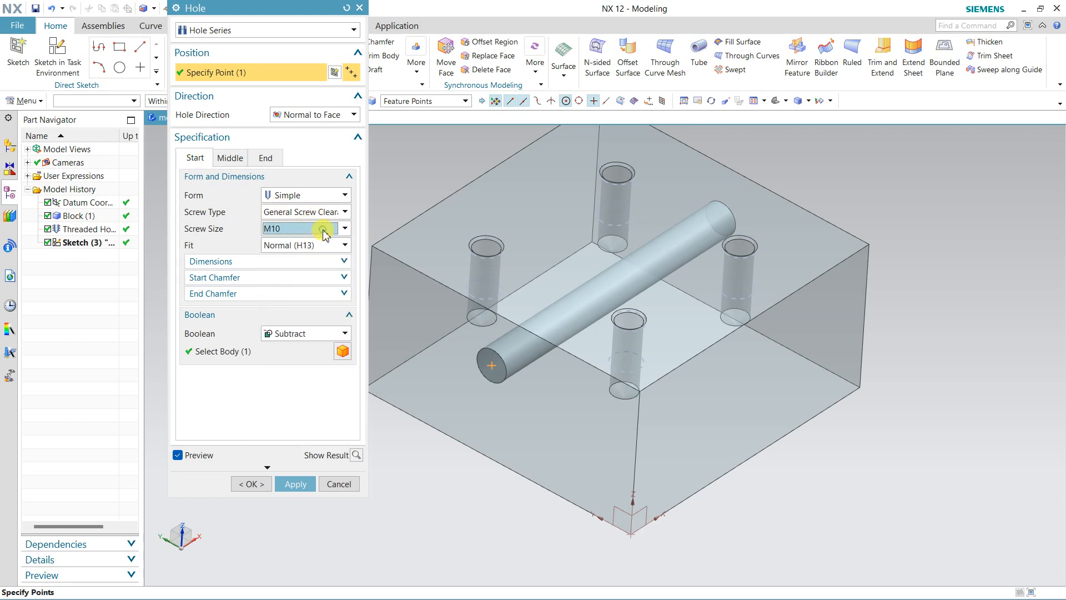
{"action": "left_click", "coordinate": [249, 485]}
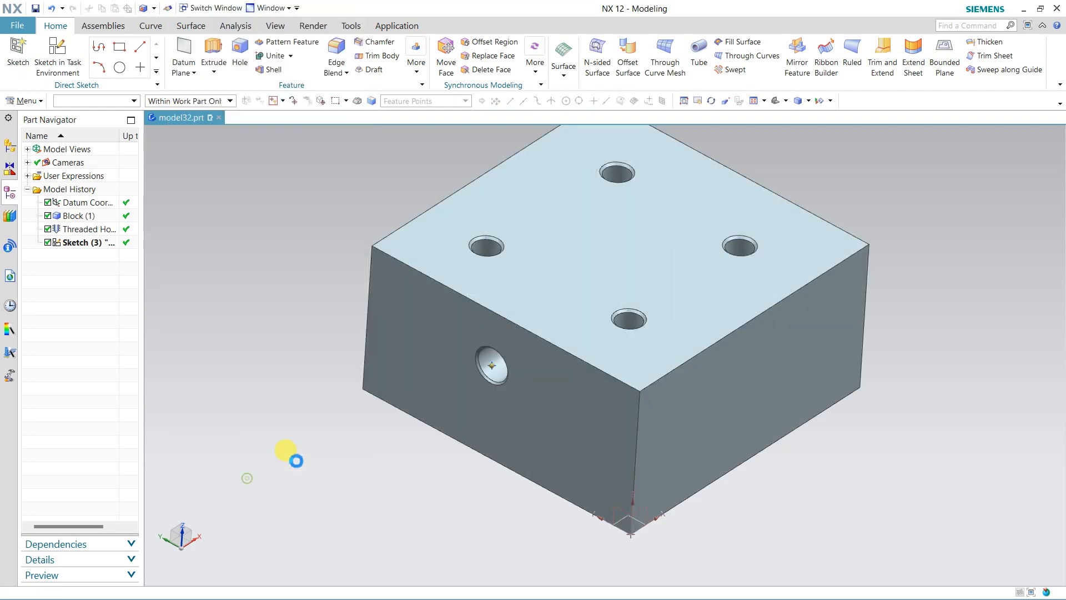
Examine the holes on the block's upper face and the hole series on its side face.
{"action": "middle_click_drag", "start_coordinate": [329, 424], "coordinate": [339, 389]}
{"action": "key", "text": "ctrl+f"}
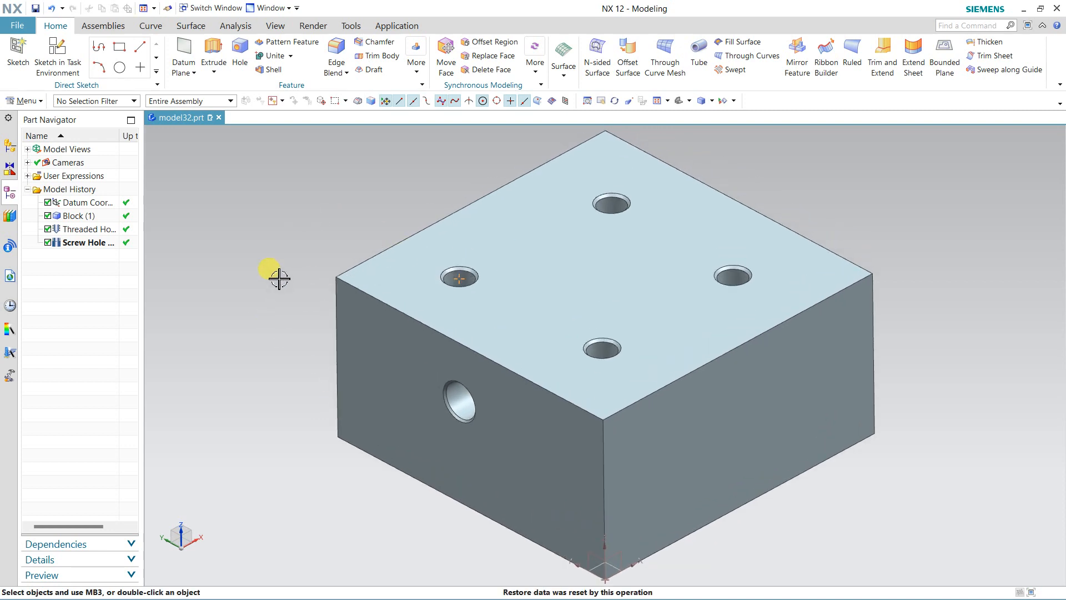
{"action": "scroll", "coordinate": [279, 279], "scroll_direction": "down", "scroll_amount": 1}
{"action": "left_click", "coordinate": [485, 272]}
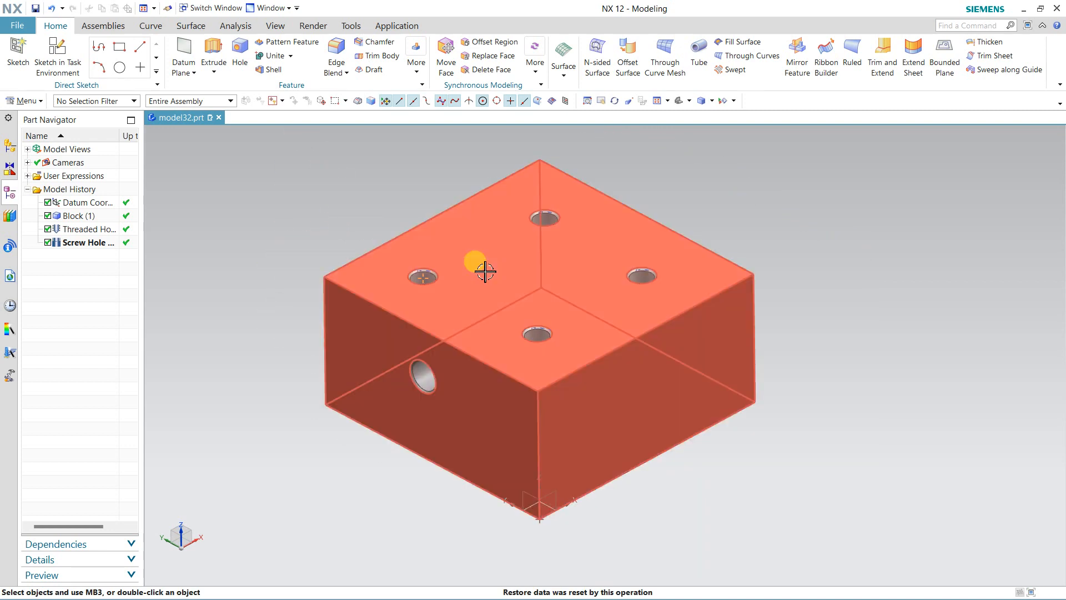
{"action": "key", "text": "Escape"}
{"action": "scroll", "coordinate": [564, 207], "scroll_direction": "up", "scroll_amount": 3}
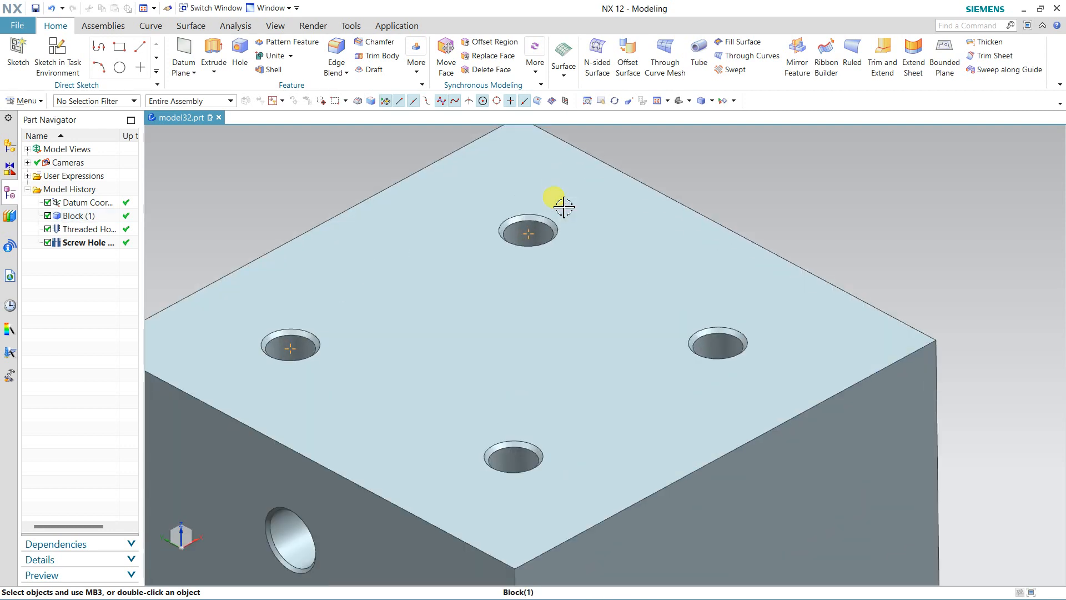
{"action": "scroll", "coordinate": [564, 207], "scroll_direction": "down", "scroll_amount": 5}
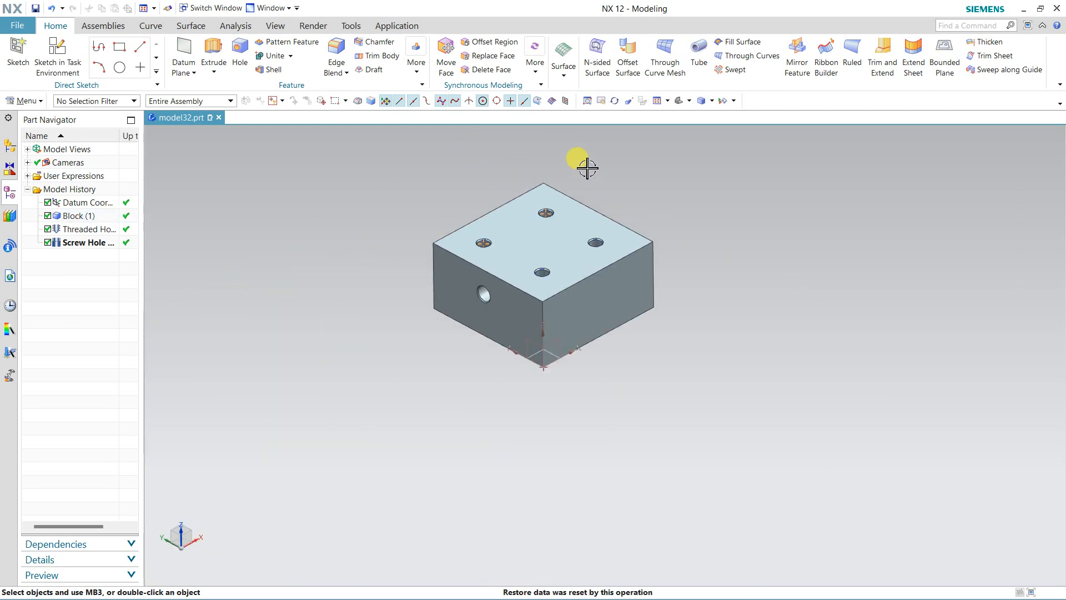
{"action": "scroll", "coordinate": [514, 231], "scroll_direction": "up", "scroll_amount": 5}
{"action": "scroll", "coordinate": [519, 240], "scroll_direction": "down", "scroll_amount": 3}
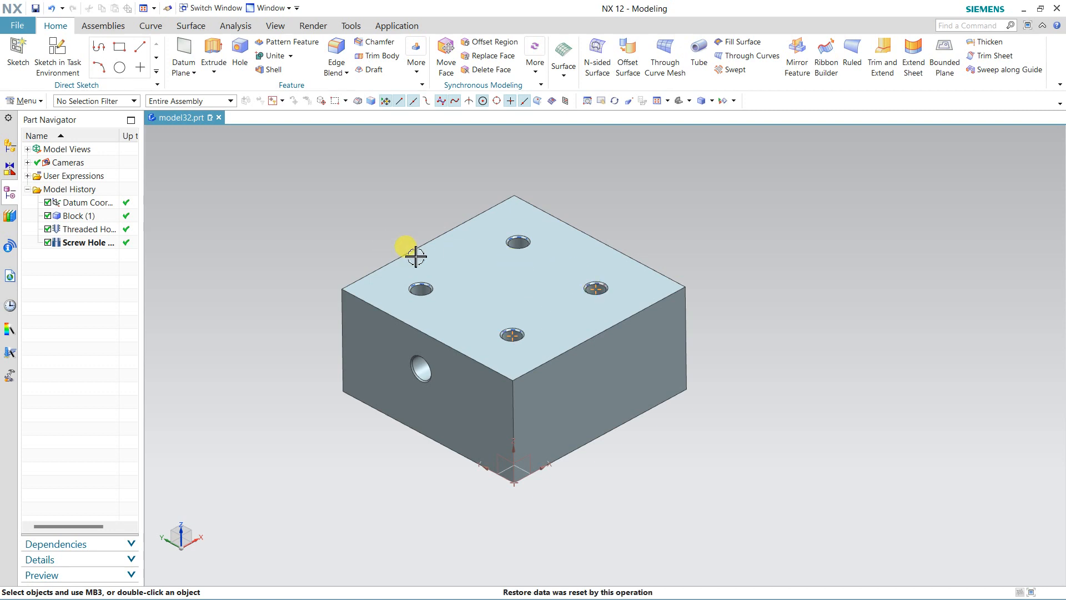
{"action": "scroll", "coordinate": [422, 251], "scroll_direction": "up", "scroll_amount": 3}
{"action": "middle_click_drag", "start_coordinate": [381, 183], "coordinate": [339, 201]}
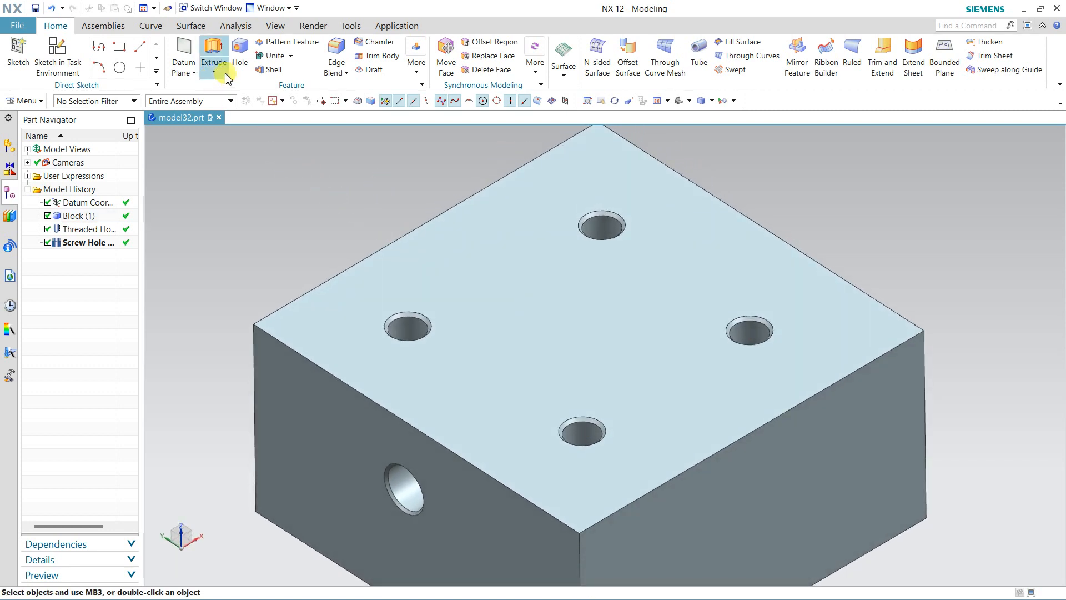
Shell the block with a 2 mm thickness, removing the side face adjacent to the one with the hole series.
{"action": "left_click", "coordinate": [274, 70]}
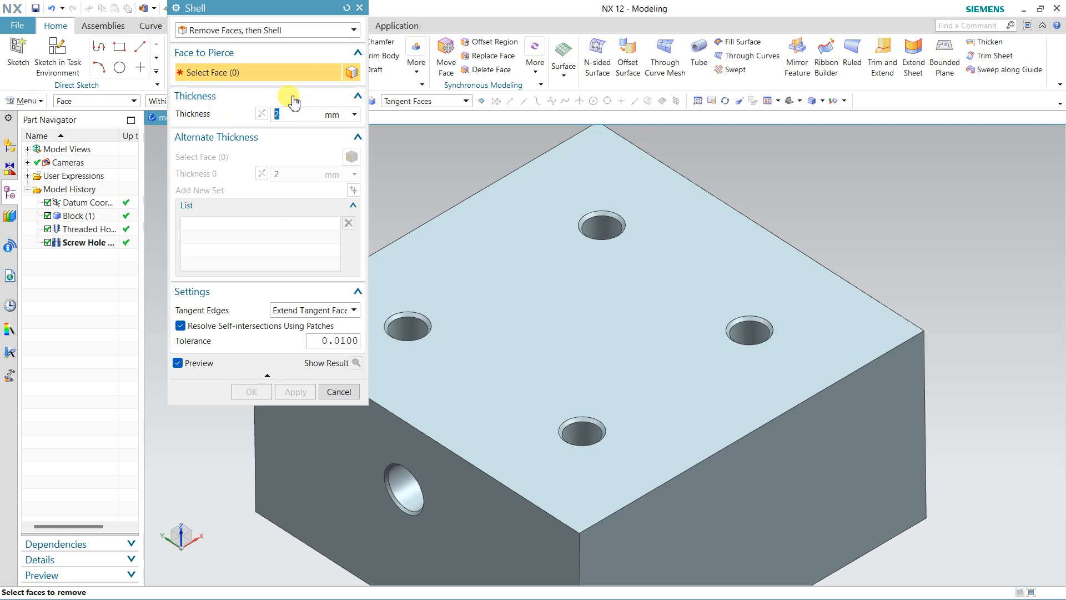
{"action": "scroll", "coordinate": [597, 341], "scroll_direction": "down", "scroll_amount": 2}
{"action": "left_click", "coordinate": [655, 476]}
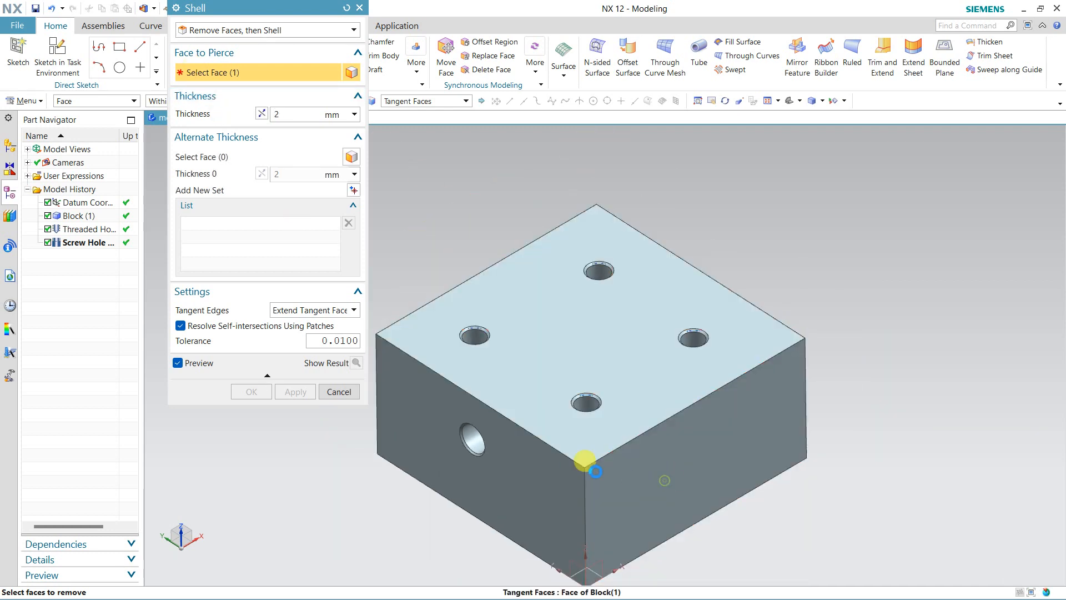
{"action": "middle_click_drag", "start_coordinate": [578, 316], "coordinate": [560, 296]}
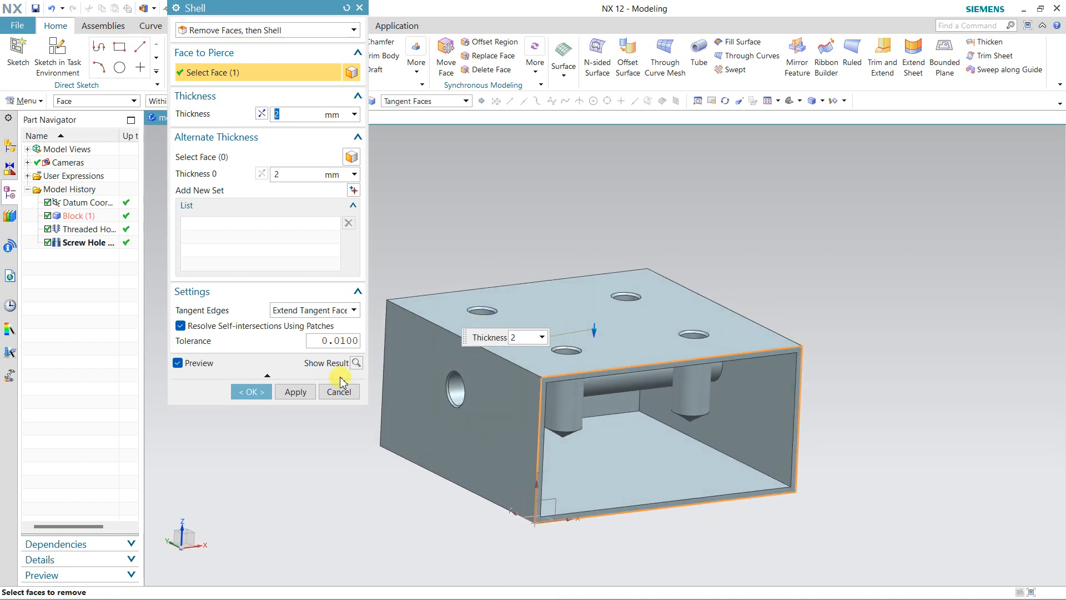
{"action": "left_click", "coordinate": [251, 392]}
{"action": "middle_click_drag", "start_coordinate": [416, 357], "coordinate": [622, 269]}
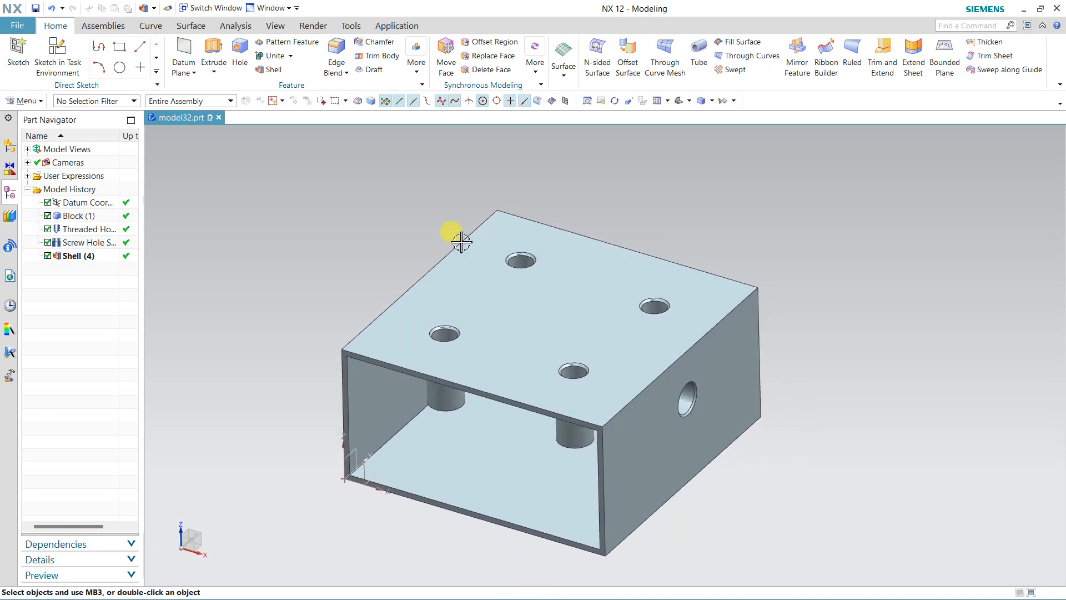
Reorder the Shell feature before the Screw Hole Series in the model history and compare the highlighted features.
{"action": "left_click", "coordinate": [92, 257]}
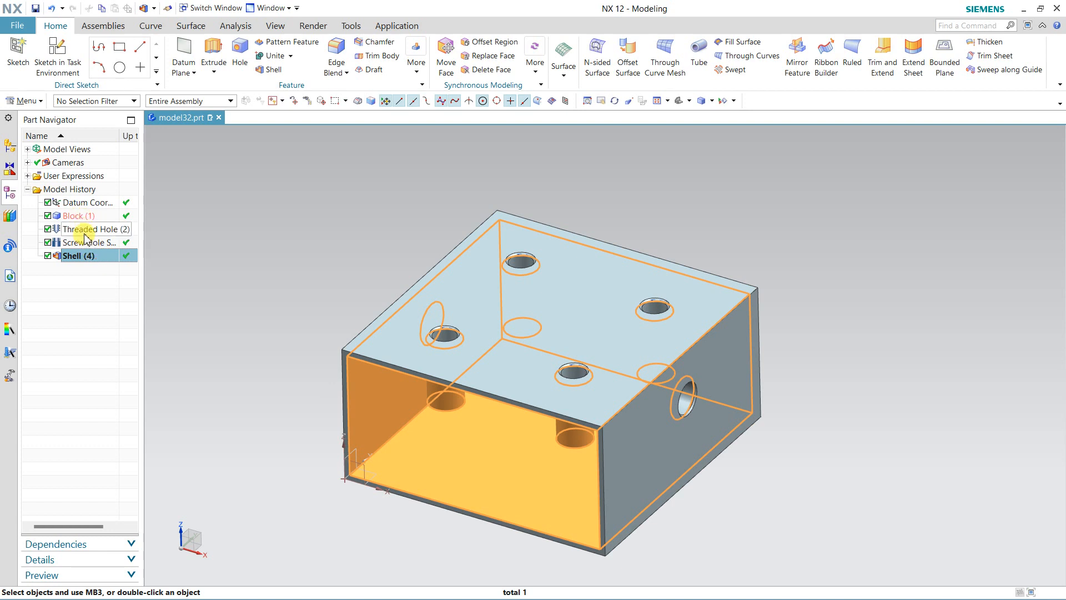
{"action": "left_click", "coordinate": [78, 296]}
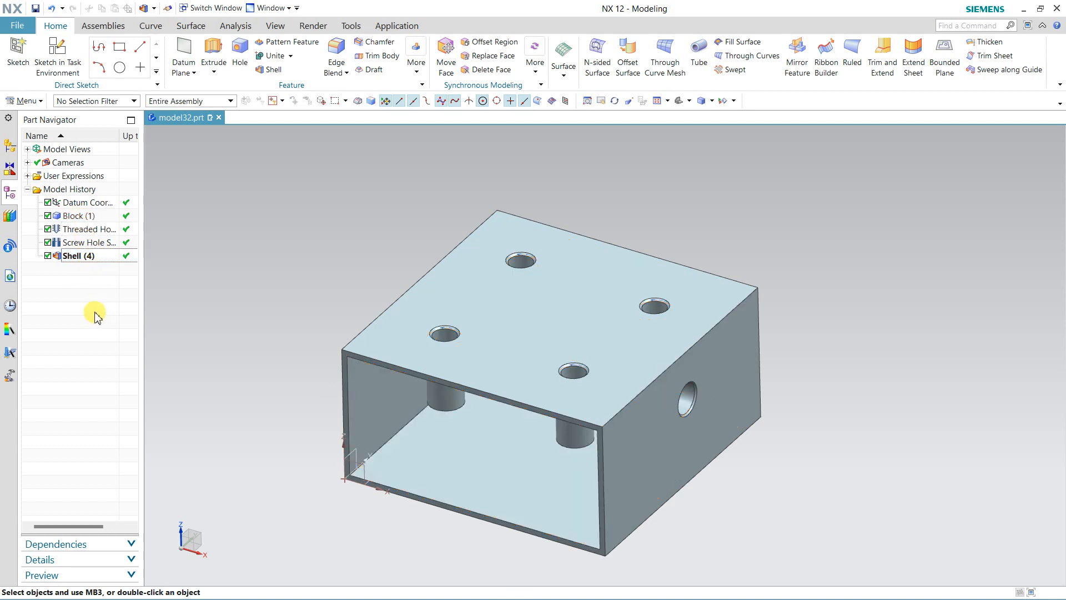
{"action": "left_click_drag", "start_coordinate": [76, 261], "coordinate": [77, 240]}
{"action": "middle_click_drag", "start_coordinate": [166, 283], "coordinate": [272, 293]}
{"action": "left_click", "coordinate": [81, 218]}
{"action": "left_click", "coordinate": [81, 230]}
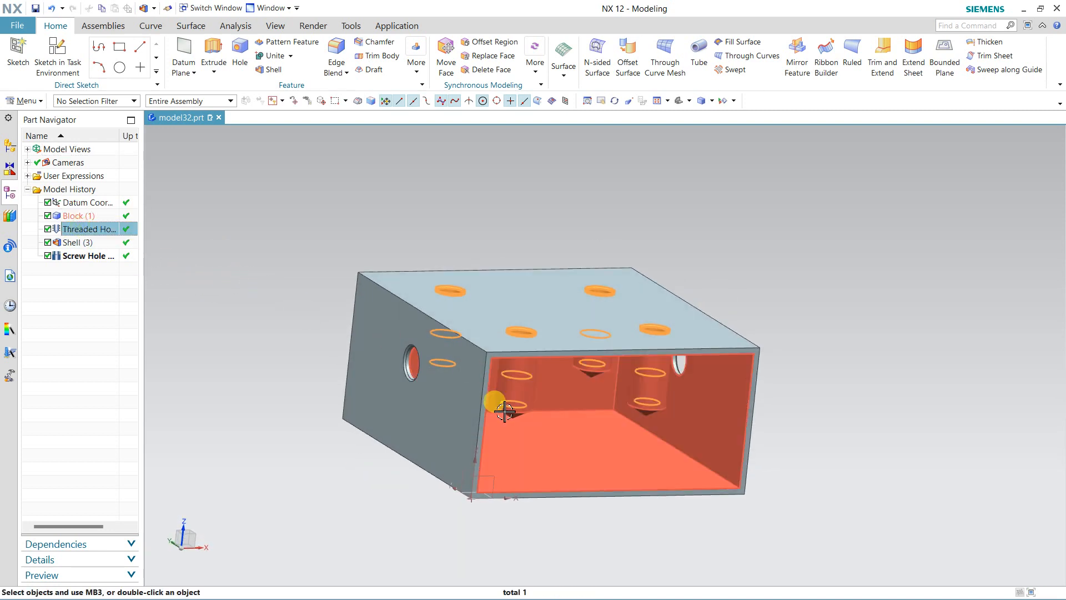
{"action": "left_click", "coordinate": [75, 256]}
{"action": "middle_click_drag", "start_coordinate": [310, 358], "coordinate": [246, 340]}
Reorder the Shell feature before the Threaded Hole in the model history and inspect the hollow interior.
{"action": "left_click", "coordinate": [78, 243]}
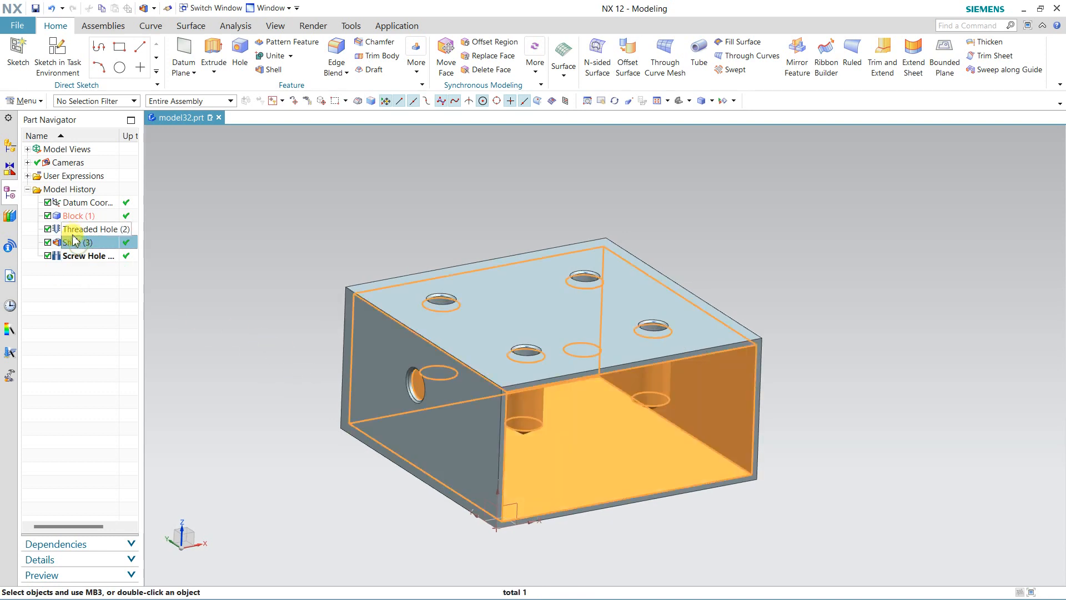
{"action": "left_click_drag", "start_coordinate": [70, 247], "coordinate": [76, 228]}
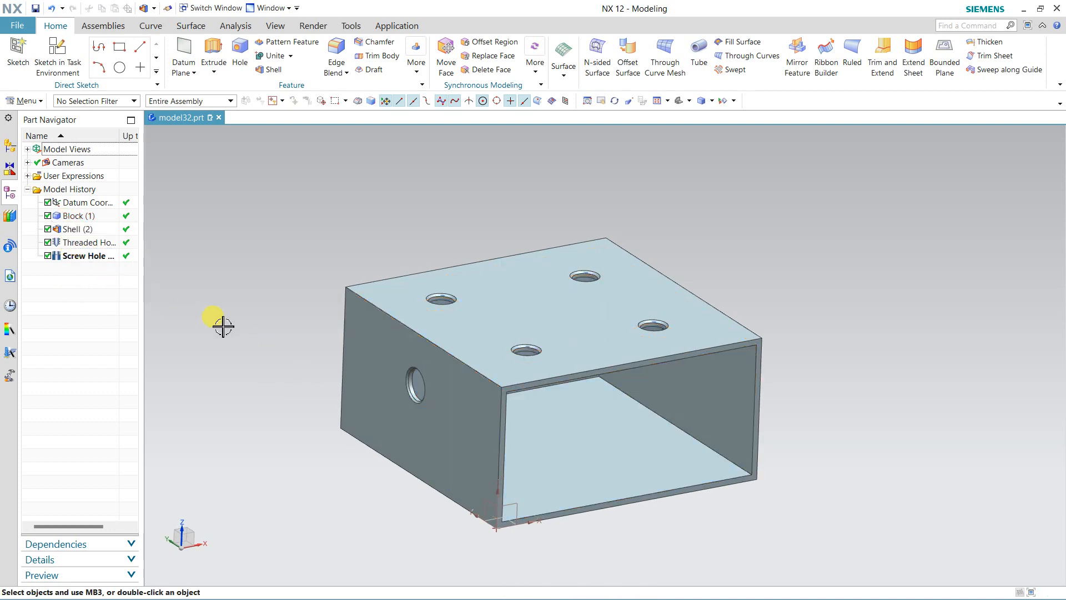
{"action": "middle_click_drag", "start_coordinate": [221, 322], "coordinate": [330, 328]}
{"action": "middle_click_drag", "start_coordinate": [334, 364], "coordinate": [227, 335]}
Return the Shell feature to the end of the model history, after both hole features.
{"action": "left_click_drag", "start_coordinate": [71, 236], "coordinate": [84, 267]}
{"action": "middle_click_drag", "start_coordinate": [248, 336], "coordinate": [231, 323]}
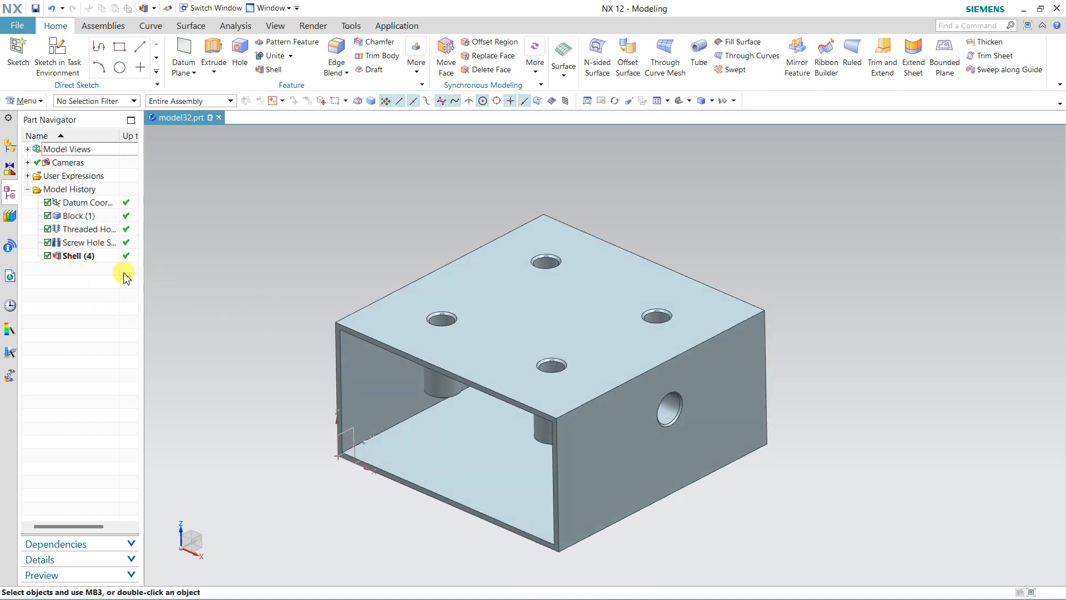
Edit the Shell feature and give the block's bottom face an alternate thickness of 12 mm.
{"action": "double_click", "coordinate": [78, 255]}
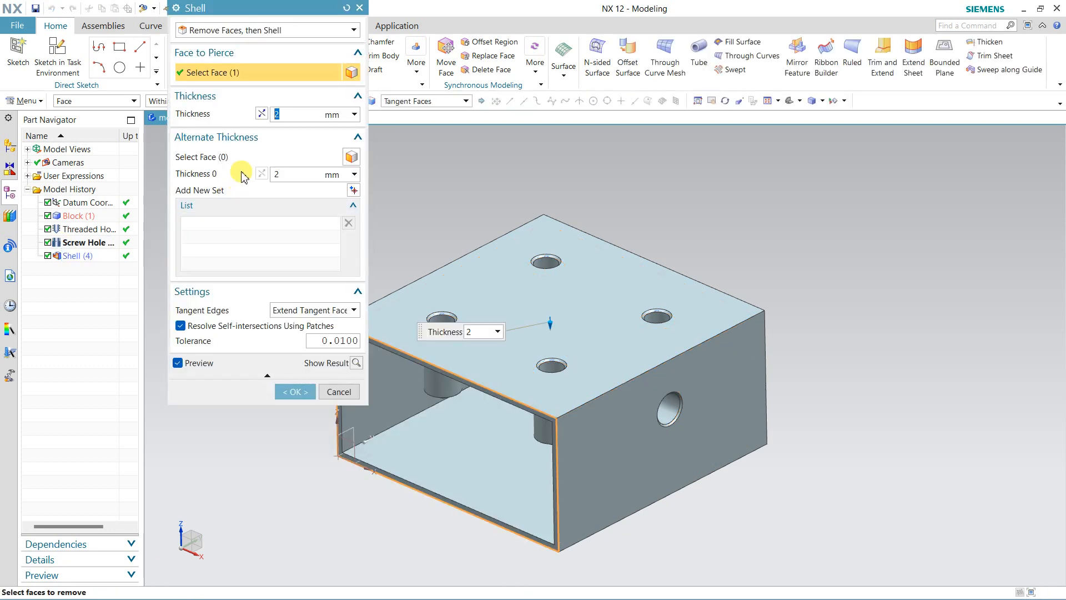
{"action": "left_click", "coordinate": [217, 158]}
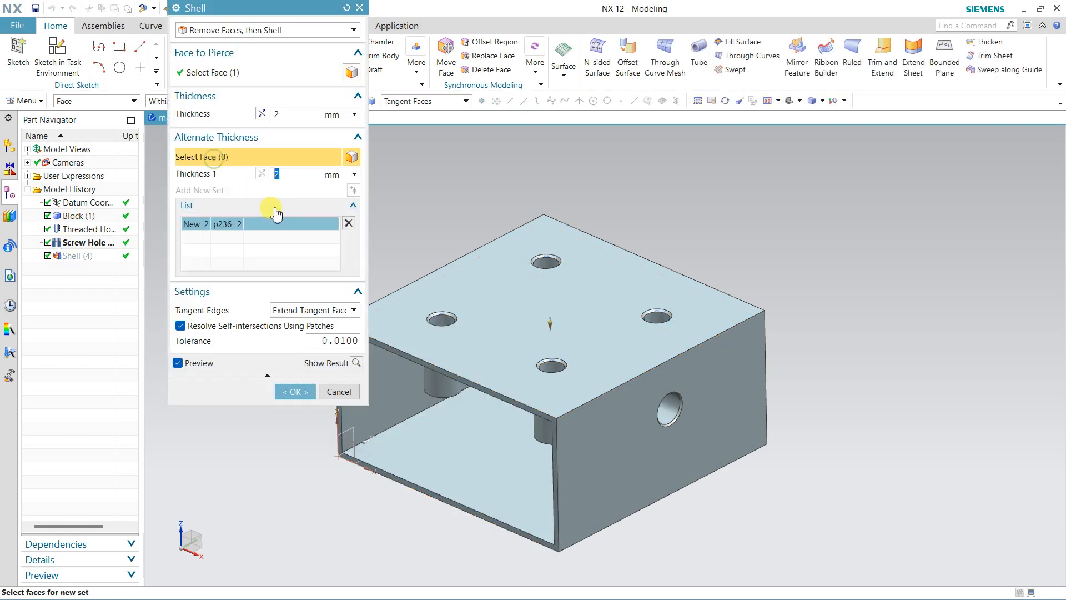
{"action": "mouse_move", "coordinate": [548, 276]}
{"action": "middle_mouse_down"}
{"action": "mouse_move", "coordinate": [555, 231]}
{"action": "mouse_move", "coordinate": [542, 266]}
{"action": "middle_mouse_up"}
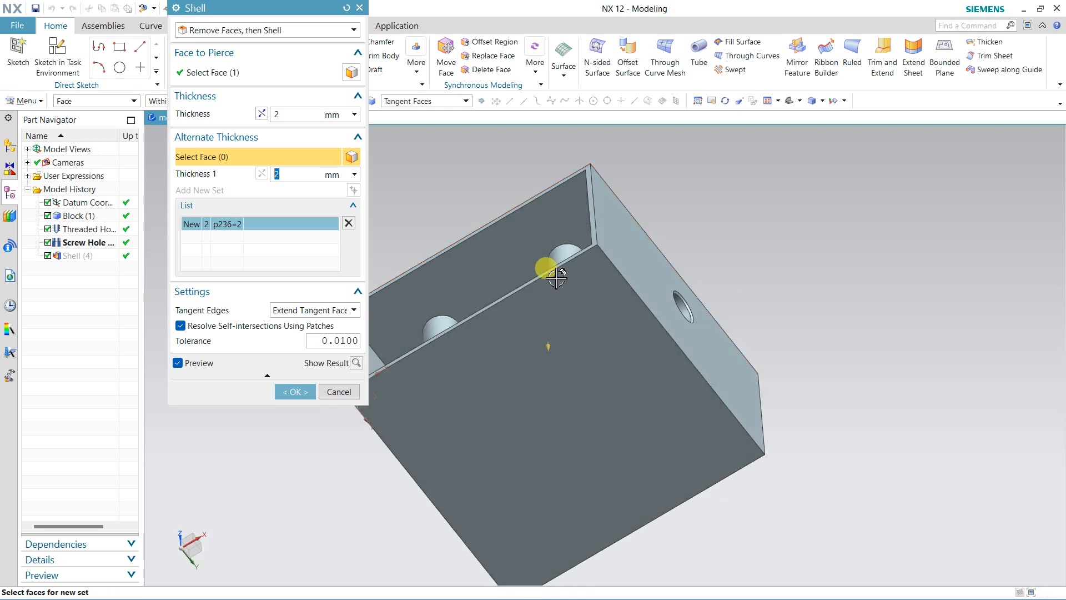
{"action": "left_click", "coordinate": [548, 323]}
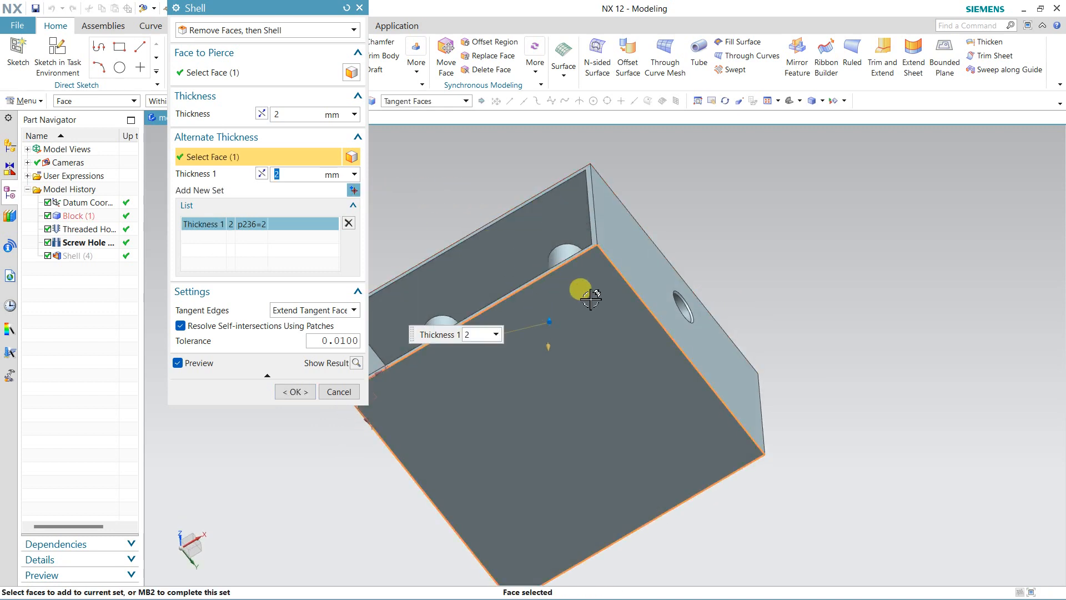
{"action": "left_click_drag", "start_coordinate": [551, 322], "coordinate": [526, 291]}
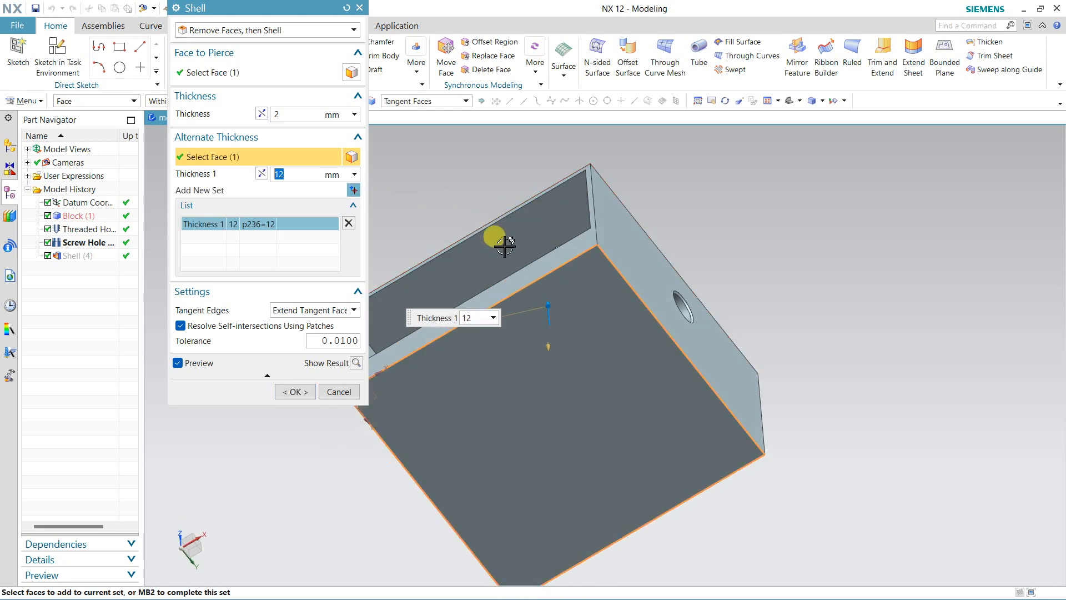
{"action": "middle_click_drag", "start_coordinate": [495, 236], "coordinate": [503, 278]}
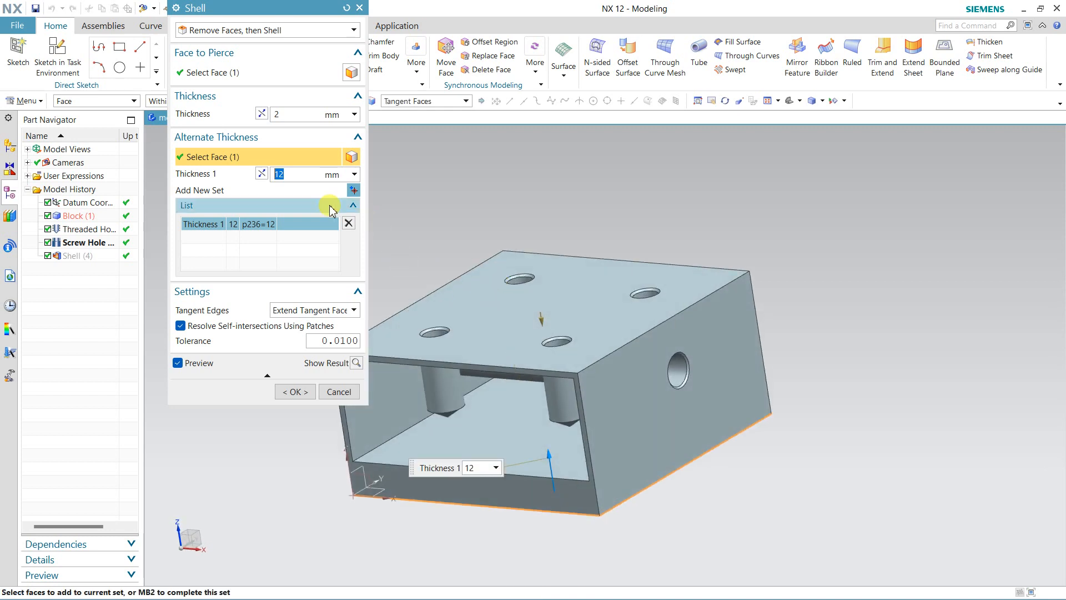
Try including the face opposite the opening in the bottom face's alternate thickness set, and deselect it again.
{"action": "middle_click_drag", "start_coordinate": [584, 302], "coordinate": [588, 340]}
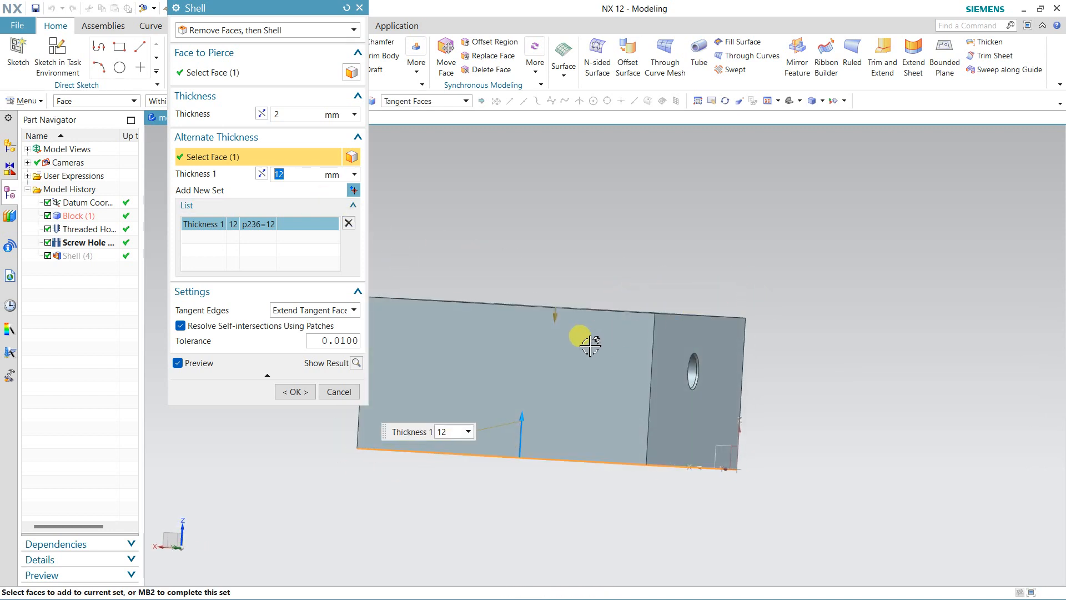
{"action": "left_click", "coordinate": [589, 342]}
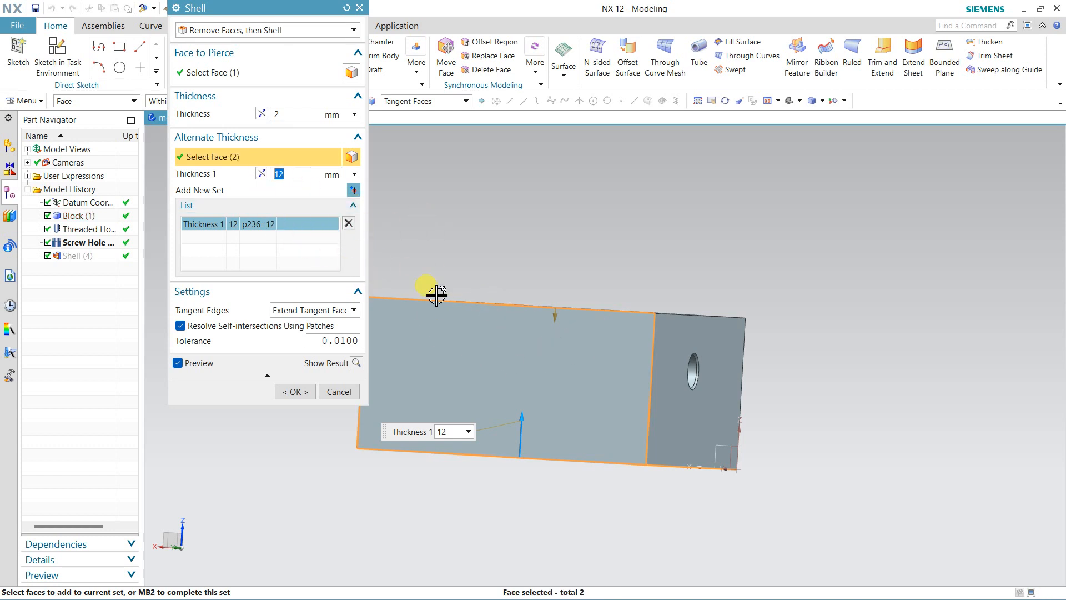
{"action": "middle_click_drag", "start_coordinate": [618, 338], "coordinate": [501, 324]}
{"action": "middle_click_drag", "start_coordinate": [460, 322], "coordinate": [492, 328]}
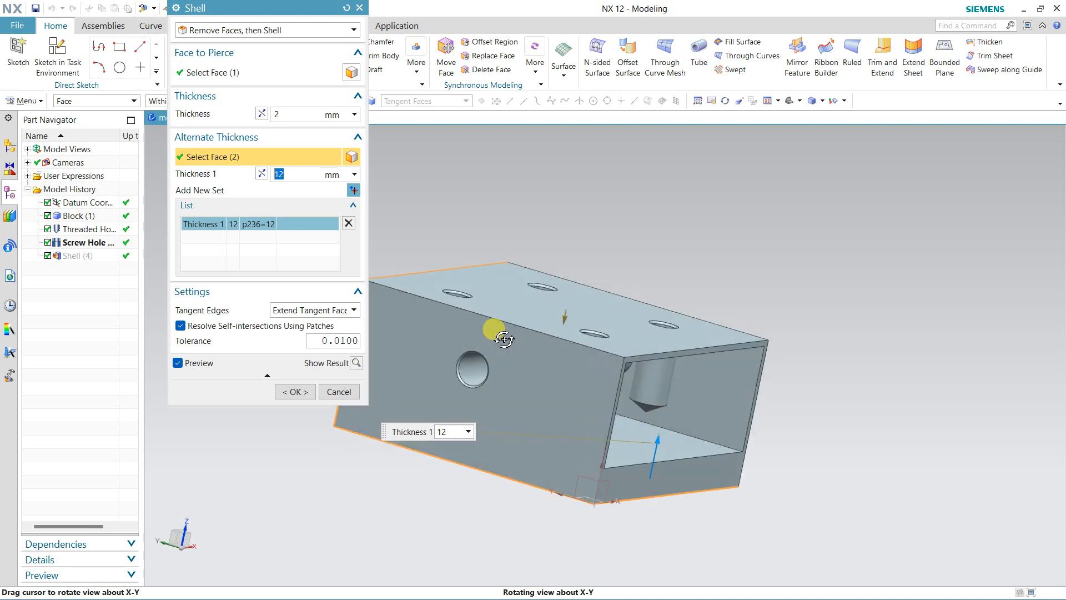
{"action": "left_click", "coordinate": [508, 416]}
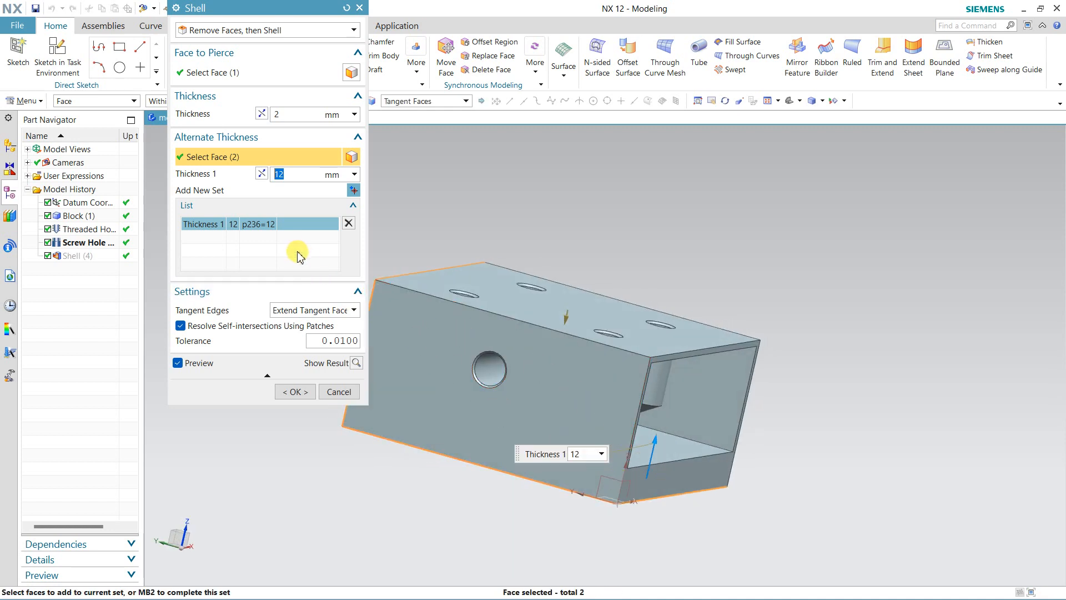
{"action": "middle_click_drag", "start_coordinate": [464, 310], "coordinate": [513, 340]}
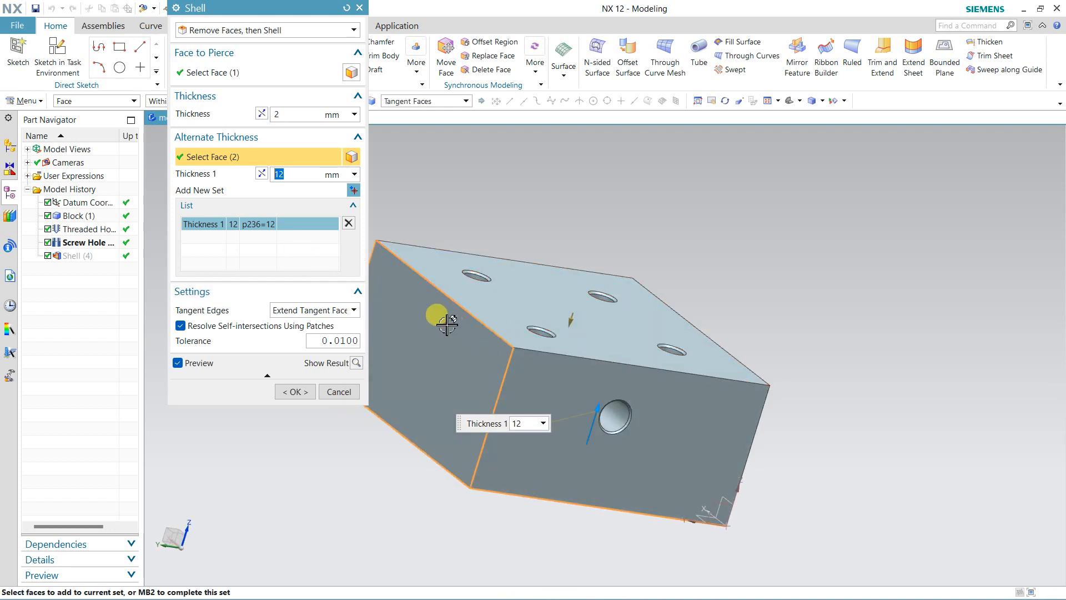
{"action": "left_click", "coordinate": [448, 299], "text": "shift"}
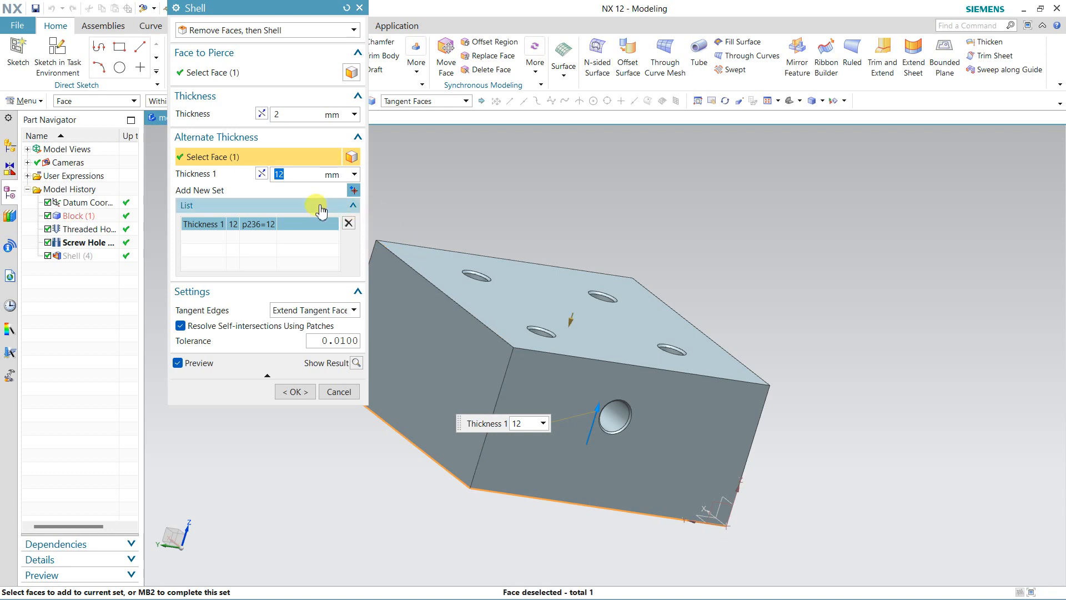
Add a second alternate thickness set to the Shell, giving the face opposite the opening a thickness of 3 mm.
{"action": "left_click", "coordinate": [255, 223]}
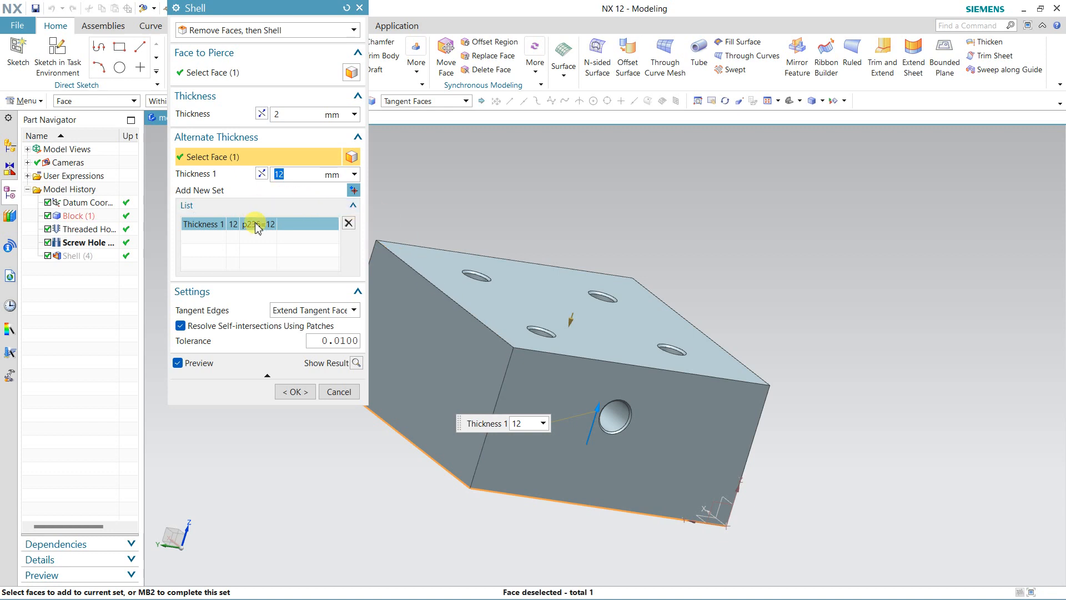
{"action": "left_click", "coordinate": [353, 190]}
{"action": "left_click", "coordinate": [437, 352]}
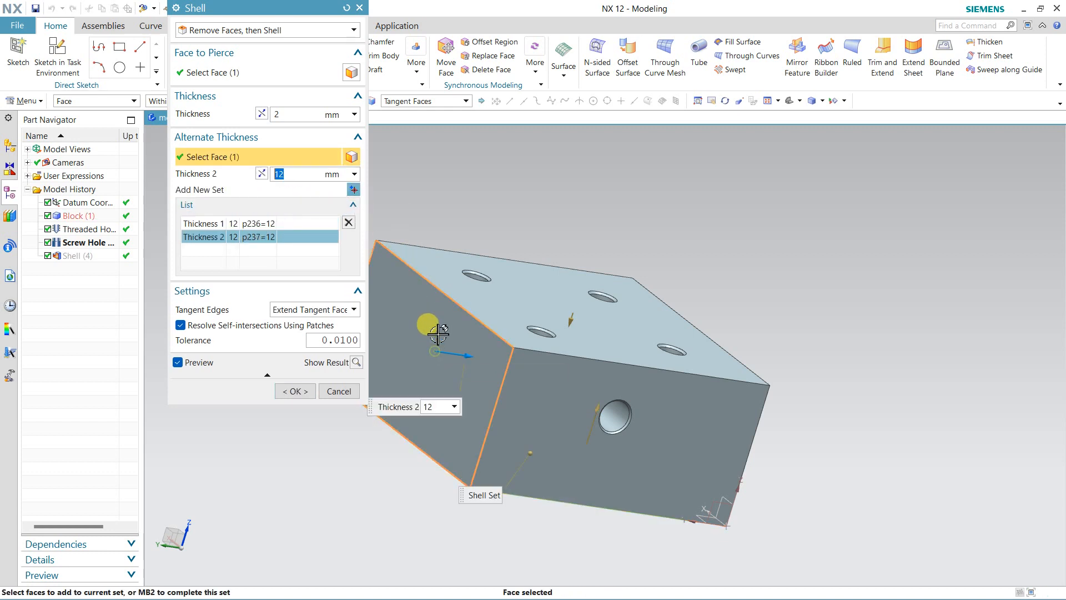
{"action": "left_click", "coordinate": [316, 228]}
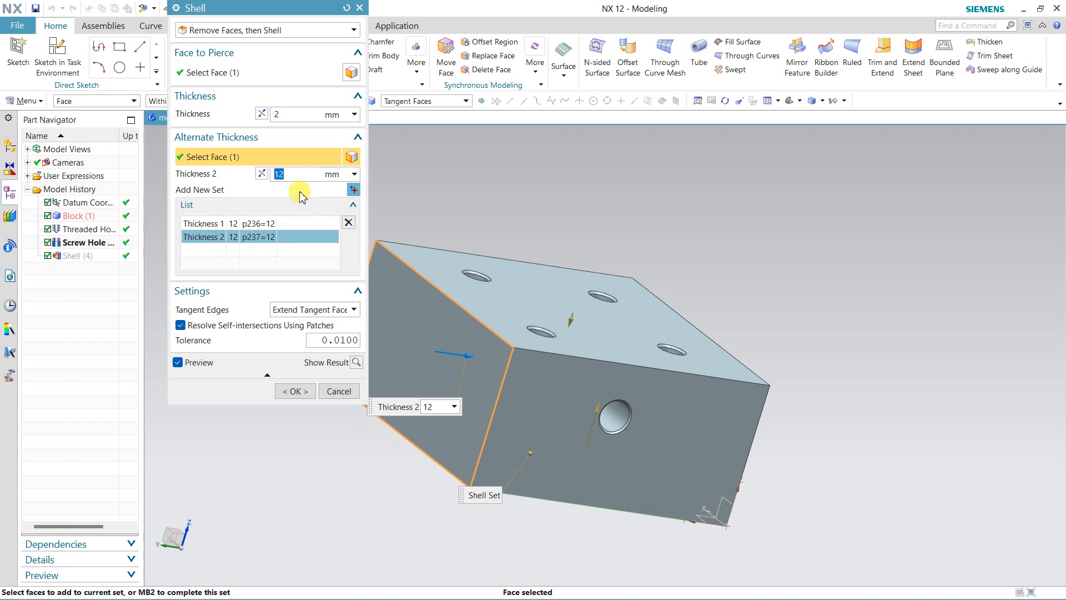
{"action": "type", "text": "3"}
{"action": "key", "text": "Return"}
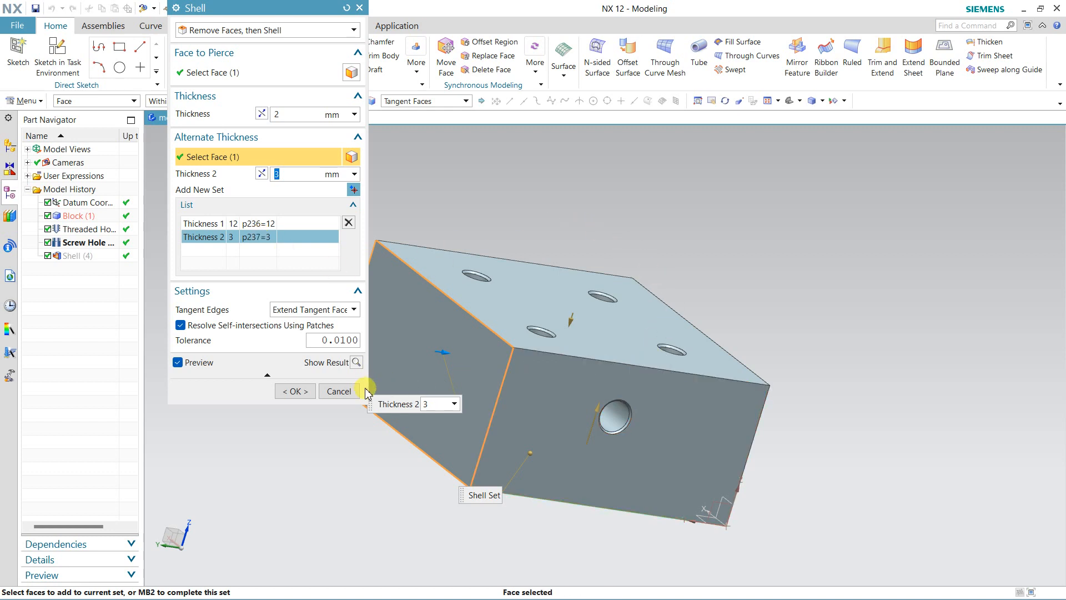
Show the shell result, accept the edited Shell feature, and inspect the wall thicknesses through the opening.
{"action": "left_click", "coordinate": [354, 362]}
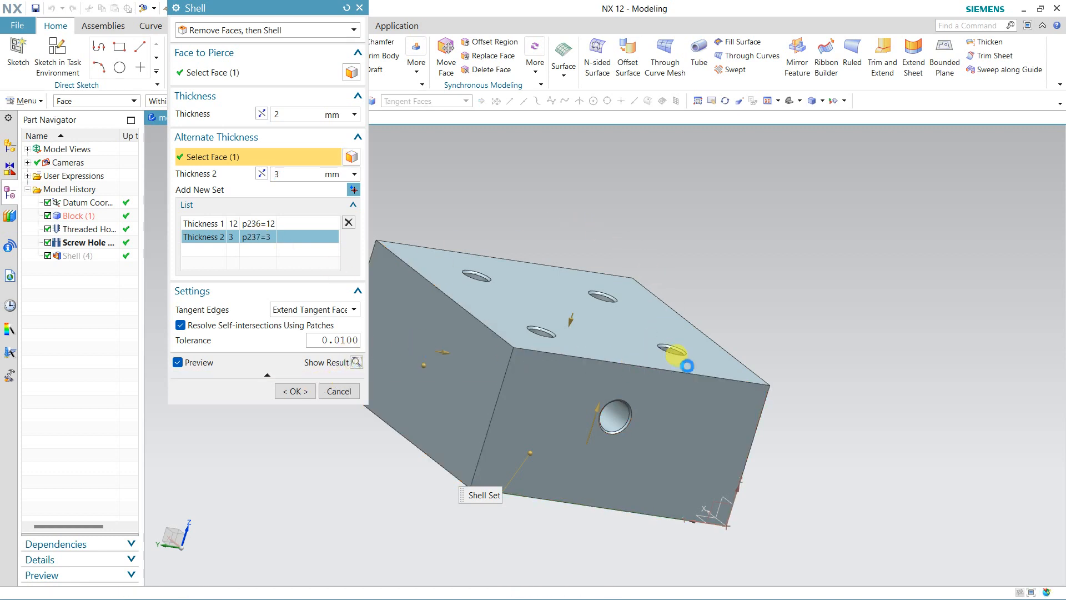
{"action": "middle_click_drag", "start_coordinate": [780, 353], "coordinate": [464, 374]}
{"action": "left_click", "coordinate": [296, 392]}
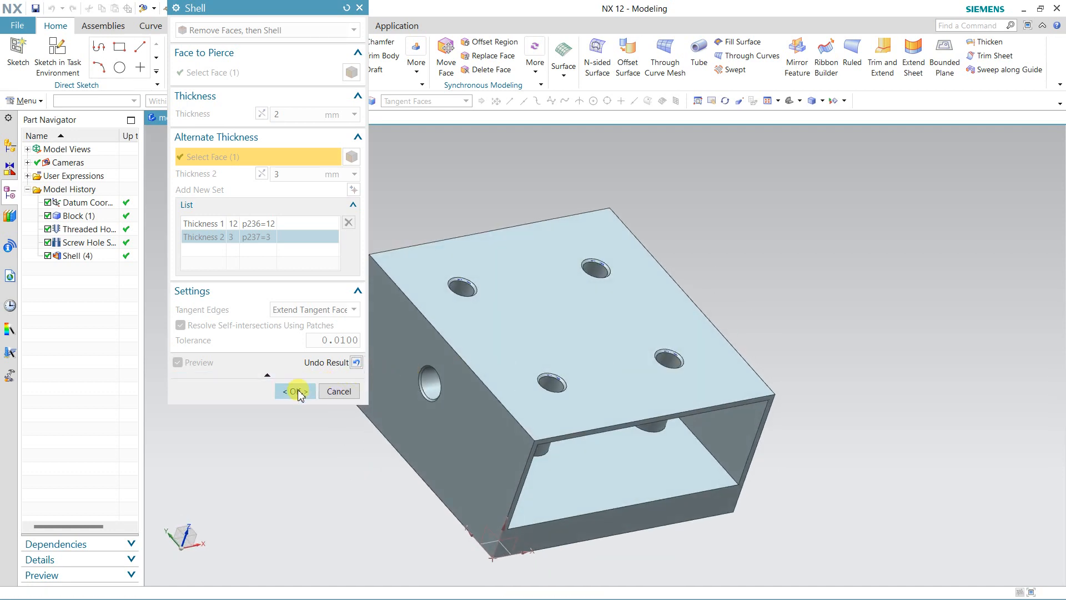
{"action": "middle_click_drag", "start_coordinate": [290, 381], "coordinate": [235, 385]}
{"action": "scroll", "coordinate": [352, 372], "scroll_direction": "up", "scroll_amount": 1}
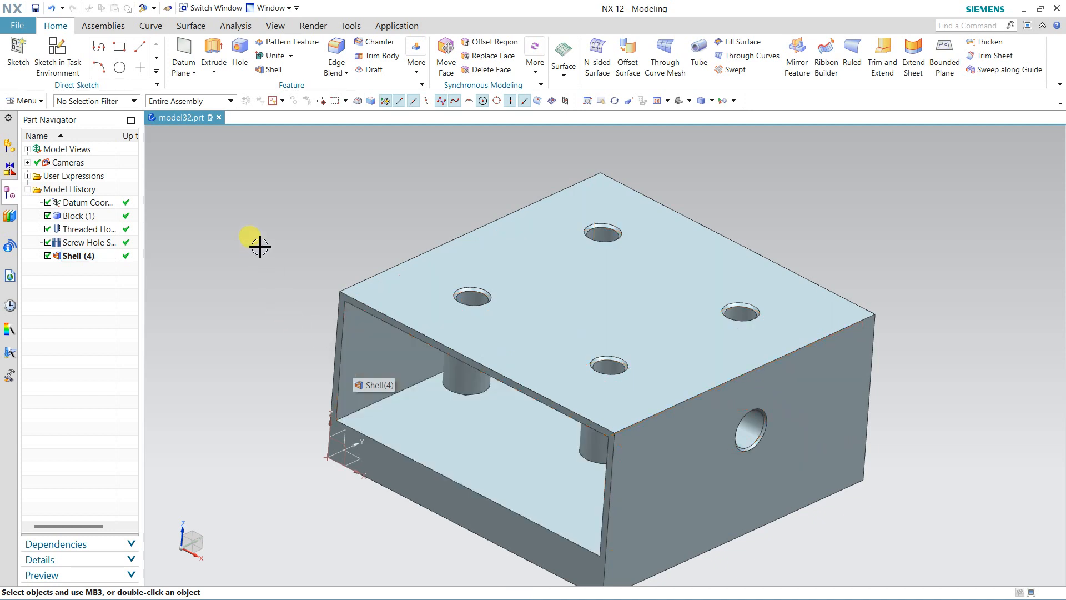
Sketch an open arc beside the block on the default XY plane and finish the sketch.
{"action": "left_click", "coordinate": [71, 69]}
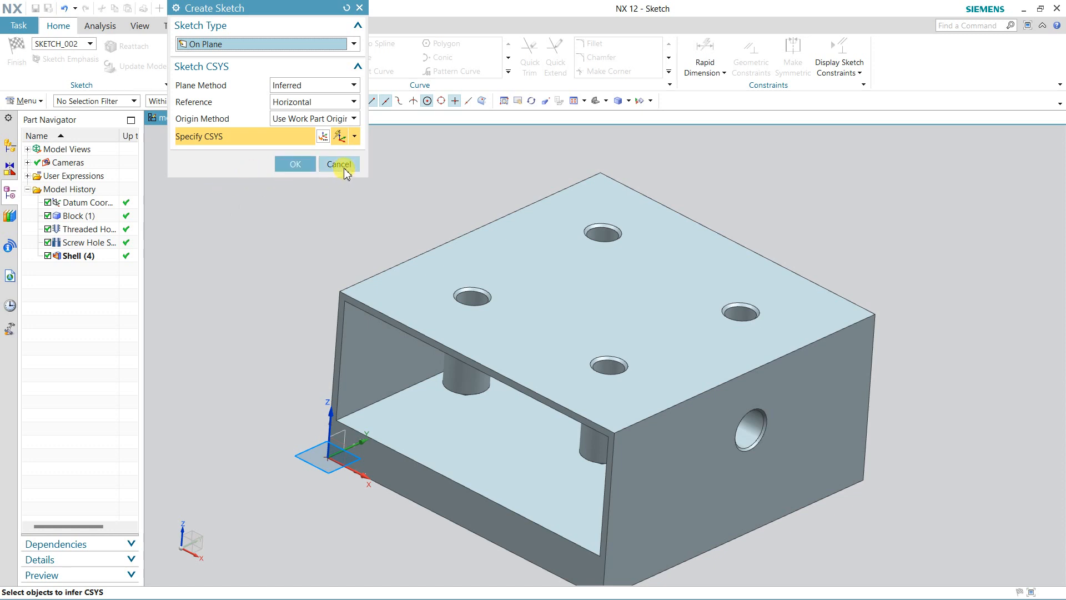
{"action": "left_click", "coordinate": [283, 163]}
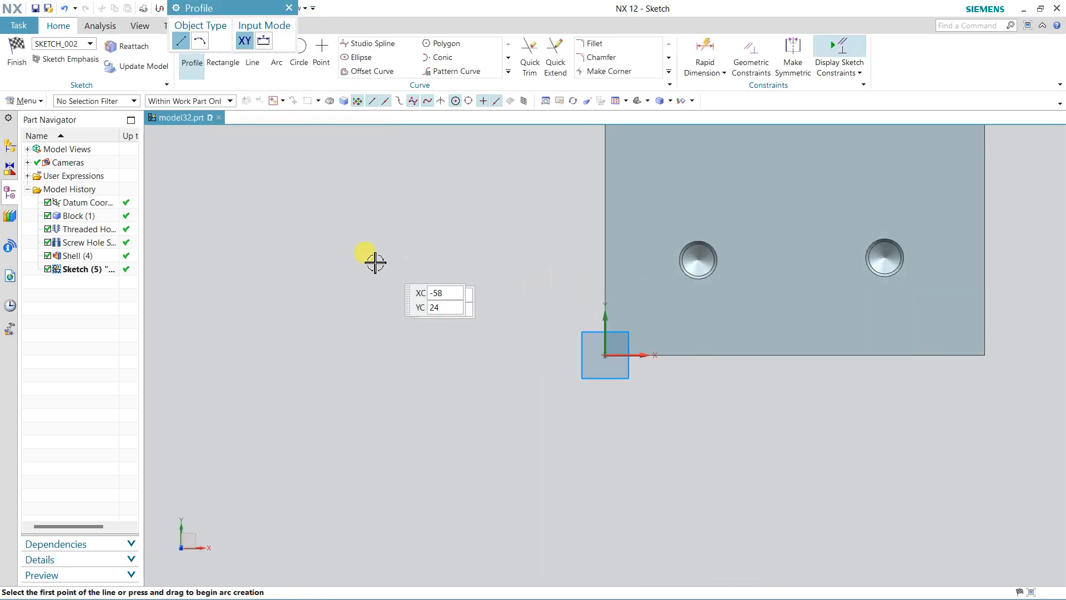
{"action": "left_click", "coordinate": [271, 64]}
{"action": "left_click", "coordinate": [245, 309]}
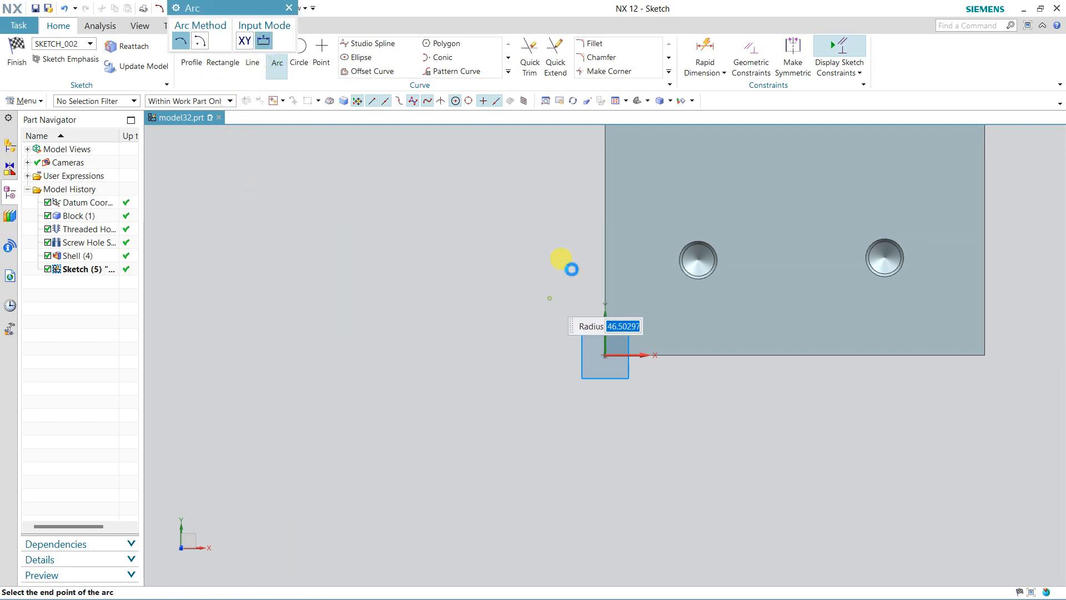
{"action": "key", "text": "Escape"}
{"action": "left_click", "coordinate": [21, 54]}
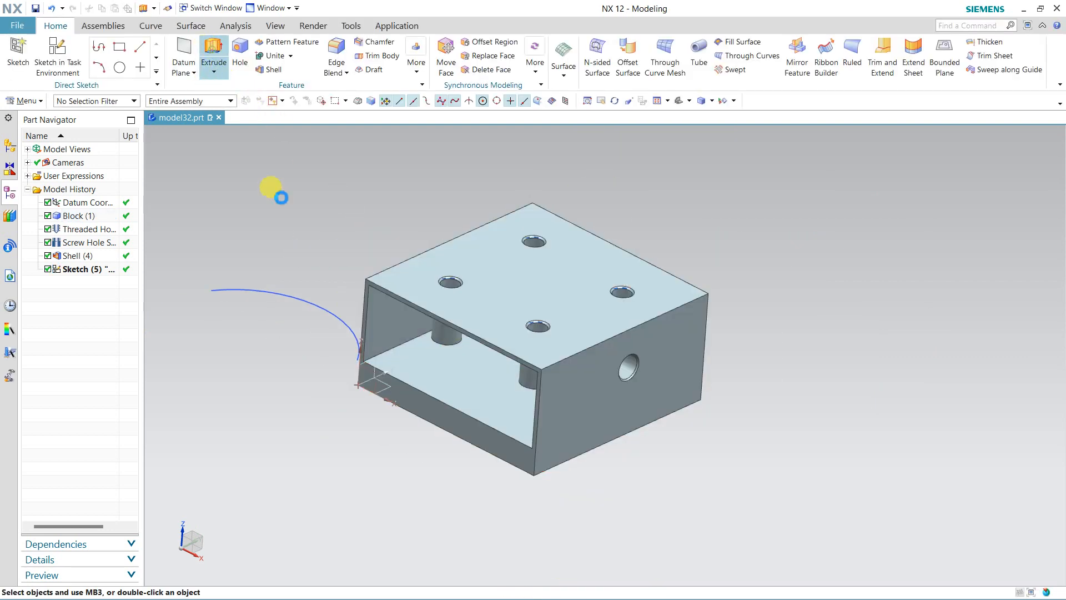
Extrude the open arc 57 mm into a curved sheet with no Boolean.
{"action": "scroll", "coordinate": [443, 311], "scroll_direction": "down", "scroll_amount": 4}
{"action": "left_click", "coordinate": [397, 313]}
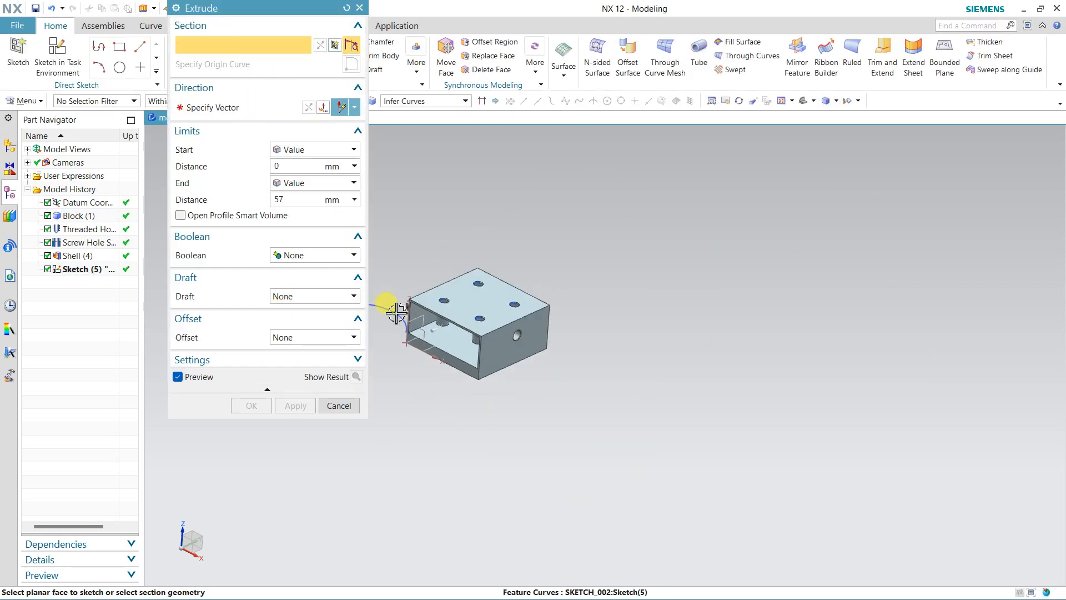
{"action": "middle_click", "coordinate": [414, 220]}
{"action": "scroll", "coordinate": [312, 260], "scroll_direction": "up", "scroll_amount": 3}
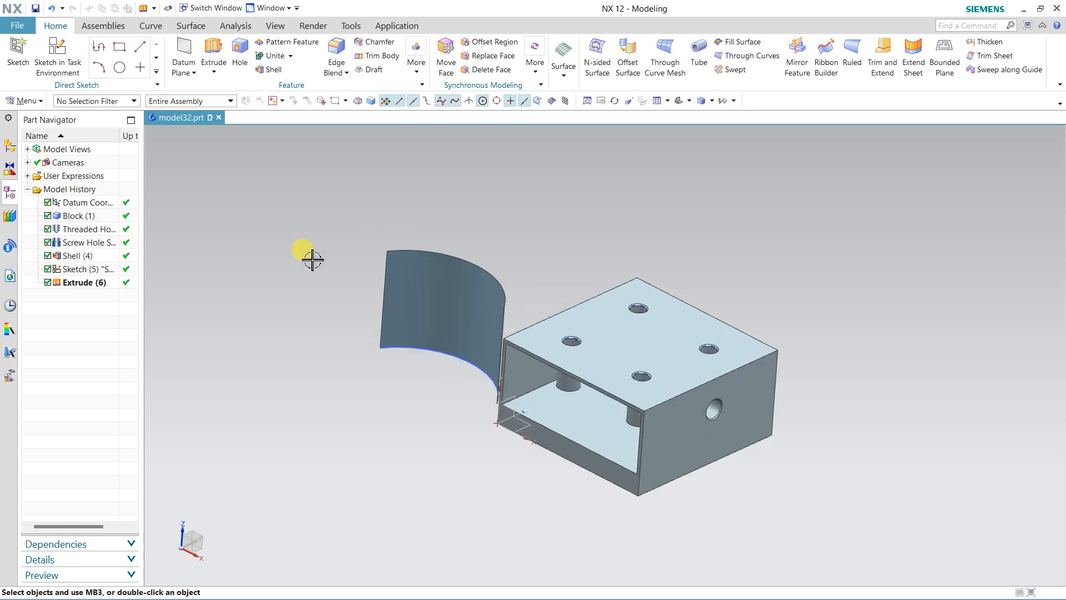
{"action": "middle_click_drag", "start_coordinate": [312, 259], "coordinate": [336, 284]}
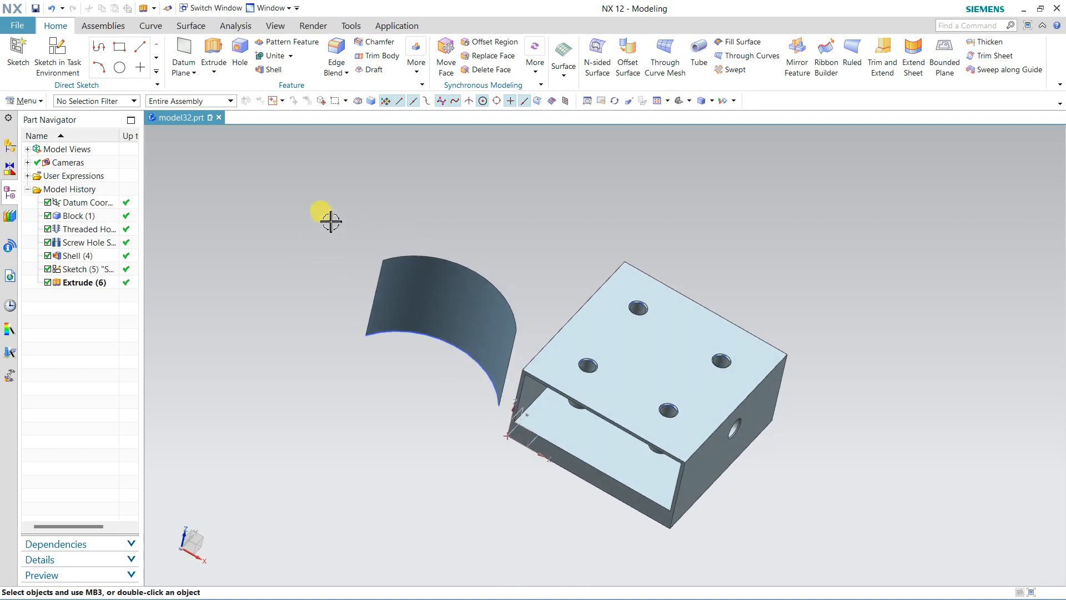
Open and cancel the Shell command for the curved sheet, and delete the extruded sheet and its arc sketch.
{"action": "left_click", "coordinate": [273, 71]}
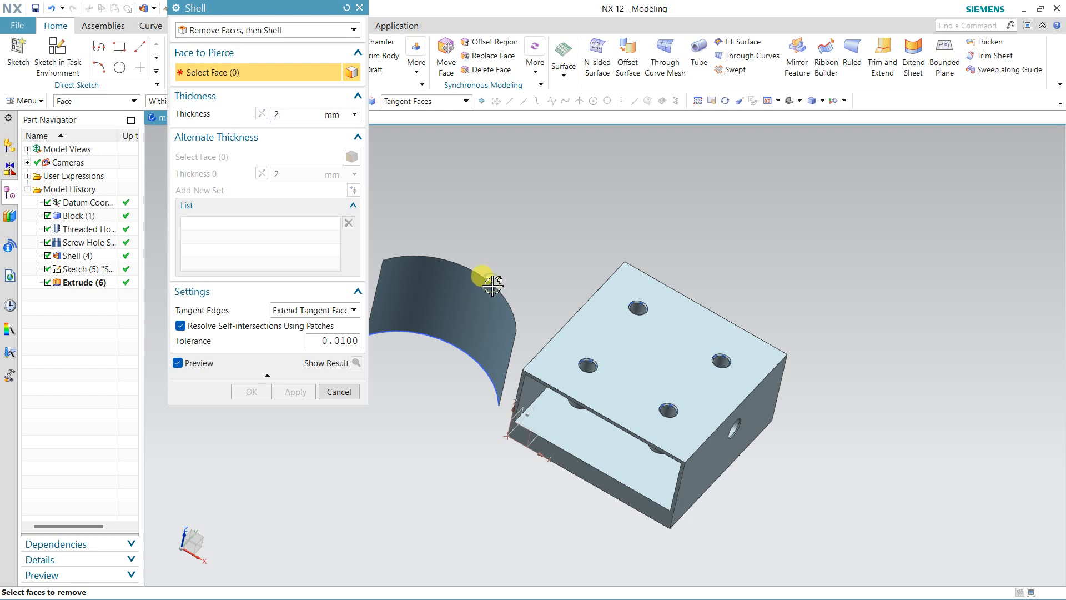
{"action": "left_click", "coordinate": [333, 391]}
{"action": "left_click", "coordinate": [422, 285]}
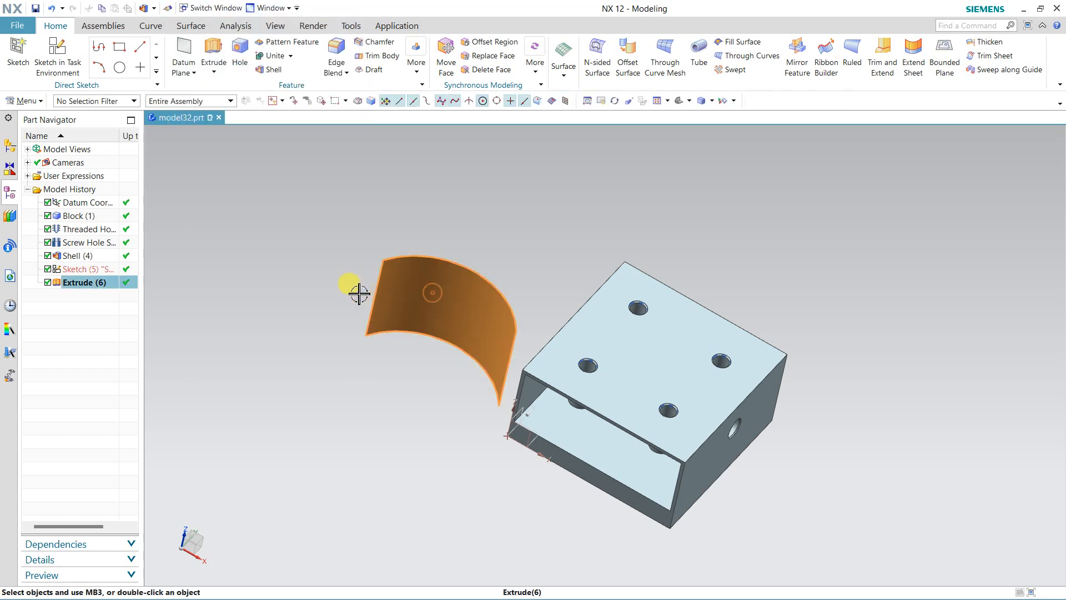
{"action": "key", "text": "Delete"}
{"action": "left_click", "coordinate": [433, 337]}
{"action": "key", "text": "Delete"}
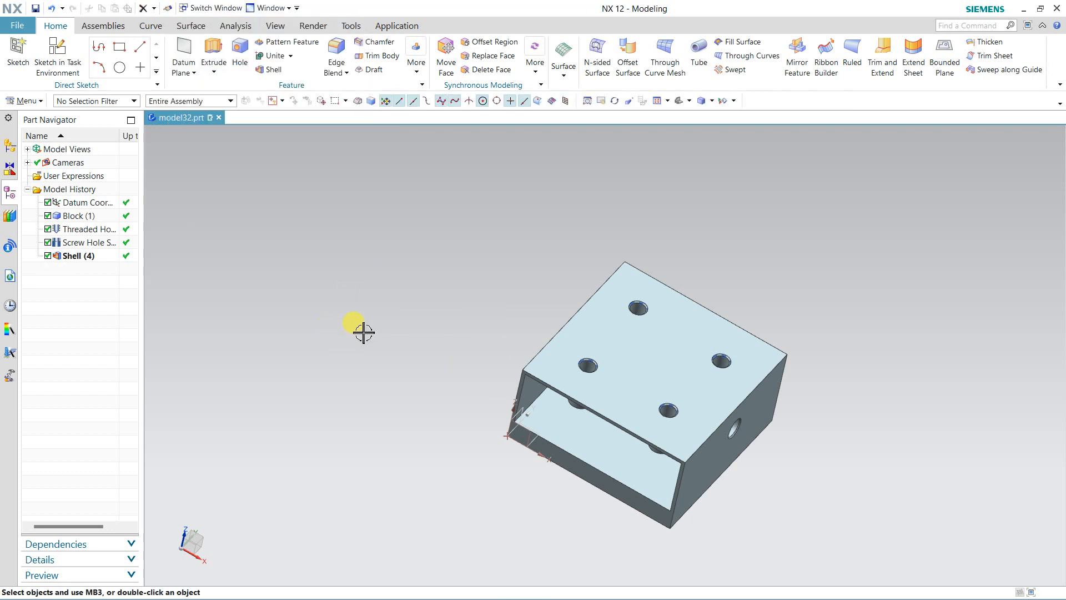
{"action": "middle_click_drag", "start_coordinate": [362, 328], "coordinate": [447, 302]}
{"action": "scroll", "coordinate": [381, 335], "scroll_direction": "down", "scroll_amount": 5}
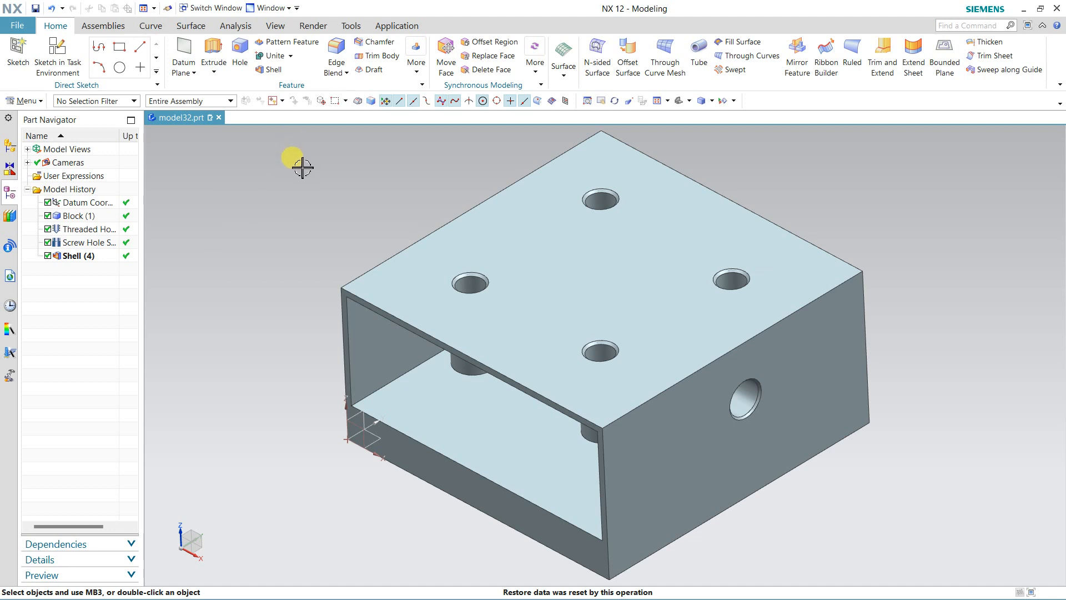
{"action": "left_click", "coordinate": [213, 72]}
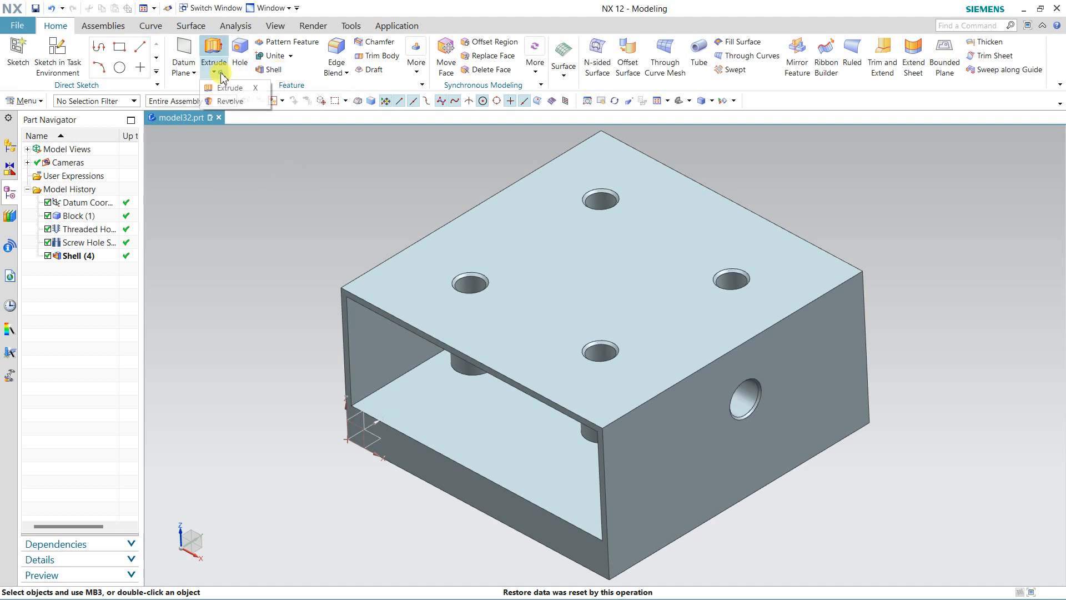
{"action": "left_click", "coordinate": [274, 179]}
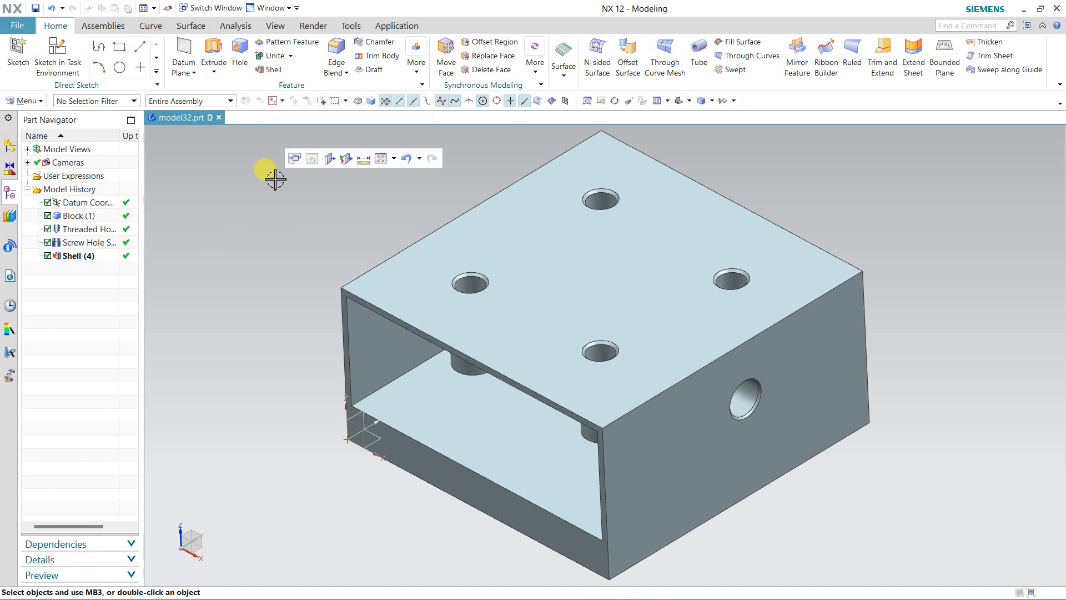
{"action": "left_click", "coordinate": [154, 9]}
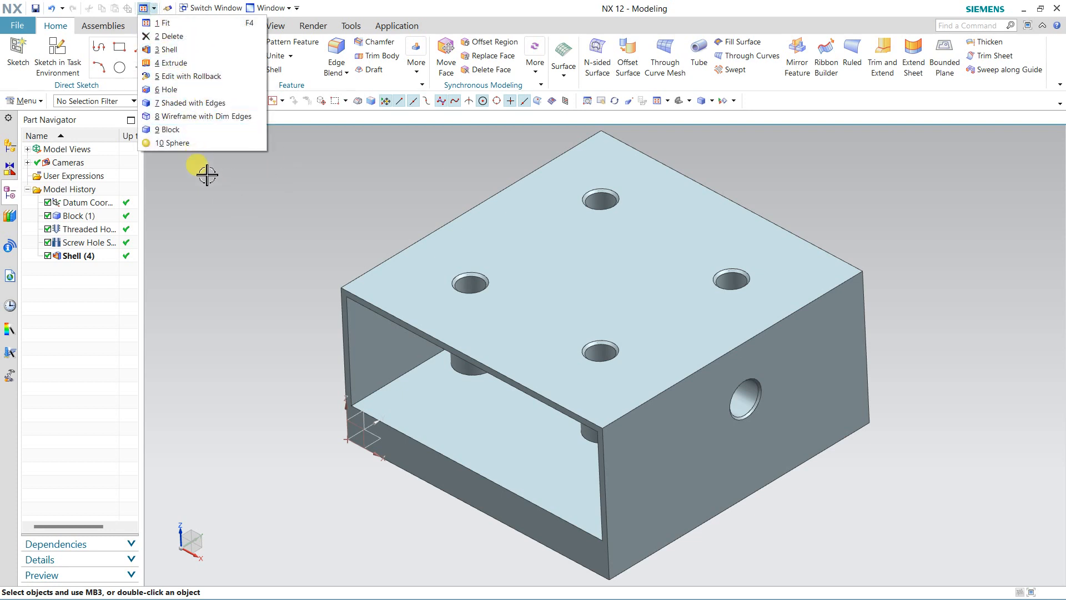
{"action": "middle_click_drag", "start_coordinate": [248, 234], "coordinate": [261, 243]}
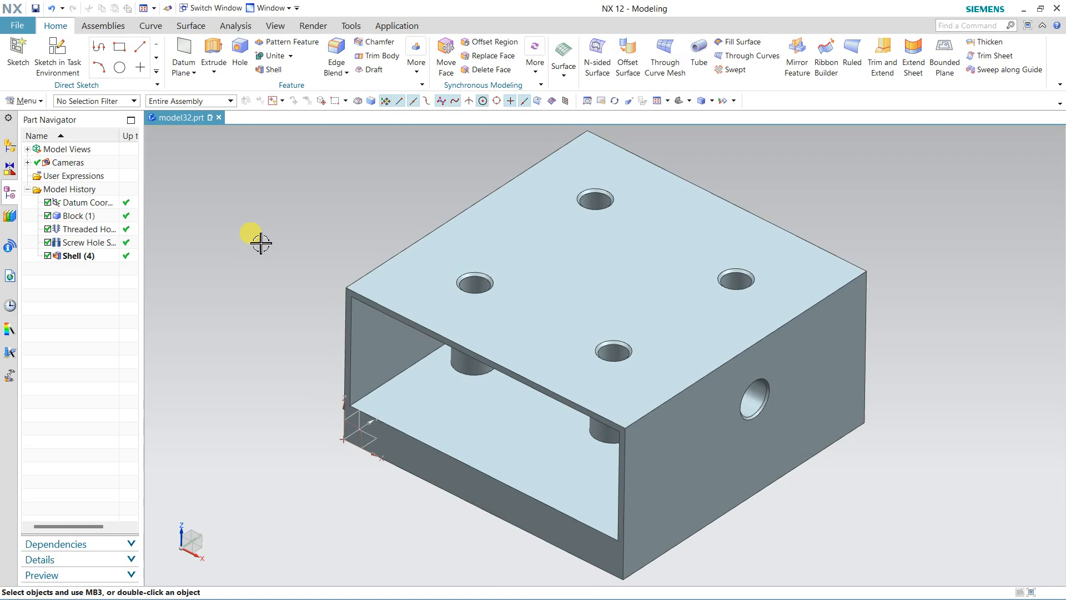